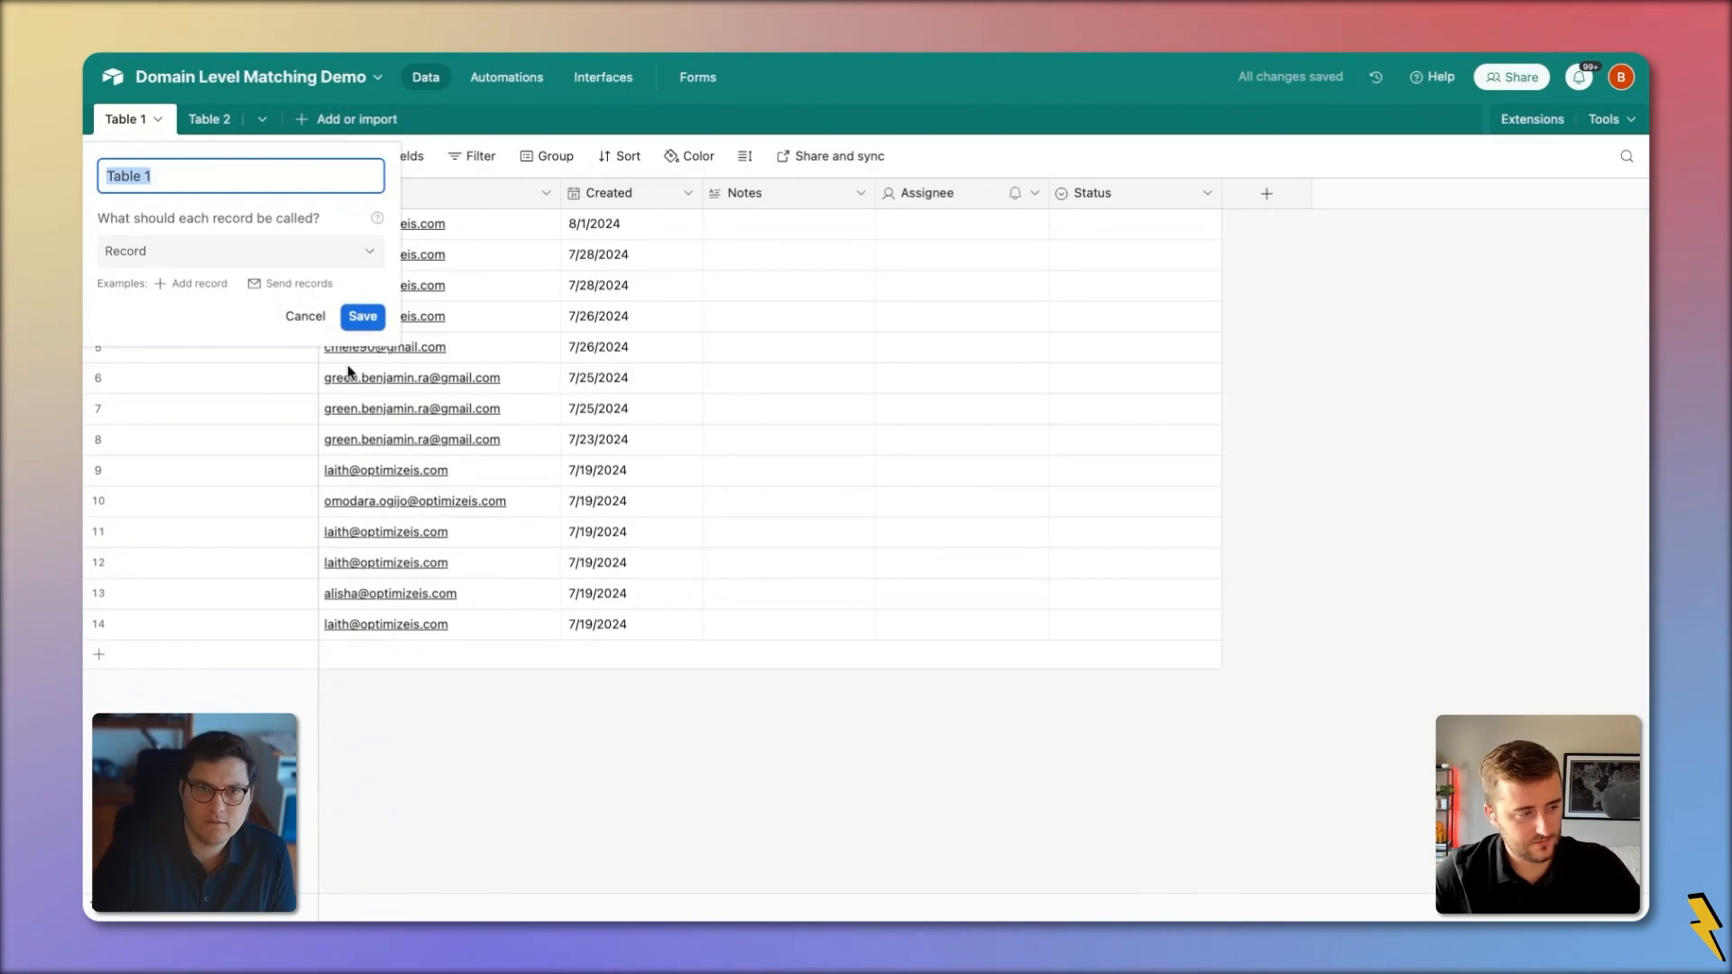
Name the first table Interactions and copy the Email cells of rows 4–6
{"action": "key", "text": "Return"}
{"action": "left_click_drag", "start_coordinate": [440, 388], "coordinate": [479, 438]}
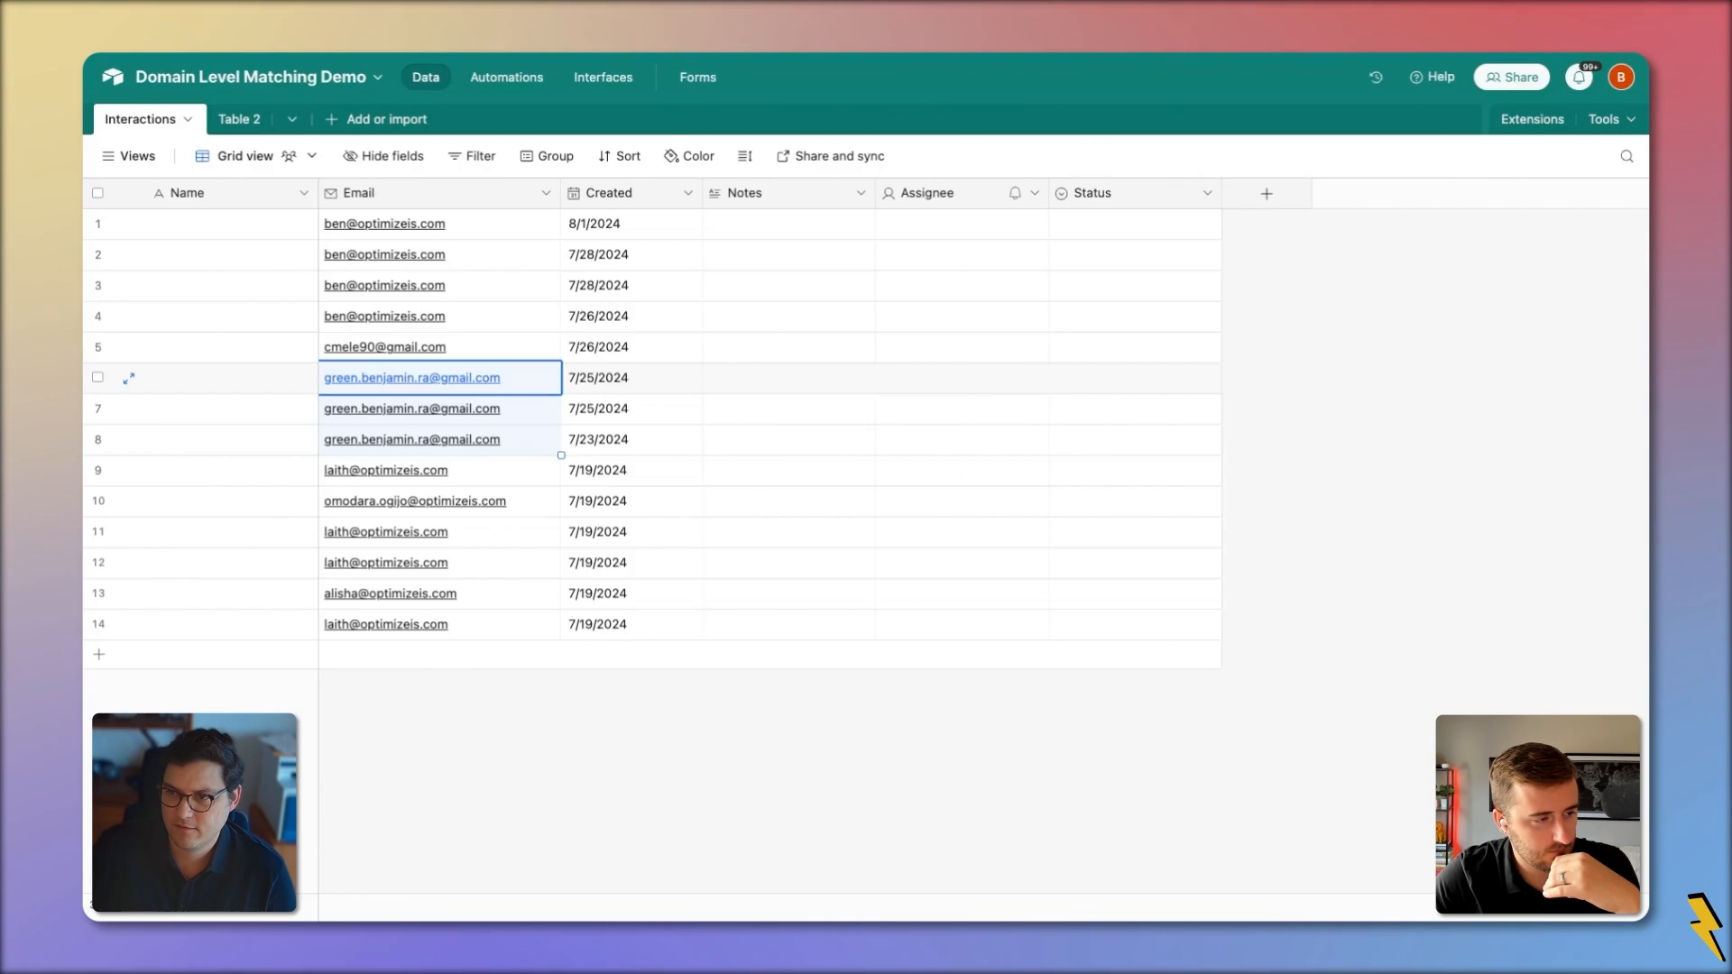
{"action": "left_click_drag", "start_coordinate": [483, 318], "coordinate": [495, 371]}
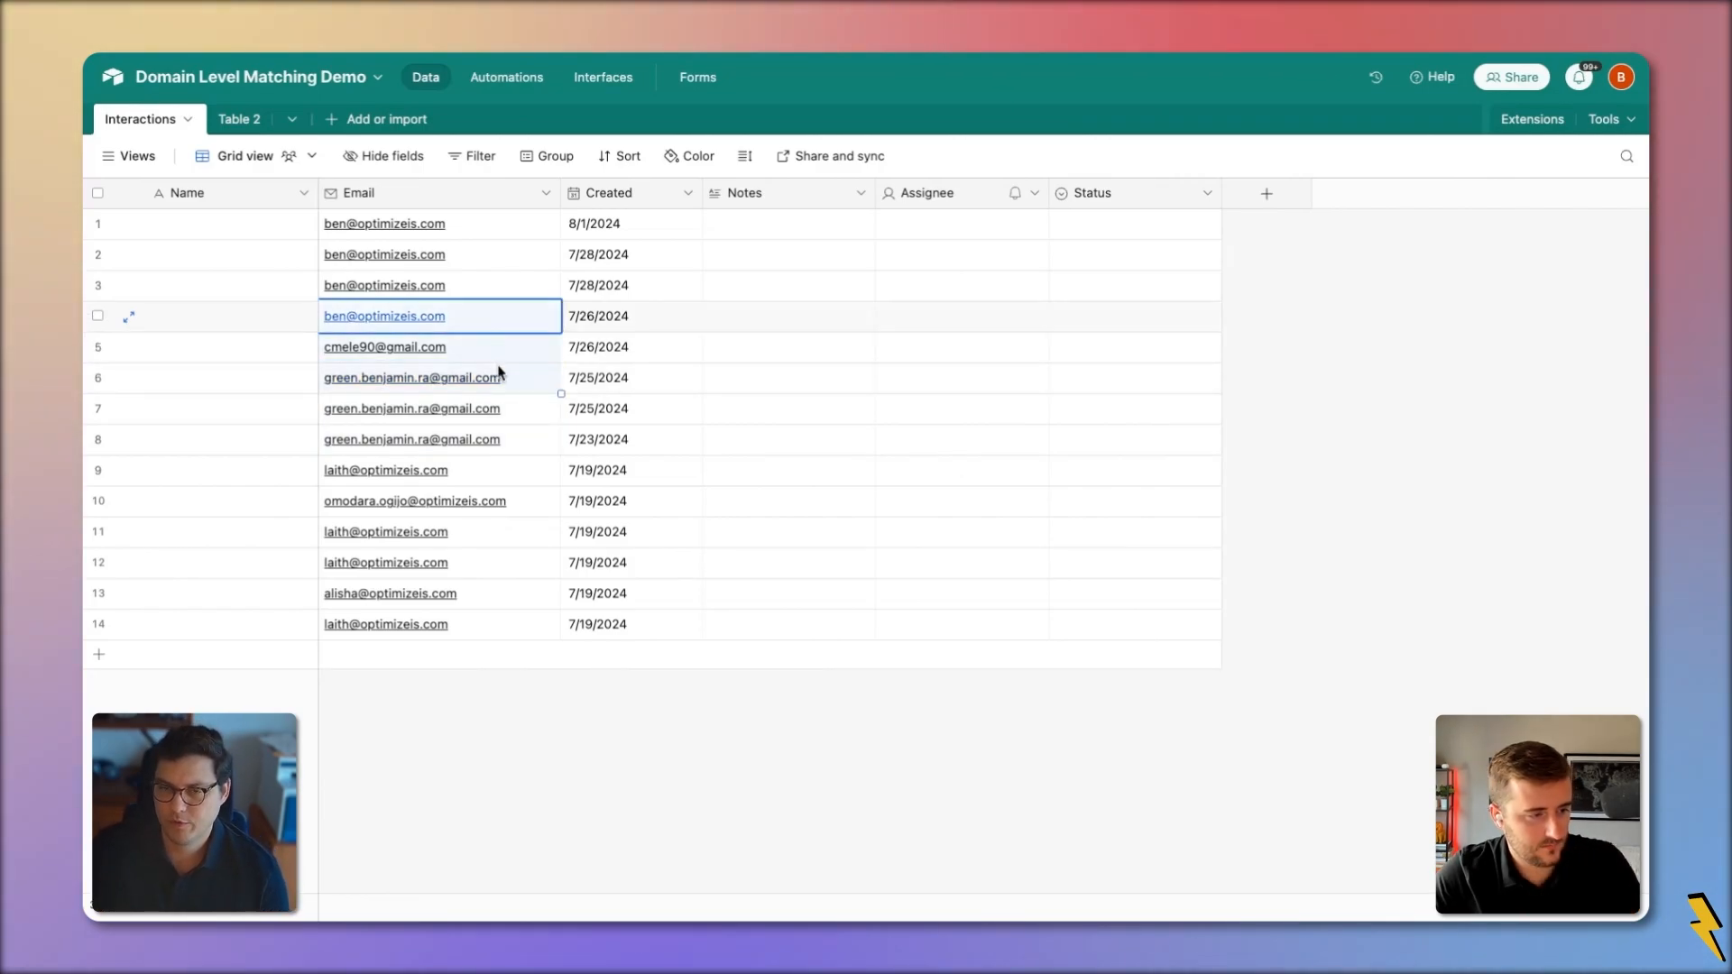
{"action": "key", "text": "ctrl+c"}
Add a new row 15 and paste the copied addresses into its Email cell
{"action": "left_click", "coordinate": [171, 658]}
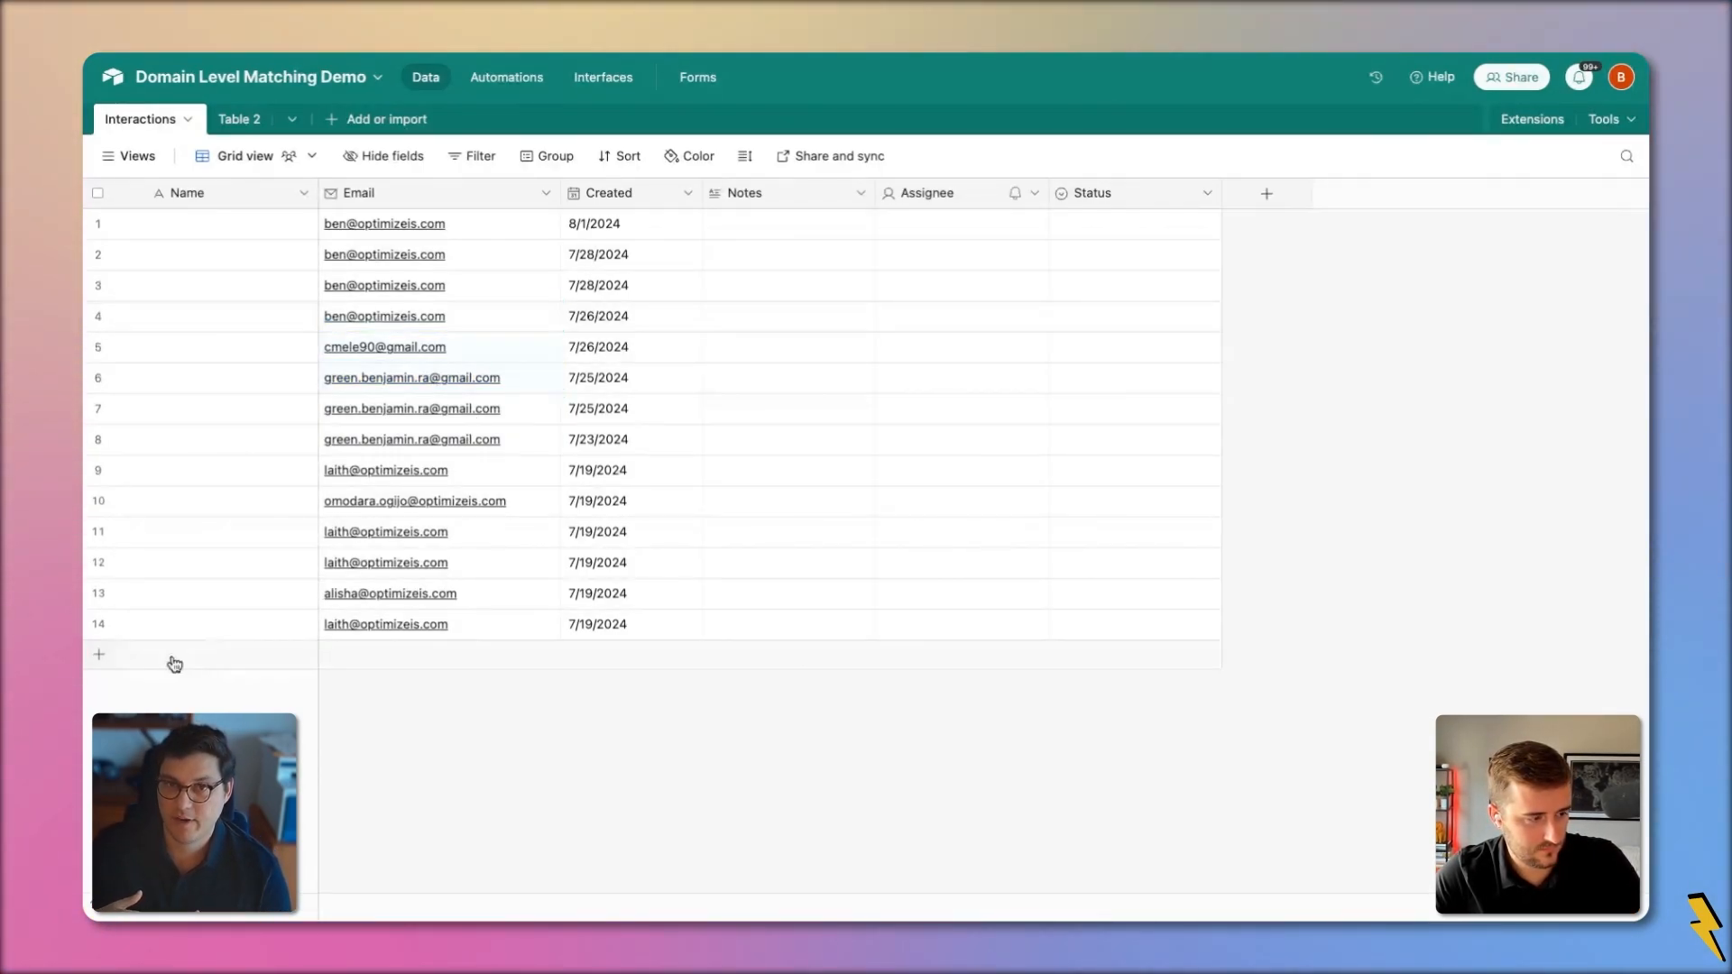
{"action": "double_click", "coordinate": [396, 668]}
{"action": "key", "text": "ctrl+v"}
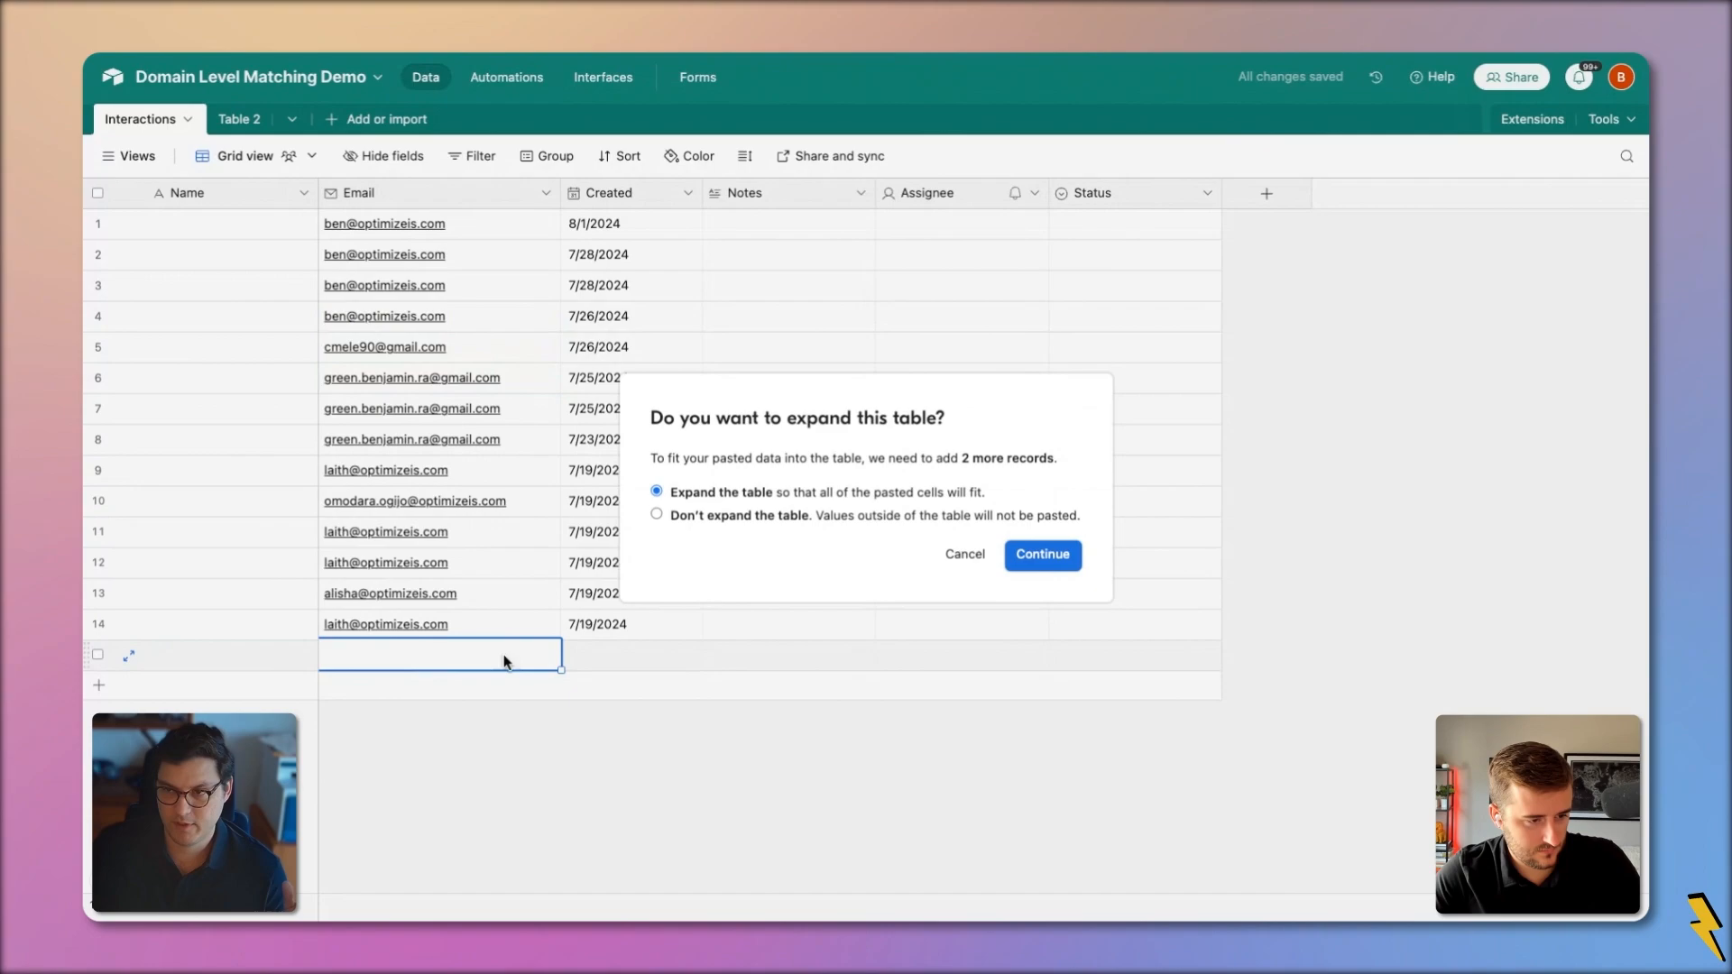
Put the three copied addresses into row 15's Email field on one line, separated by commas
{"action": "left_click", "coordinate": [959, 553]}
{"action": "left_click", "coordinate": [132, 660]}
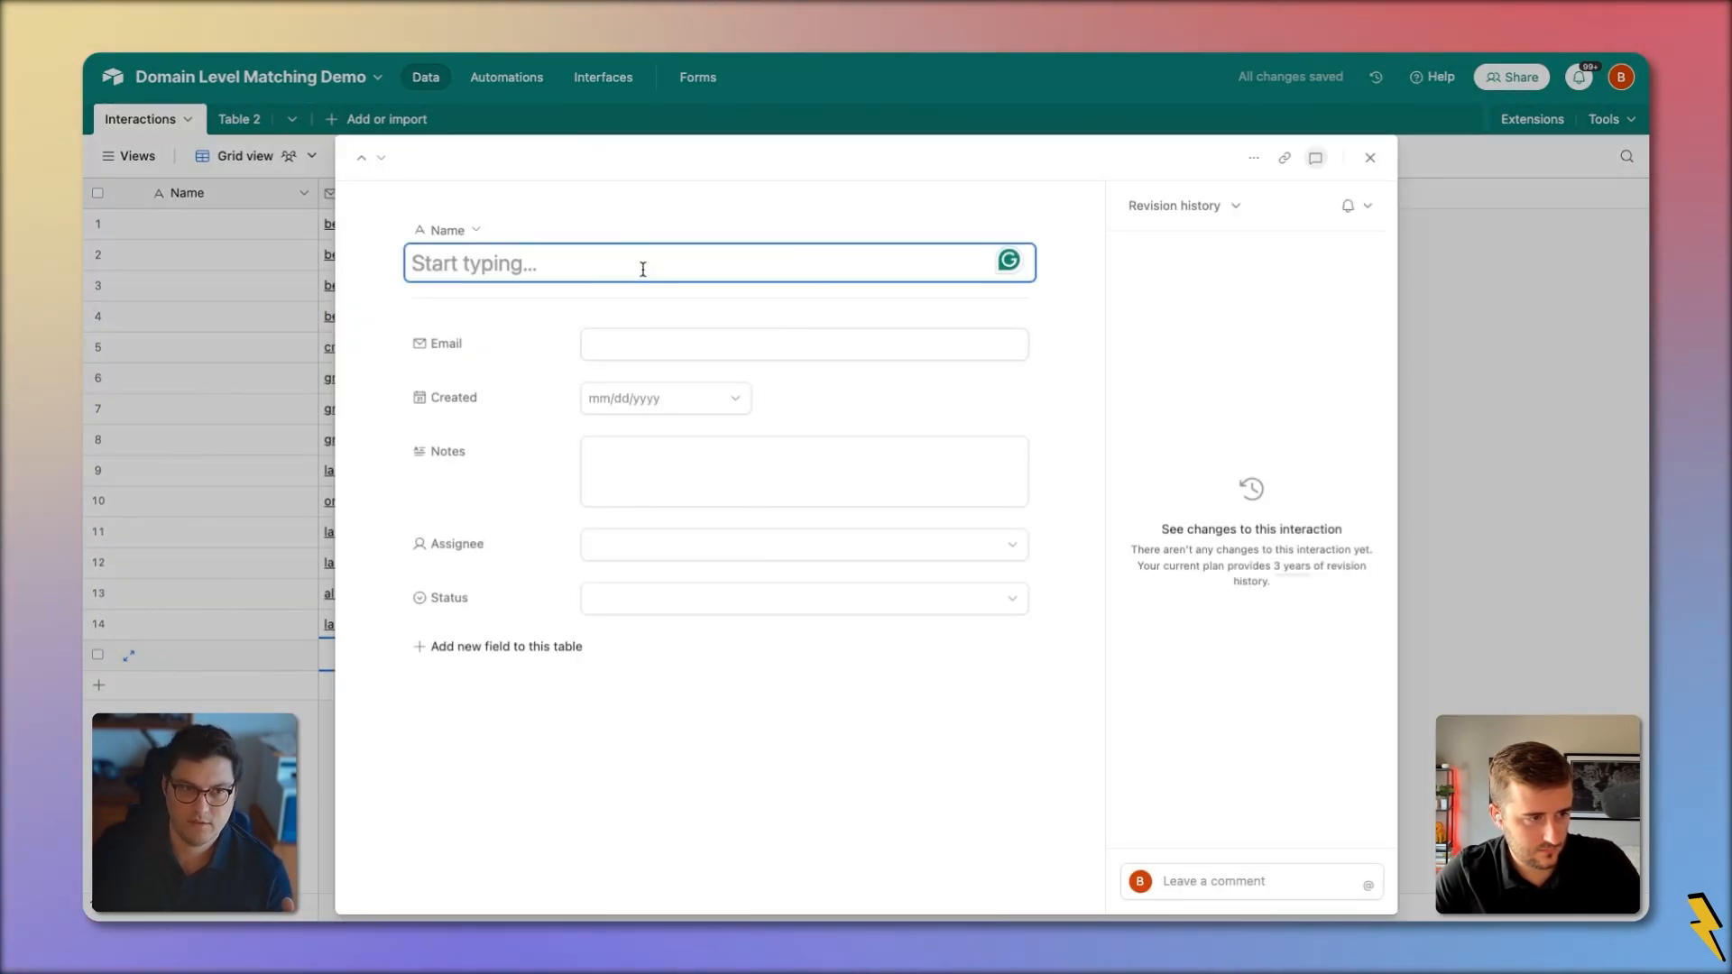
{"action": "left_click", "coordinate": [674, 341]}
{"action": "key", "text": "ctrl+v"}
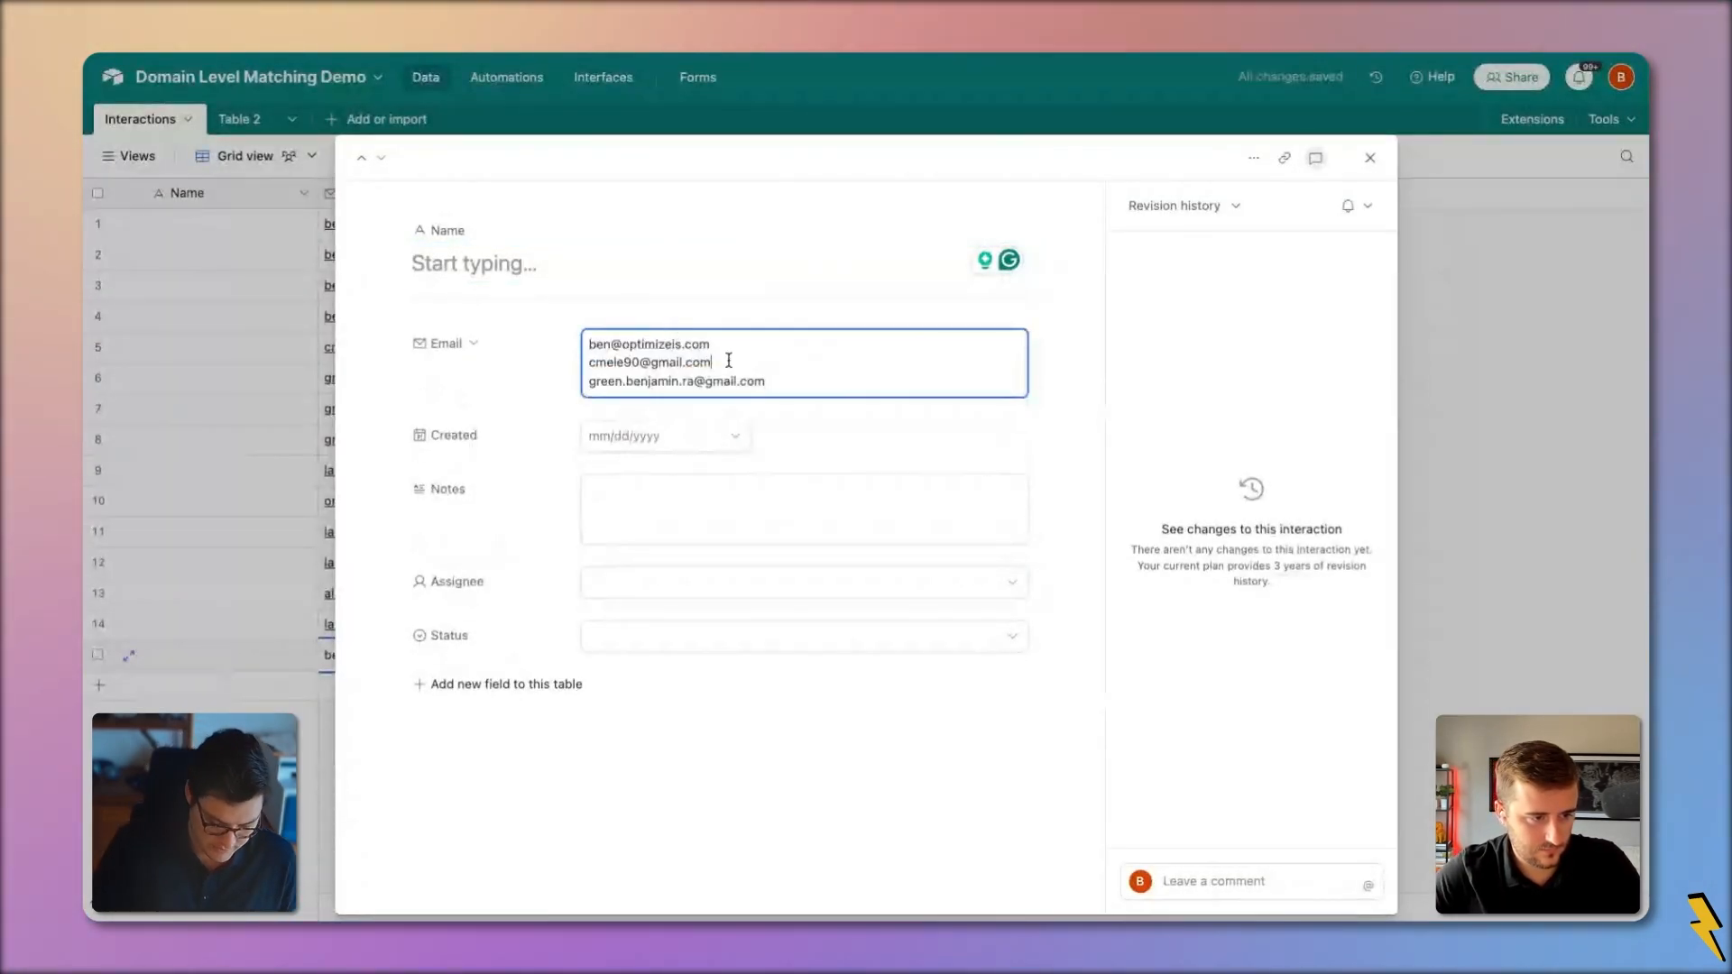
{"action": "type", "text": ","}
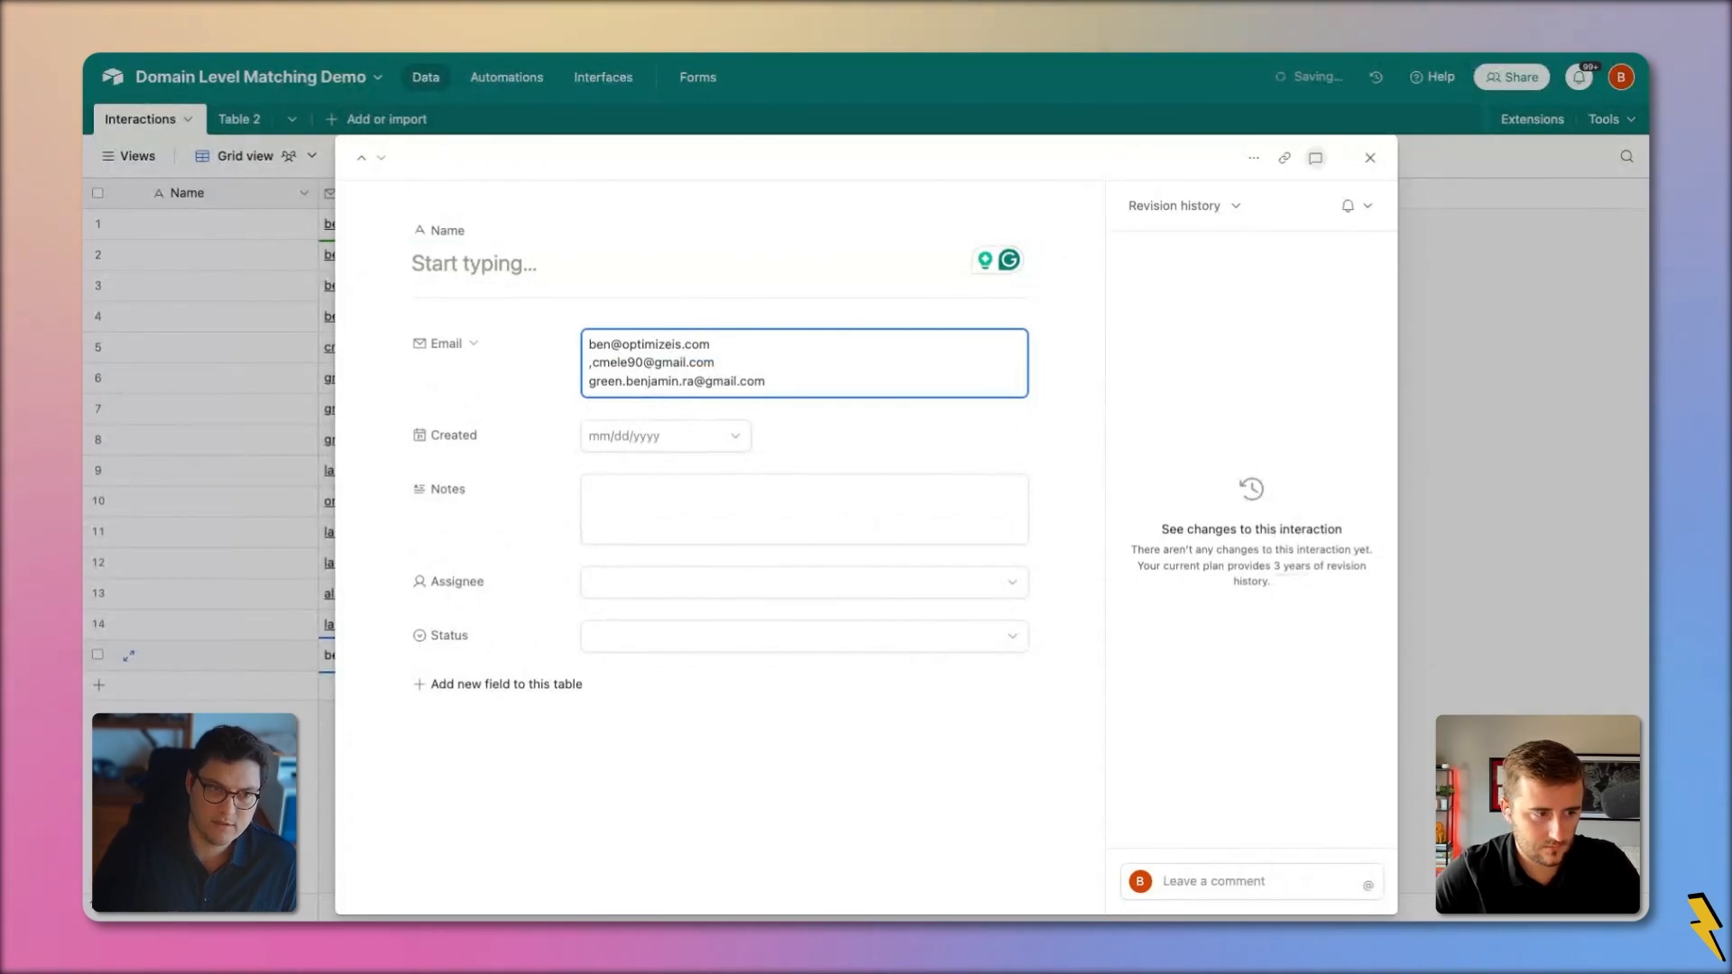
{"action": "key", "text": "BackSpace"}
{"action": "left_click", "coordinate": [589, 362]}
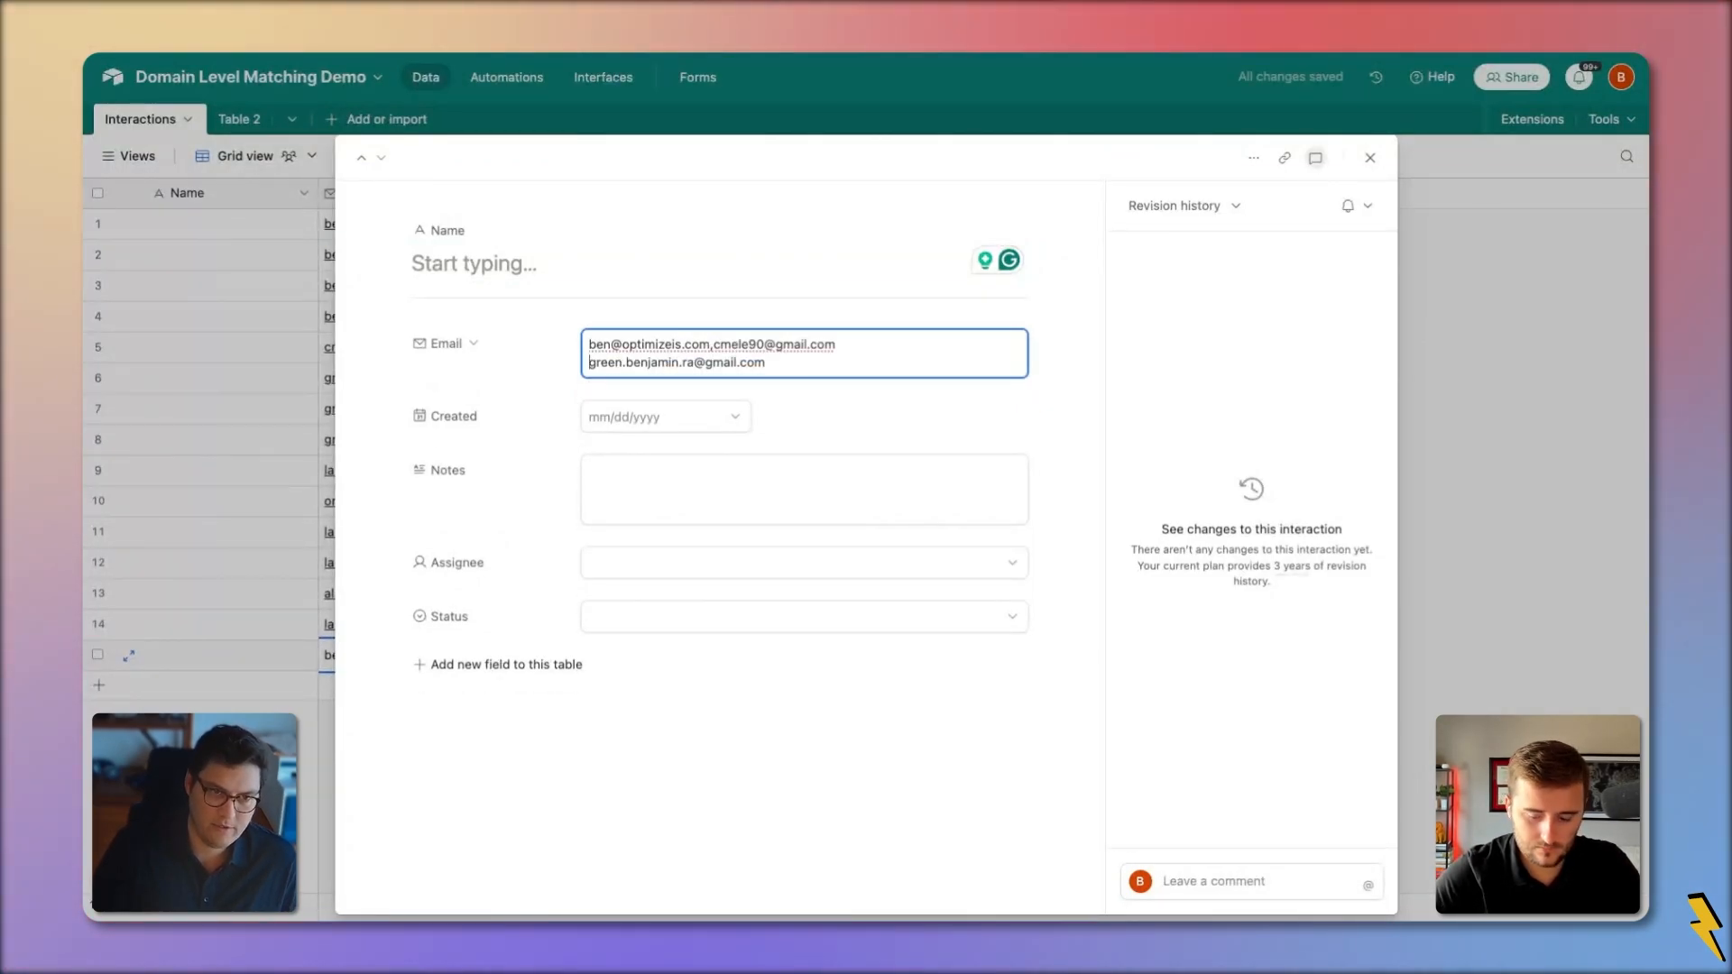
{"action": "key", "text": "BackSpace"}
{"action": "type", "text": ","}
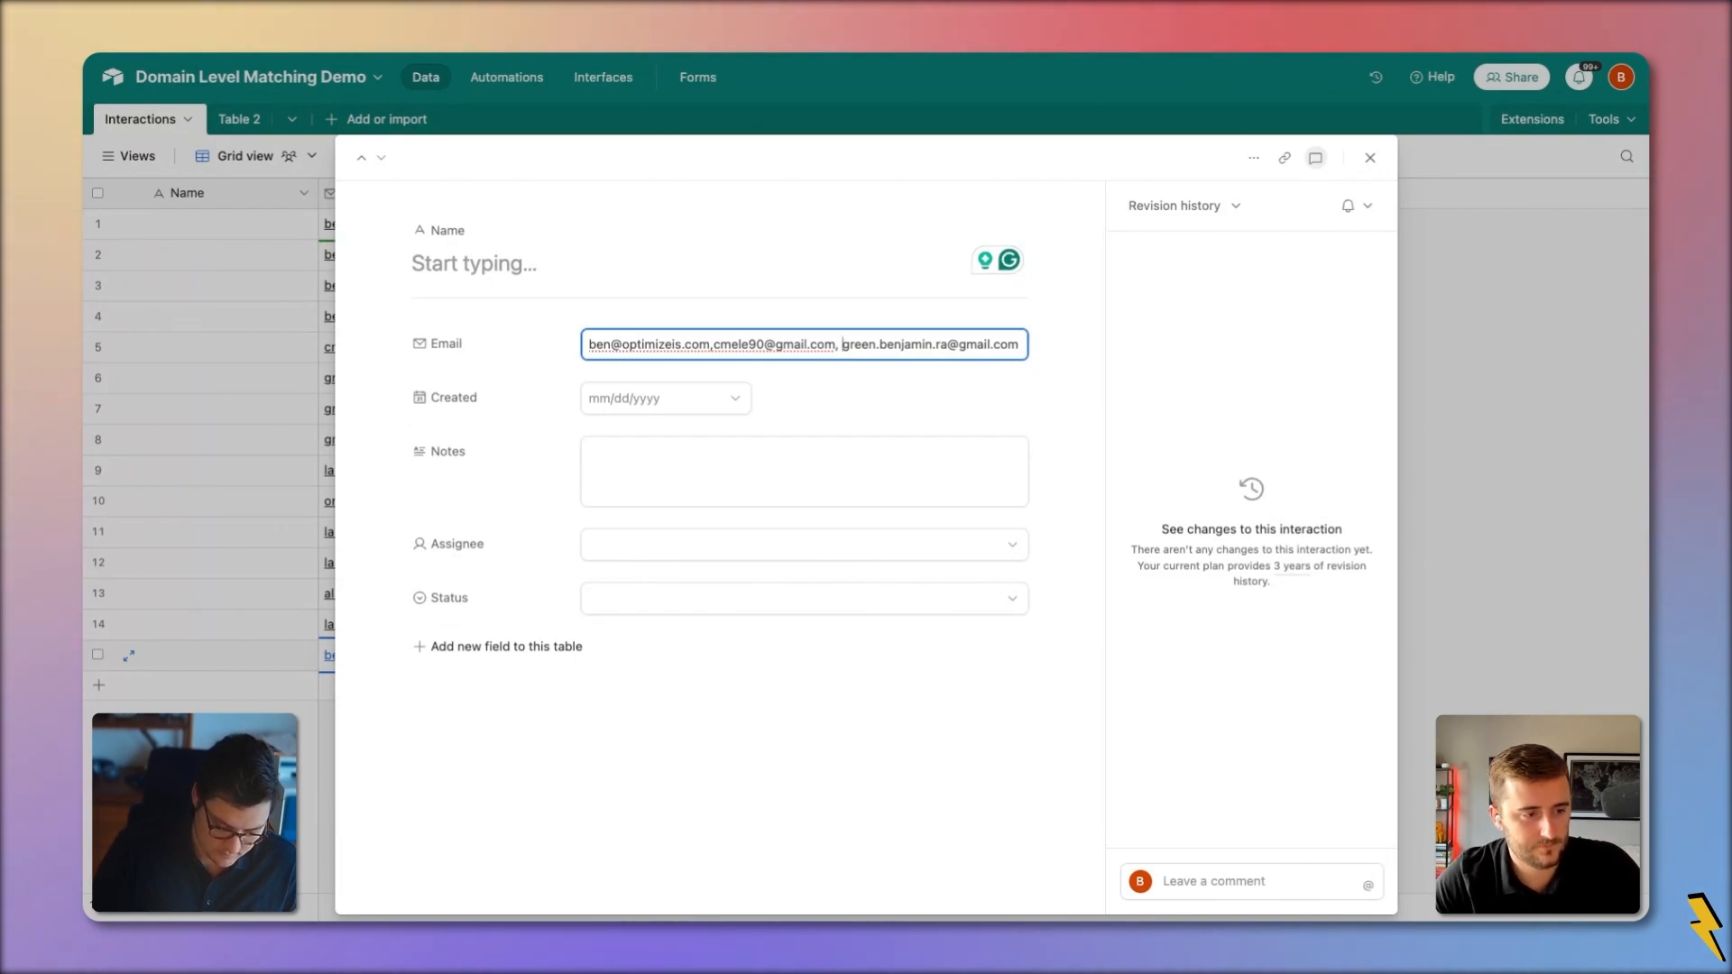
{"action": "left_click", "coordinate": [268, 397]}
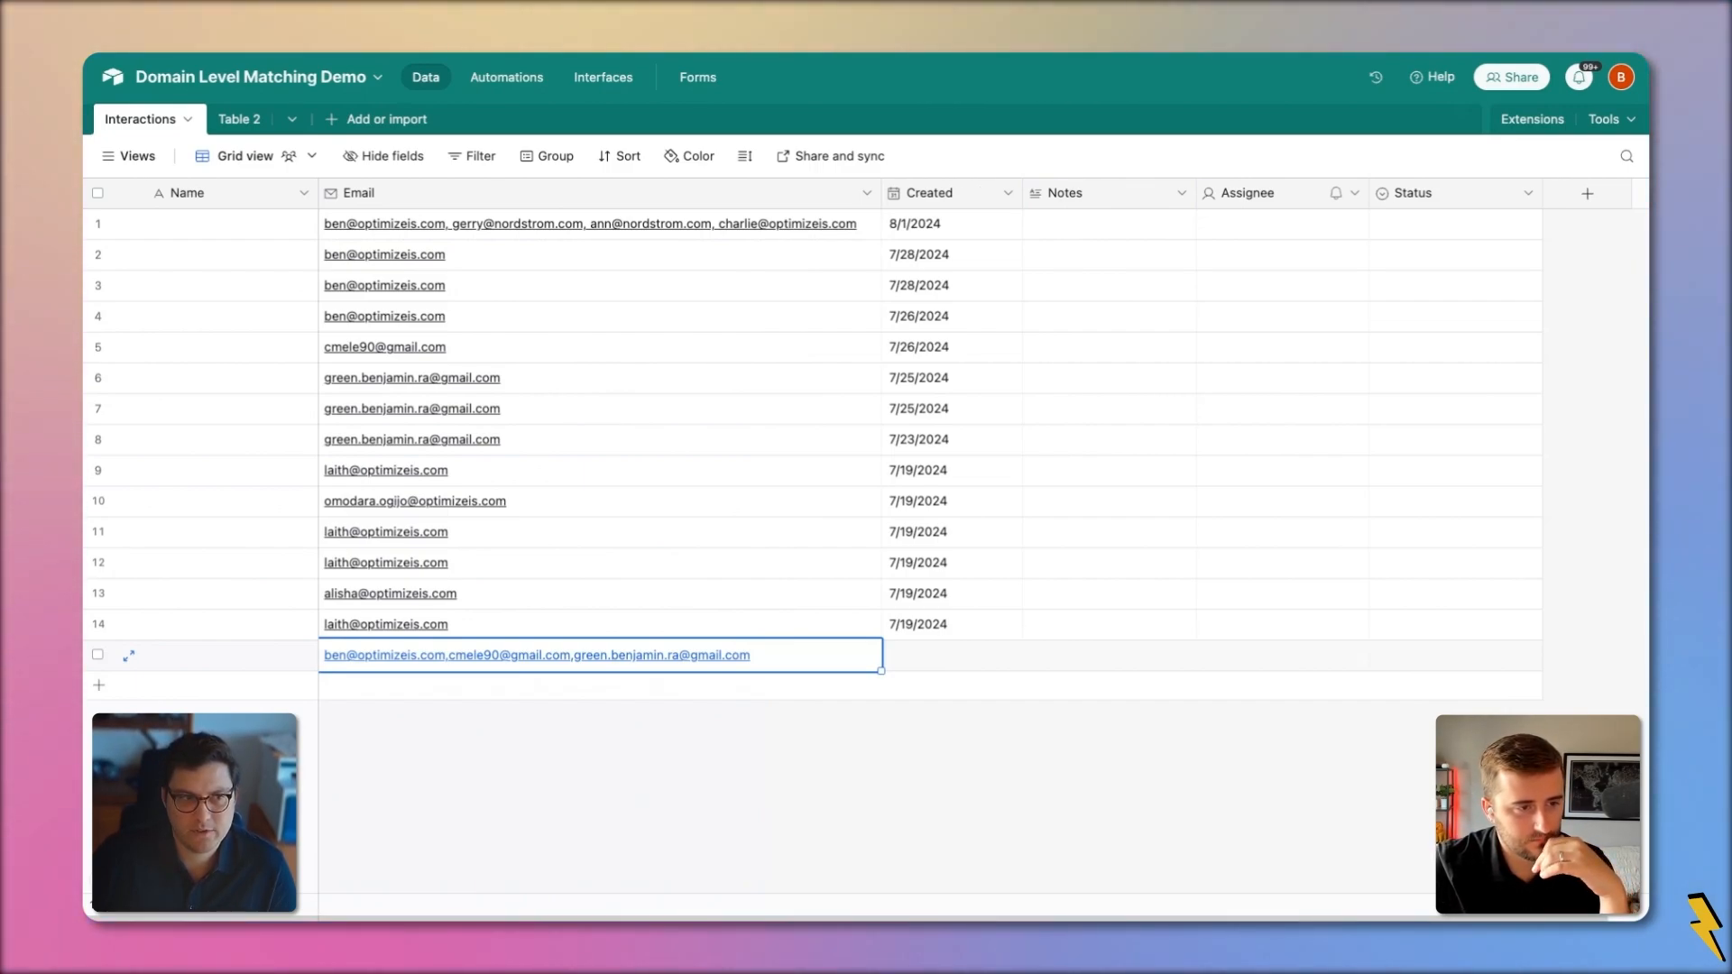
Widen the Email column and capitalize B, GB and RA in row 15's addresses
{"action": "left_click_drag", "start_coordinate": [880, 200], "coordinate": [916, 199]}
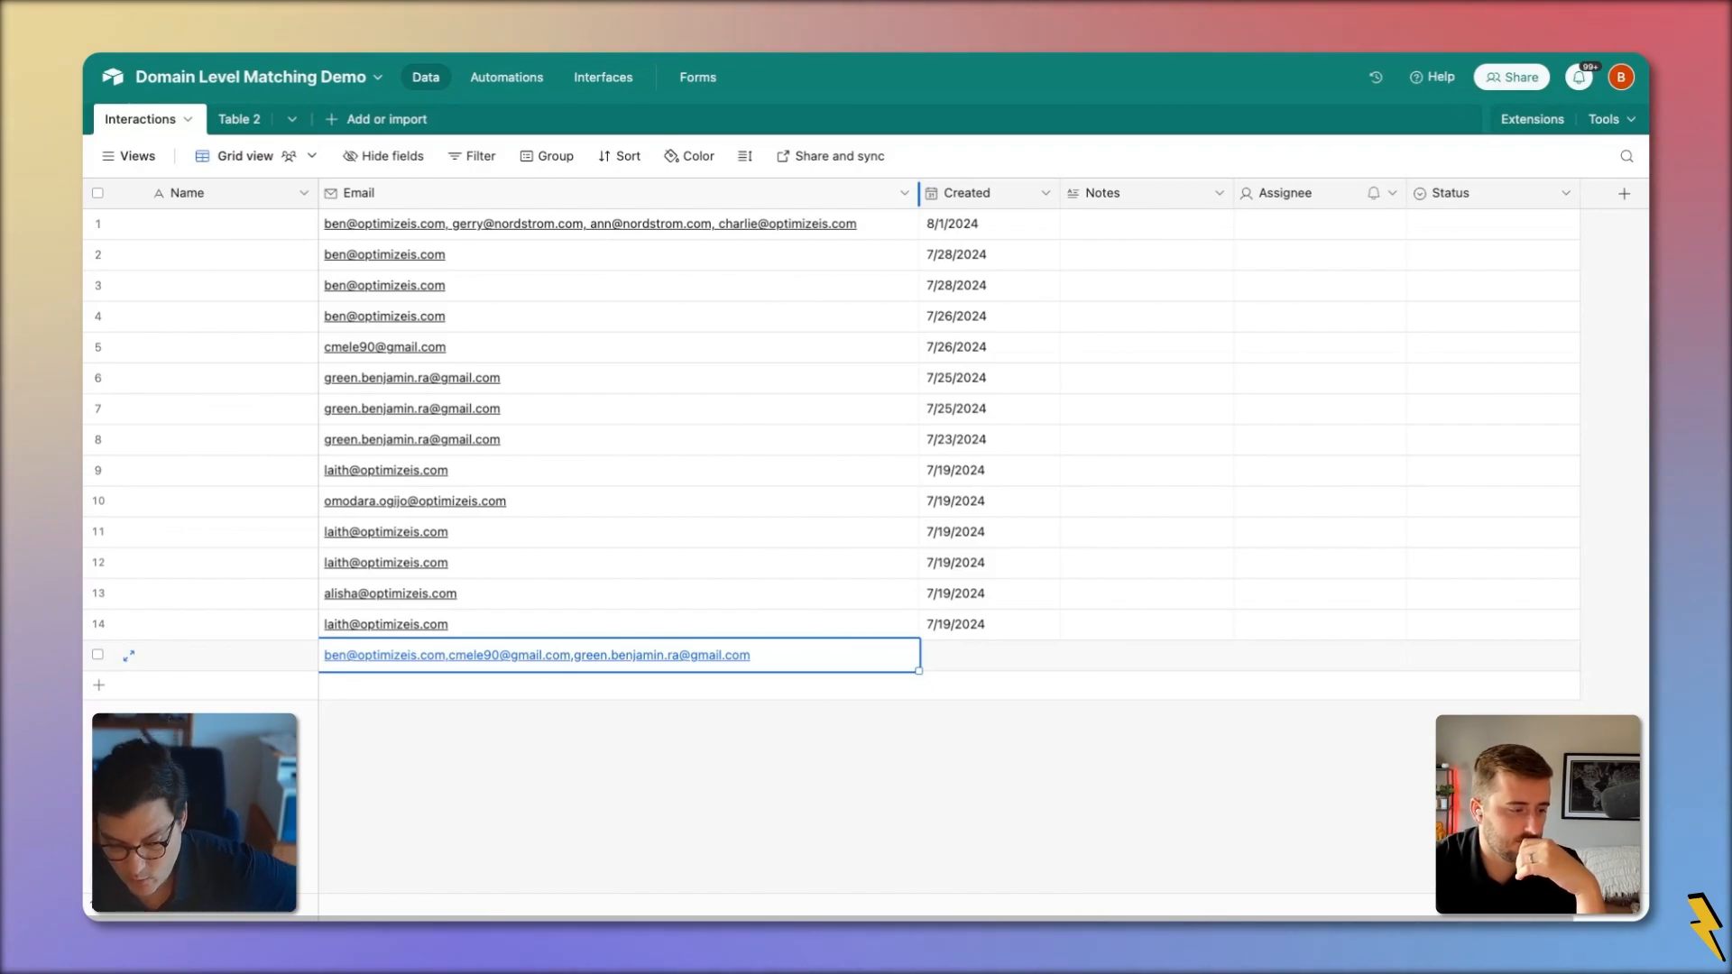
{"action": "double_click", "coordinate": [773, 666]}
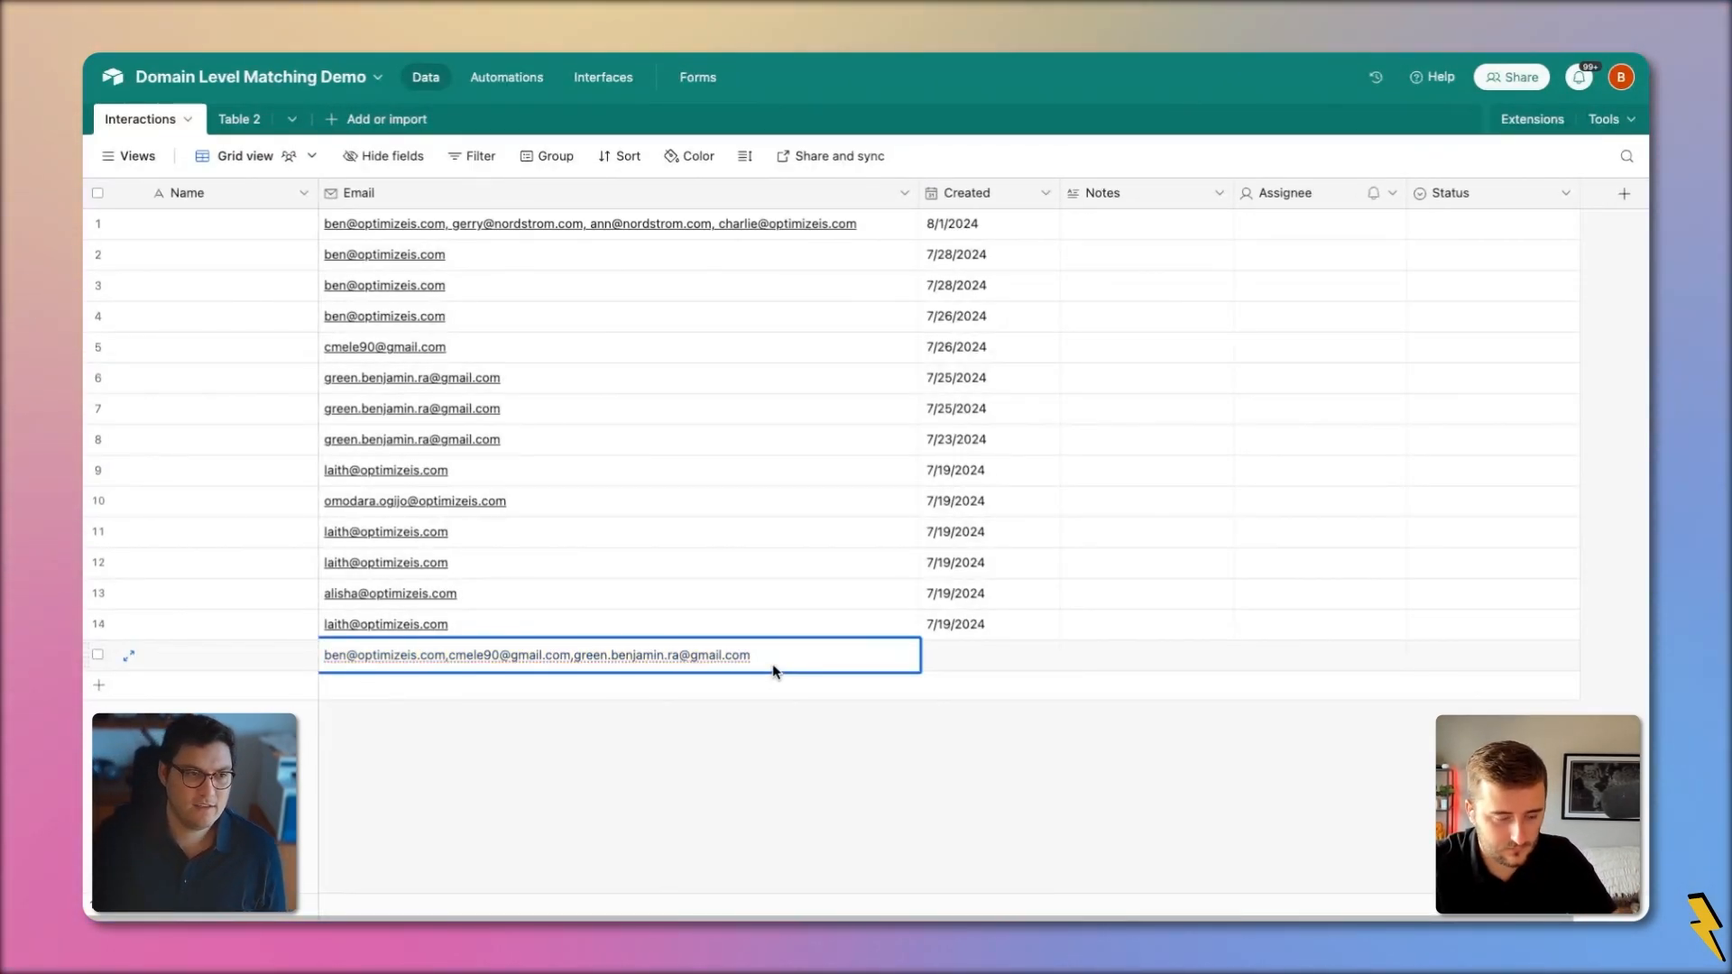
{"action": "key", "text": "Up"}
{"action": "key", "text": "Right"}
{"action": "key", "text": "BackSpace"}
{"action": "type", "text": "B"}
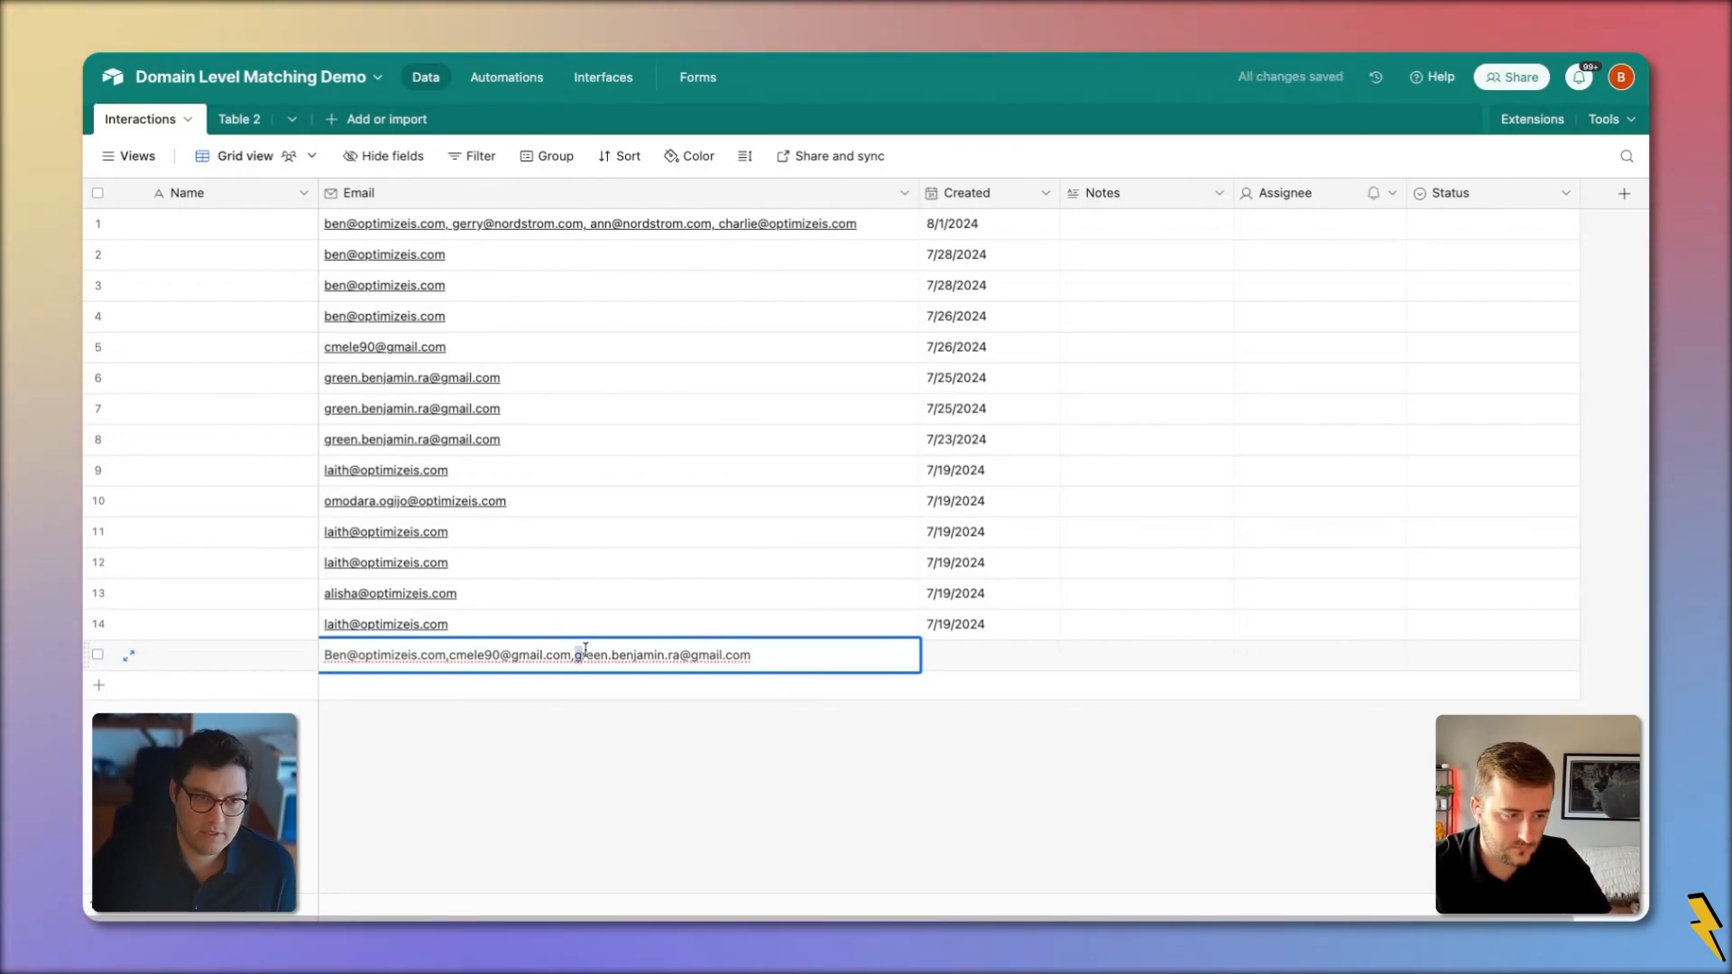
{"action": "key", "text": "BackSpace"}
{"action": "type", "text": "G"}
{"action": "type", "text": "B"}
{"action": "key", "text": "Right"}
{"action": "key", "text": "Right"}
{"action": "key", "text": "Right"}
{"action": "key", "text": "Right"}
{"action": "key", "text": "Right"}
{"action": "key", "text": "Right"}
{"action": "key", "text": "Right"}
{"action": "key", "text": "Right"}
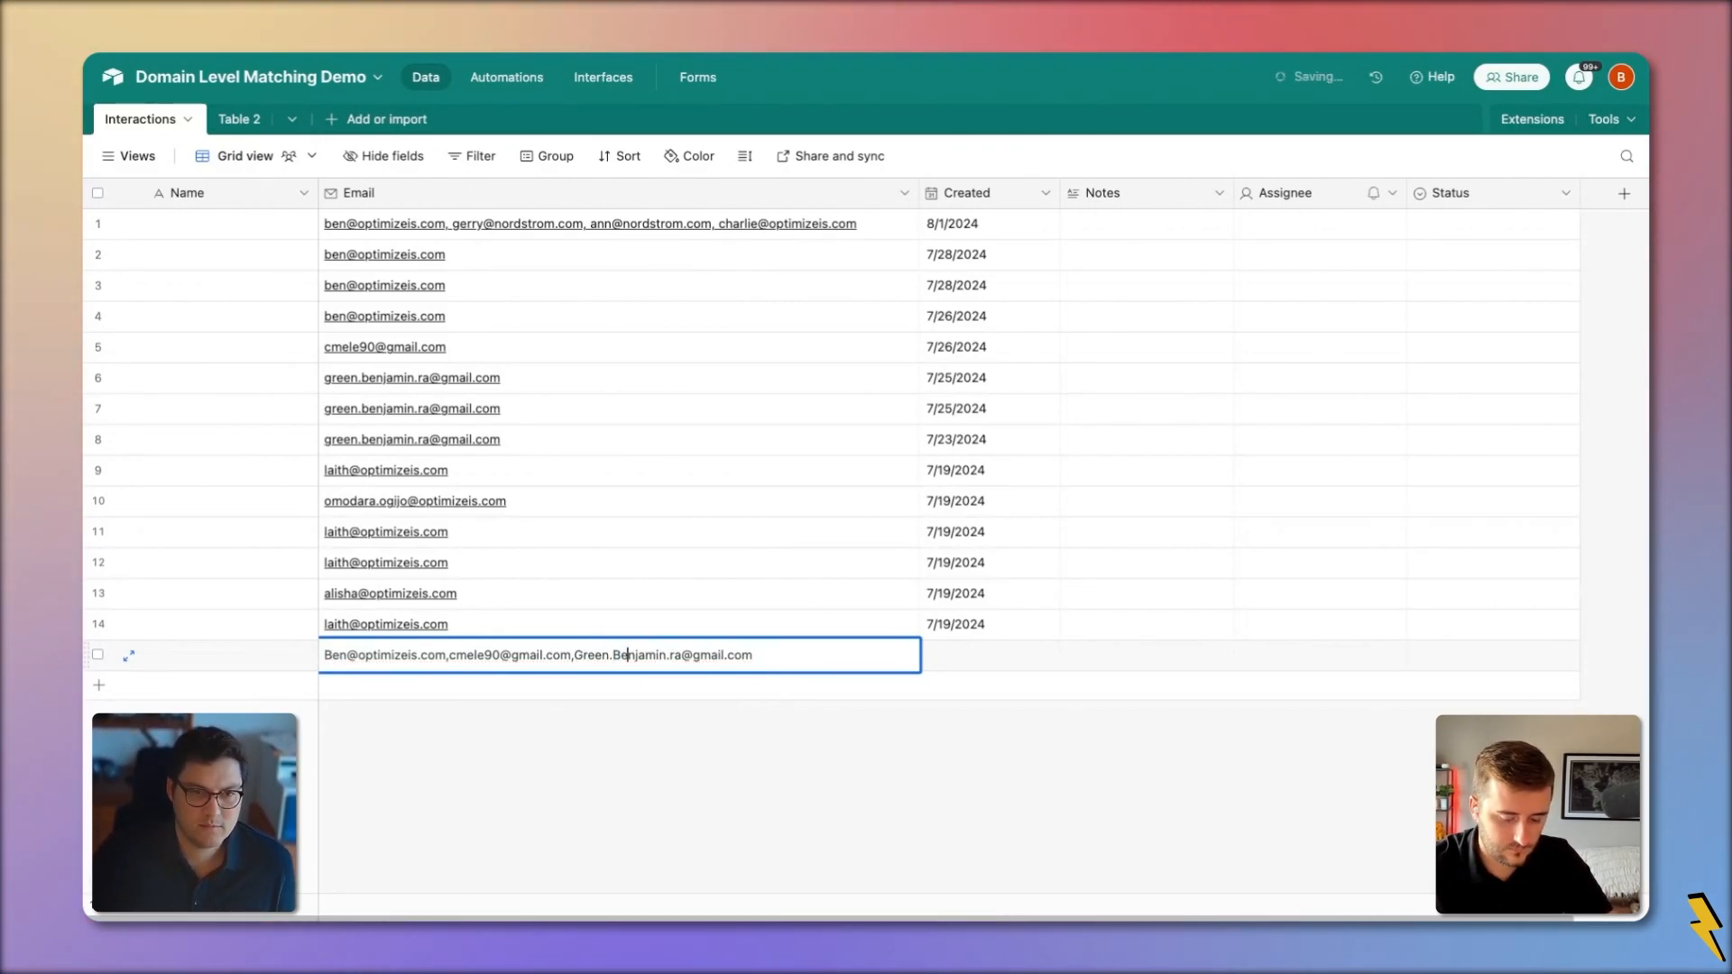
{"action": "key", "text": "shift+Right"}
{"action": "key", "text": "shift+Right"}
{"action": "type", "text": "RA"}
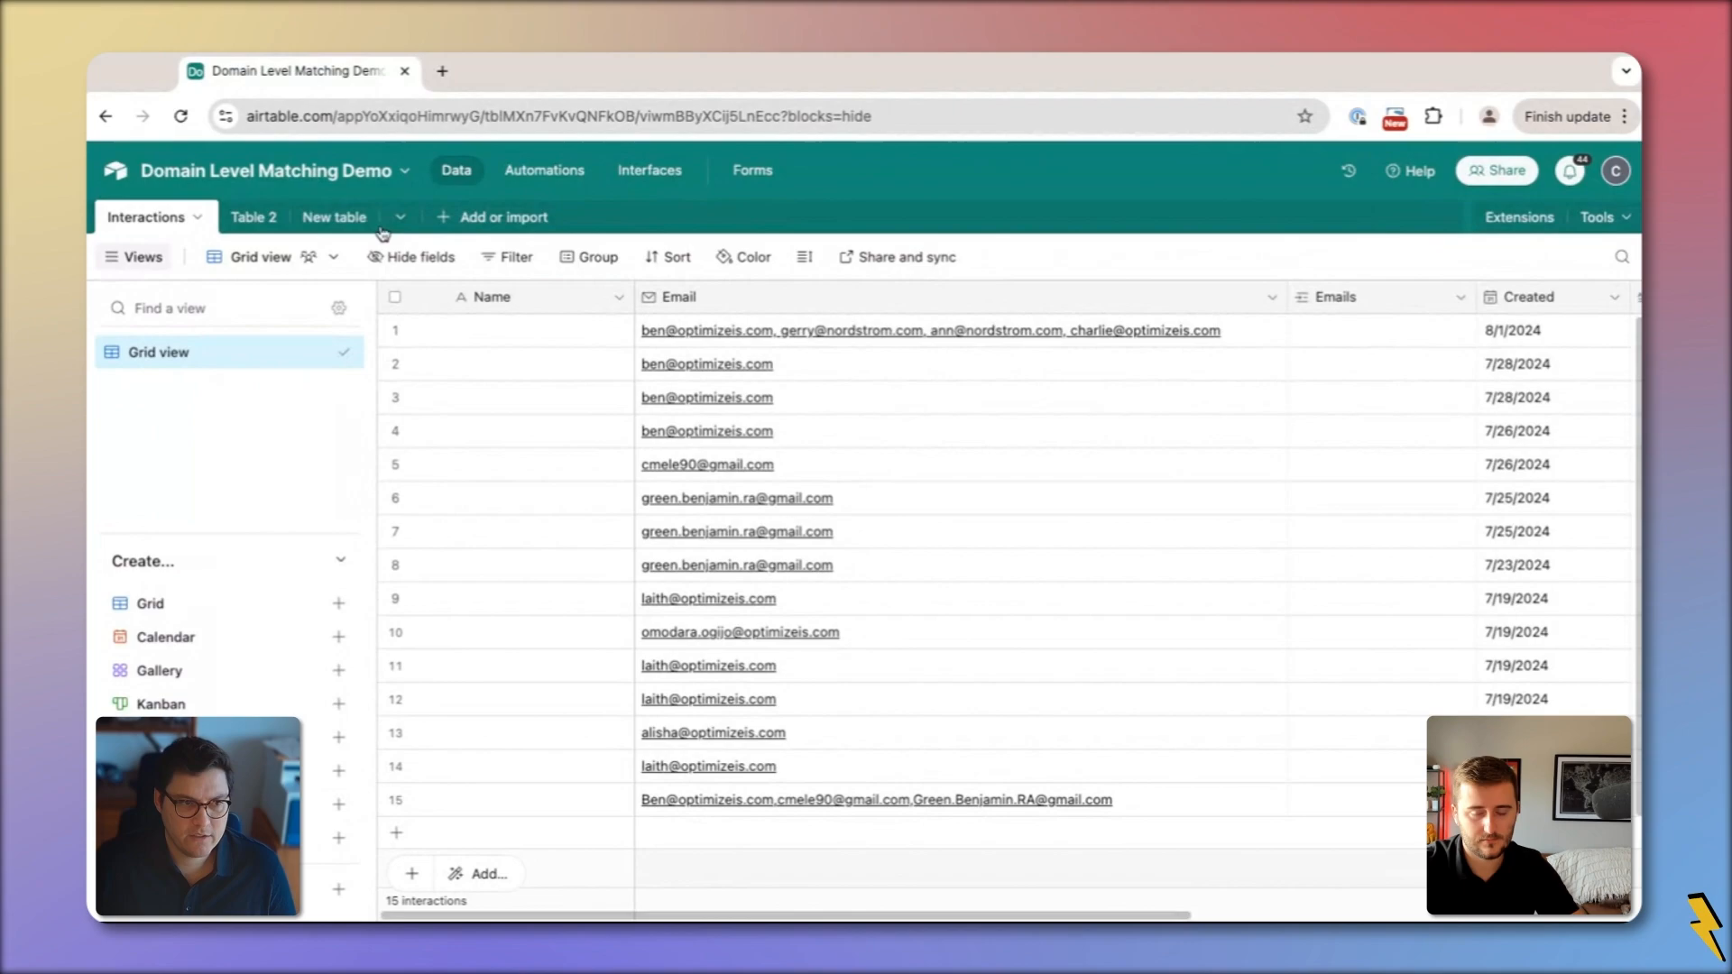
Rename the new table to Emails
{"action": "left_click", "coordinate": [253, 216]}
{"action": "left_click", "coordinate": [329, 219]}
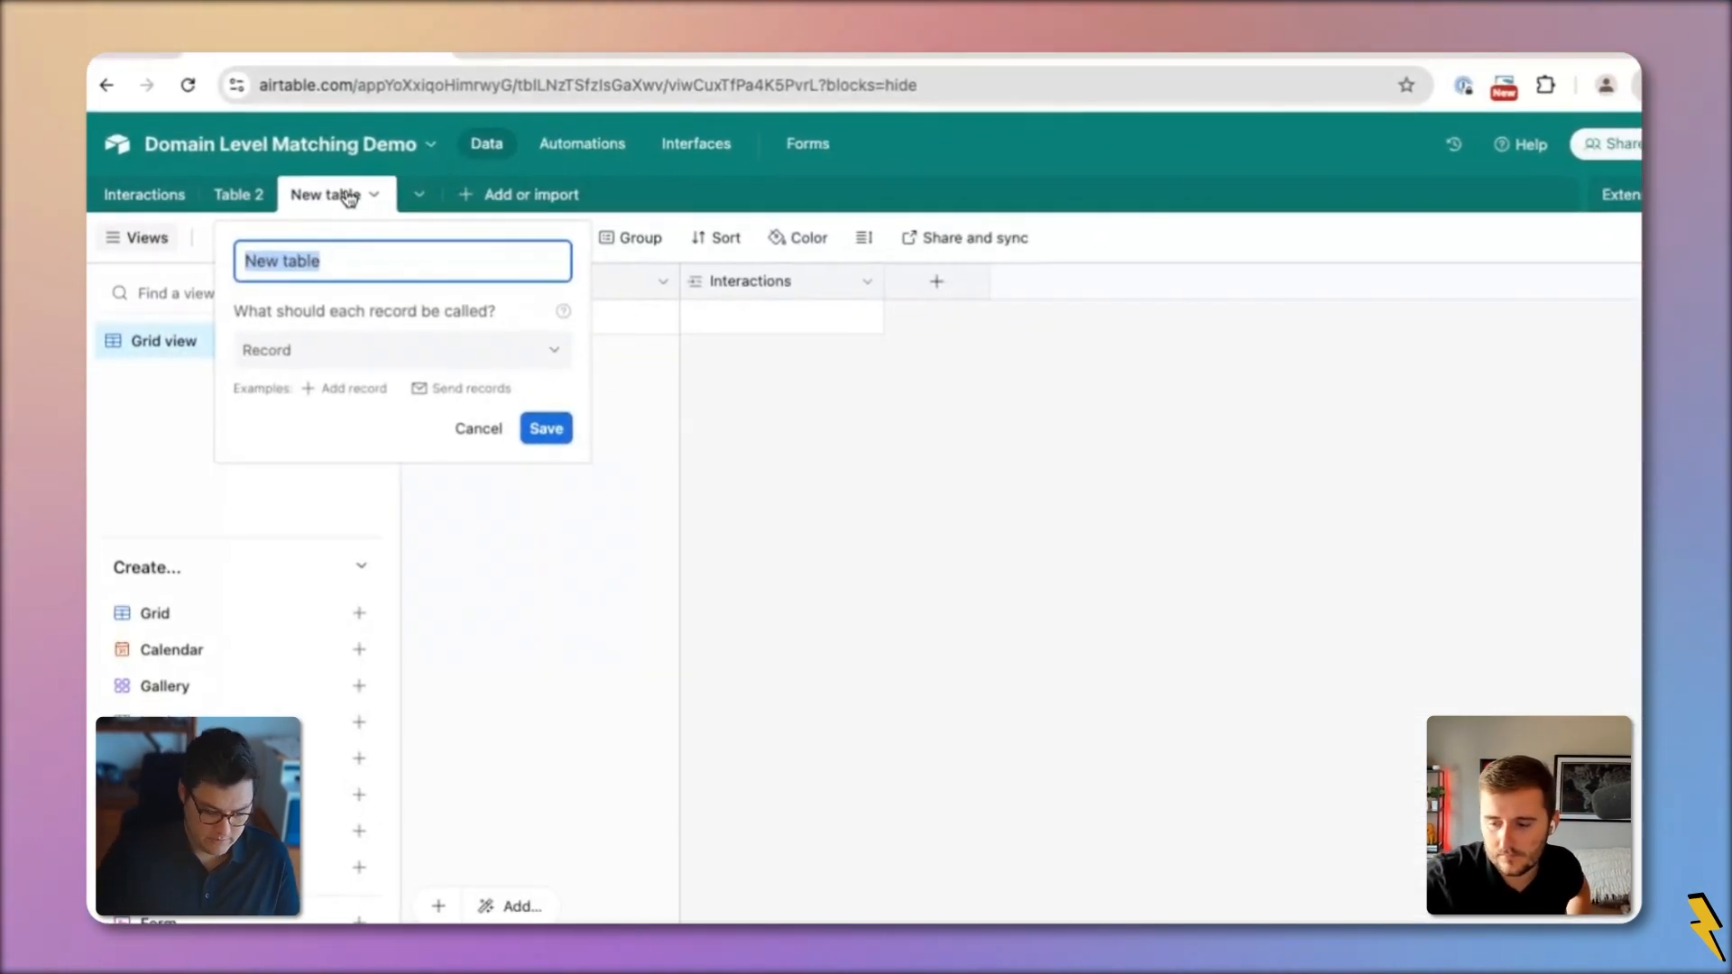
{"action": "type", "text": "Emails"}
{"action": "key", "text": "Return"}
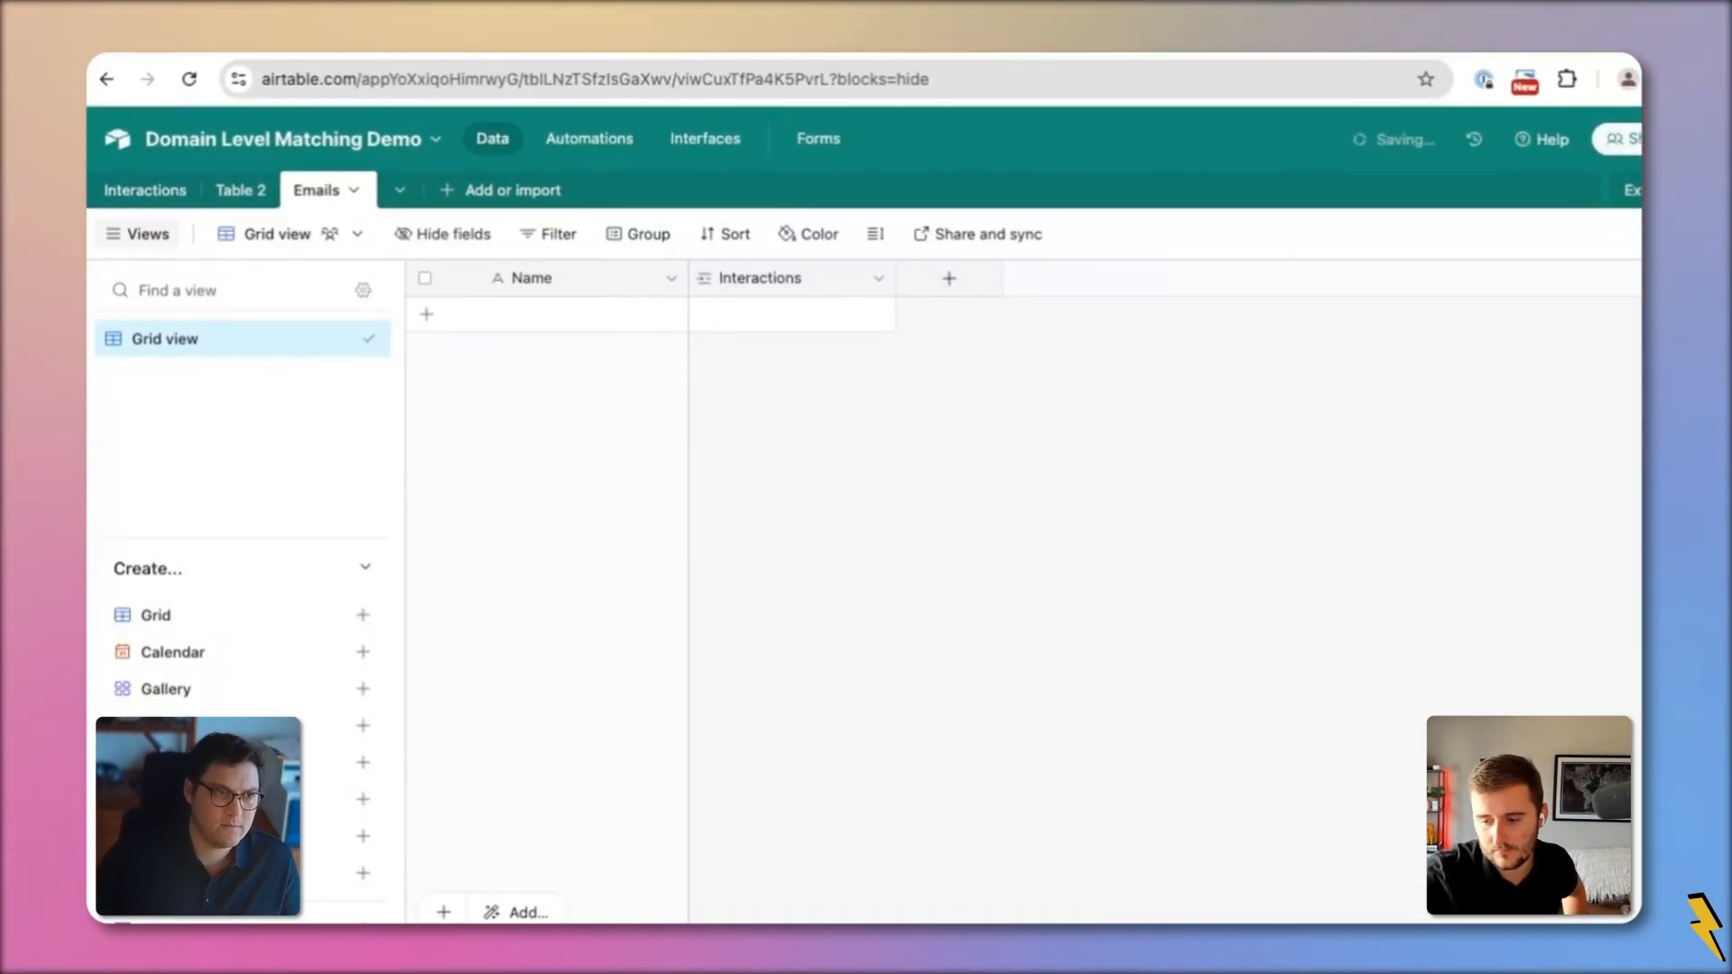
Delete Table 2 and go to the base's Automations page
{"action": "right_click", "coordinate": [230, 192]}
{"action": "left_click", "coordinate": [316, 681]}
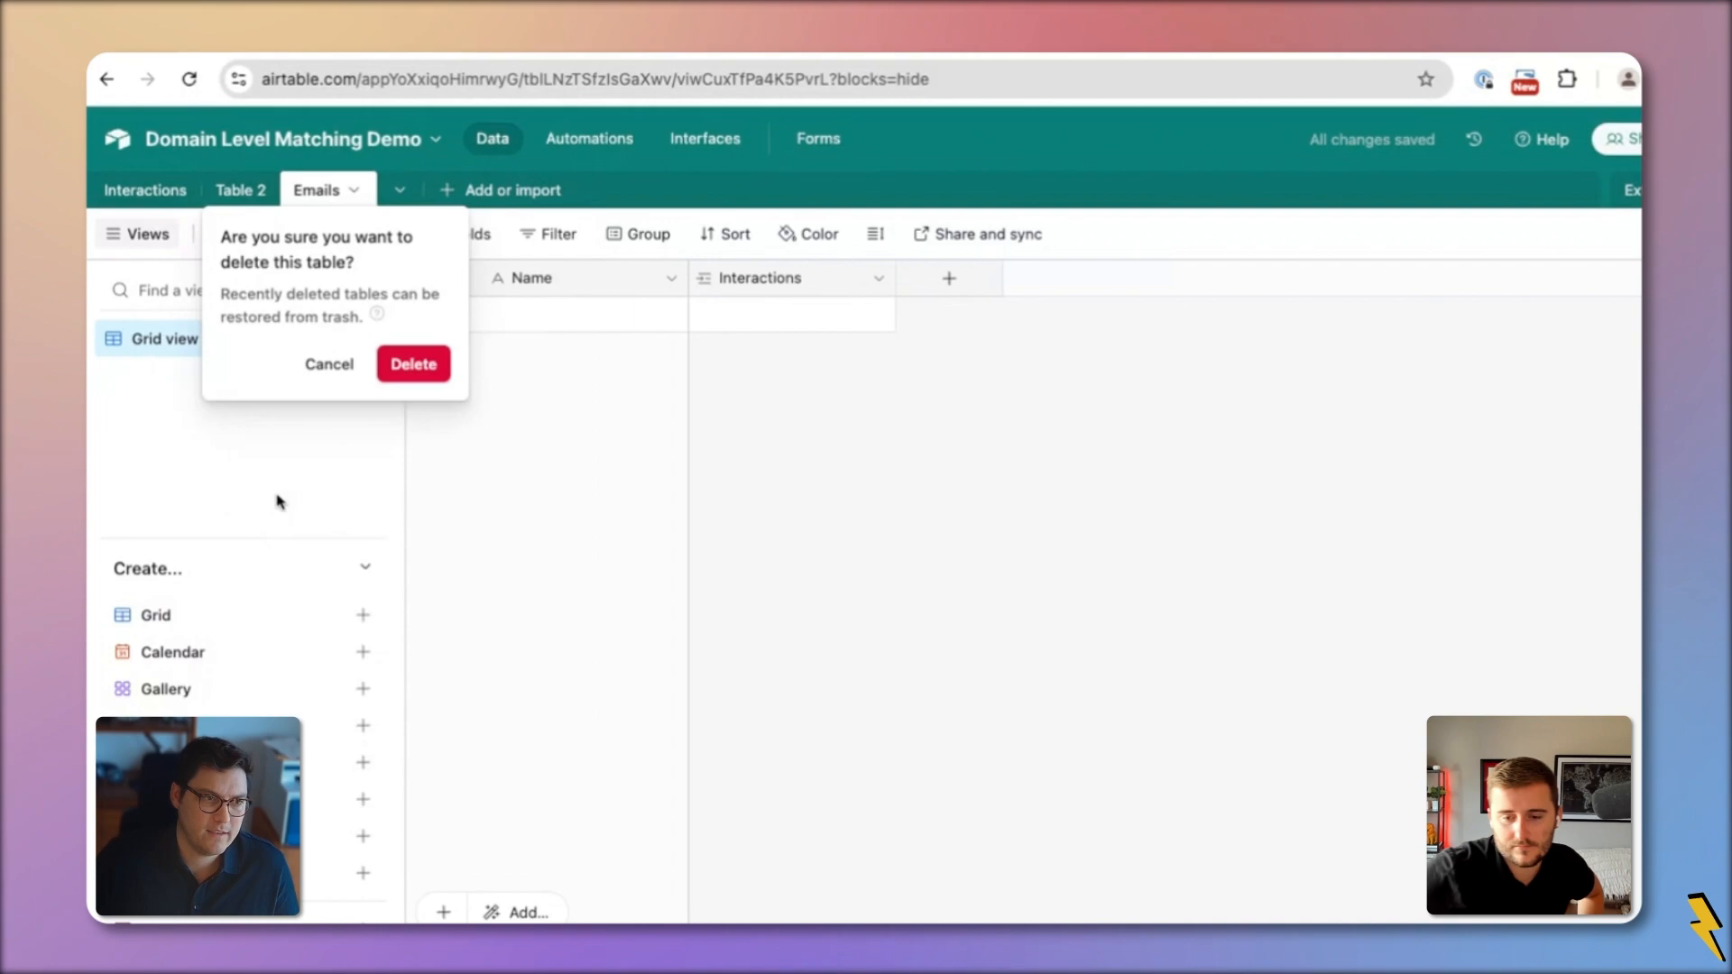
{"action": "left_click", "coordinate": [420, 366]}
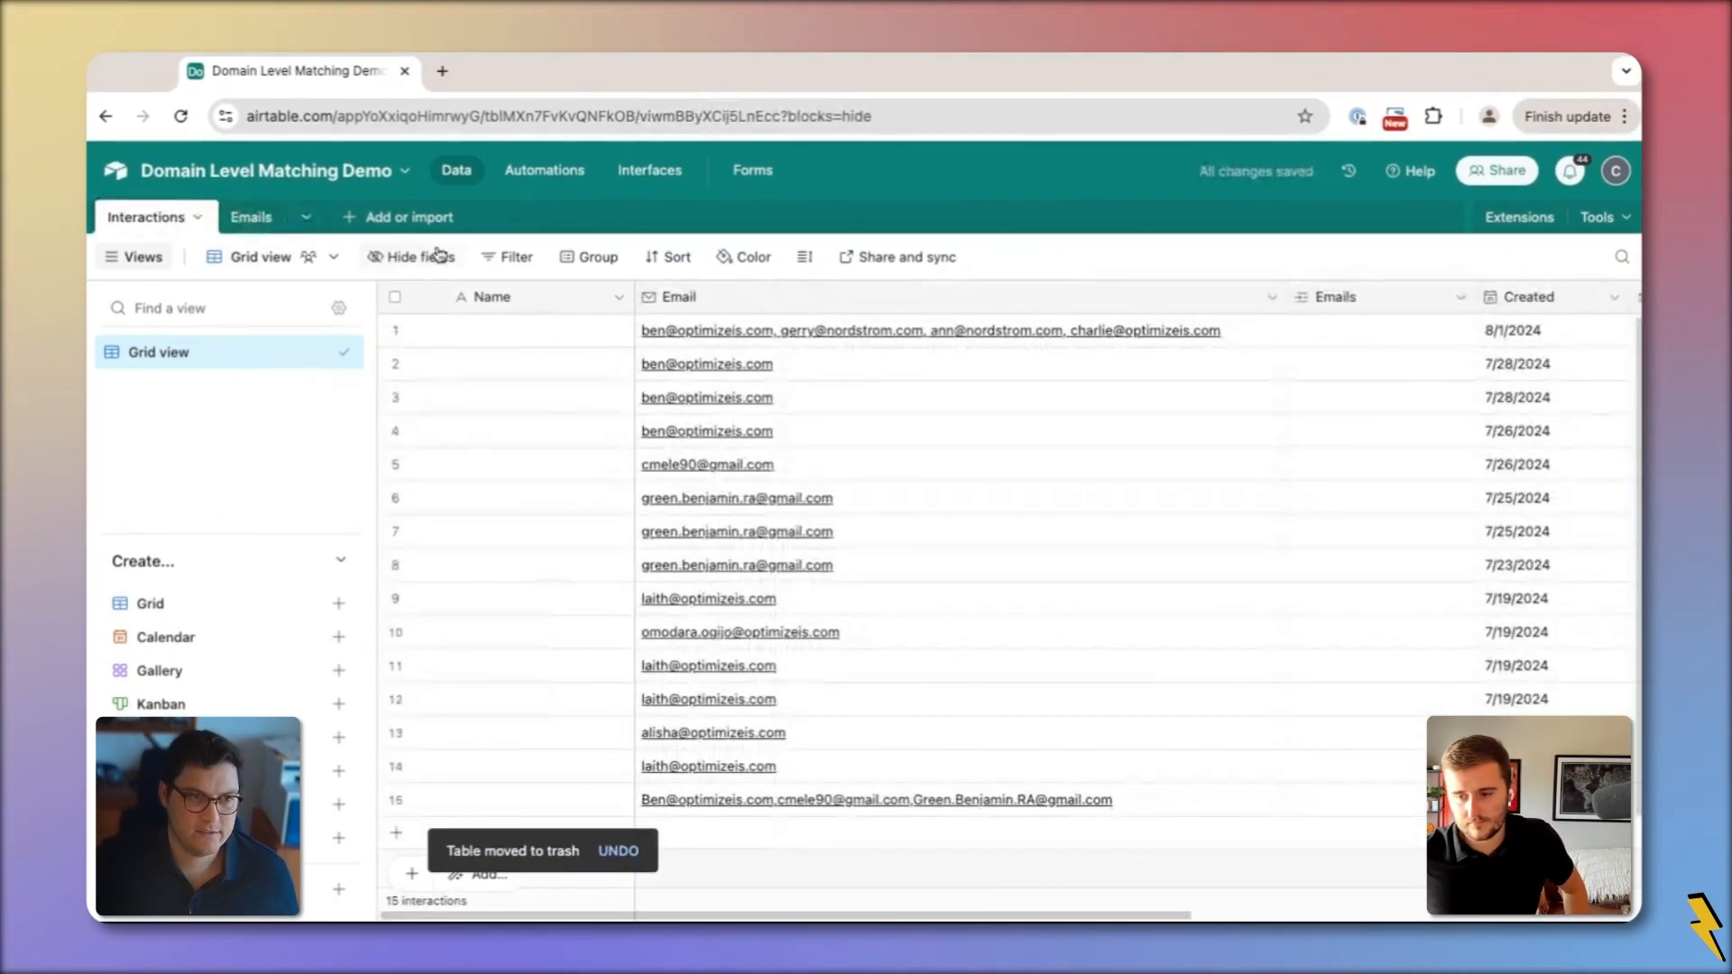
{"action": "left_click", "coordinate": [550, 178]}
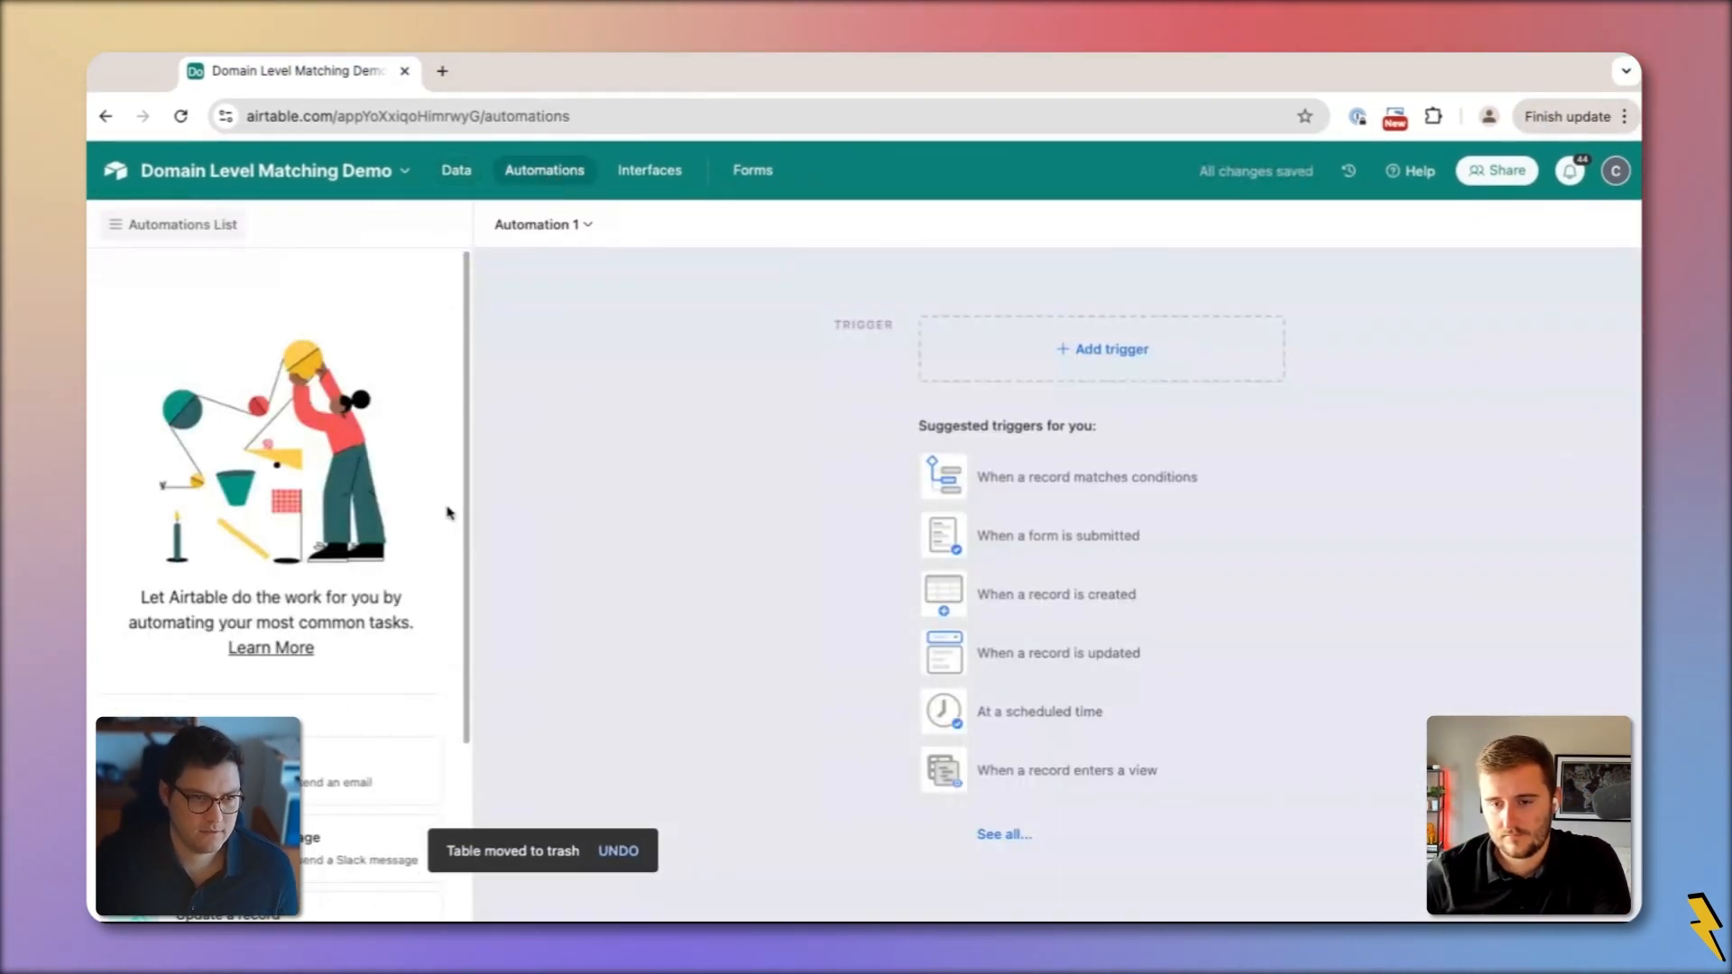
Create a 'When a record matches conditions' trigger on Interactions requiring Email is not empty
{"action": "left_click", "coordinate": [1098, 493]}
{"action": "left_click", "coordinate": [1377, 562]}
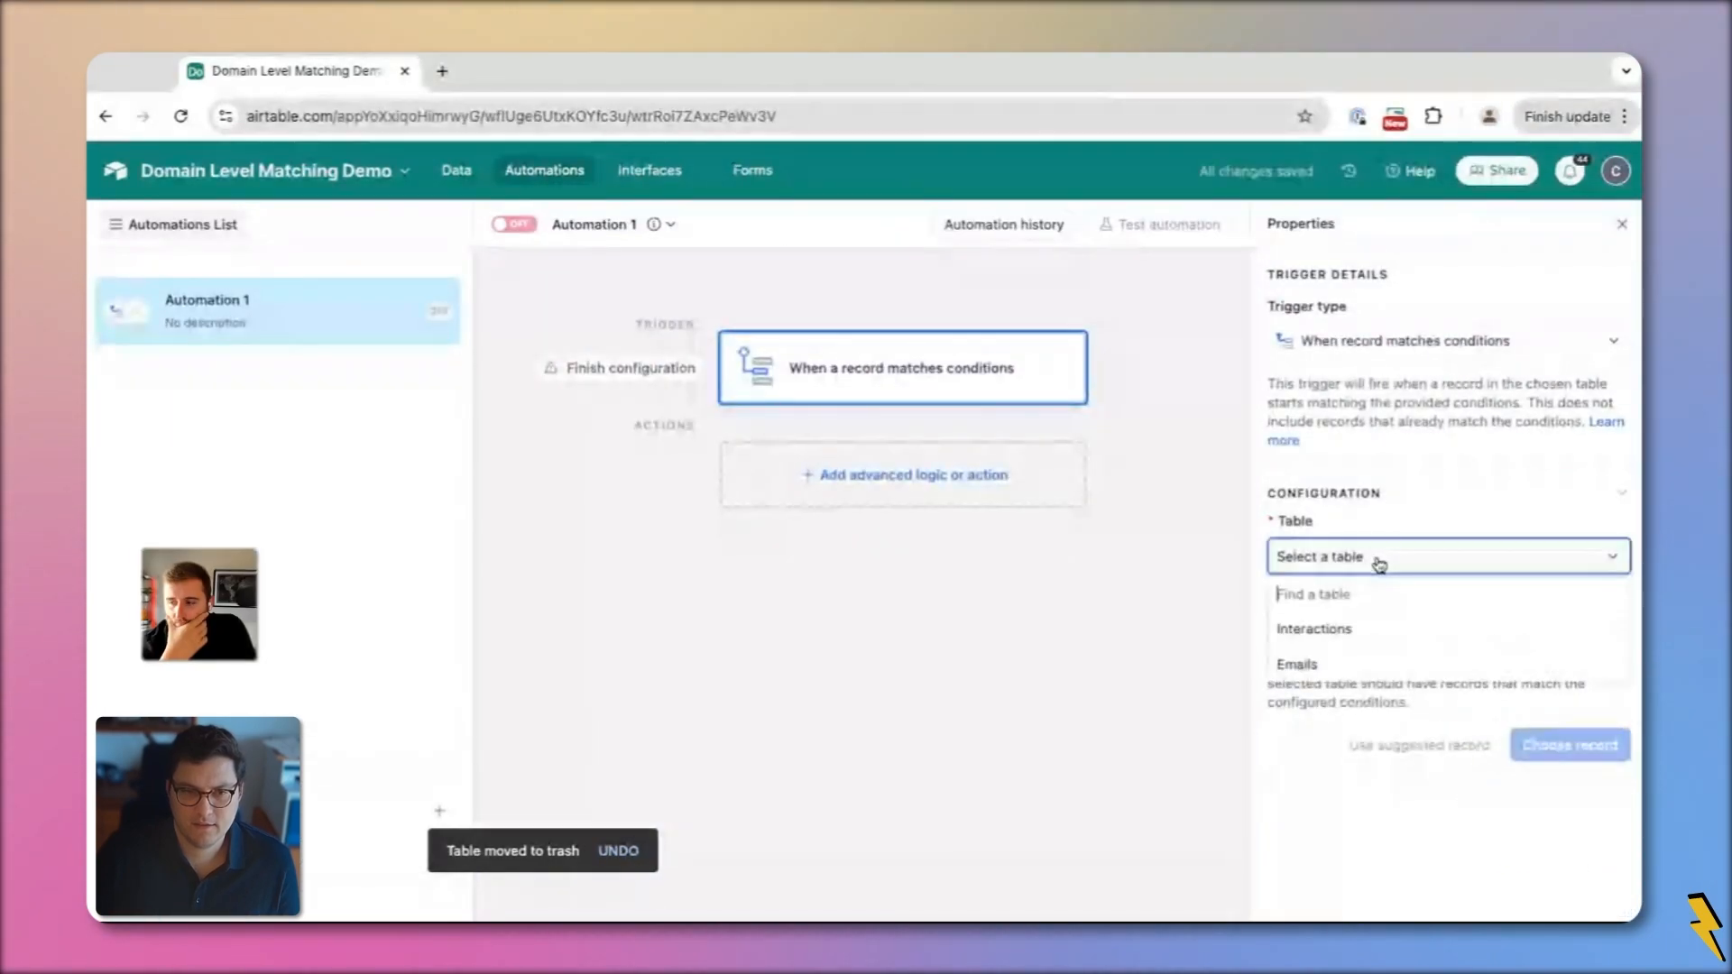
{"action": "left_click", "coordinate": [1366, 629]}
{"action": "left_click", "coordinate": [1358, 638]}
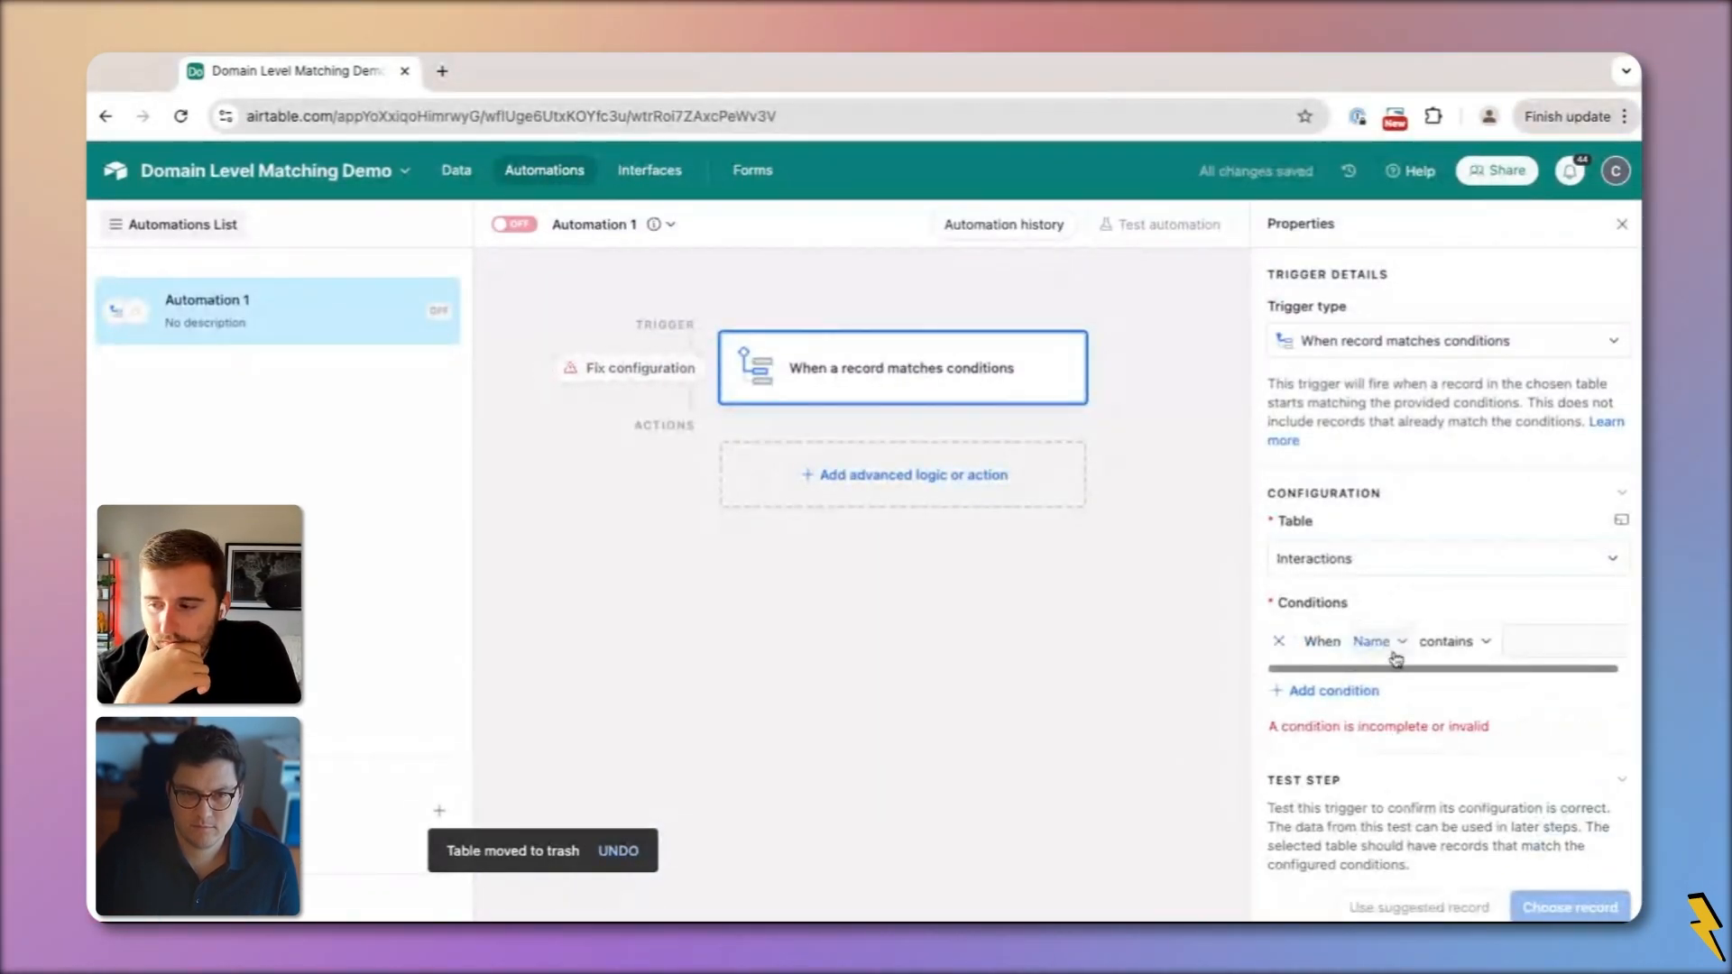
{"action": "left_click", "coordinate": [1377, 640]}
{"action": "left_click", "coordinate": [1394, 739]}
{"action": "left_click", "coordinate": [1373, 641]}
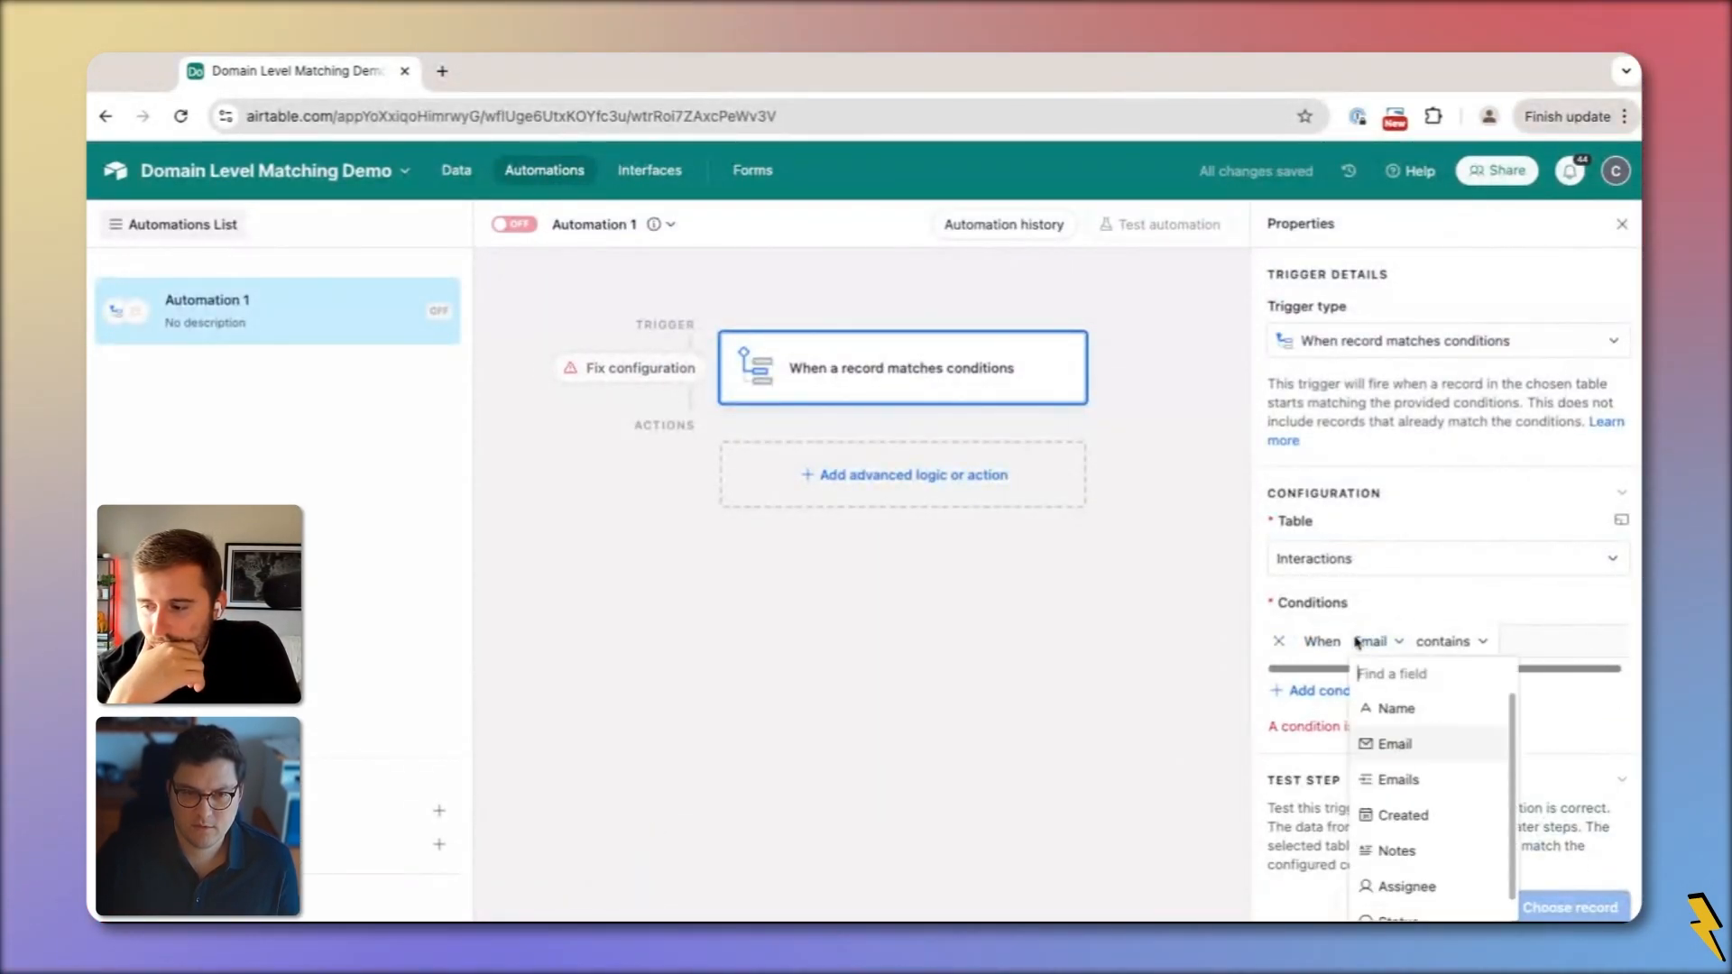
{"action": "left_click", "coordinate": [1422, 644]}
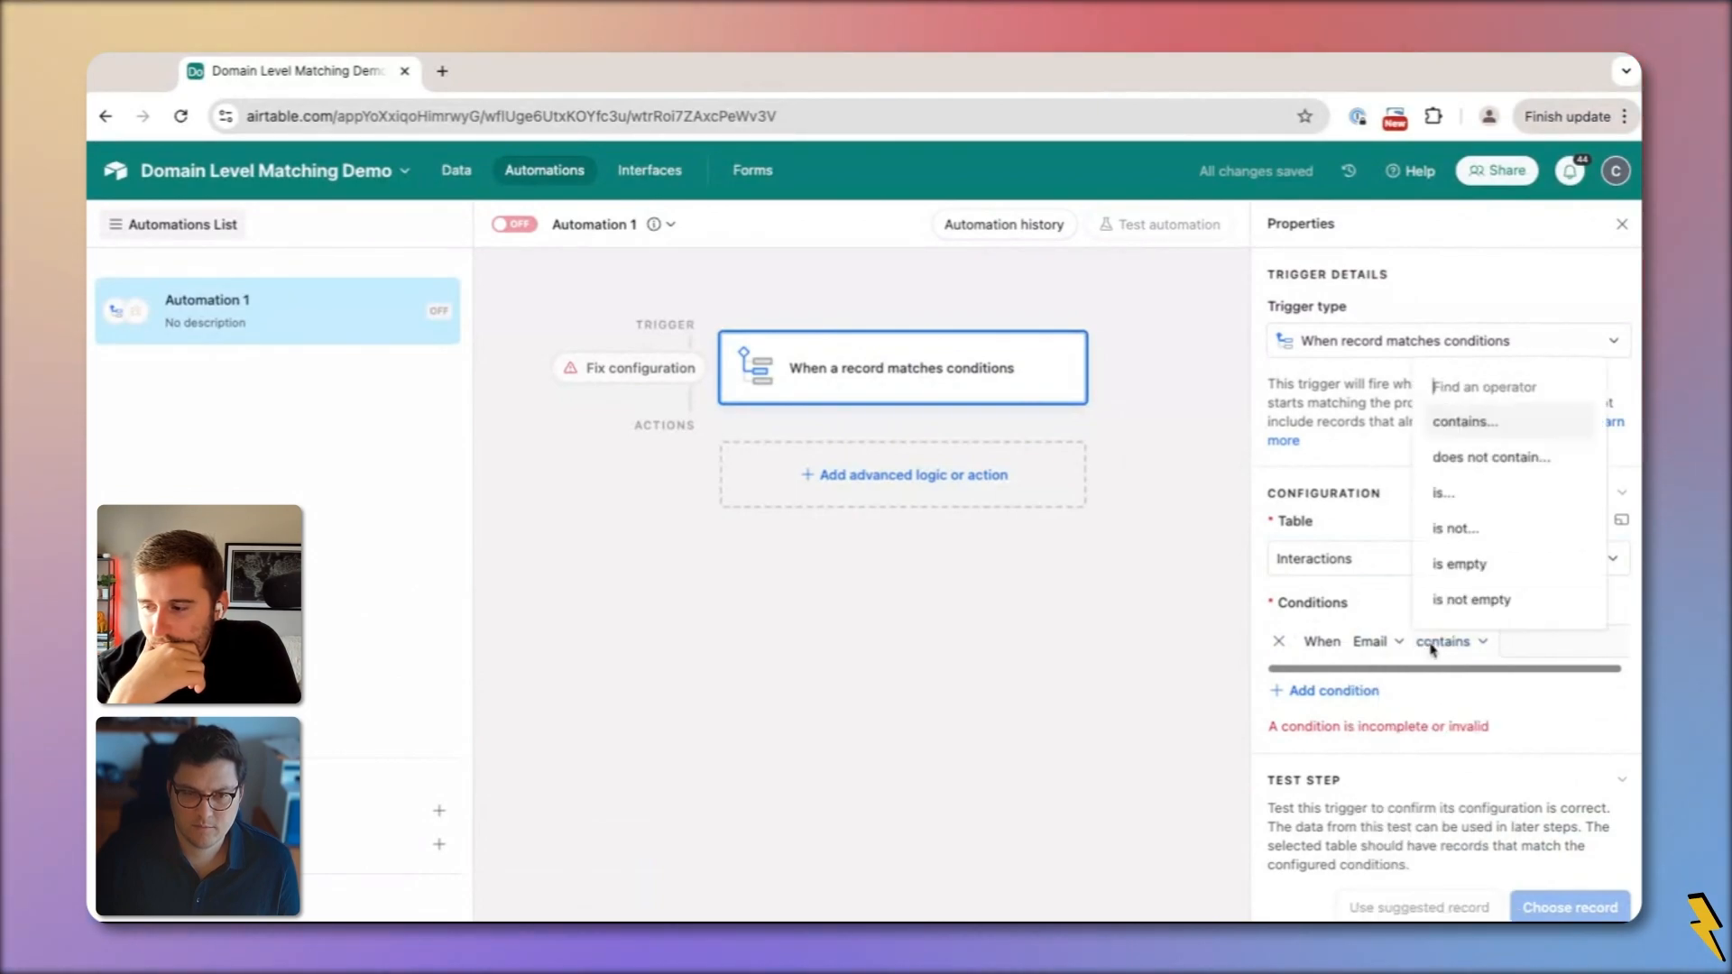
{"action": "left_click", "coordinate": [1467, 603]}
Add a second trigger condition requiring the Emails field to be empty
{"action": "left_click", "coordinate": [1319, 692]}
{"action": "left_click", "coordinate": [1378, 681]}
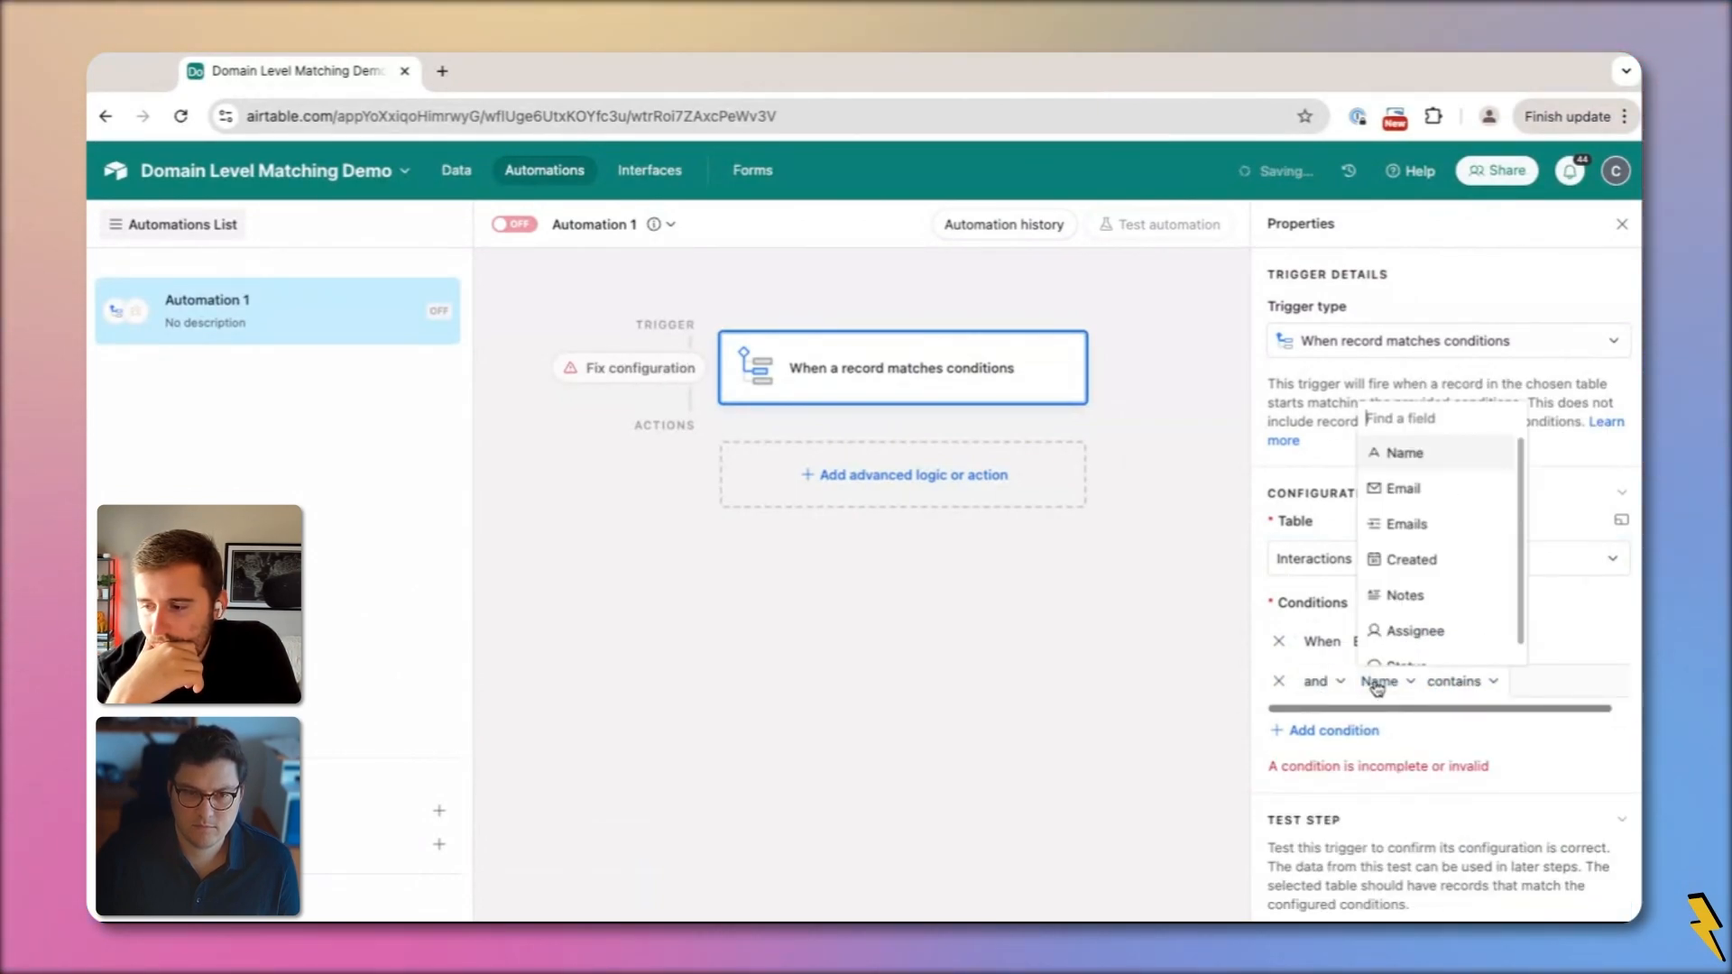
{"action": "left_click", "coordinate": [1406, 522]}
{"action": "left_click", "coordinate": [1469, 686]}
{"action": "scroll", "coordinate": [1488, 569], "scroll_direction": "down", "scroll_amount": 2}
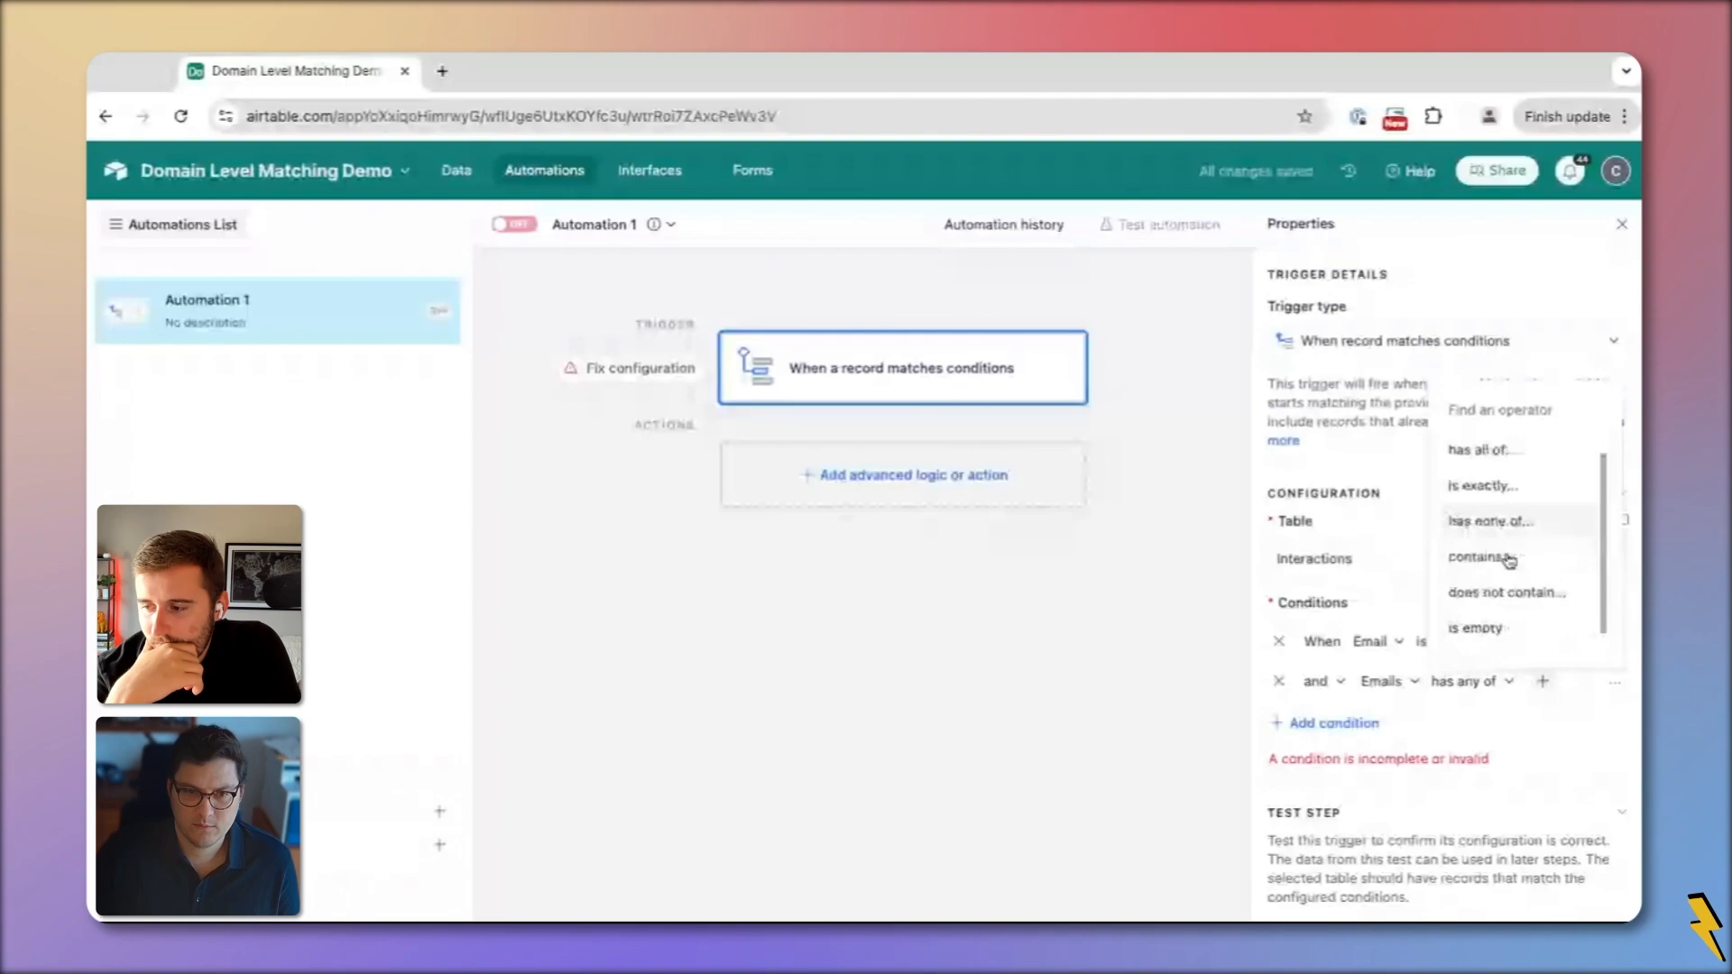
{"action": "left_click", "coordinate": [1498, 602]}
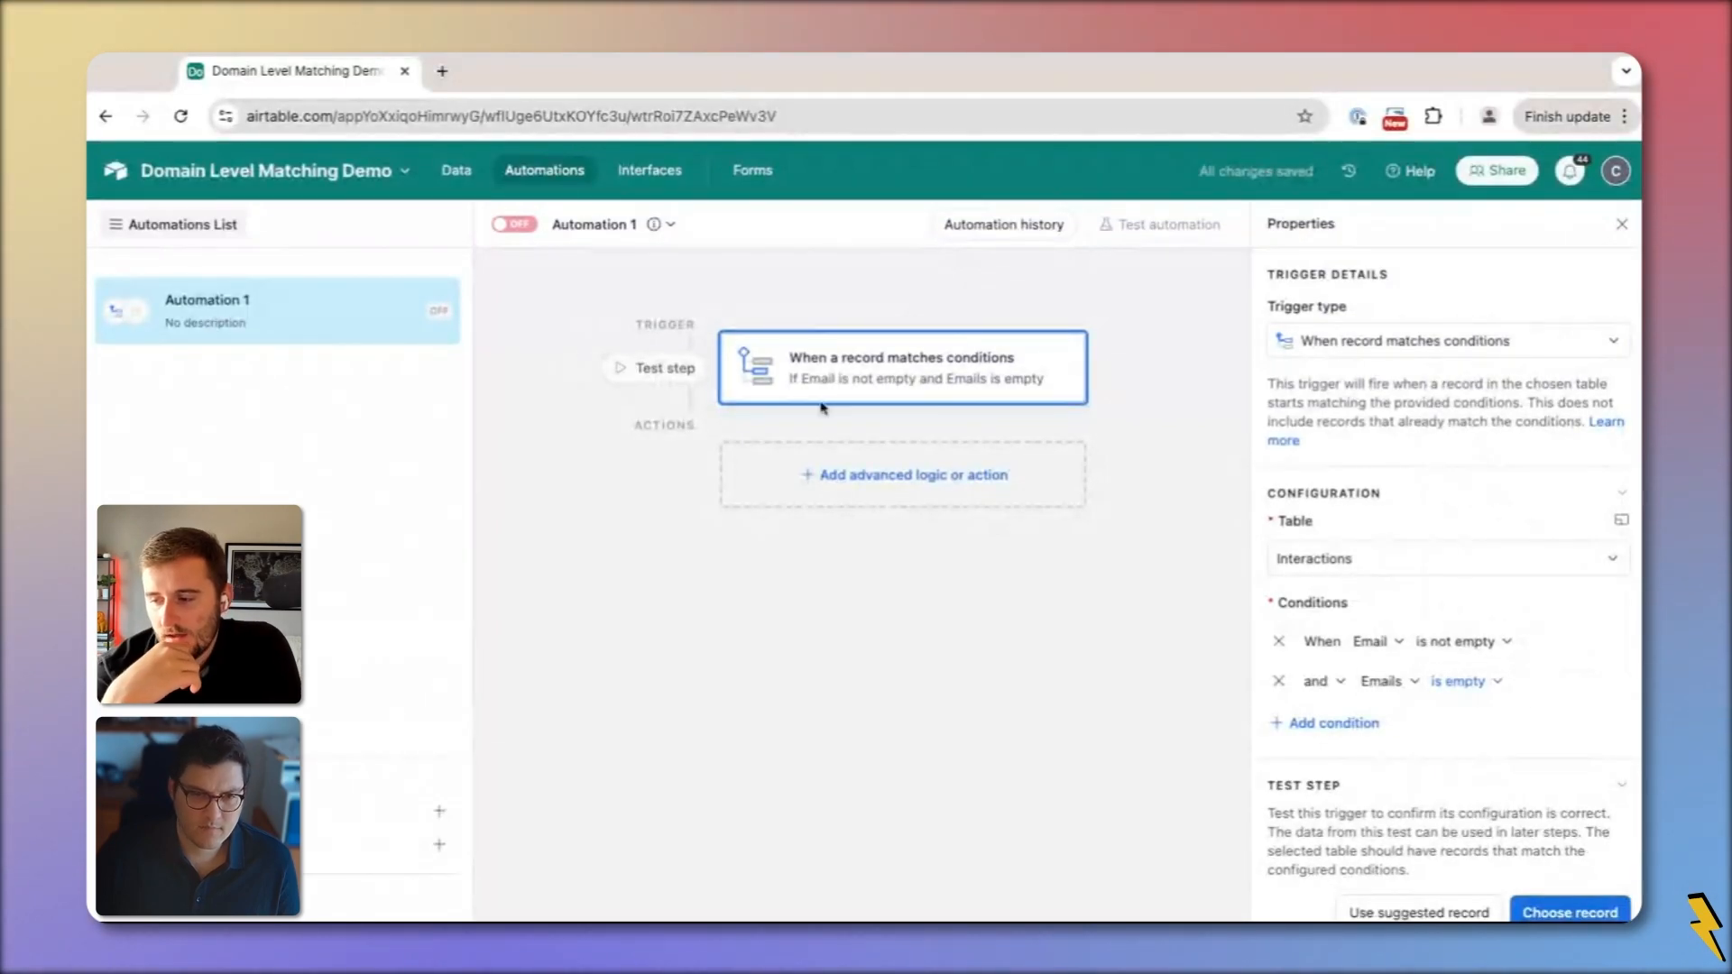
Add an Update record action, then return to the Interactions data grid
{"action": "left_click", "coordinate": [921, 485]}
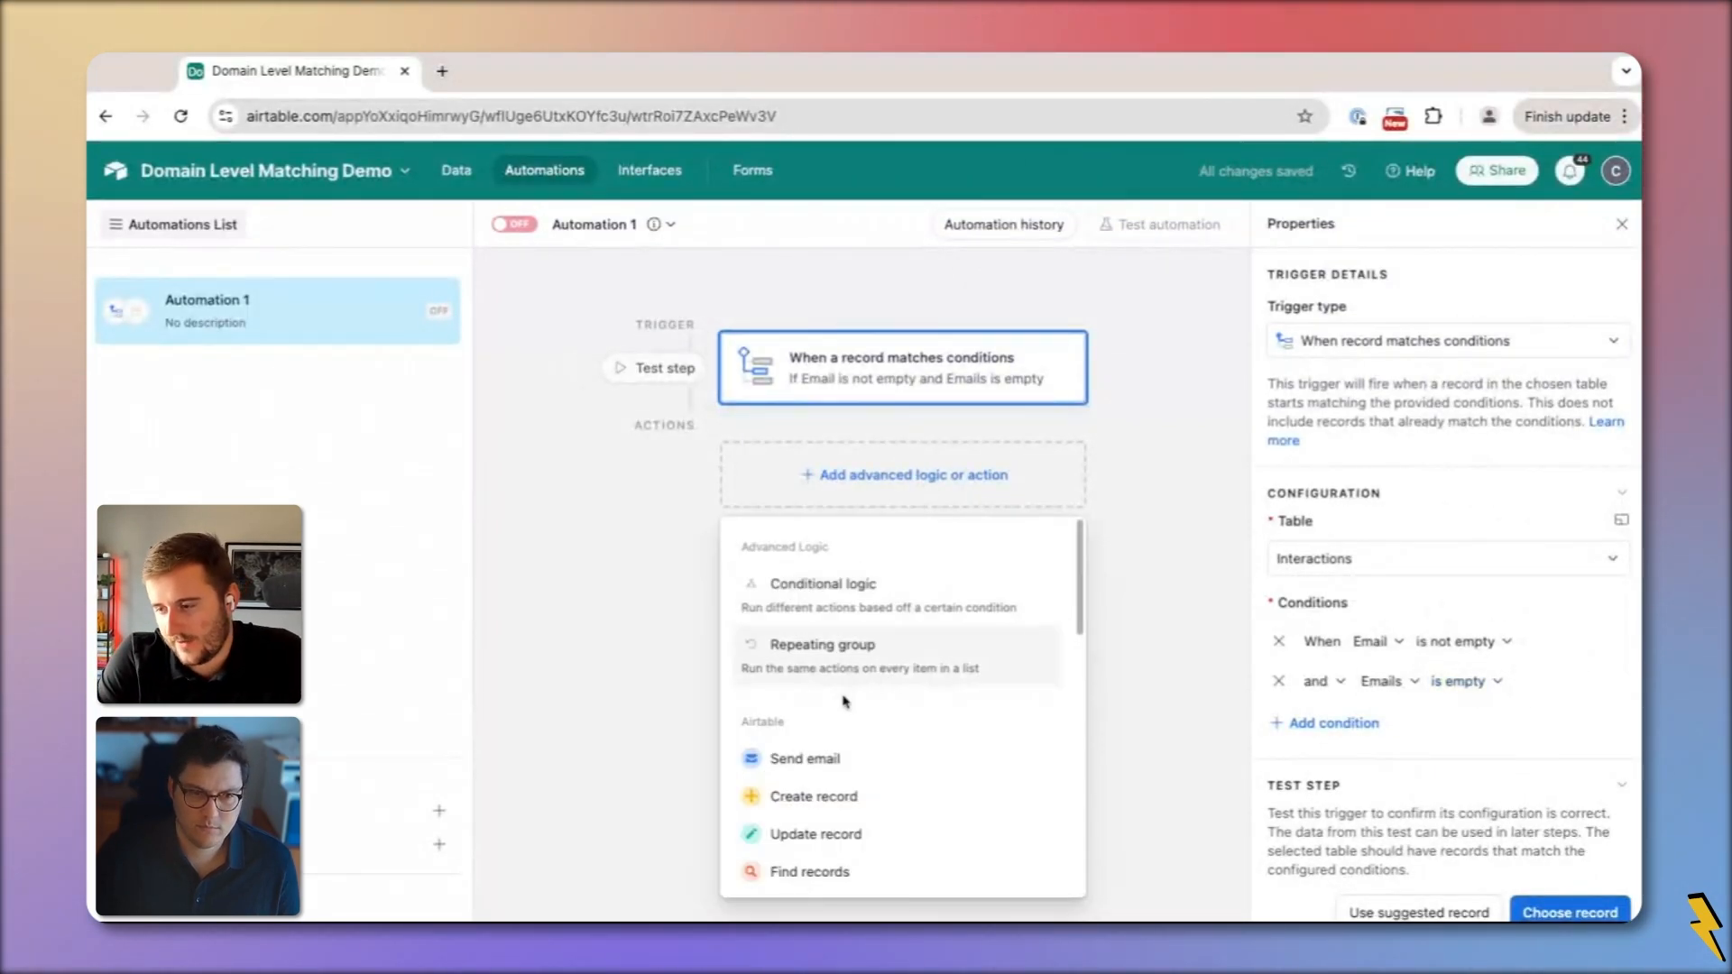
{"action": "left_click", "coordinate": [817, 834]}
{"action": "left_click", "coordinate": [956, 379]}
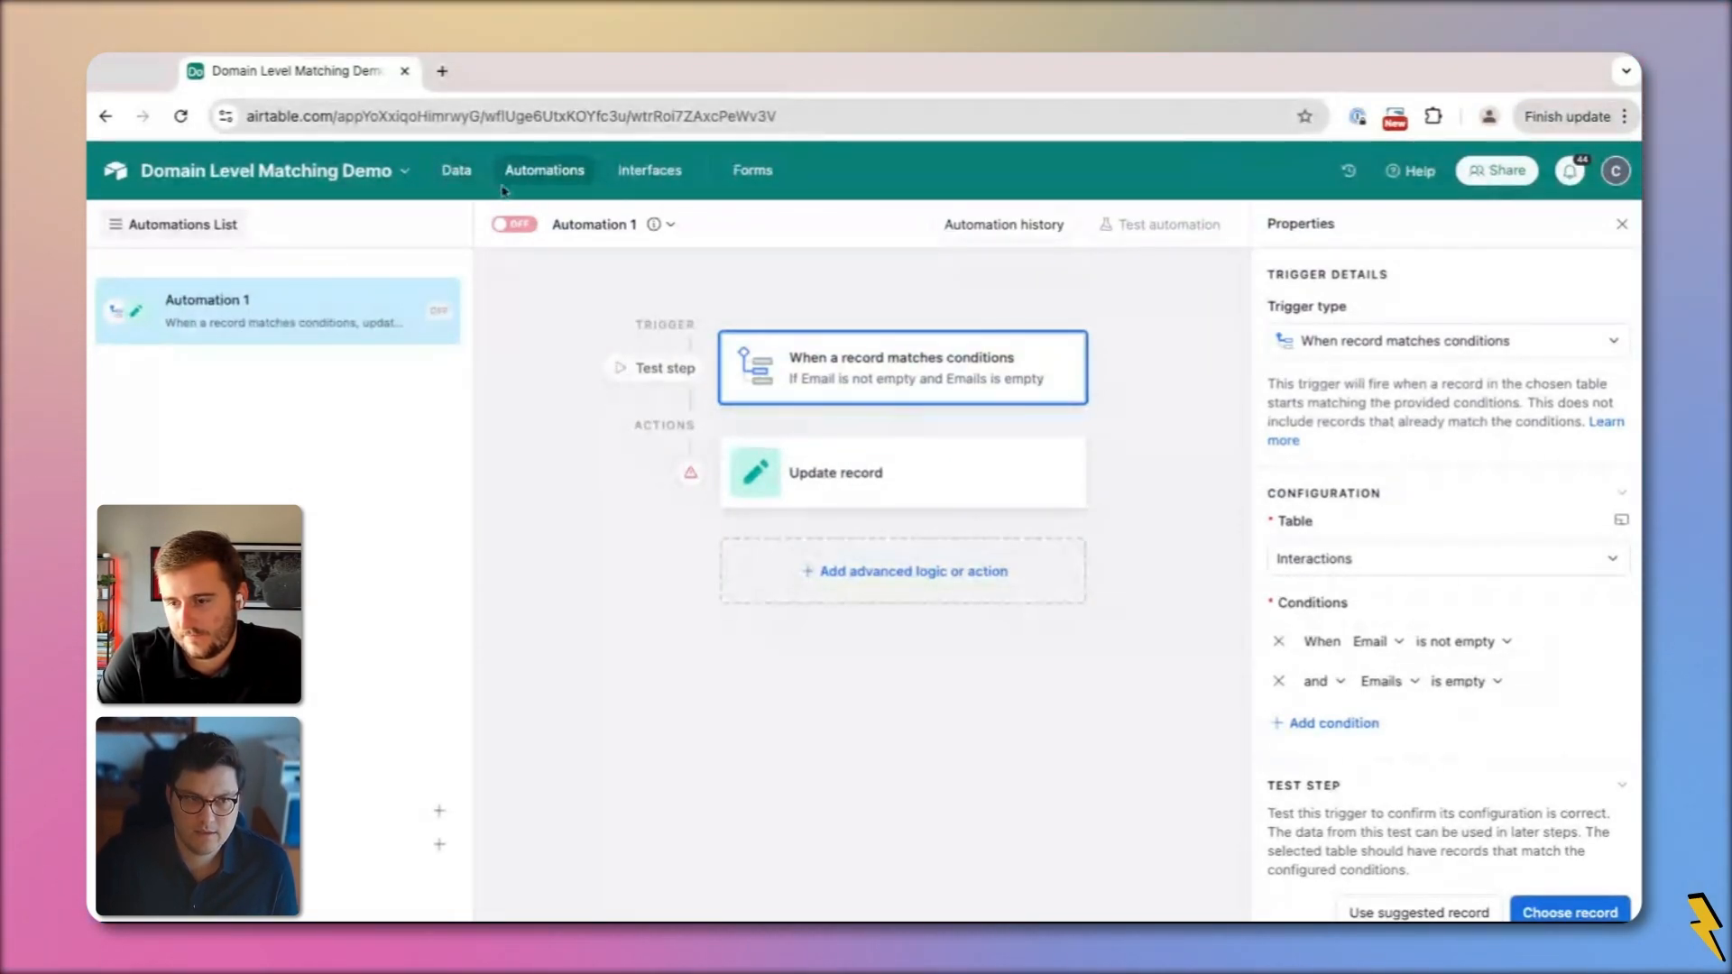
{"action": "left_click", "coordinate": [456, 170]}
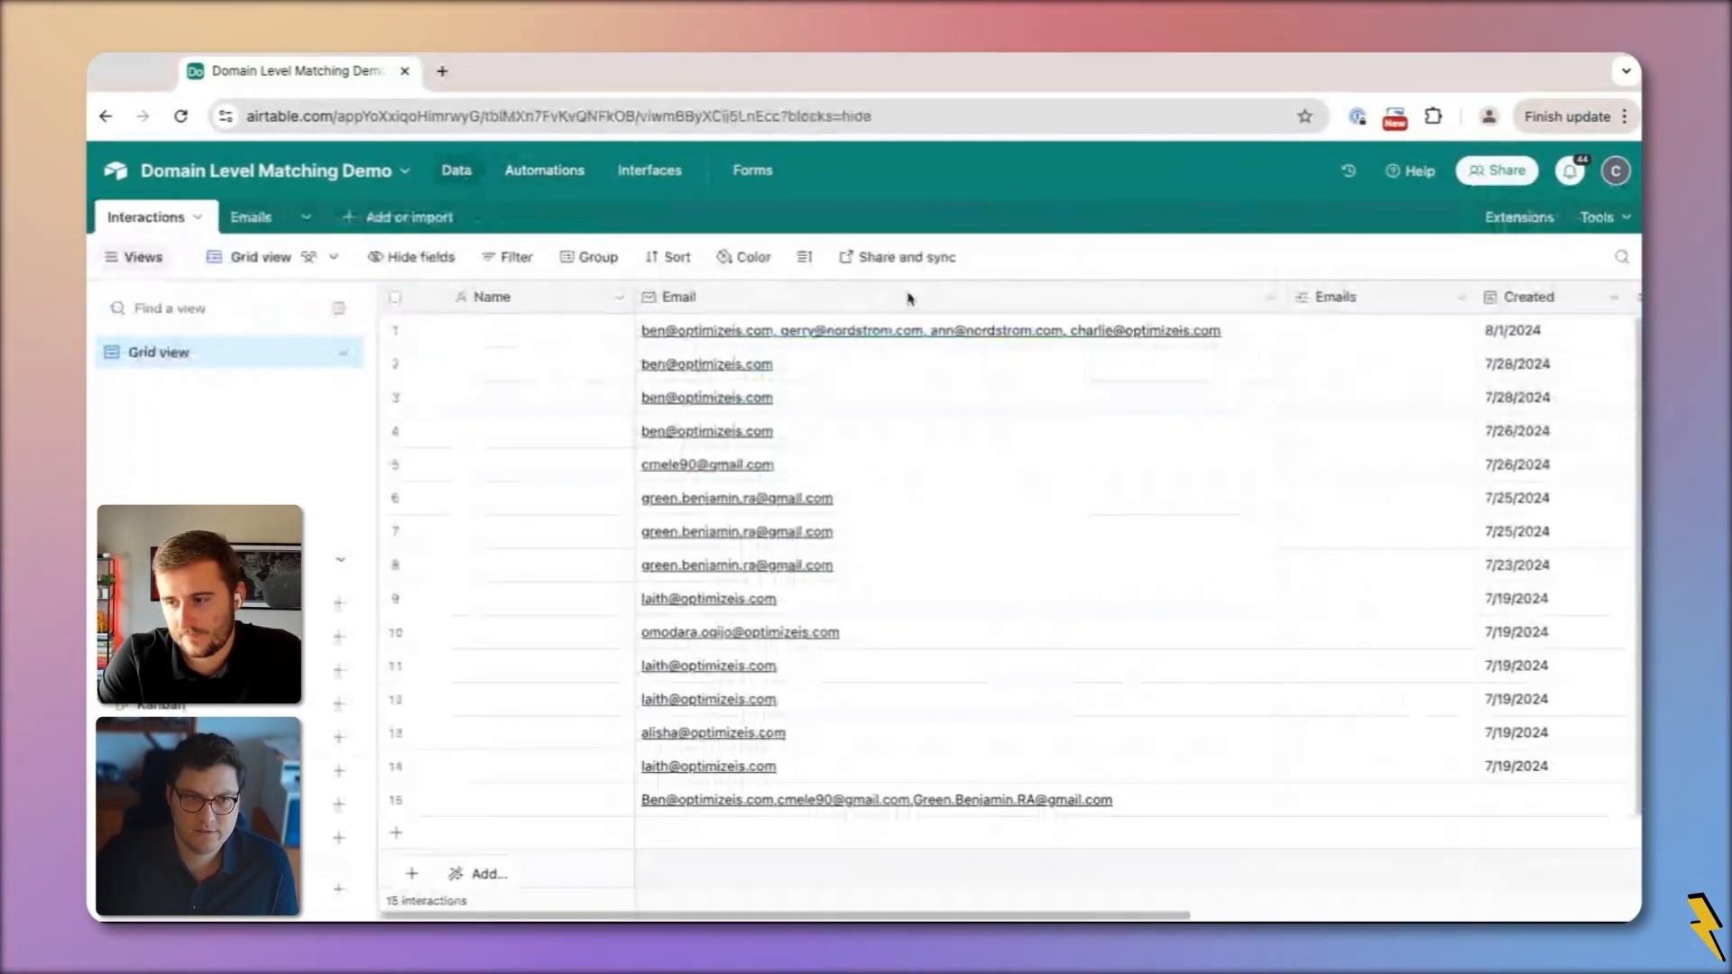
Change the Email field type to Single line text and confirm the change
{"action": "double_click", "coordinate": [839, 305]}
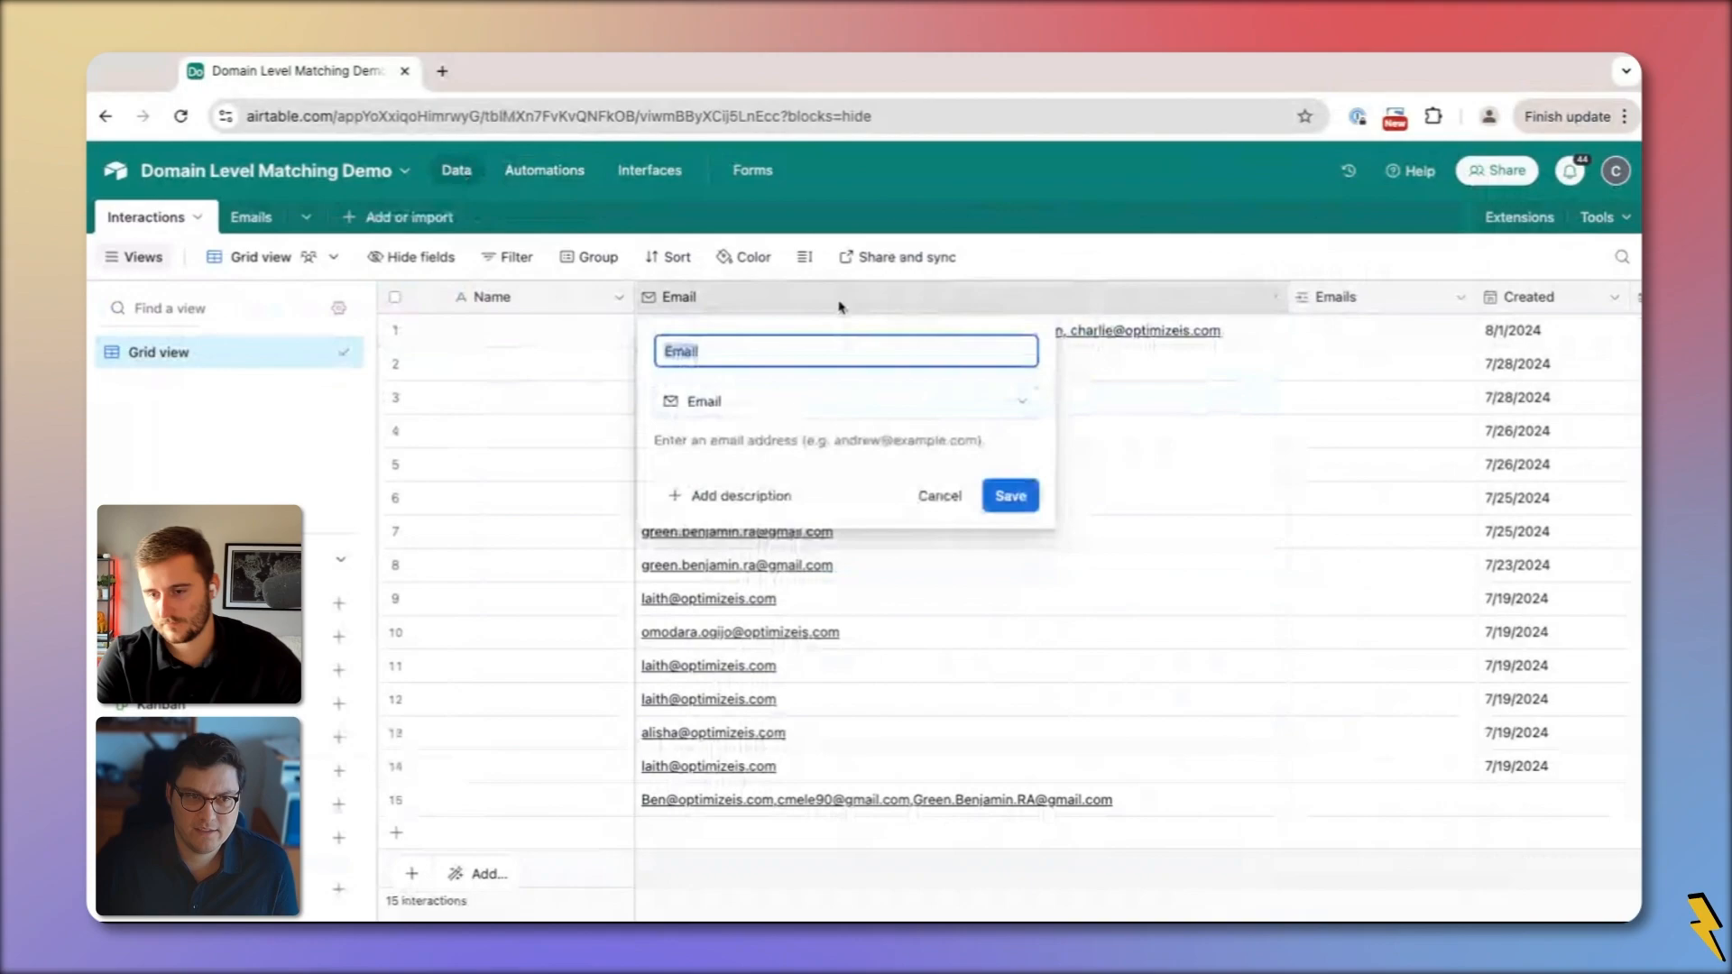
{"action": "left_click", "coordinate": [732, 407]}
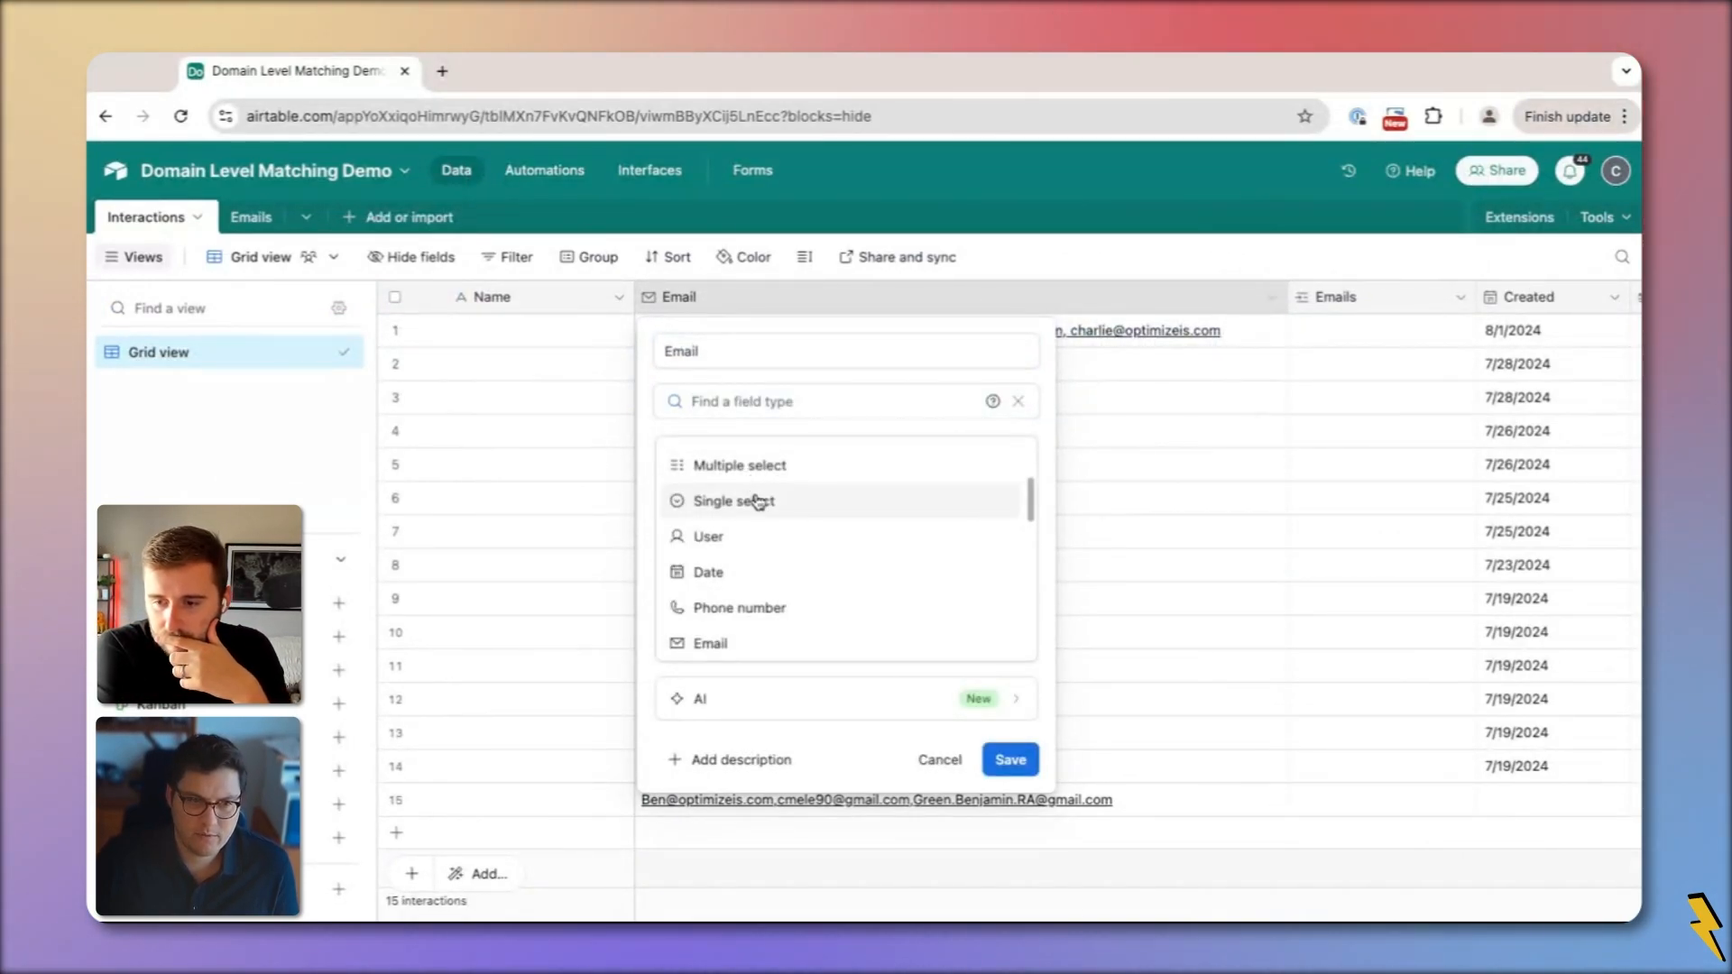
{"action": "scroll", "coordinate": [758, 563], "scroll_direction": "up", "scroll_amount": 3}
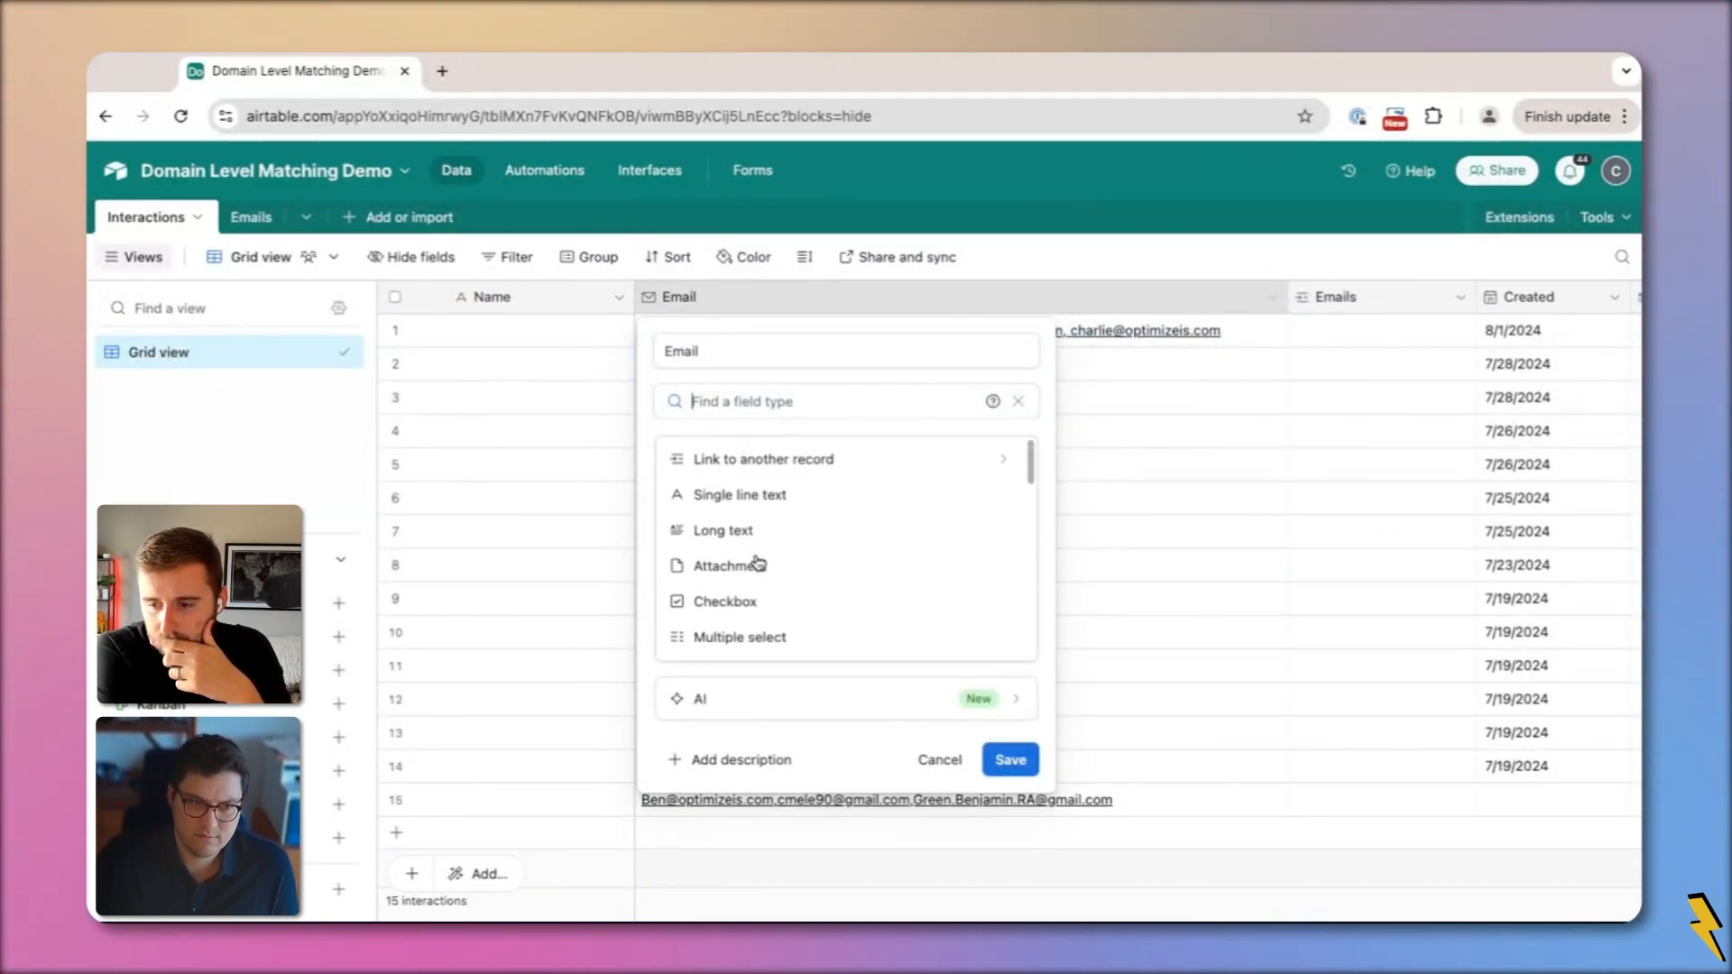
{"action": "left_click", "coordinate": [735, 496]}
{"action": "left_click", "coordinate": [1012, 569]}
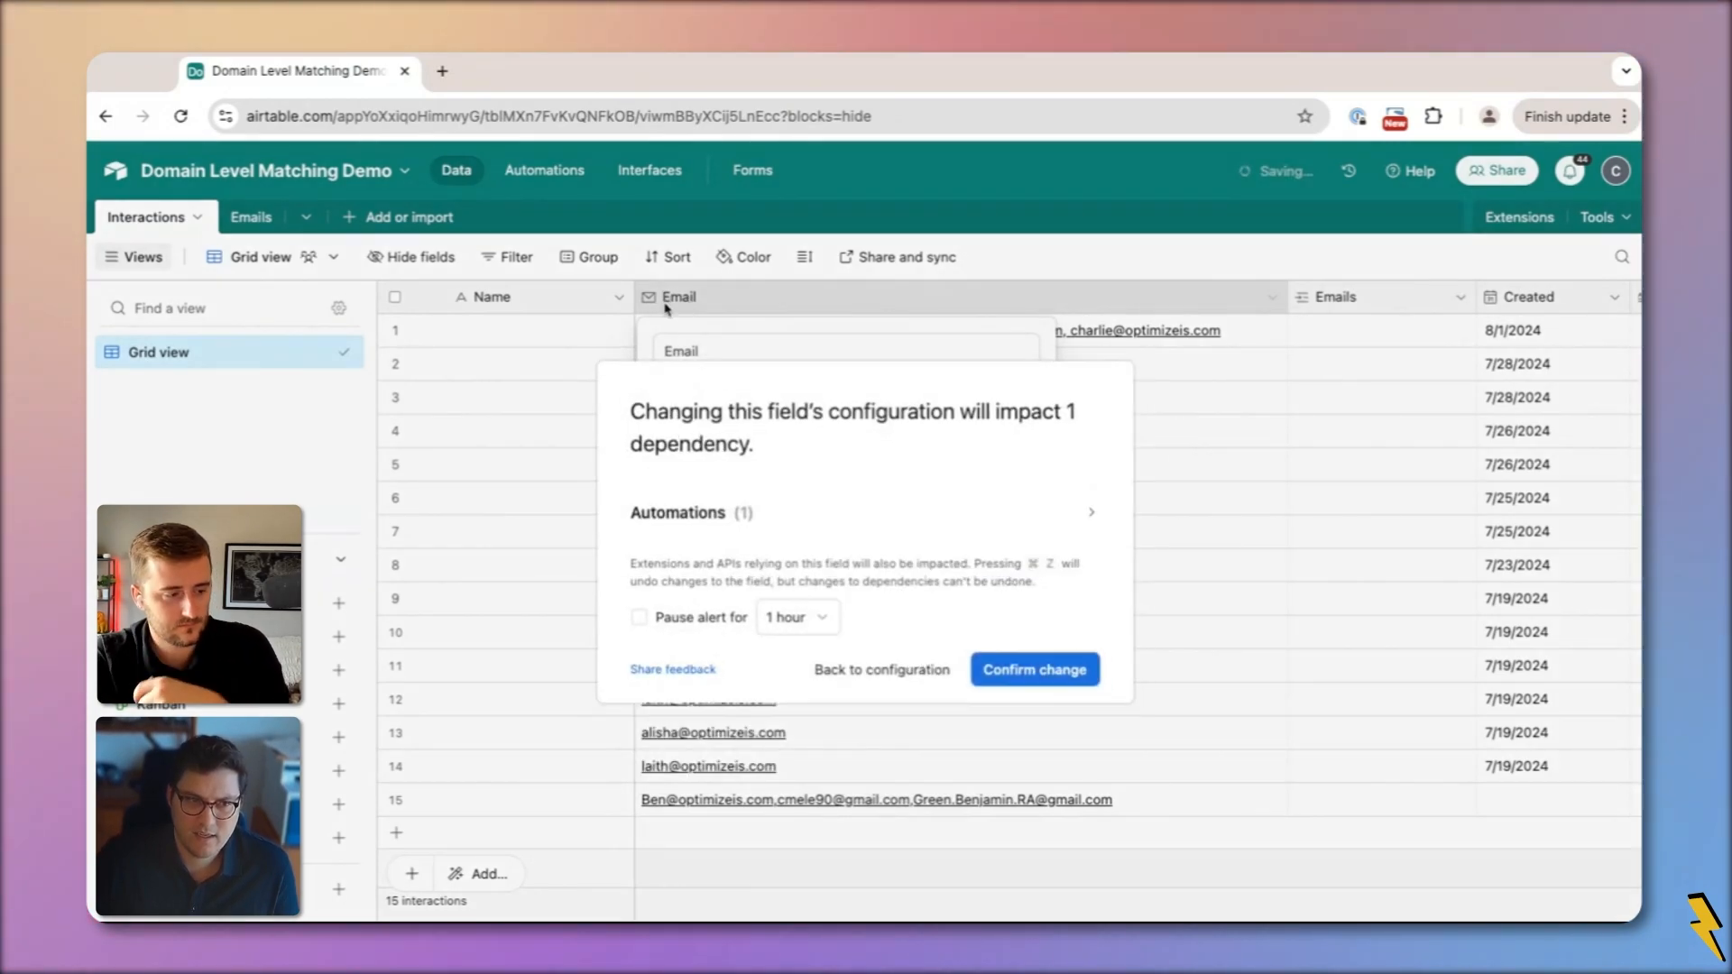
{"action": "left_click", "coordinate": [1034, 670]}
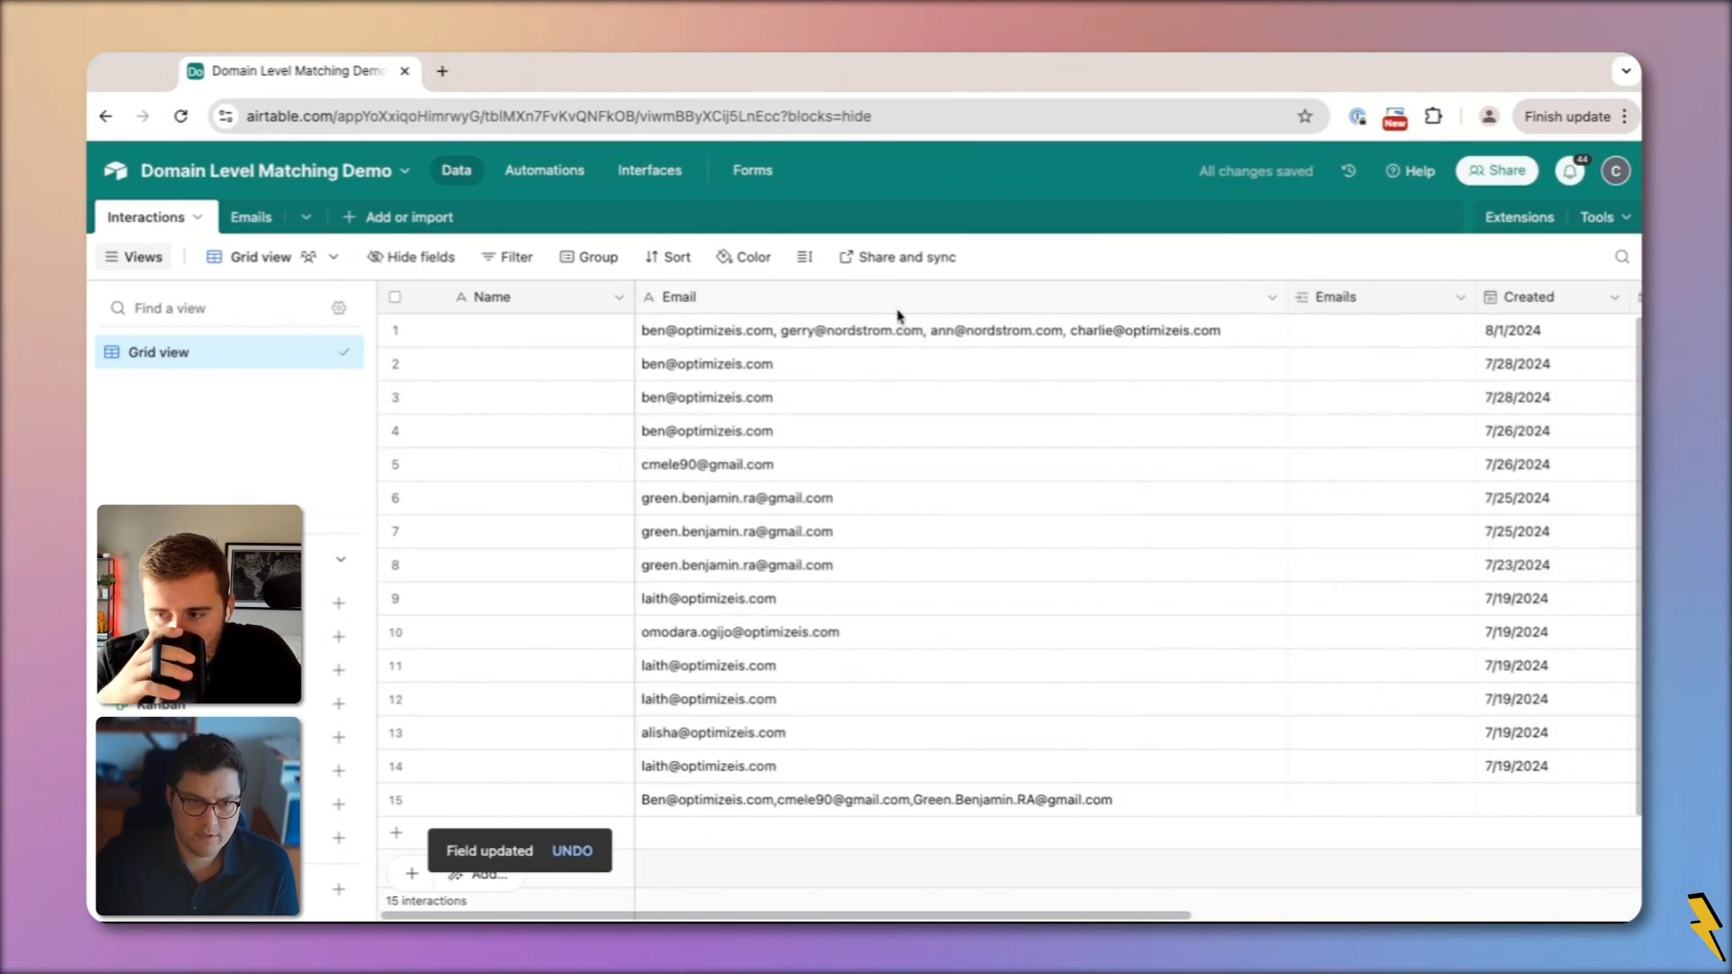
Narrow the Email column, copy row 1's email list, and go to Automations
{"action": "left_click_drag", "start_coordinate": [1288, 298], "coordinate": [1245, 298]}
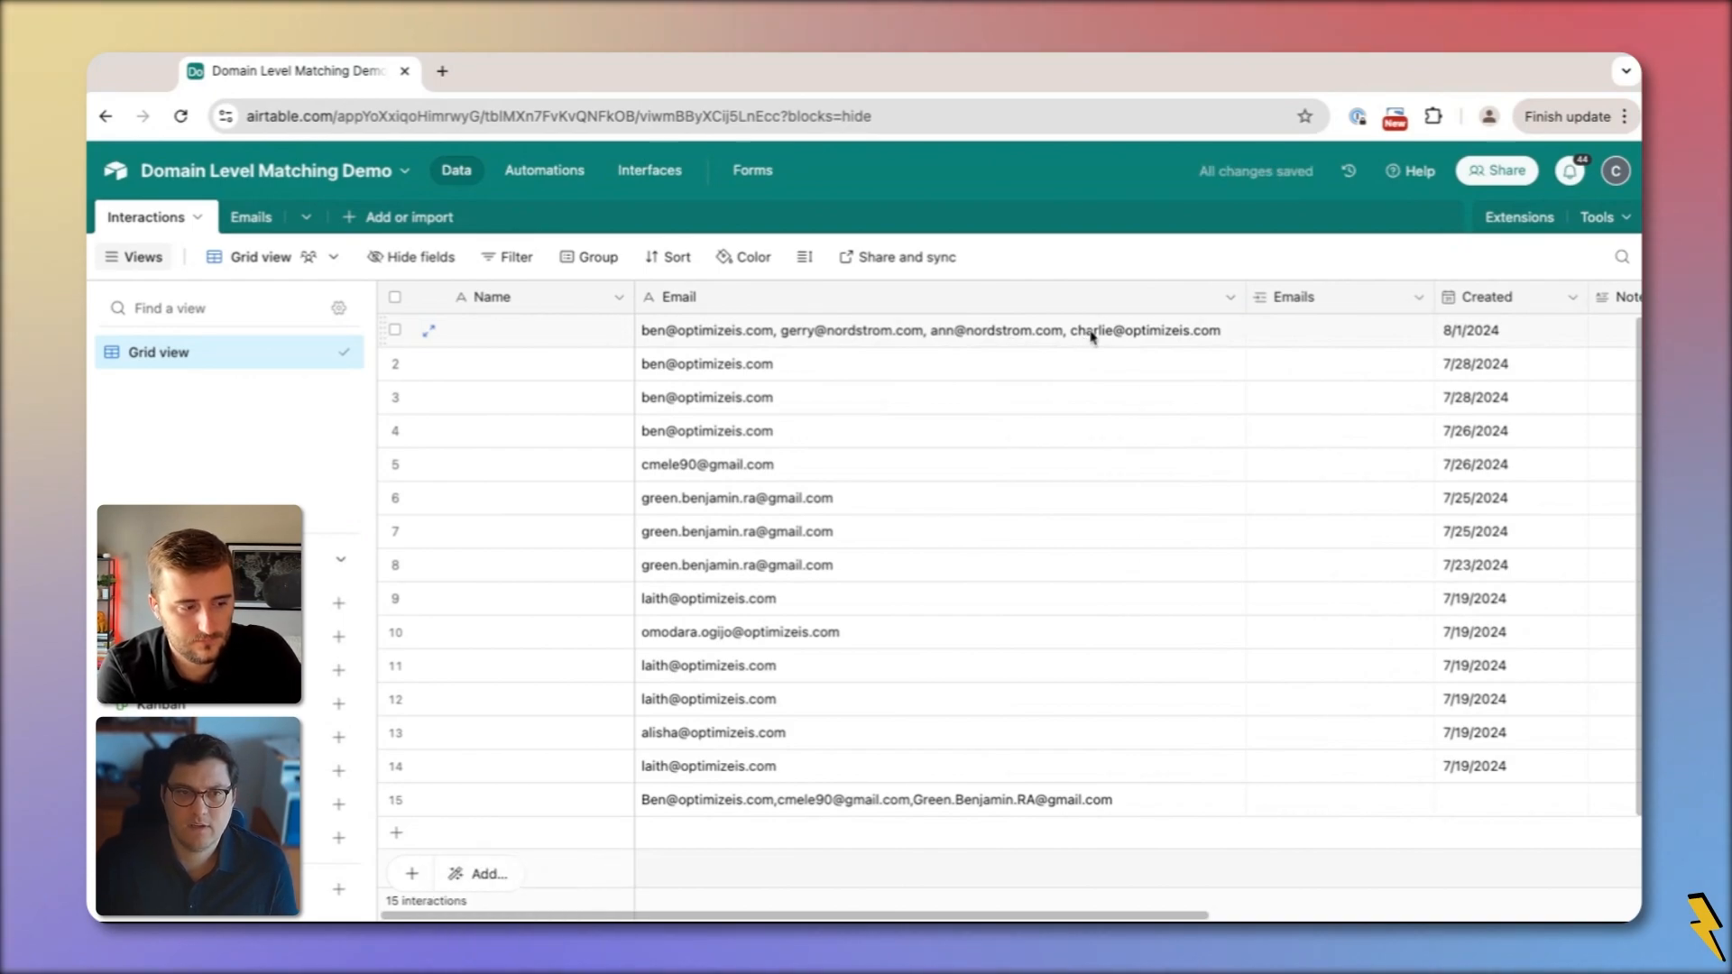
{"action": "scroll", "coordinate": [1015, 334], "scroll_direction": "right", "scroll_amount": 3}
{"action": "left_click", "coordinate": [1009, 332]}
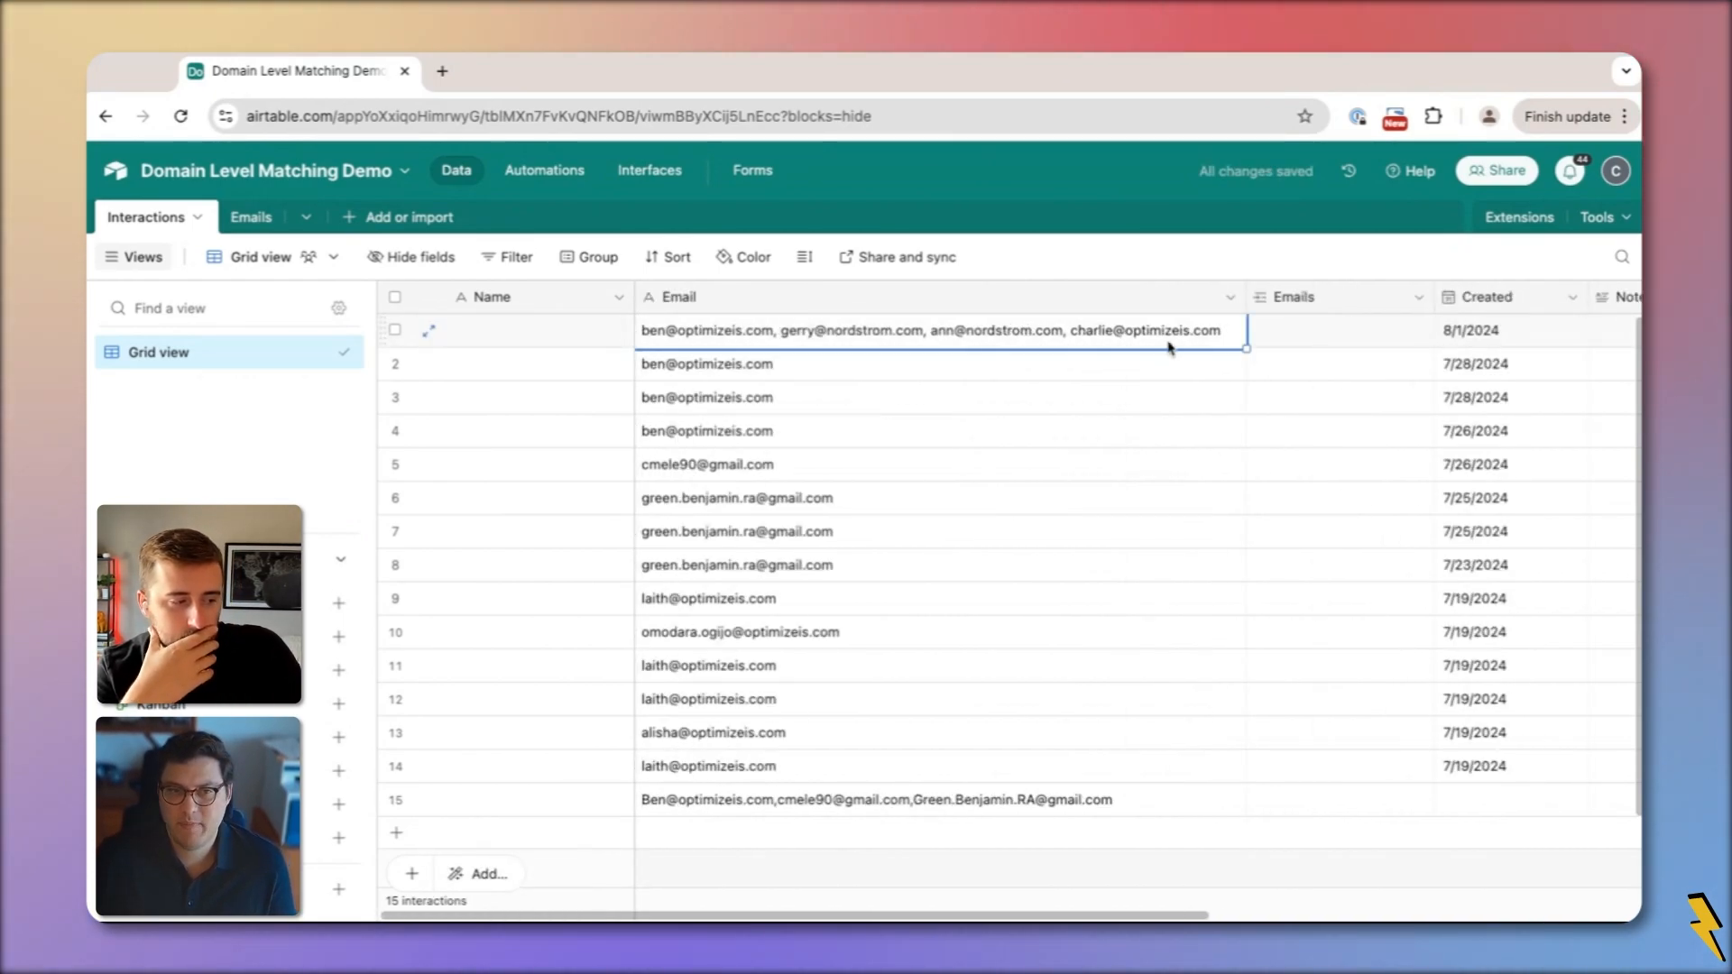
{"action": "key", "text": "ctrl+c"}
{"action": "left_click", "coordinate": [1303, 333]}
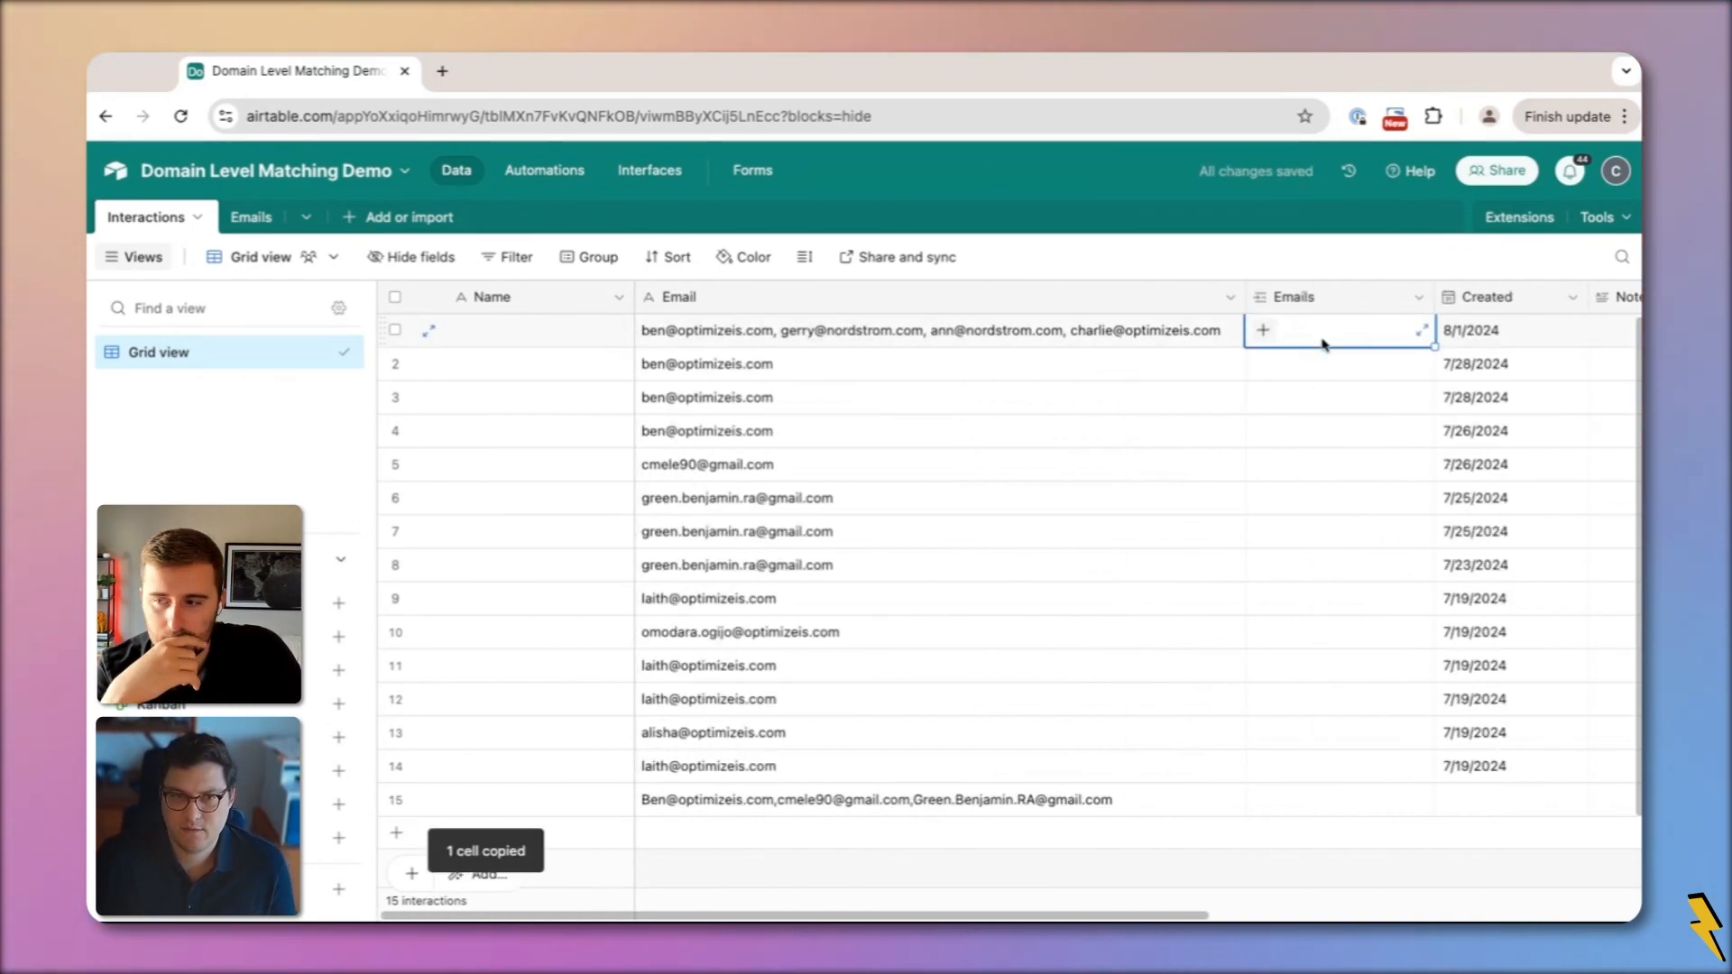
{"action": "left_click", "coordinate": [520, 169]}
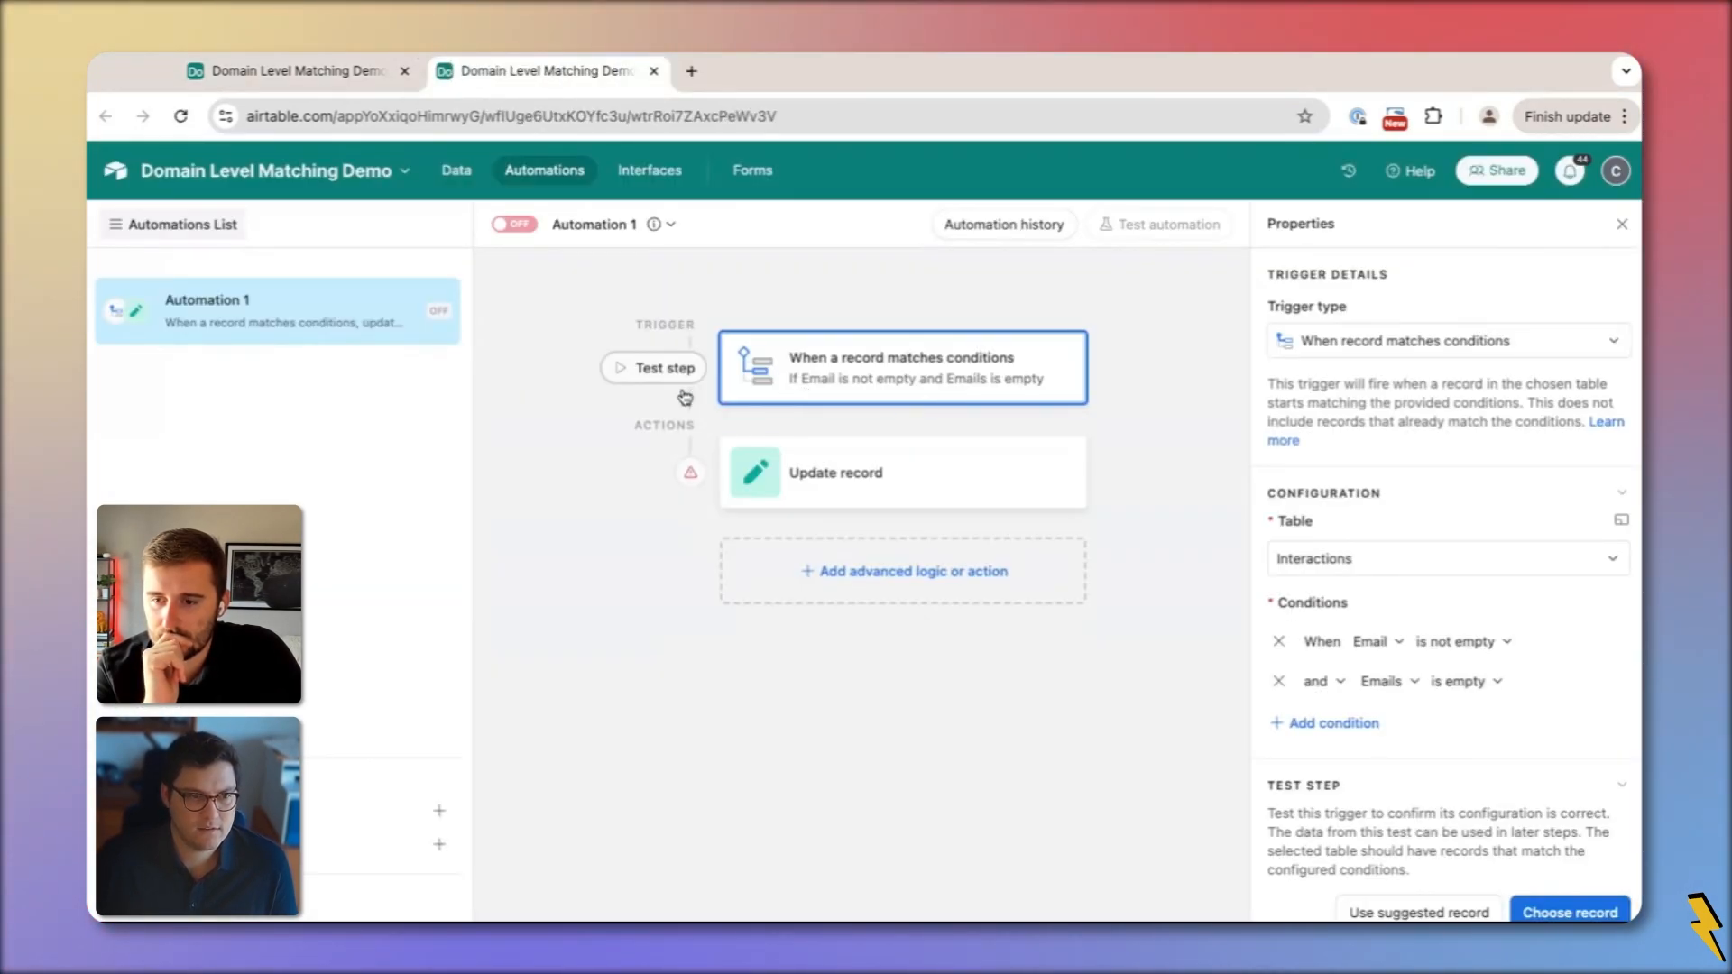
Set the Update record action's table to Interactions
{"action": "left_click", "coordinate": [867, 497]}
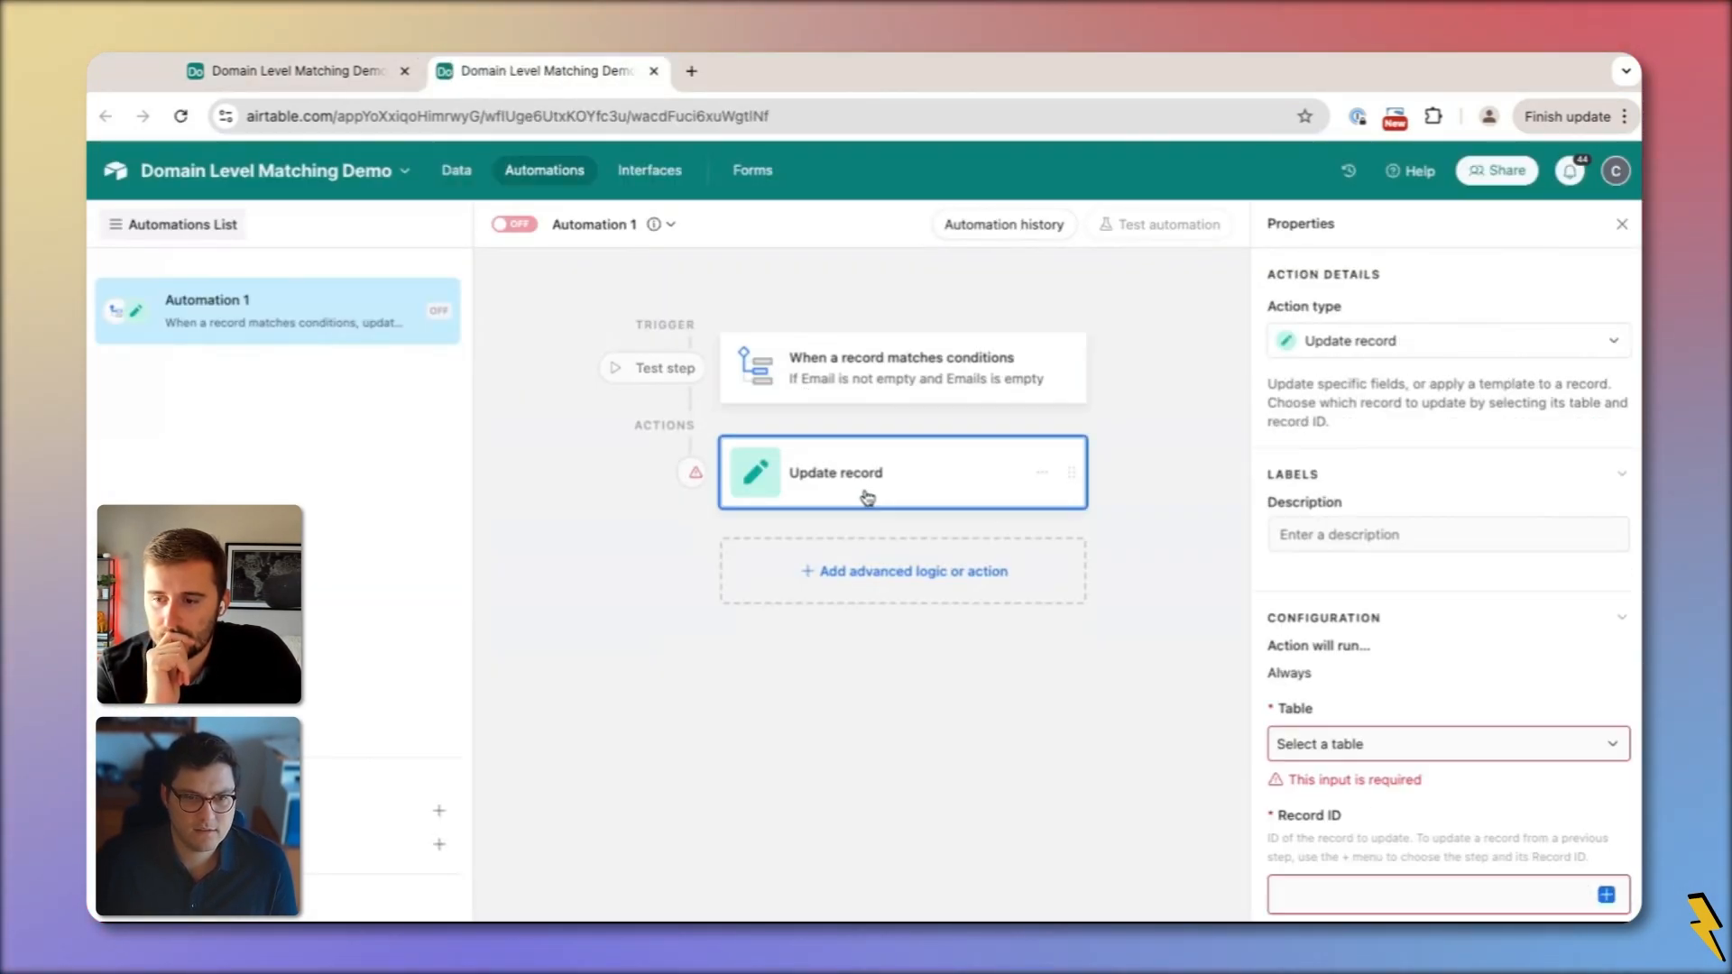
{"action": "left_click", "coordinate": [1340, 745]}
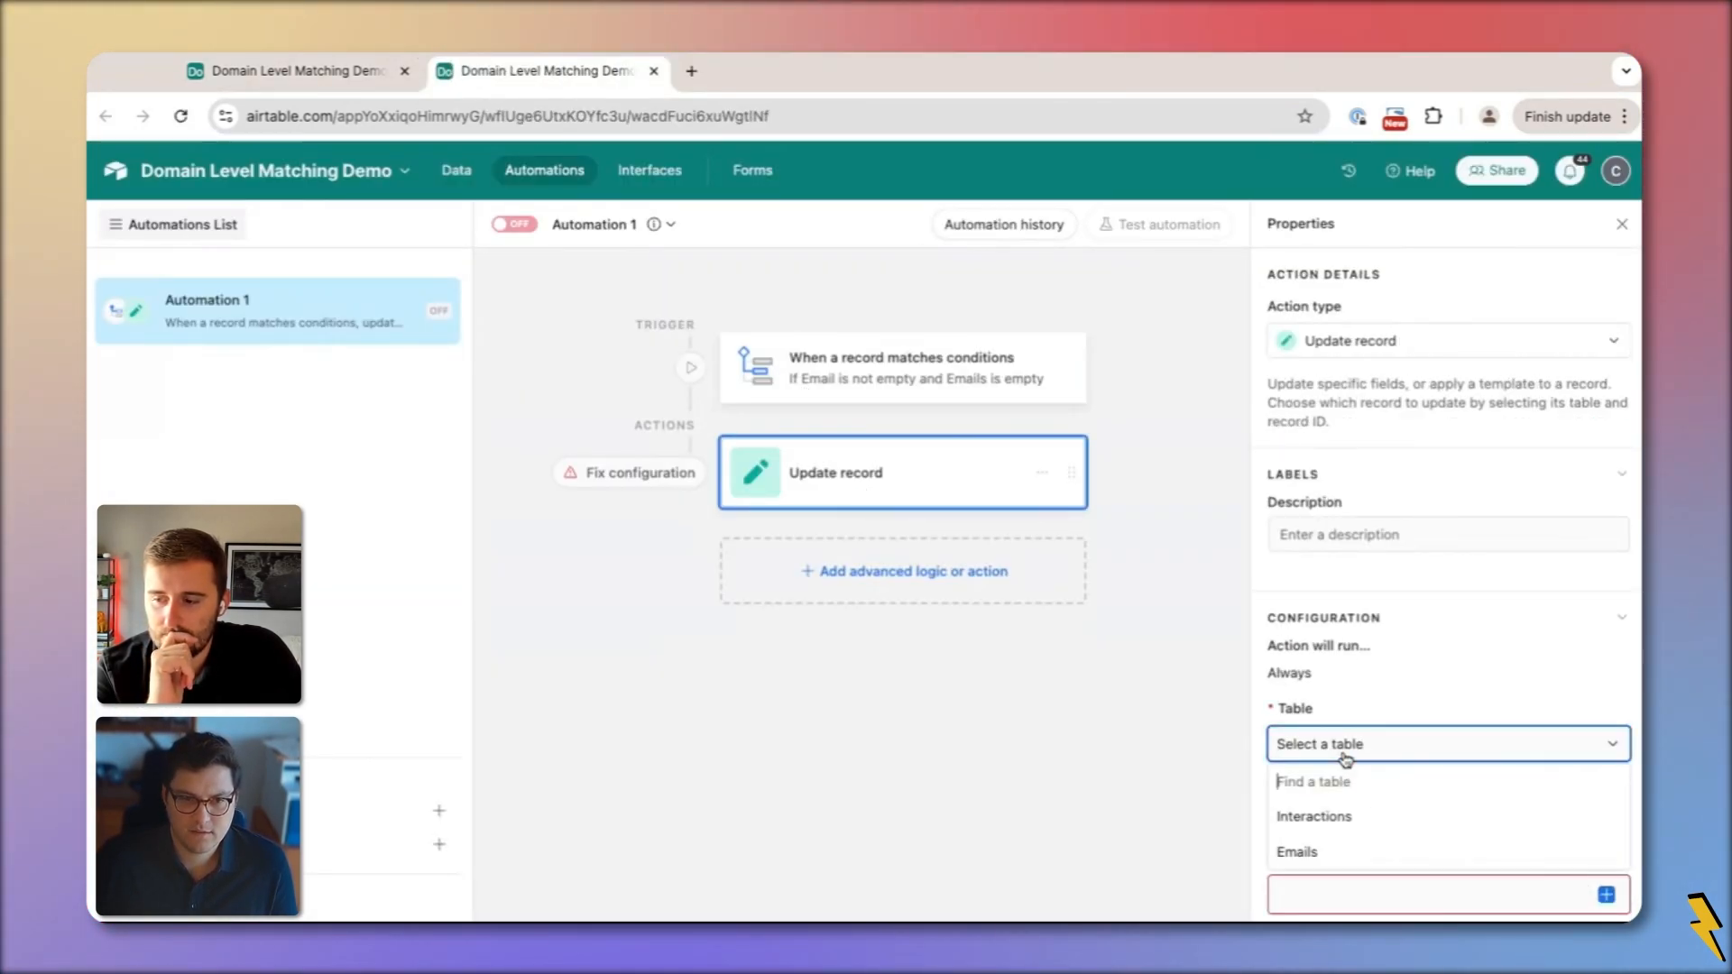
{"action": "left_click", "coordinate": [1372, 823]}
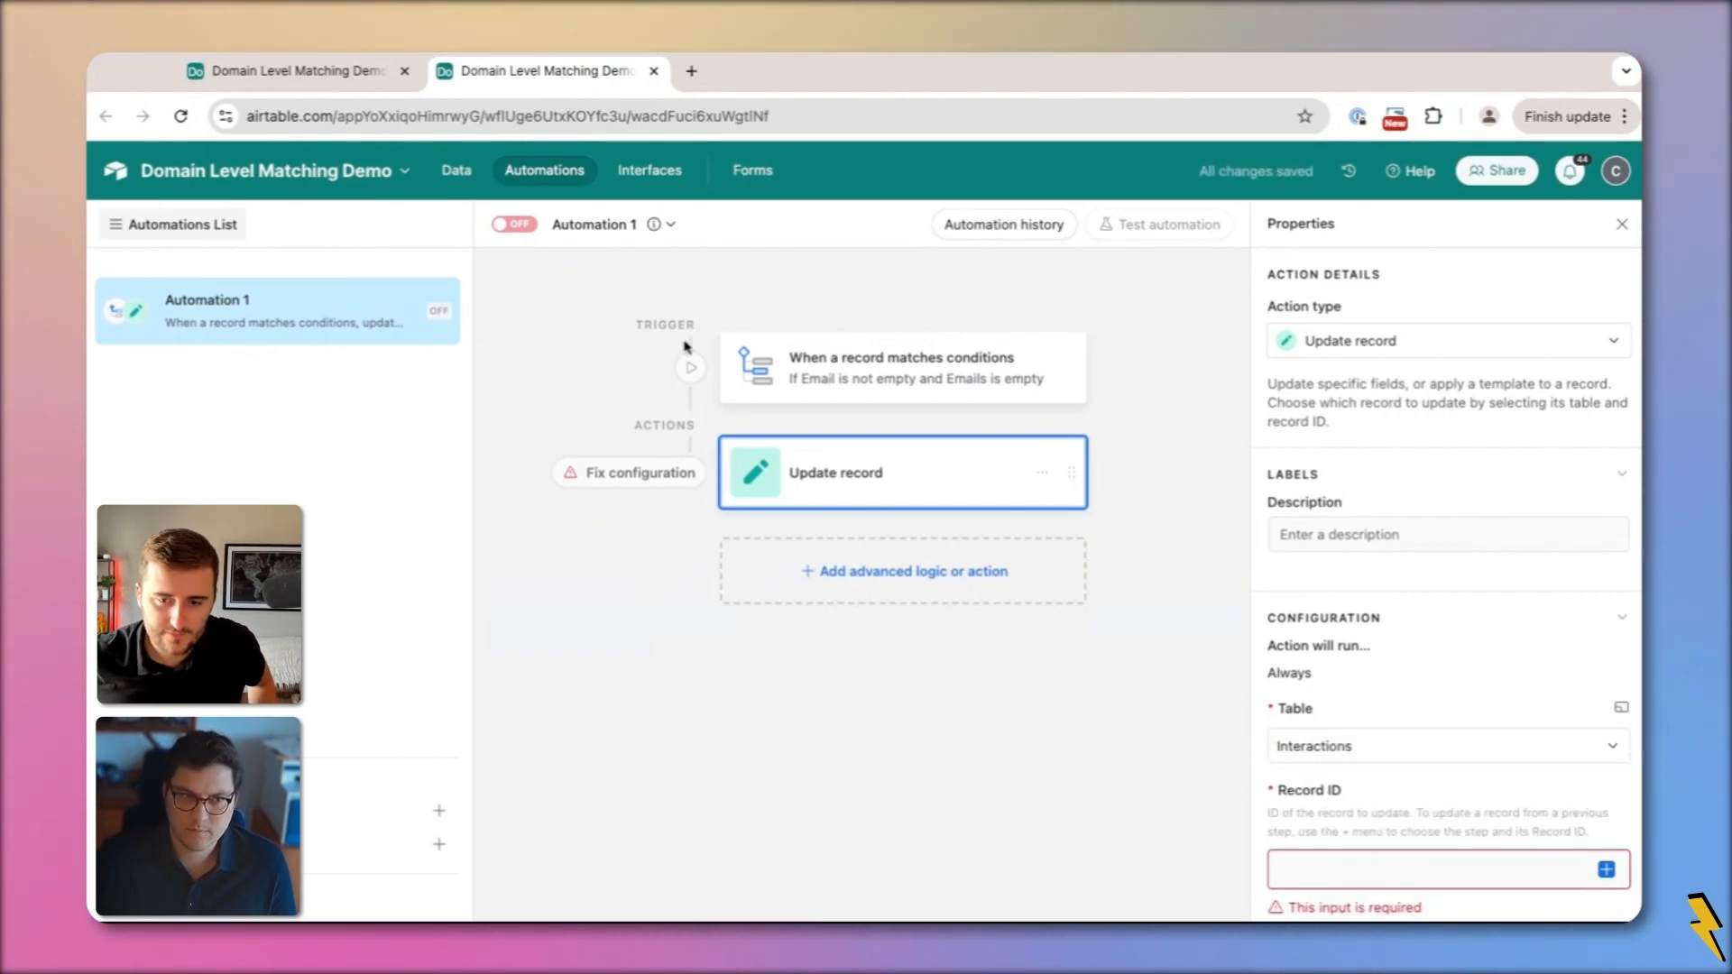
Return to the Interactions grid and select row 1's Emails and Email cells
{"action": "left_click", "coordinate": [341, 65]}
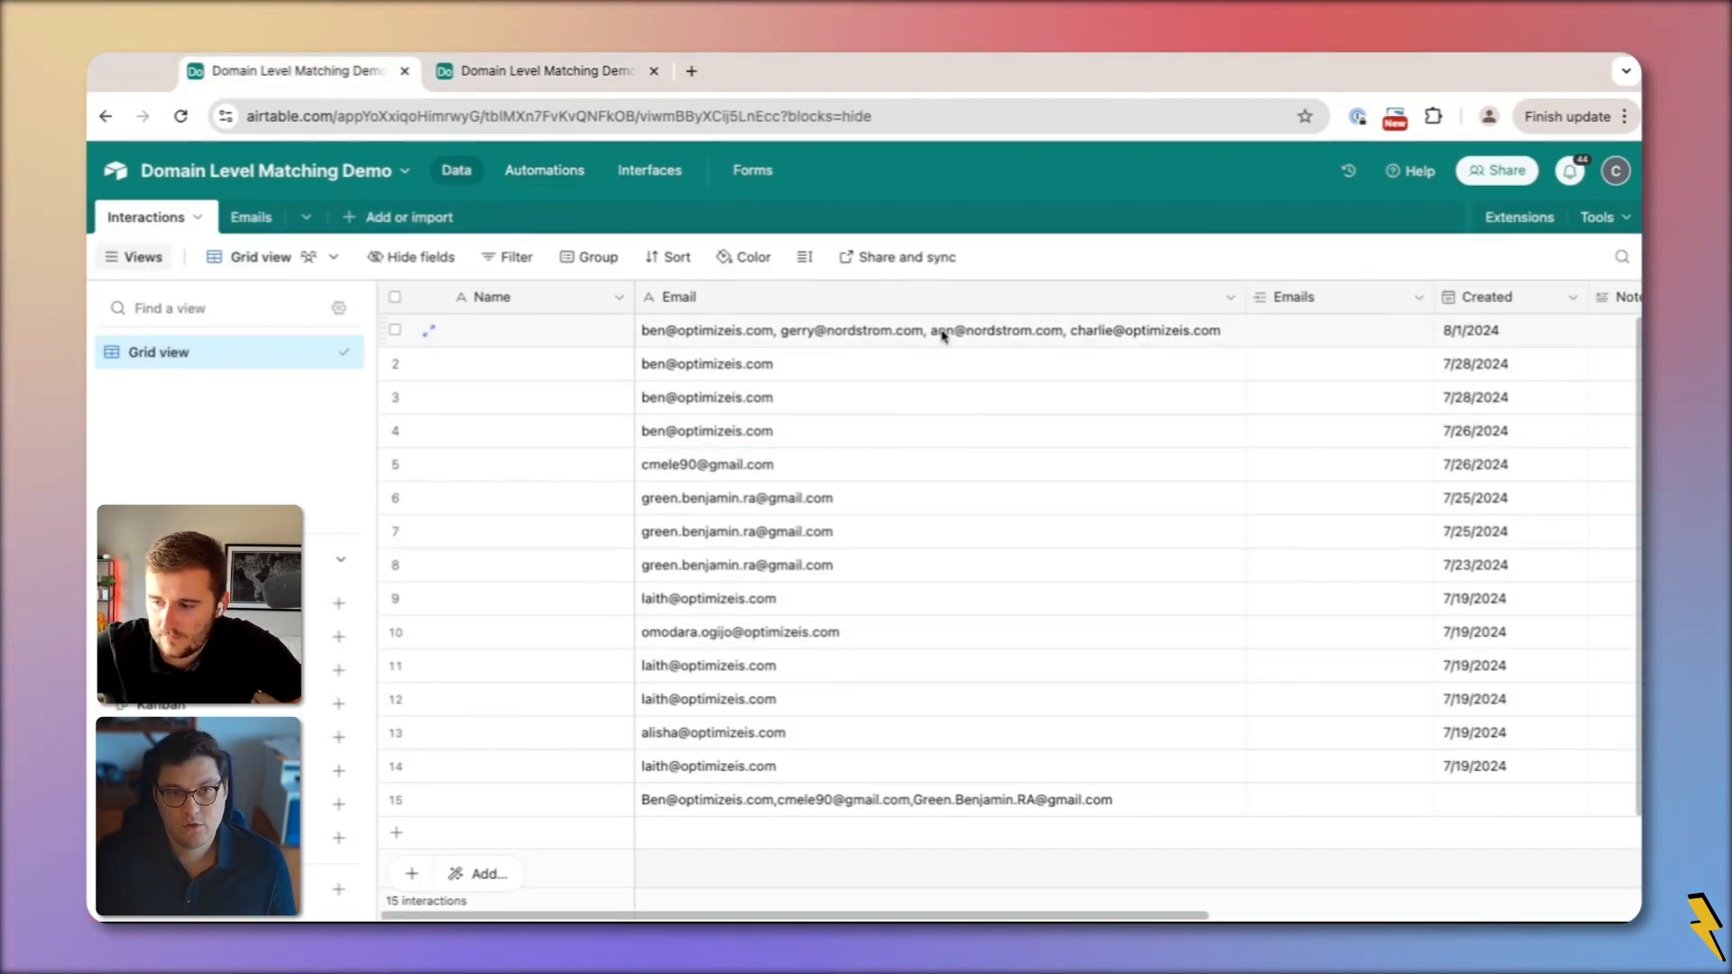
{"action": "left_click", "coordinate": [1319, 343]}
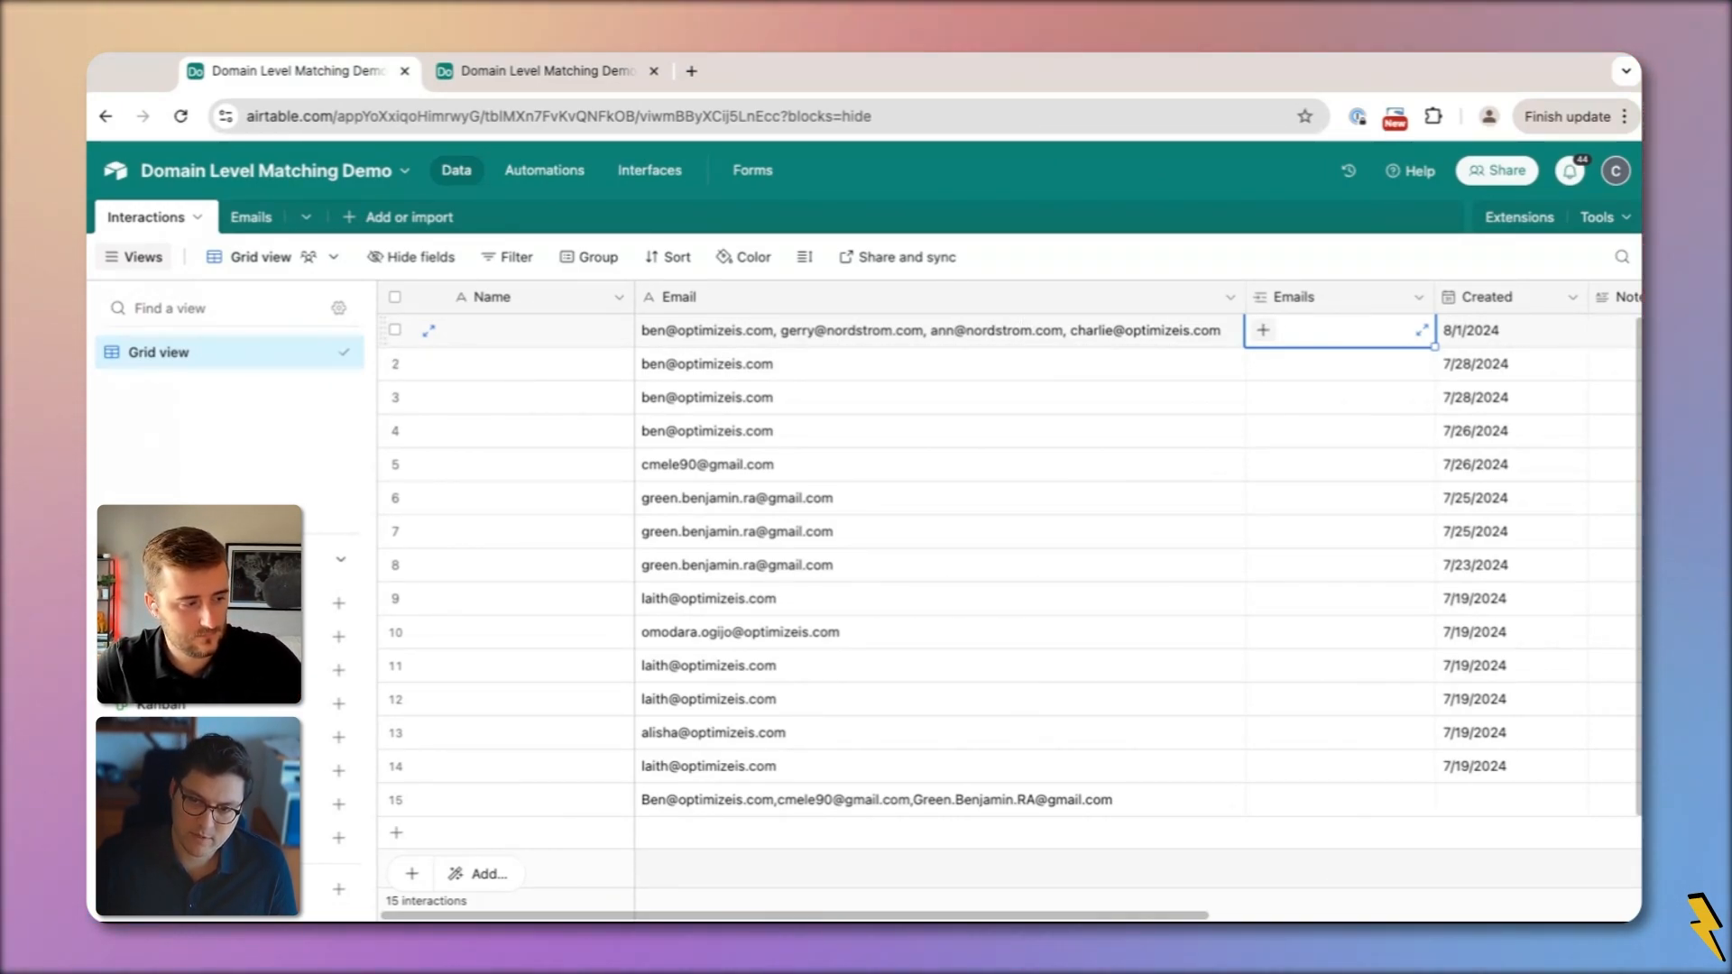
{"action": "left_click", "coordinate": [827, 334]}
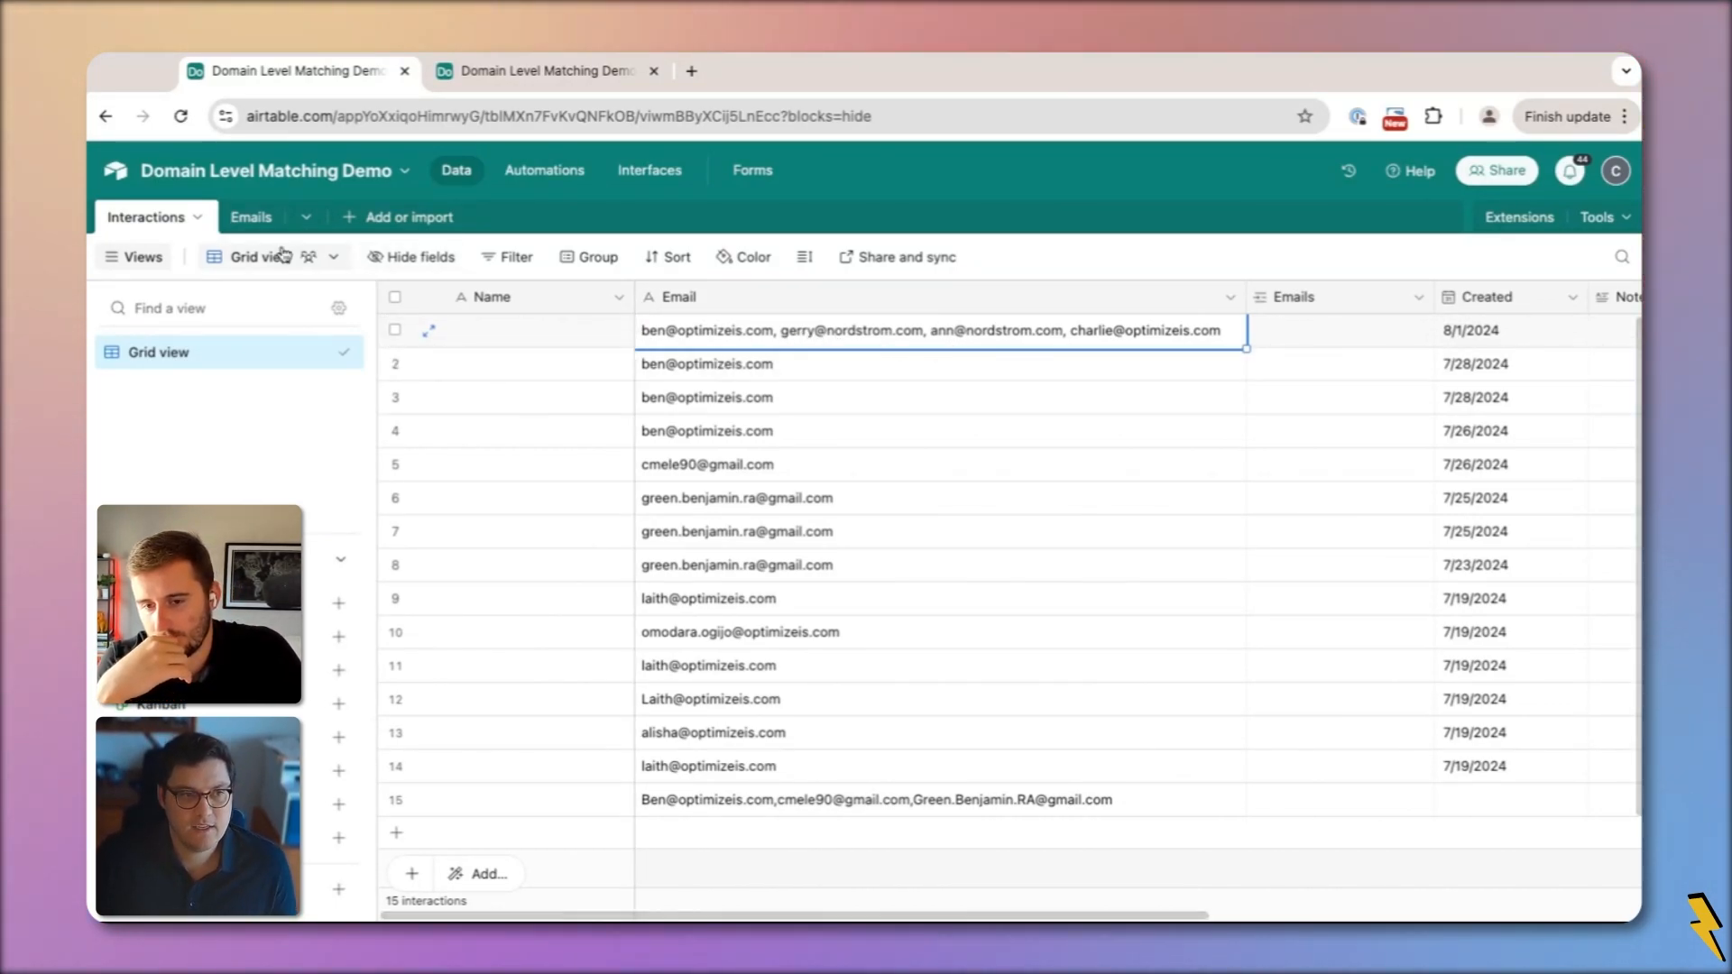
Set the Update record action's Record ID to the triggering record's Airtable record ID
{"action": "left_click", "coordinate": [532, 70]}
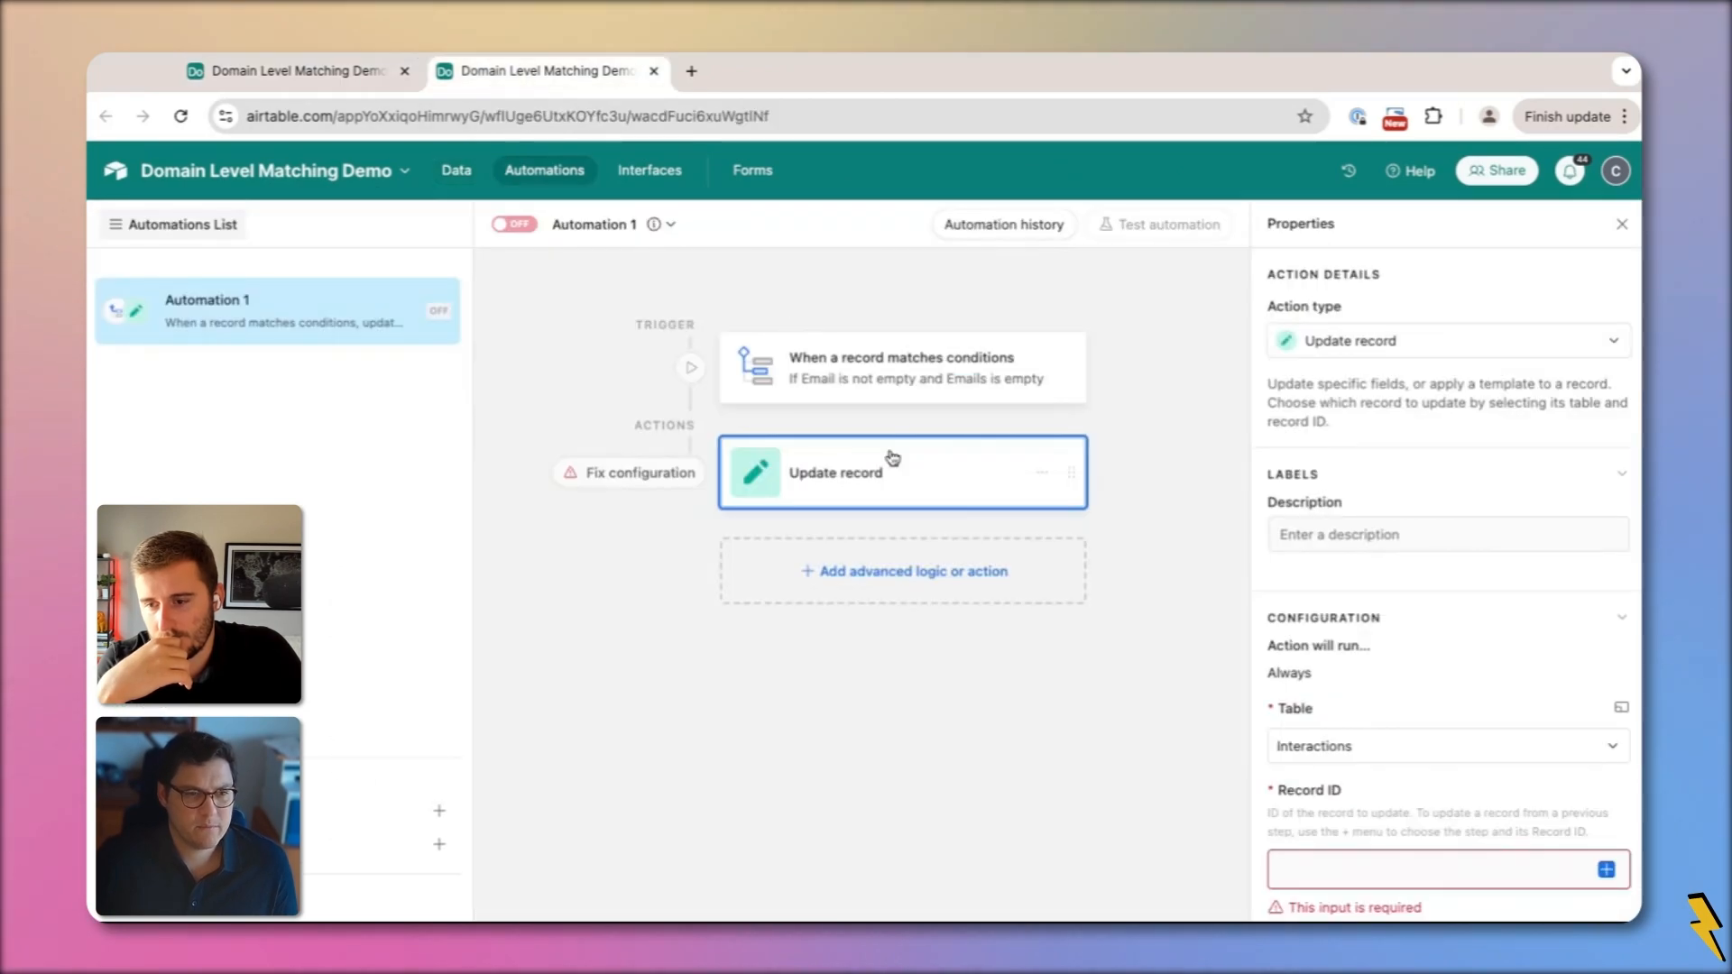
{"action": "left_click", "coordinate": [1606, 870]}
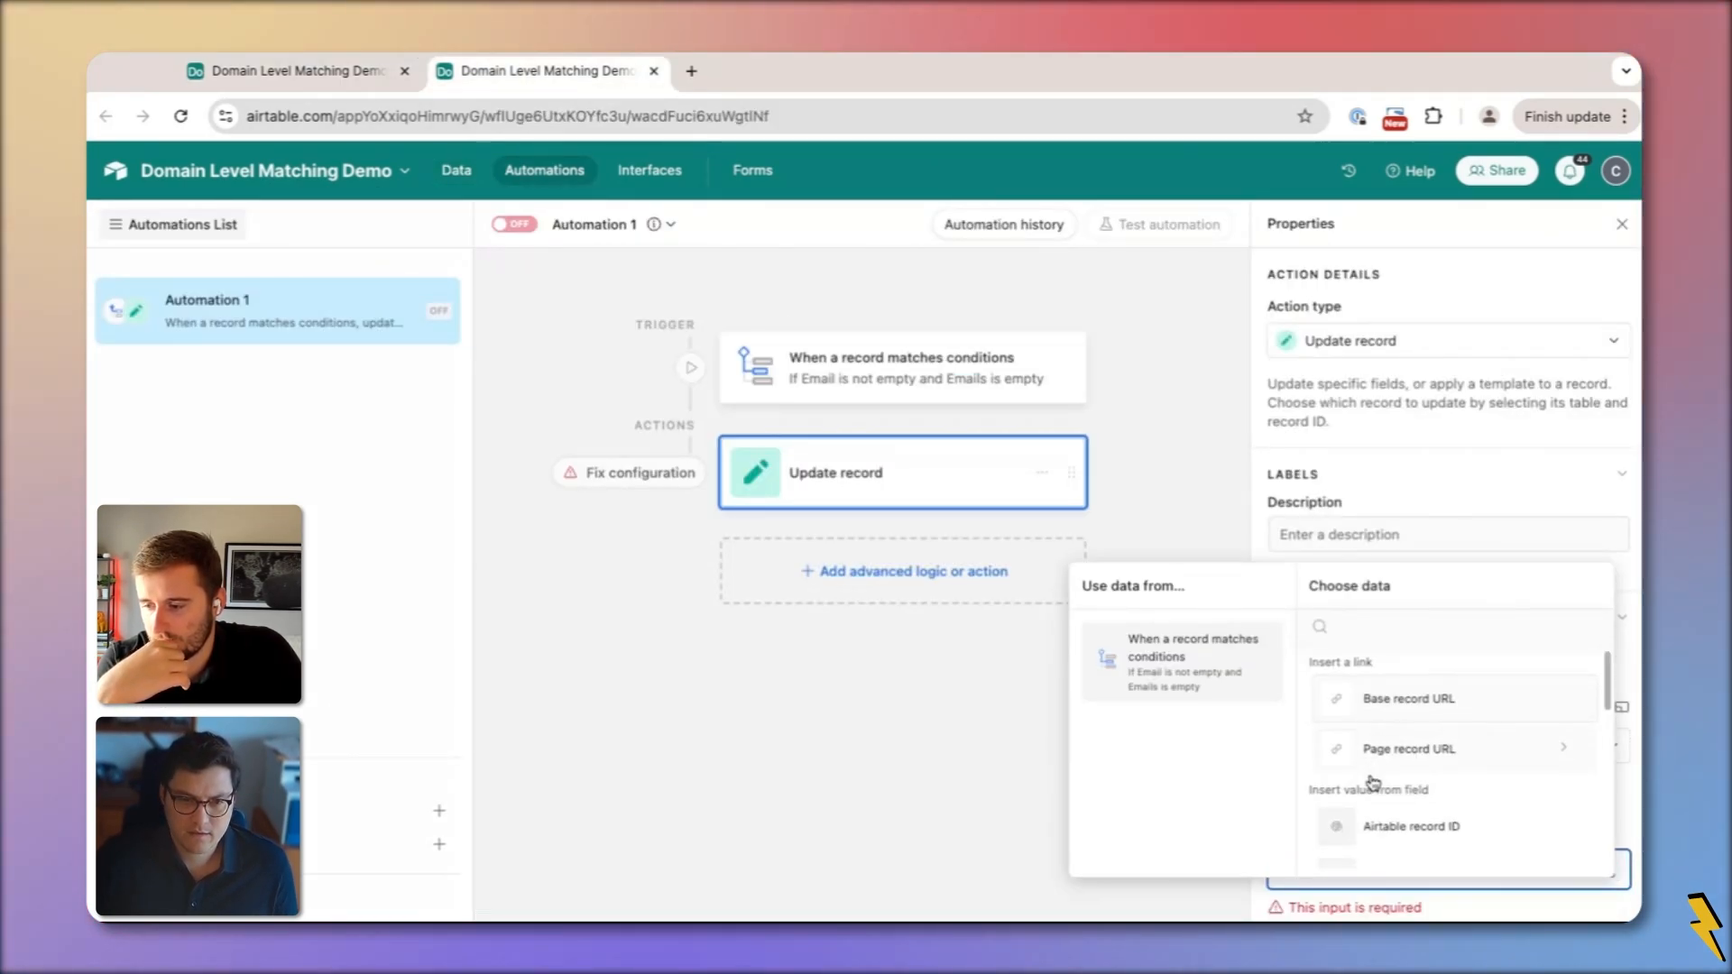
{"action": "scroll", "coordinate": [1450, 748], "scroll_direction": "down", "scroll_amount": 1}
{"action": "left_click", "coordinate": [1450, 762]}
{"action": "scroll", "coordinate": [1392, 772], "scroll_direction": "down", "scroll_amount": 3}
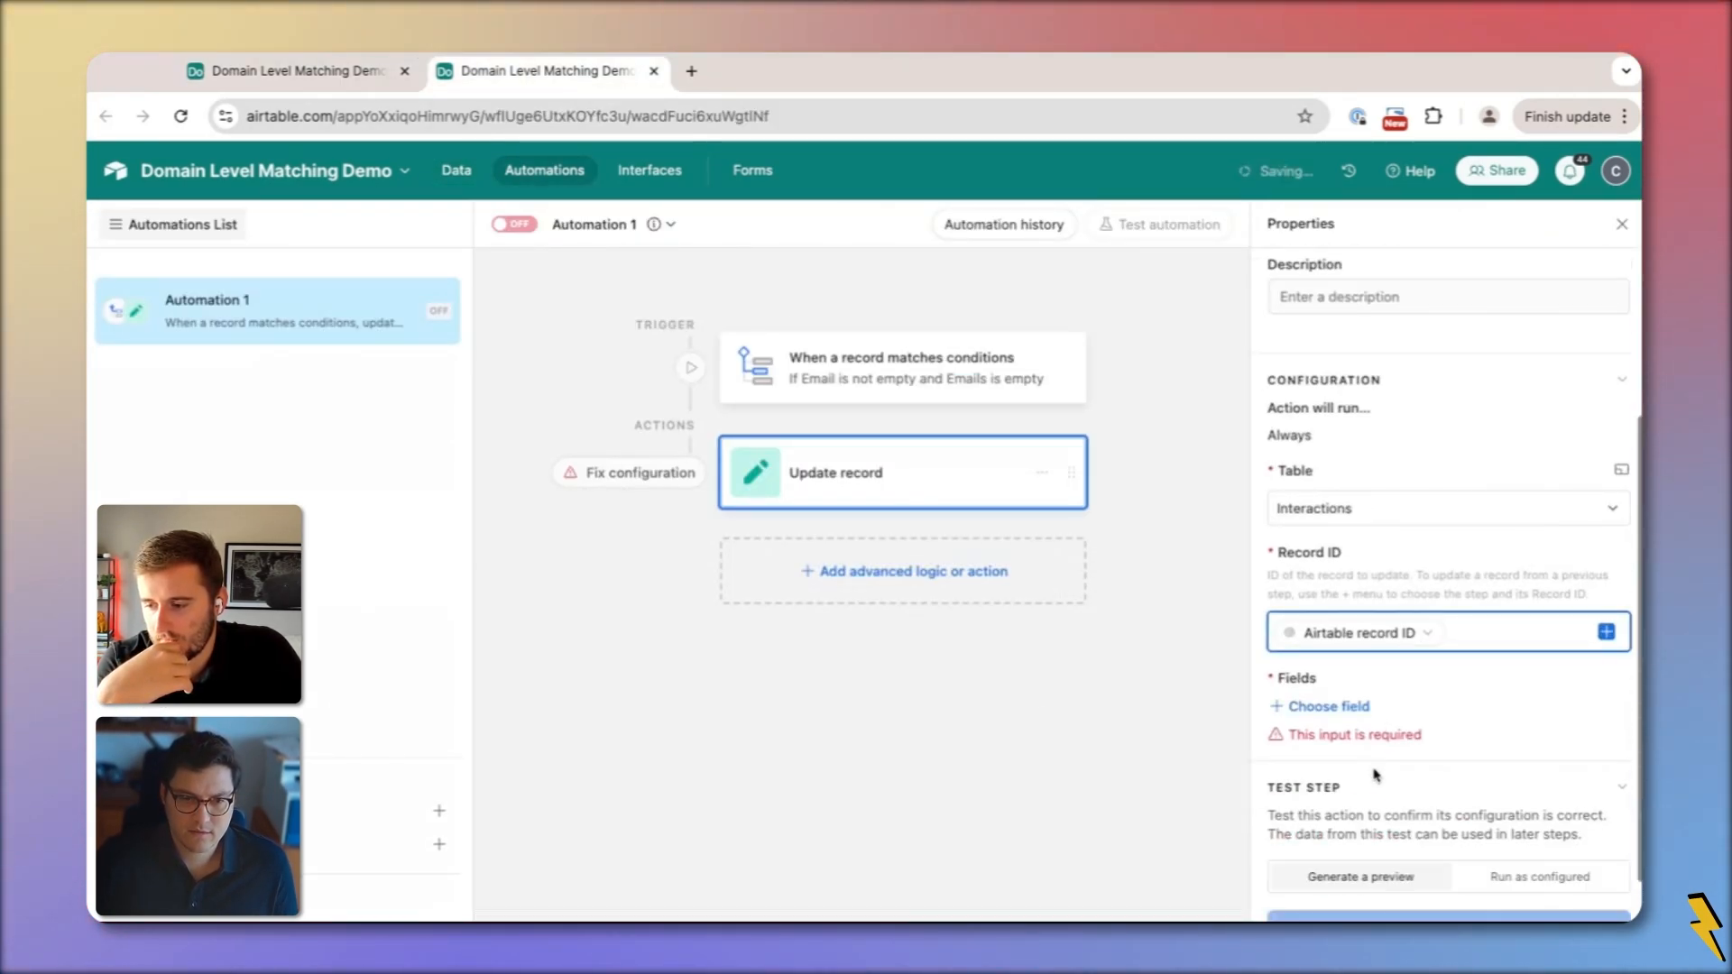
{"action": "left_click", "coordinate": [1327, 707]}
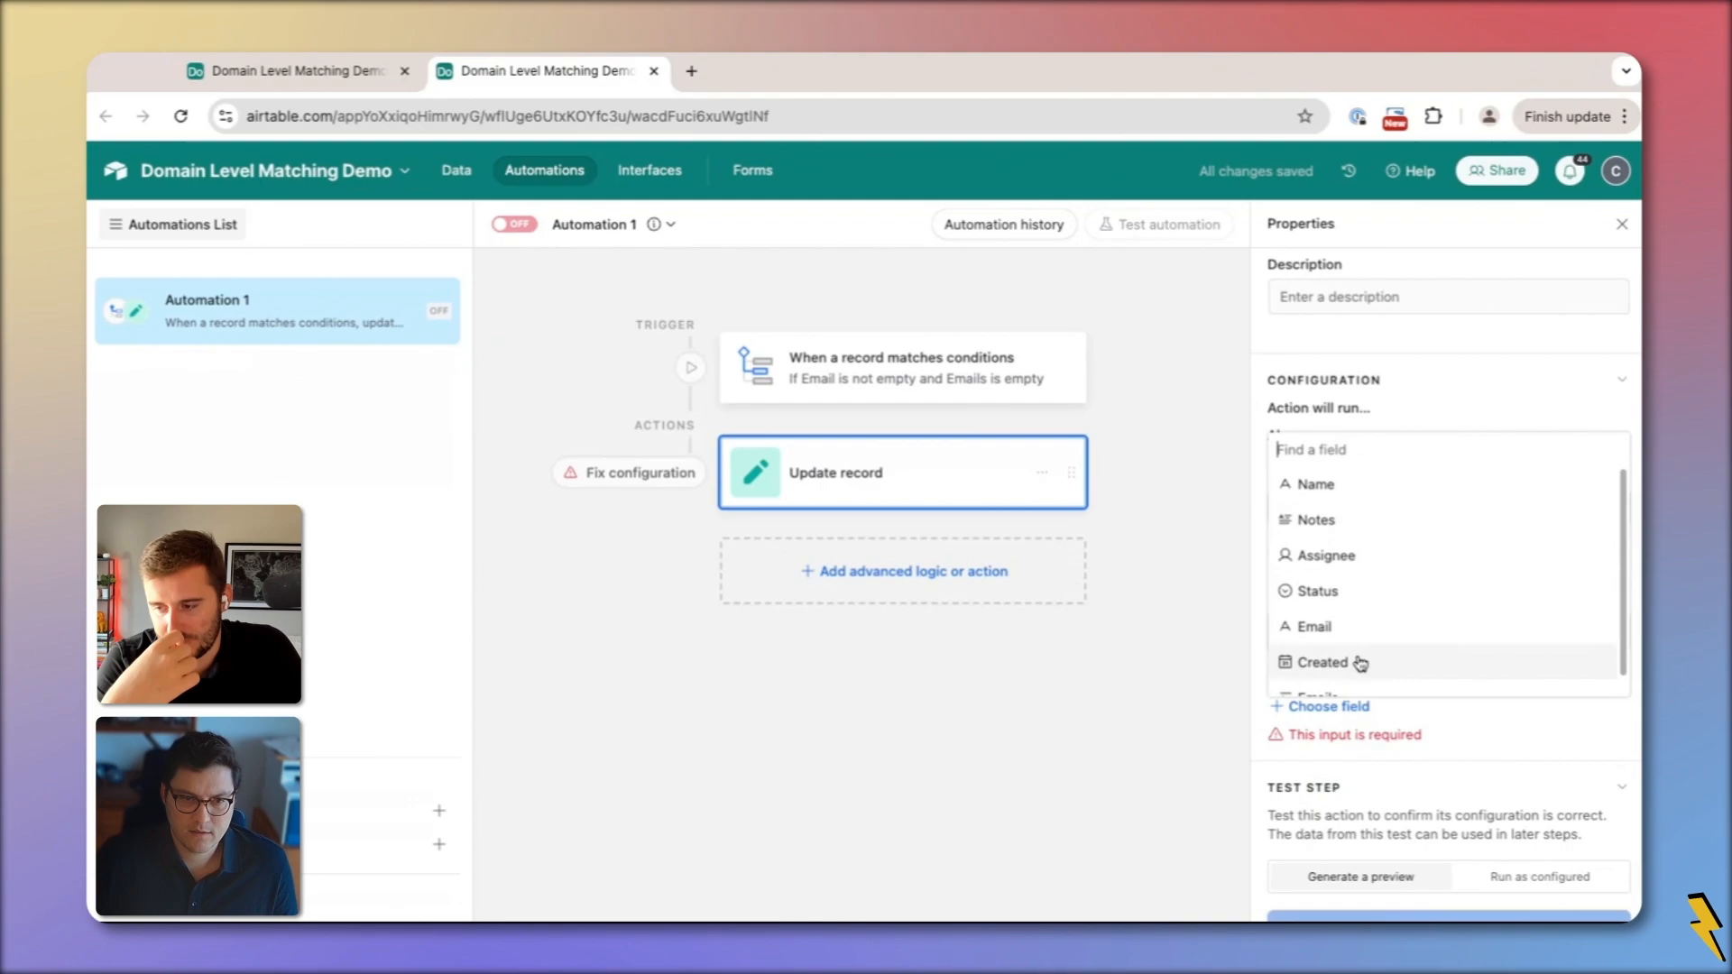
{"action": "left_click", "coordinate": [1177, 582]}
{"action": "left_click", "coordinate": [1450, 631]}
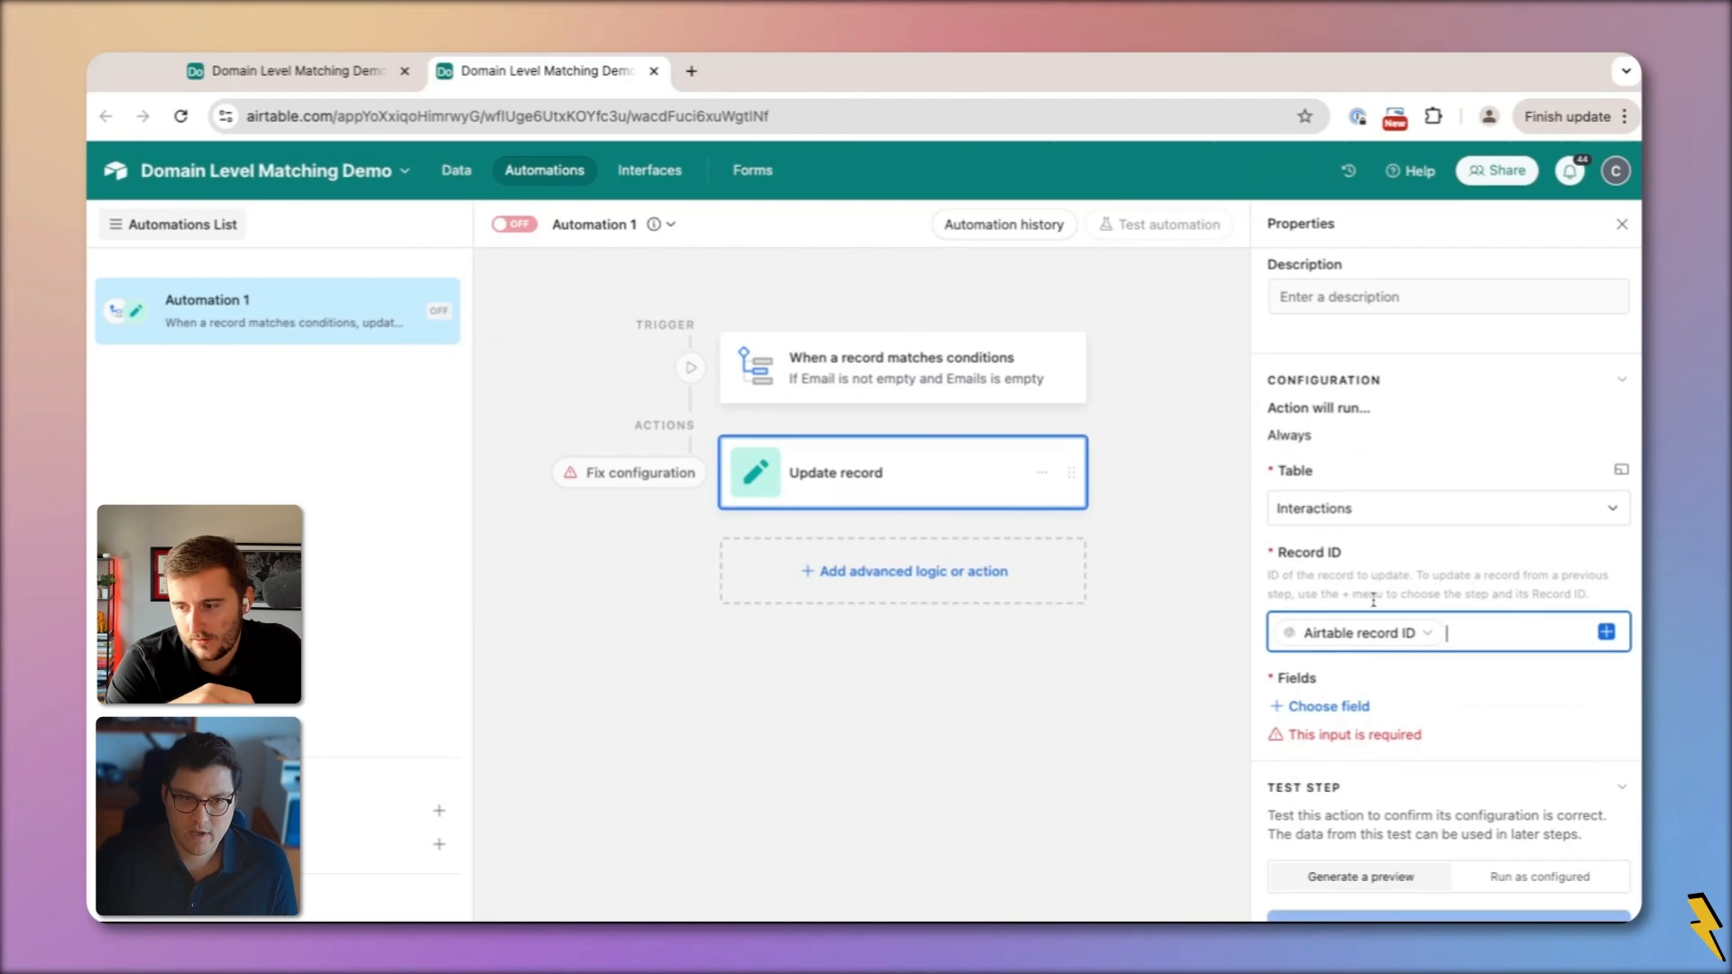
{"action": "left_click", "coordinate": [1425, 634]}
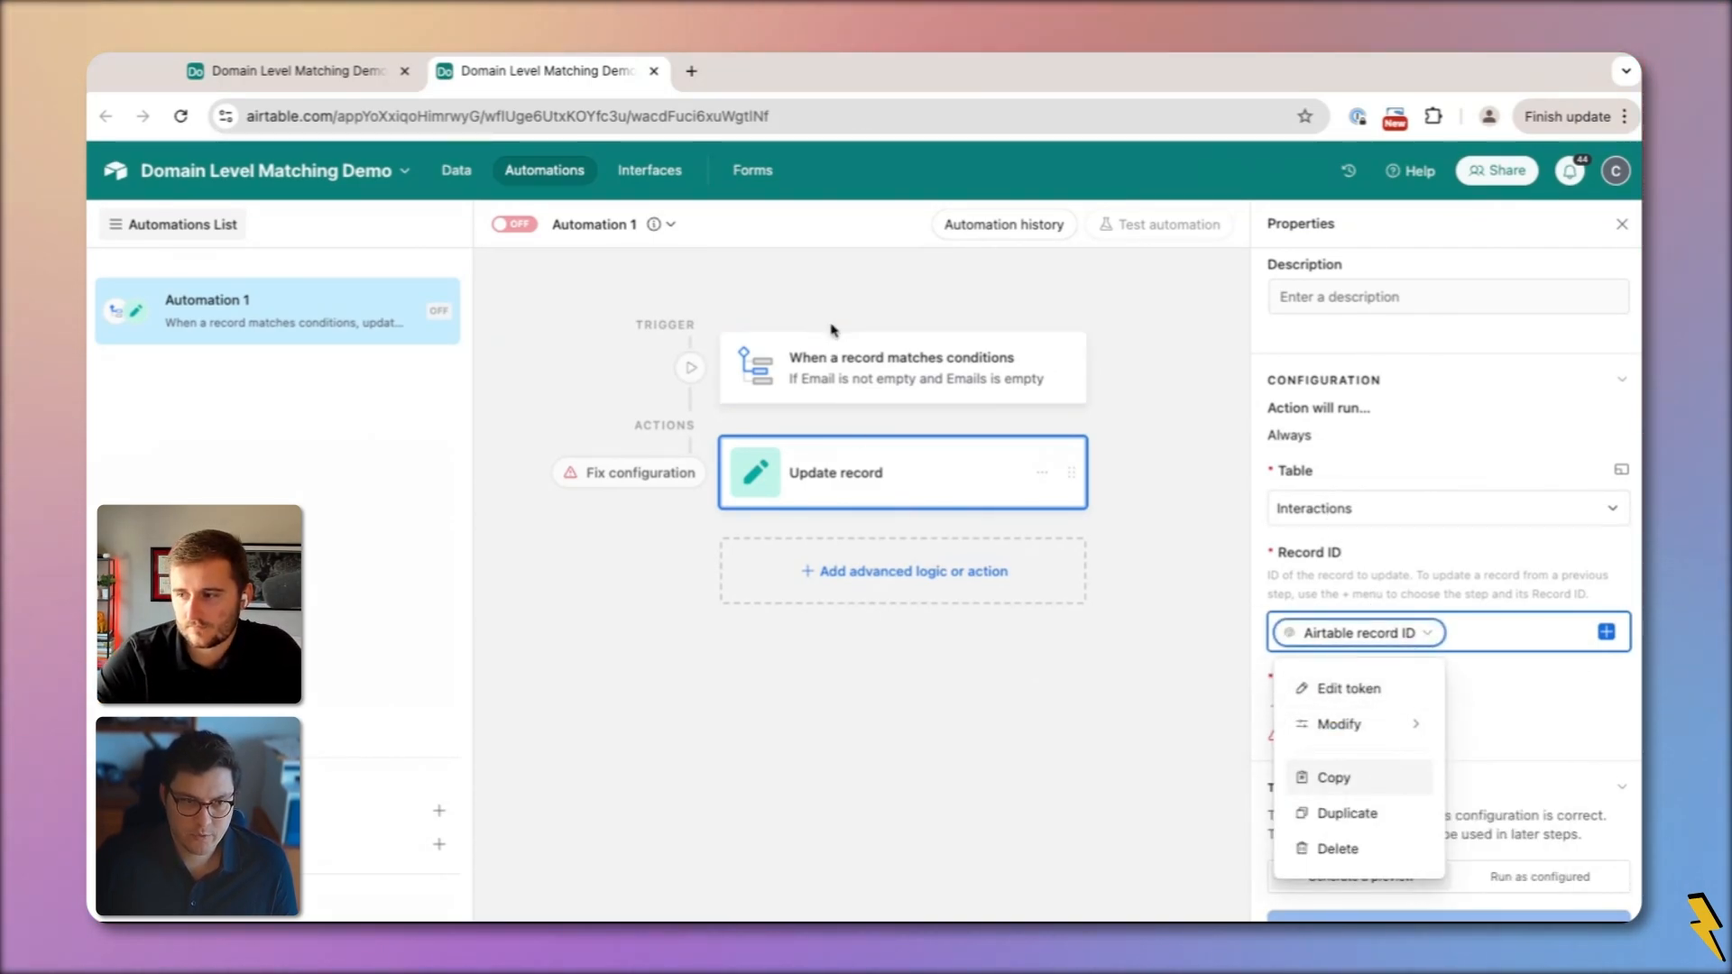
{"action": "left_click", "coordinate": [1616, 734]}
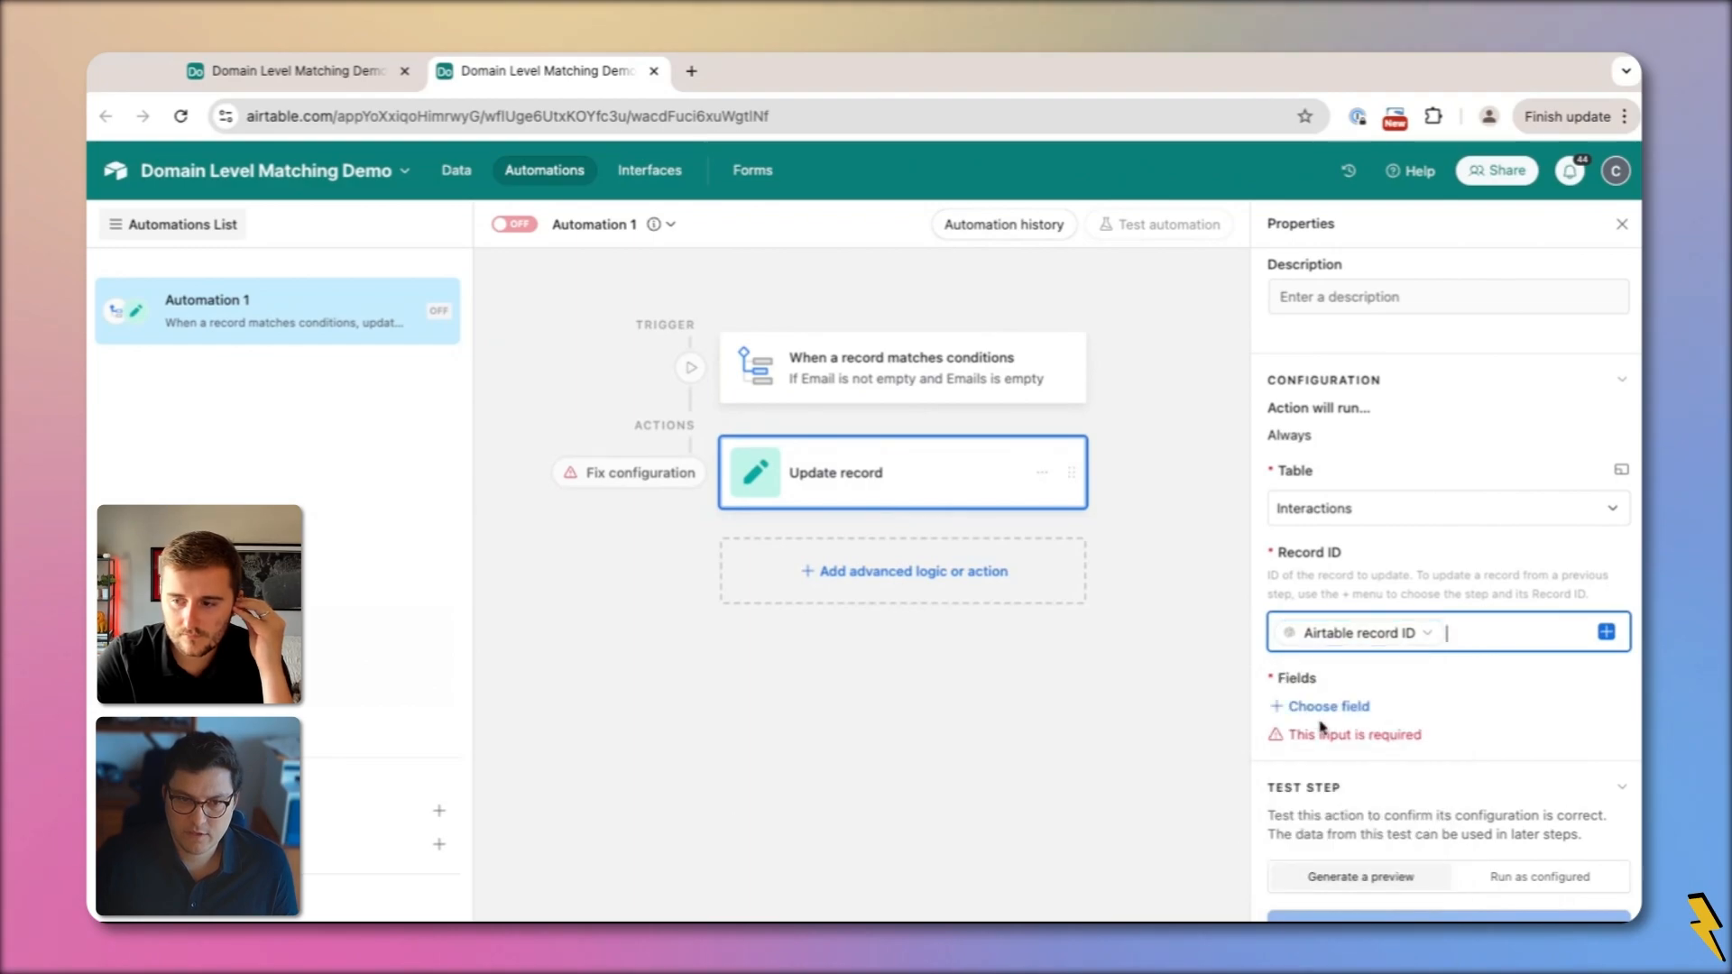
Add the Emails field to the update and fill it with the triggering record's Email
{"action": "left_click", "coordinate": [1308, 706]}
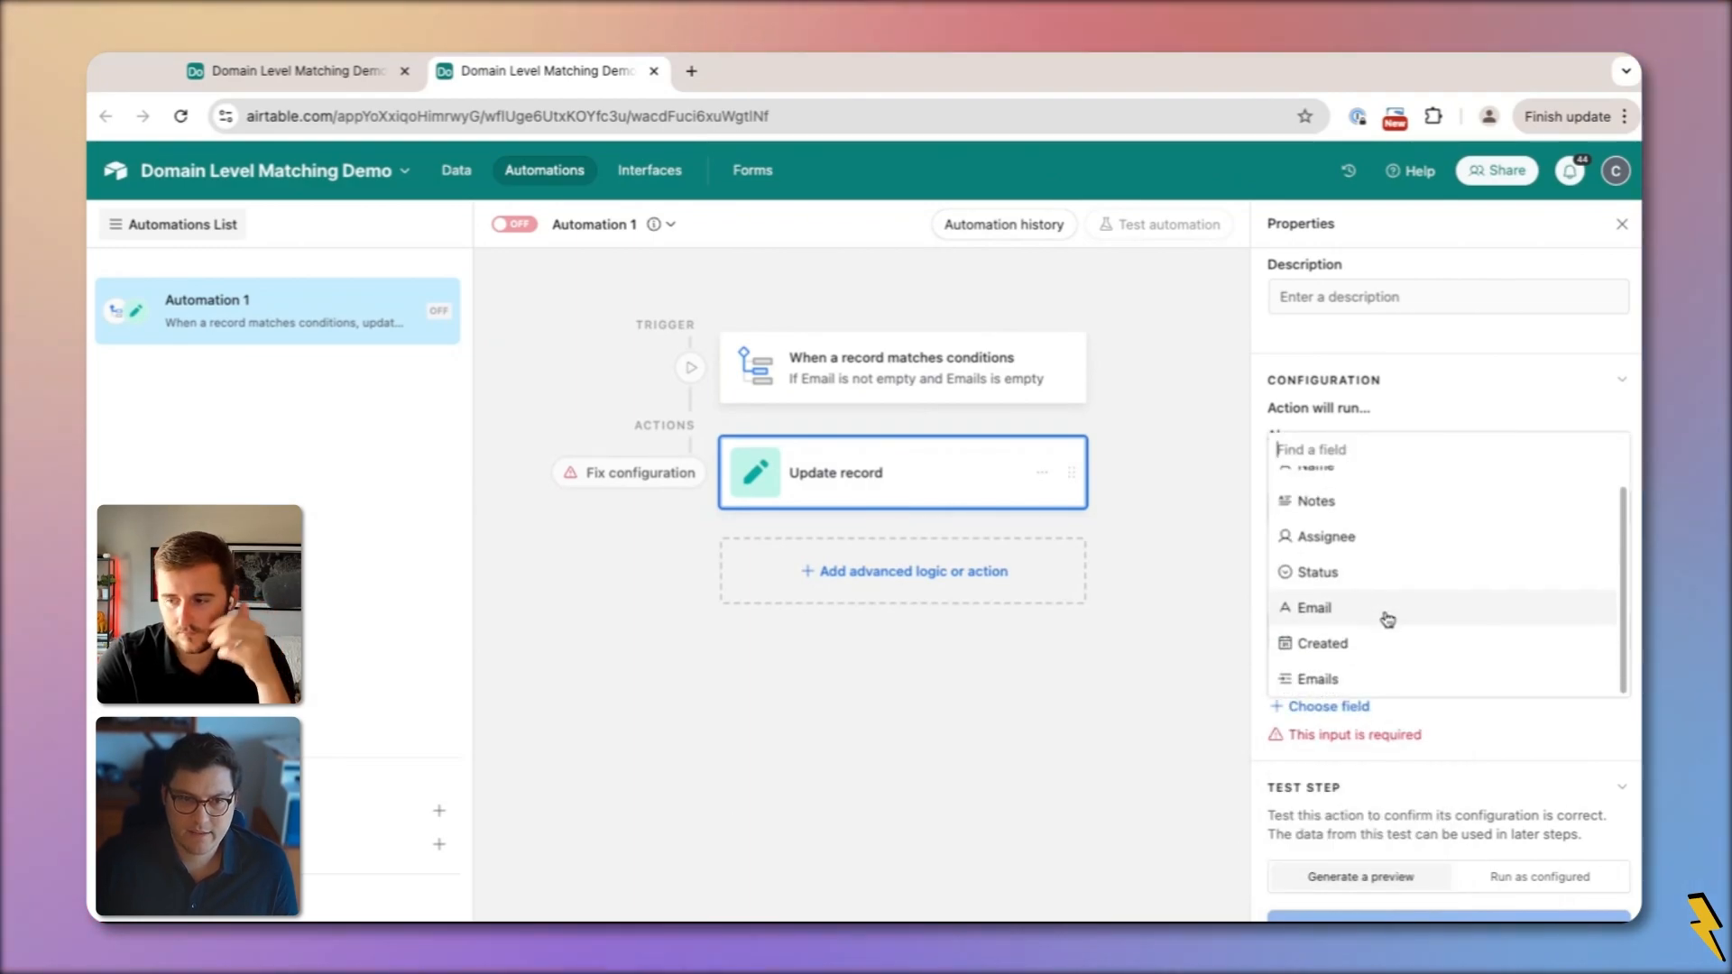
{"action": "left_click", "coordinate": [1348, 679]}
{"action": "left_click", "coordinate": [1615, 773]}
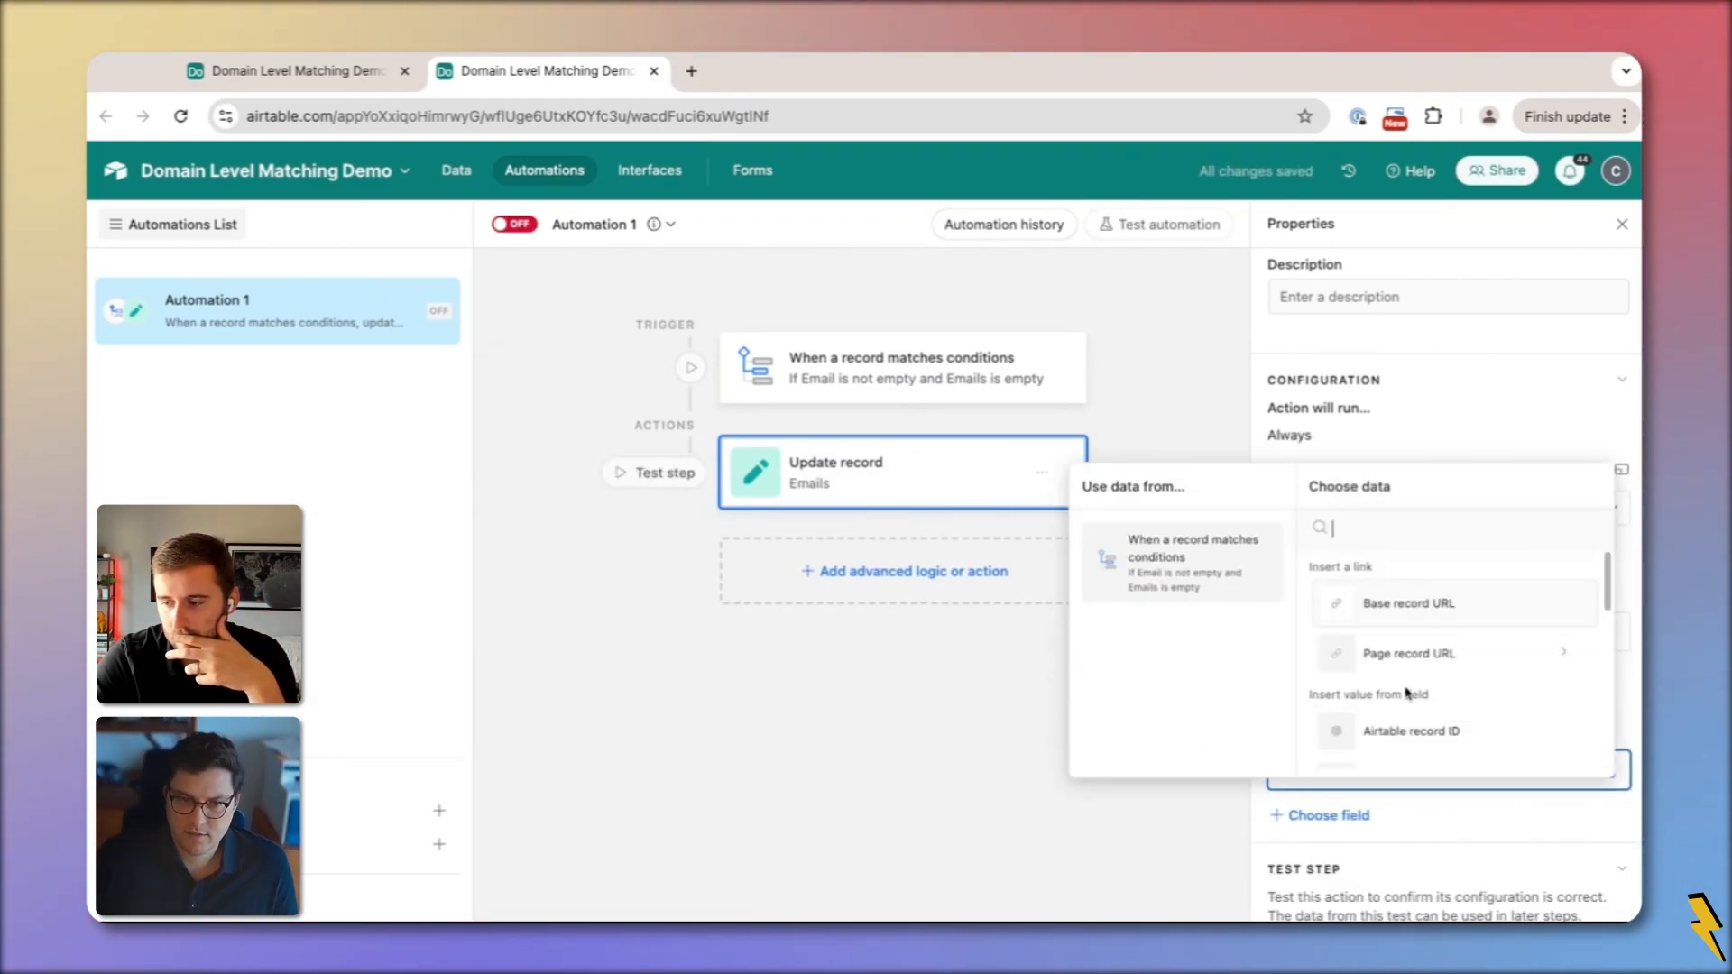
{"action": "scroll", "coordinate": [1380, 719], "scroll_direction": "down", "scroll_amount": 3}
{"action": "scroll", "coordinate": [1390, 719], "scroll_direction": "down", "scroll_amount": 2}
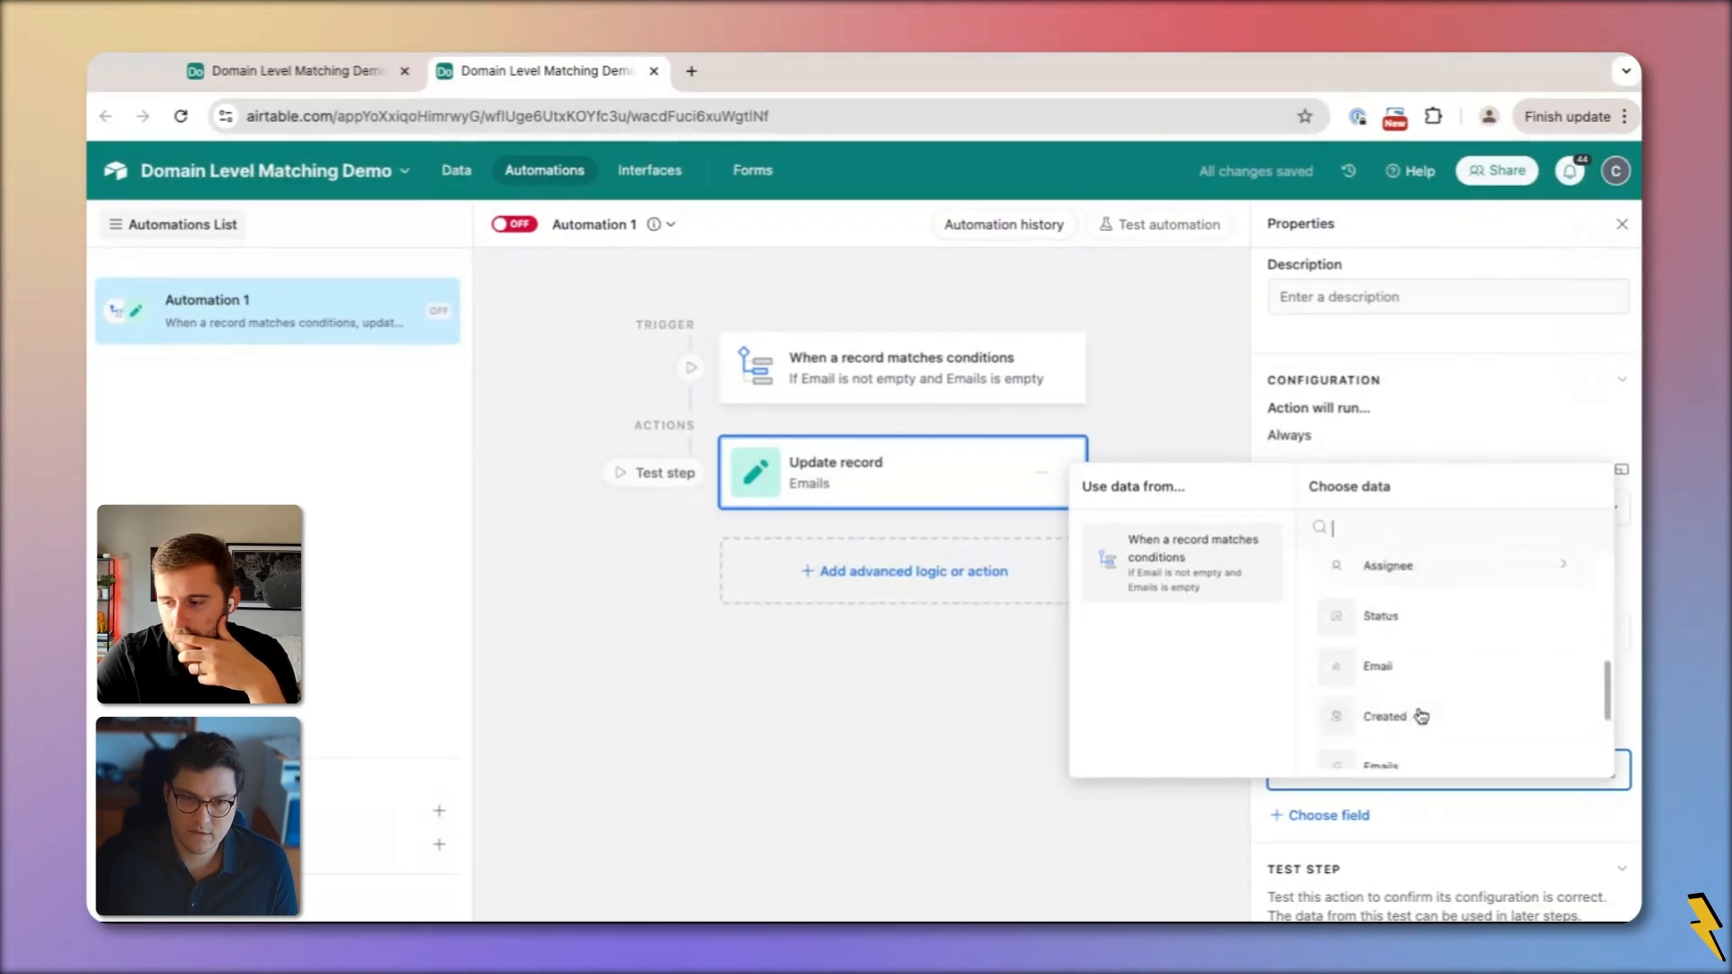
{"action": "left_click", "coordinate": [1407, 666]}
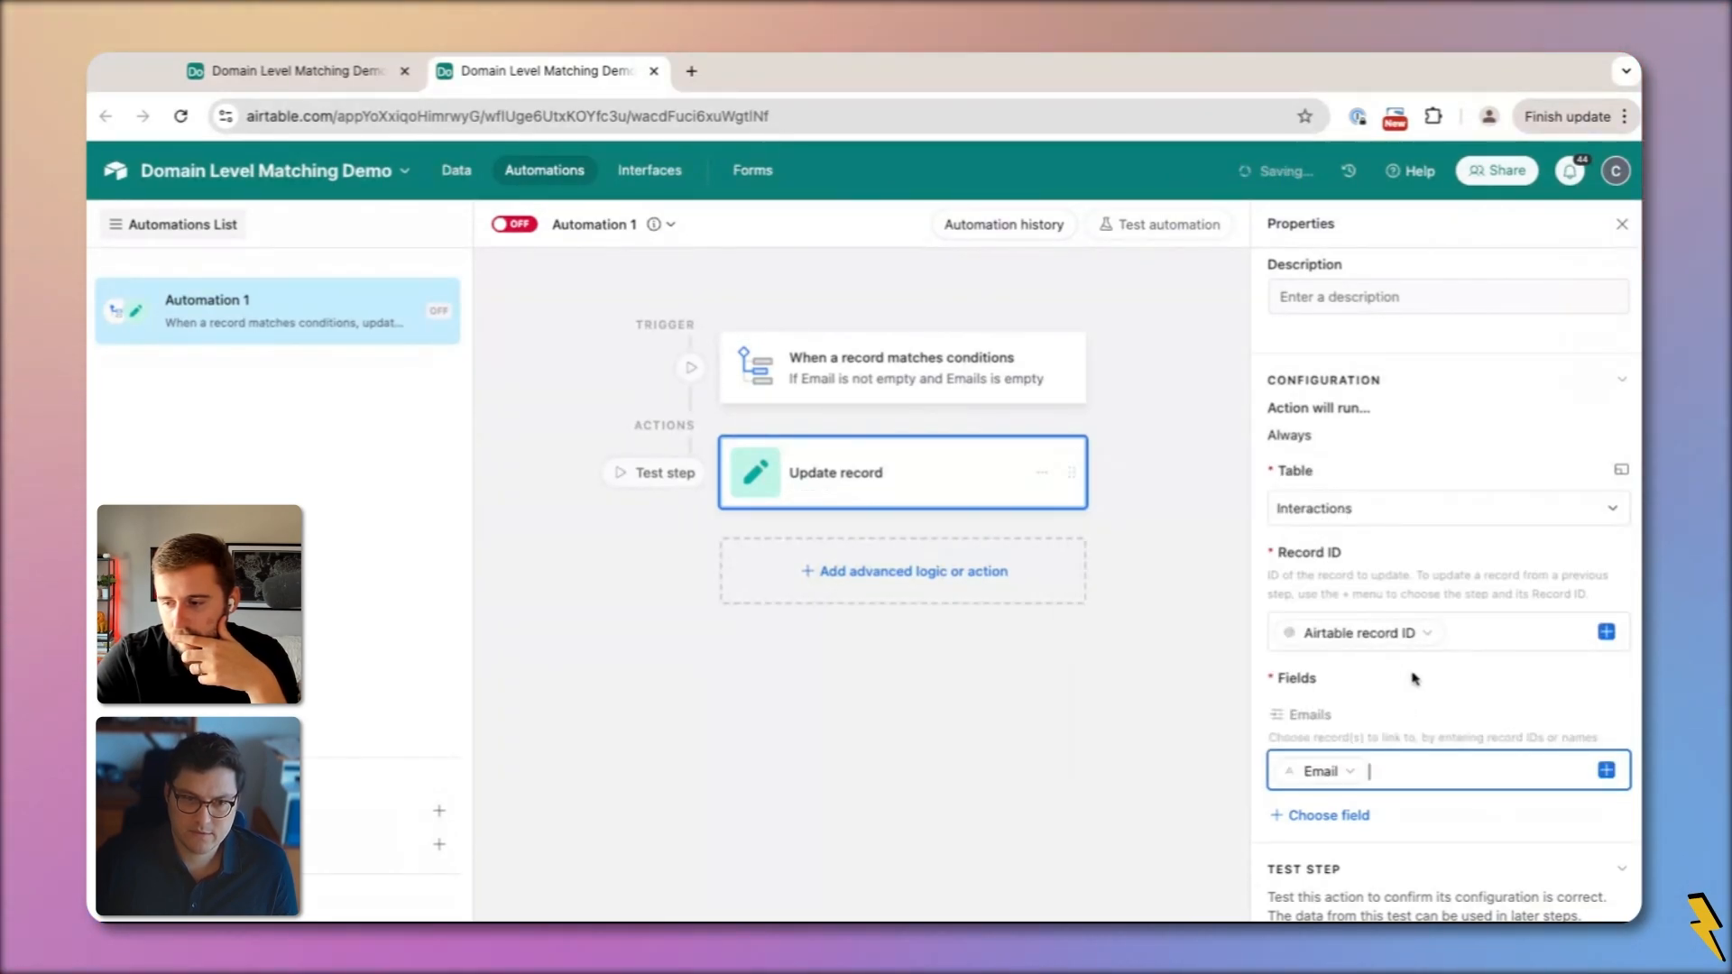
Rename the automation to 'Link Interaction Email List to Emails Table'
{"action": "left_click", "coordinate": [514, 224]}
{"action": "left_click", "coordinate": [589, 225]}
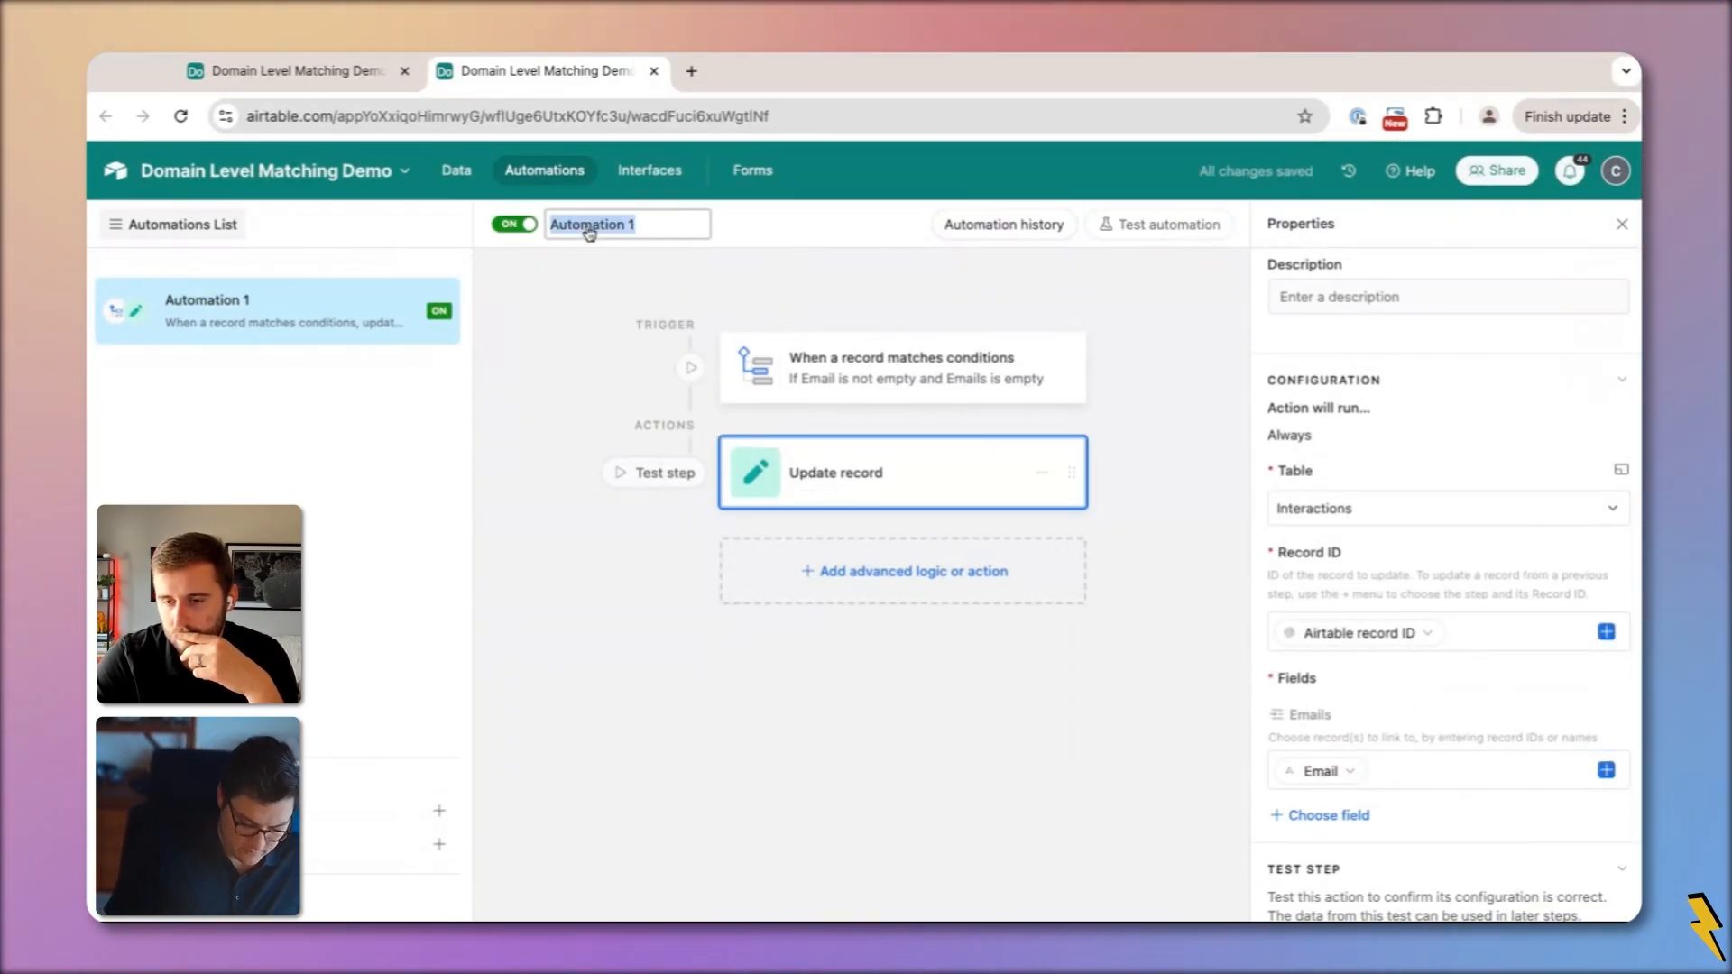
{"action": "type", "text": "Link Emails"}
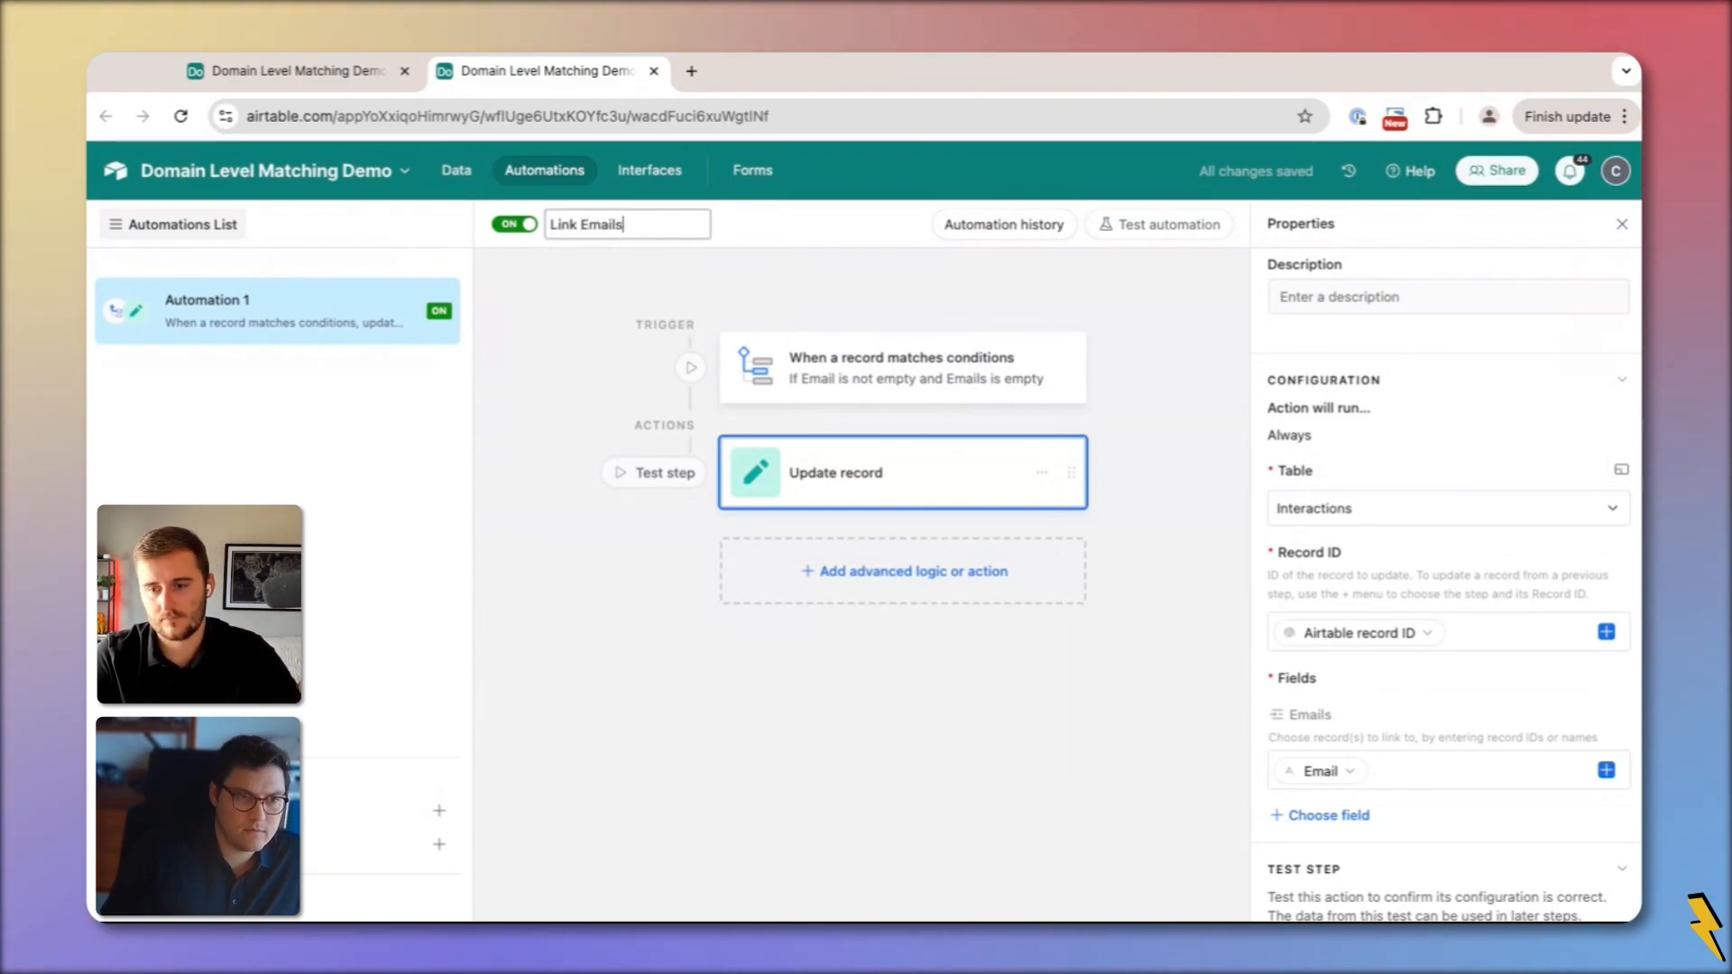
{"action": "type", "text": " to Interacto"}
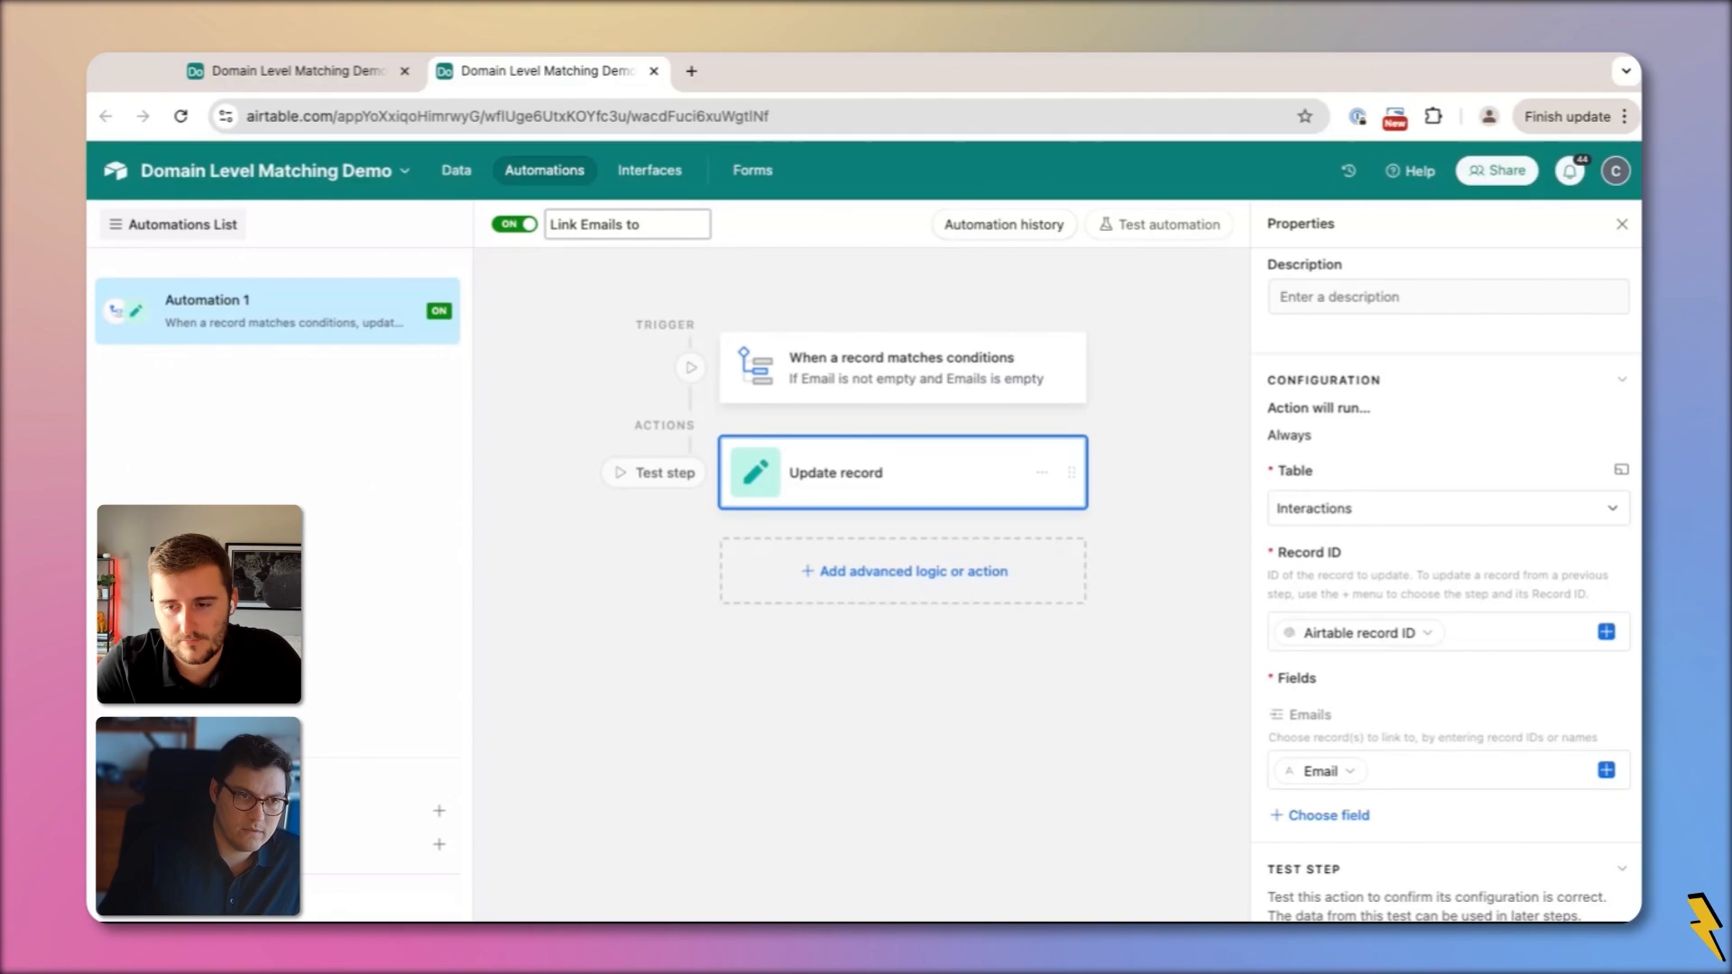
{"action": "key", "text": "BackSpace"}
{"action": "key", "text": "BackSpace"}
{"action": "key", "text": "BackSpace"}
{"action": "key", "text": "BackSpace"}
{"action": "key", "text": "BackSpace"}
{"action": "type", "text": "Interaction"}
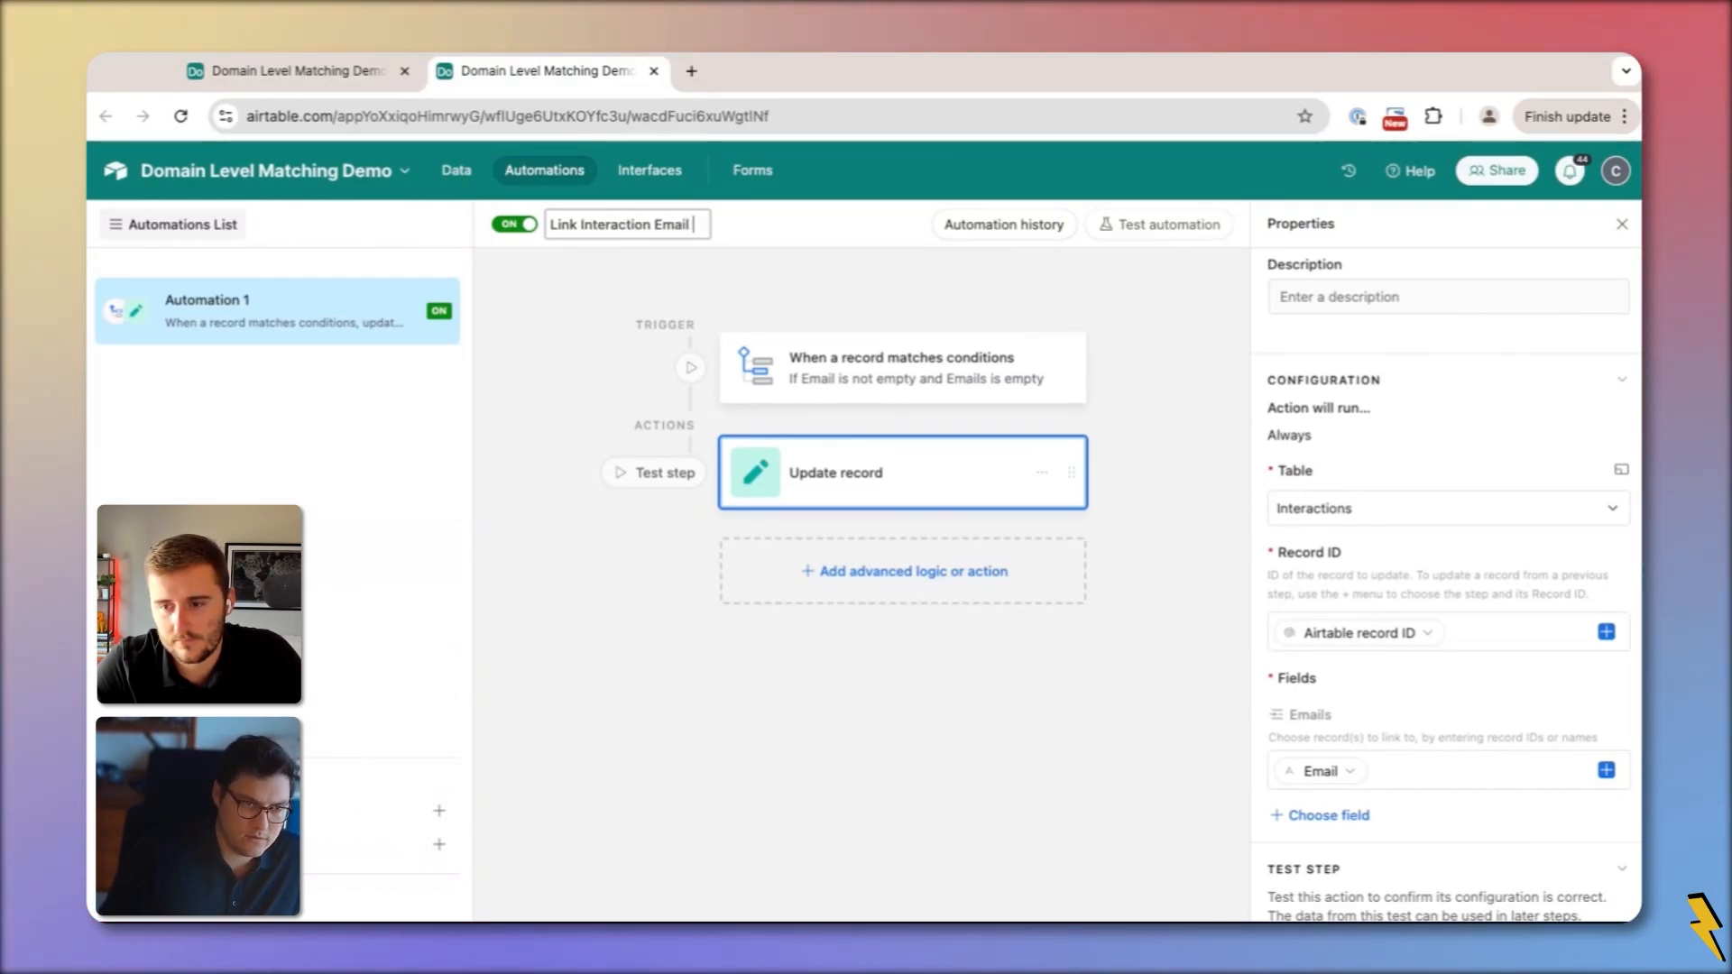
{"action": "type", "text": " Email List to E"}
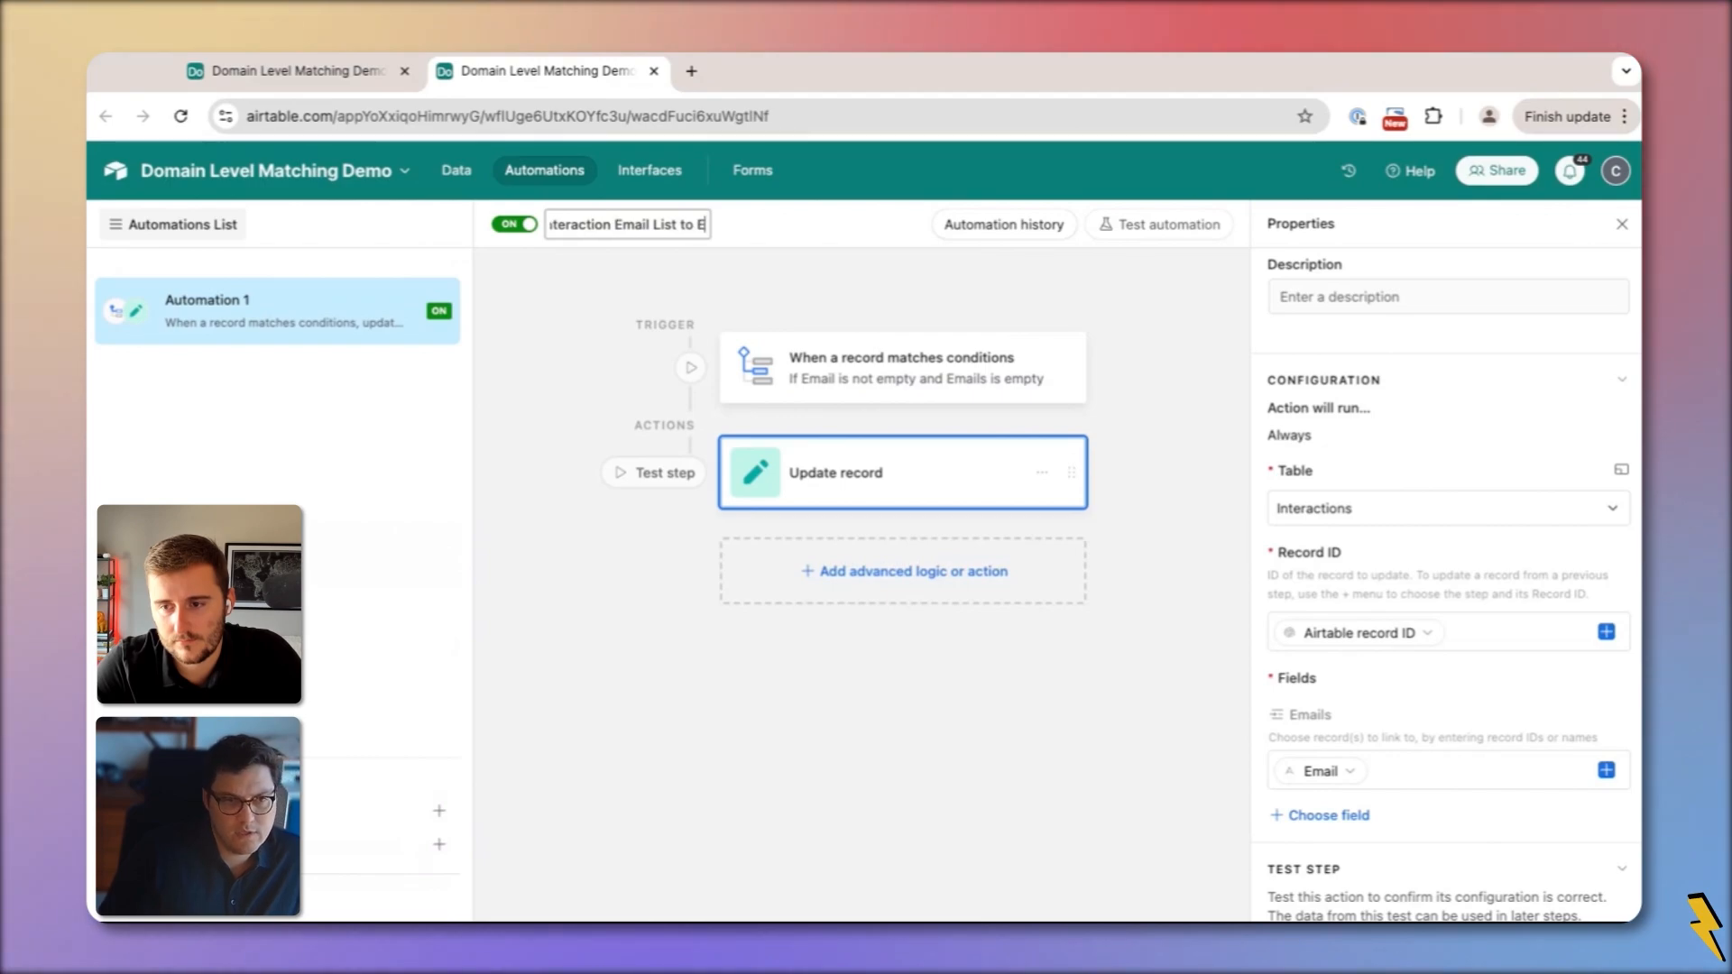
{"action": "type", "text": "mail Table"}
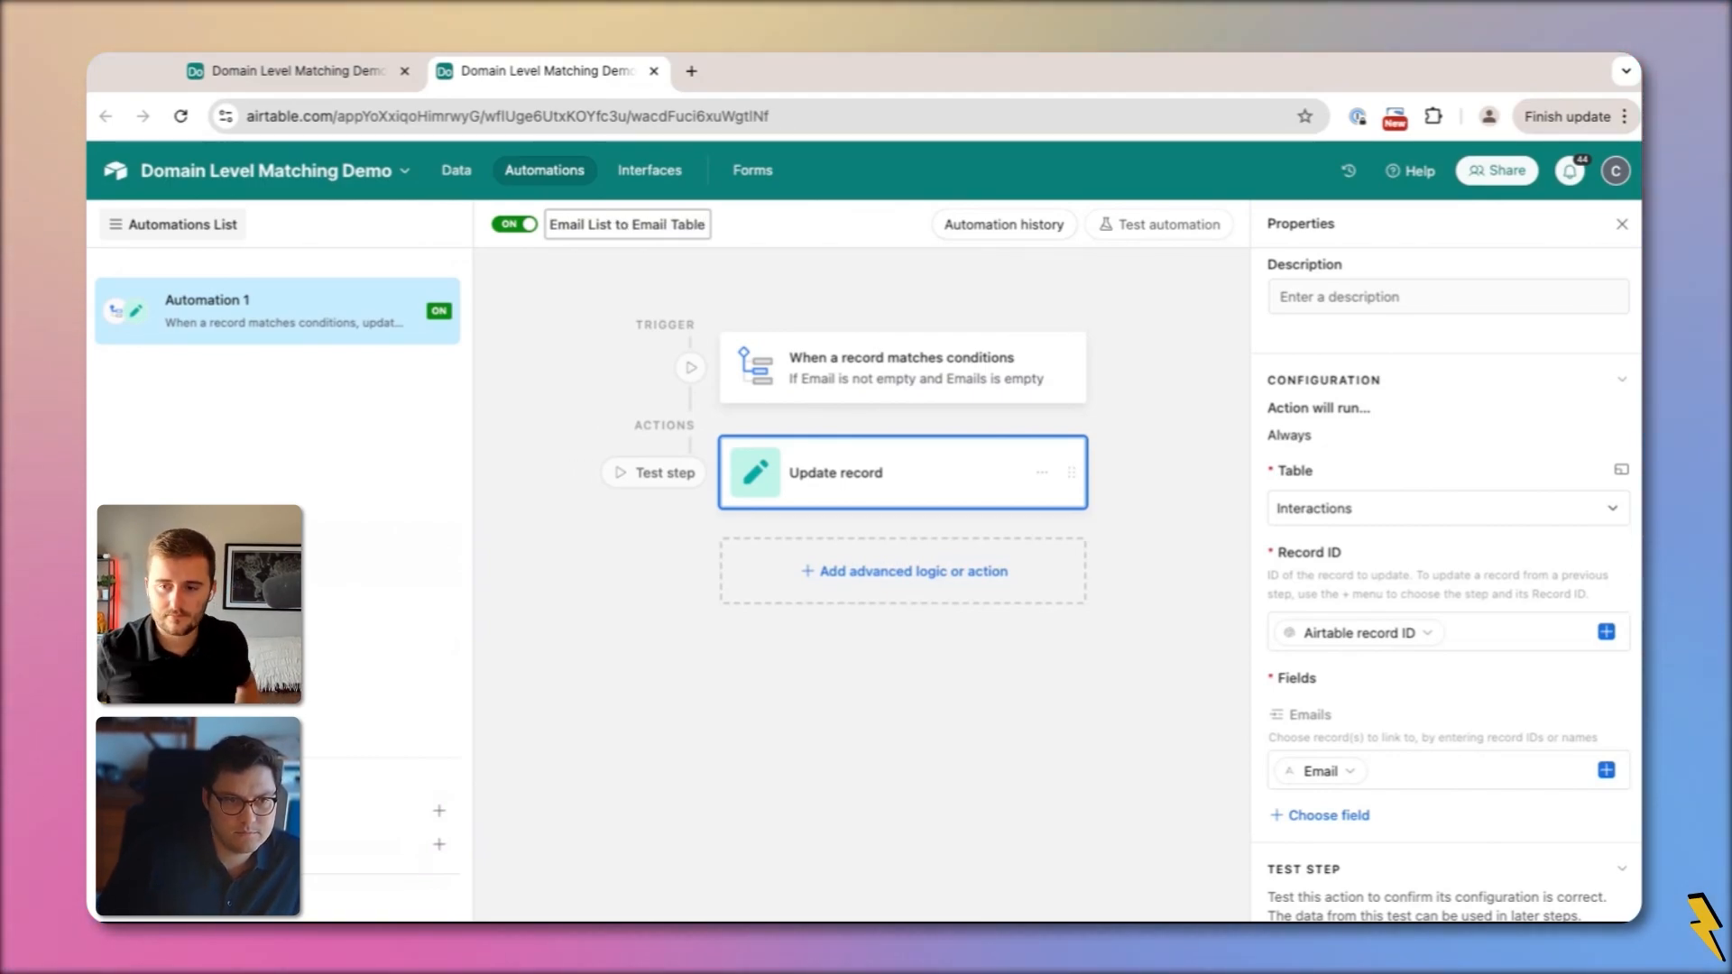
{"action": "key", "text": "Return"}
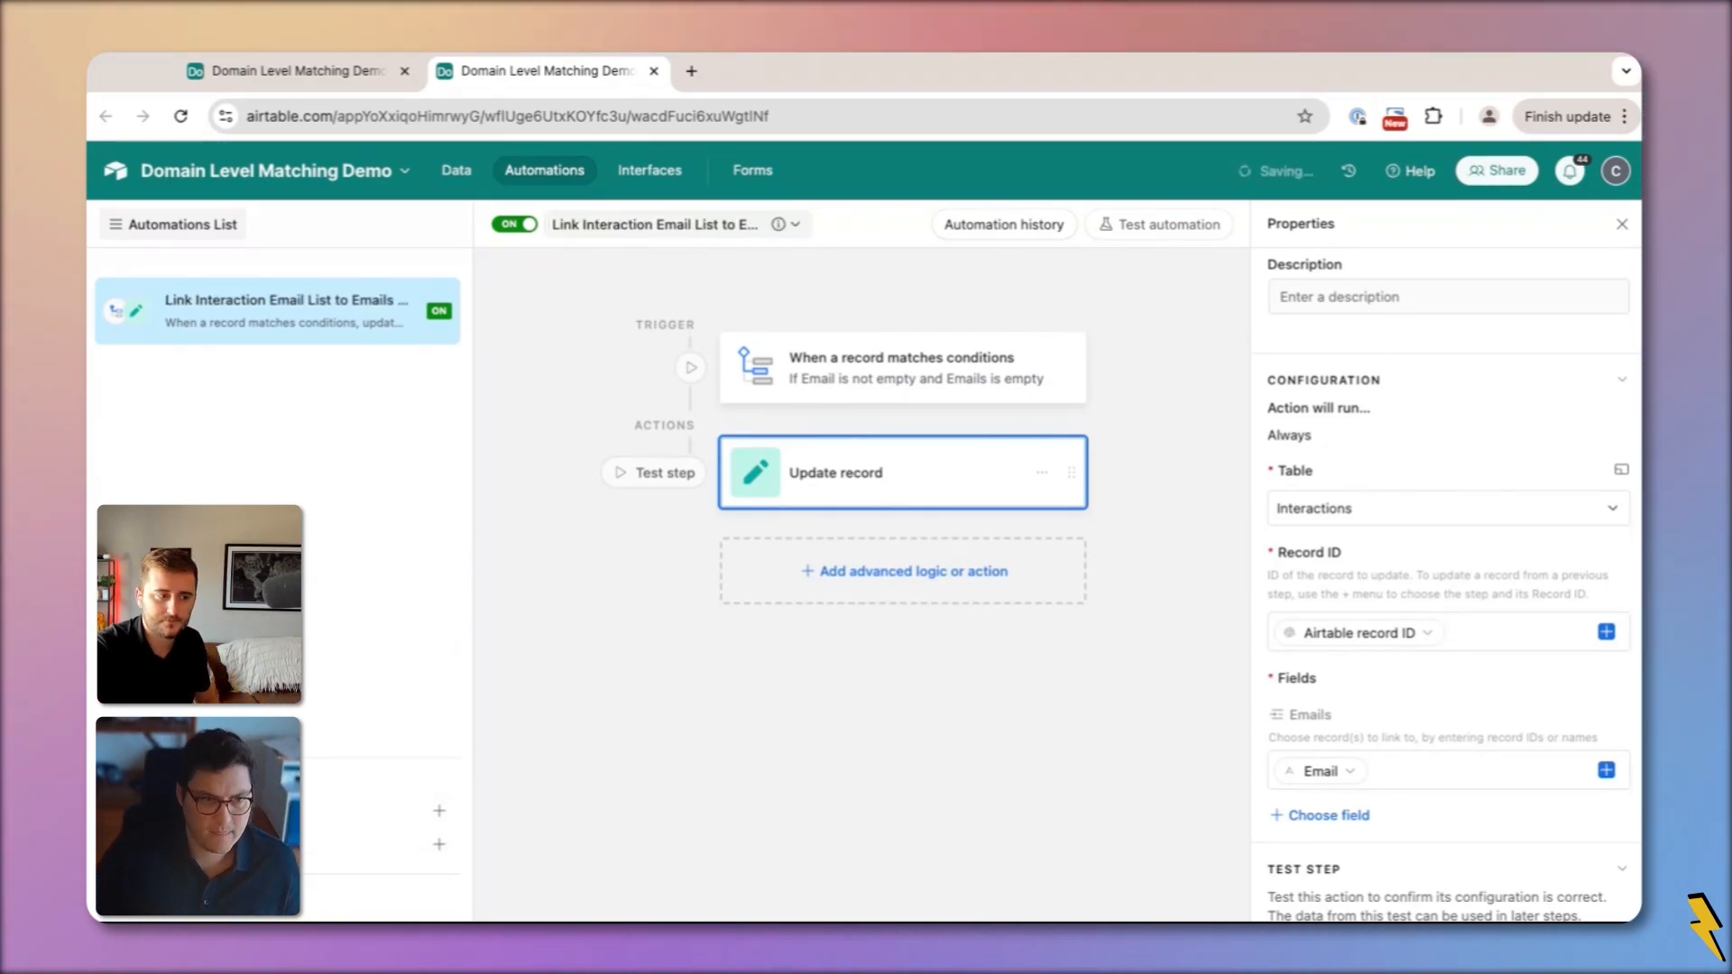
Return to the Interactions grid and inspect the Email entries in rows 9, 15 and 11
{"action": "left_click", "coordinate": [451, 171]}
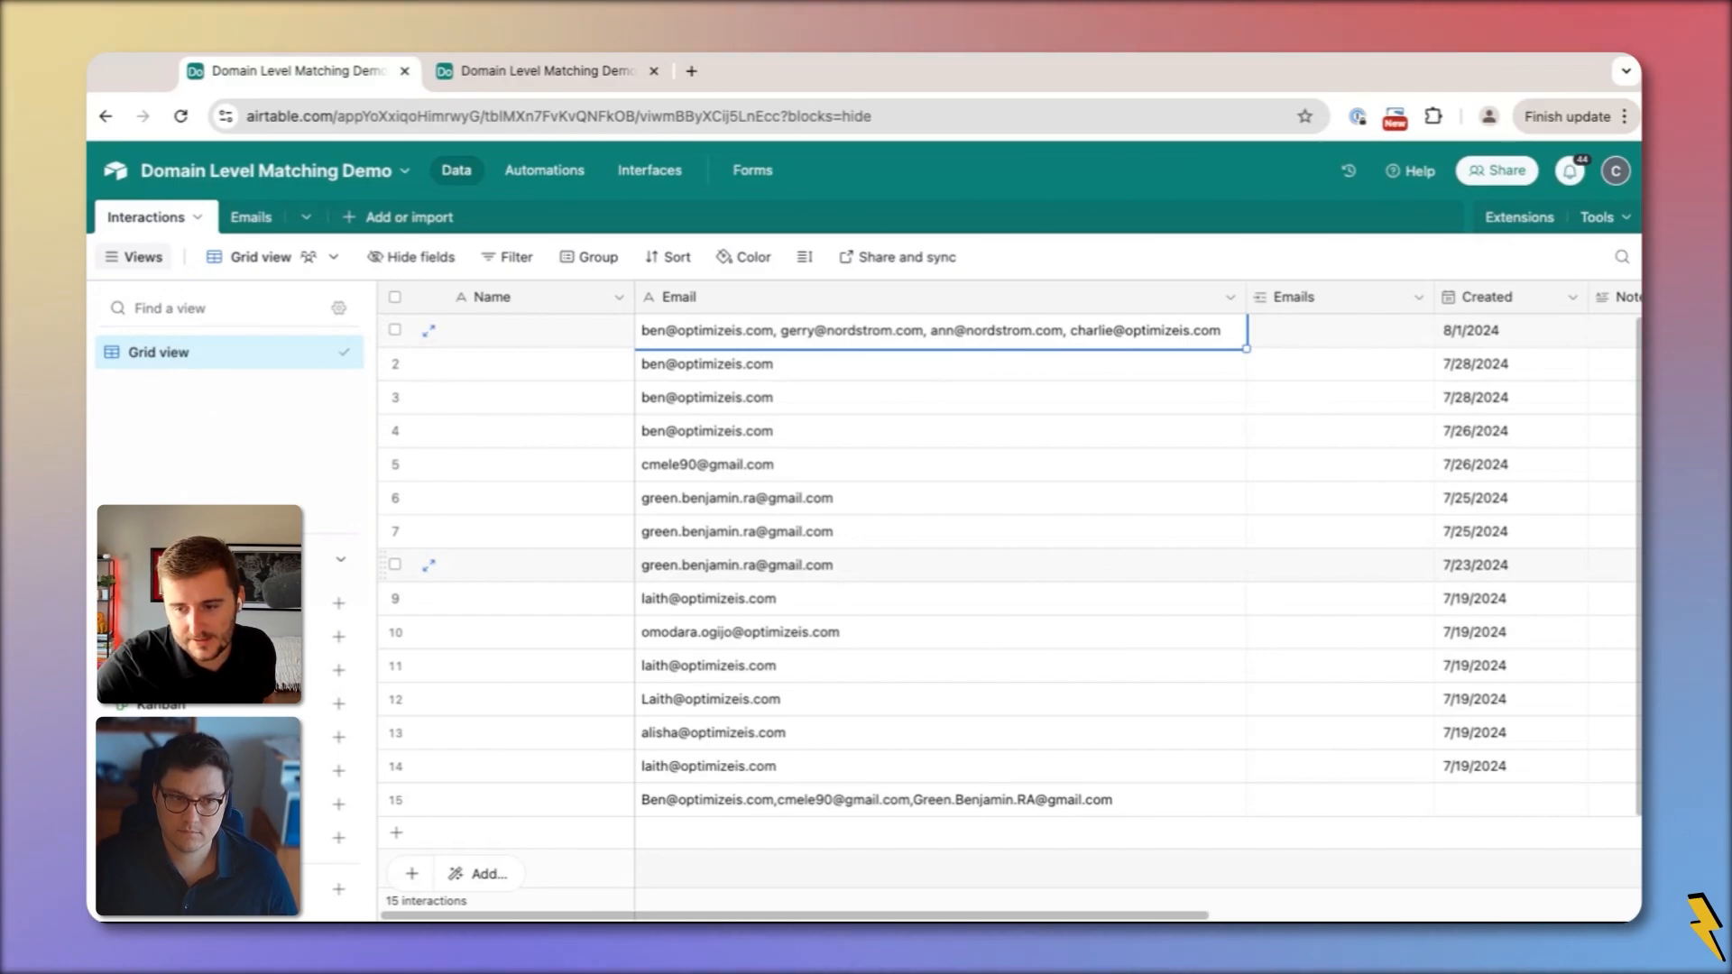
{"action": "double_click", "coordinate": [902, 598]}
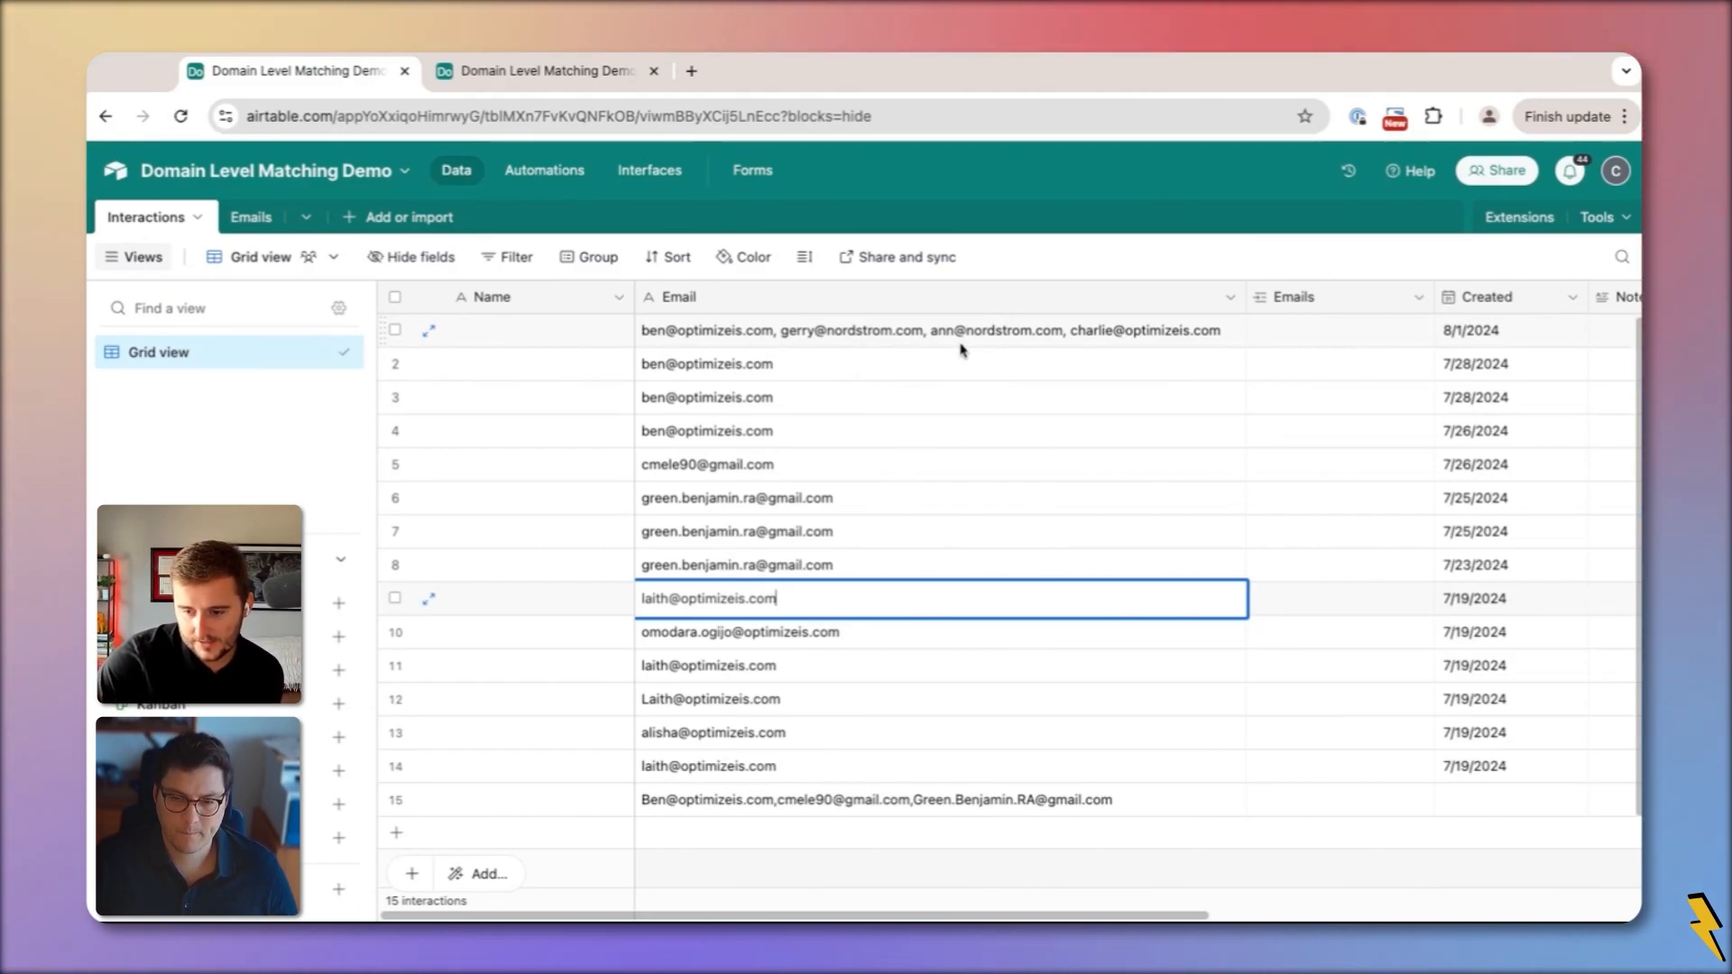
{"action": "double_click", "coordinate": [932, 806]}
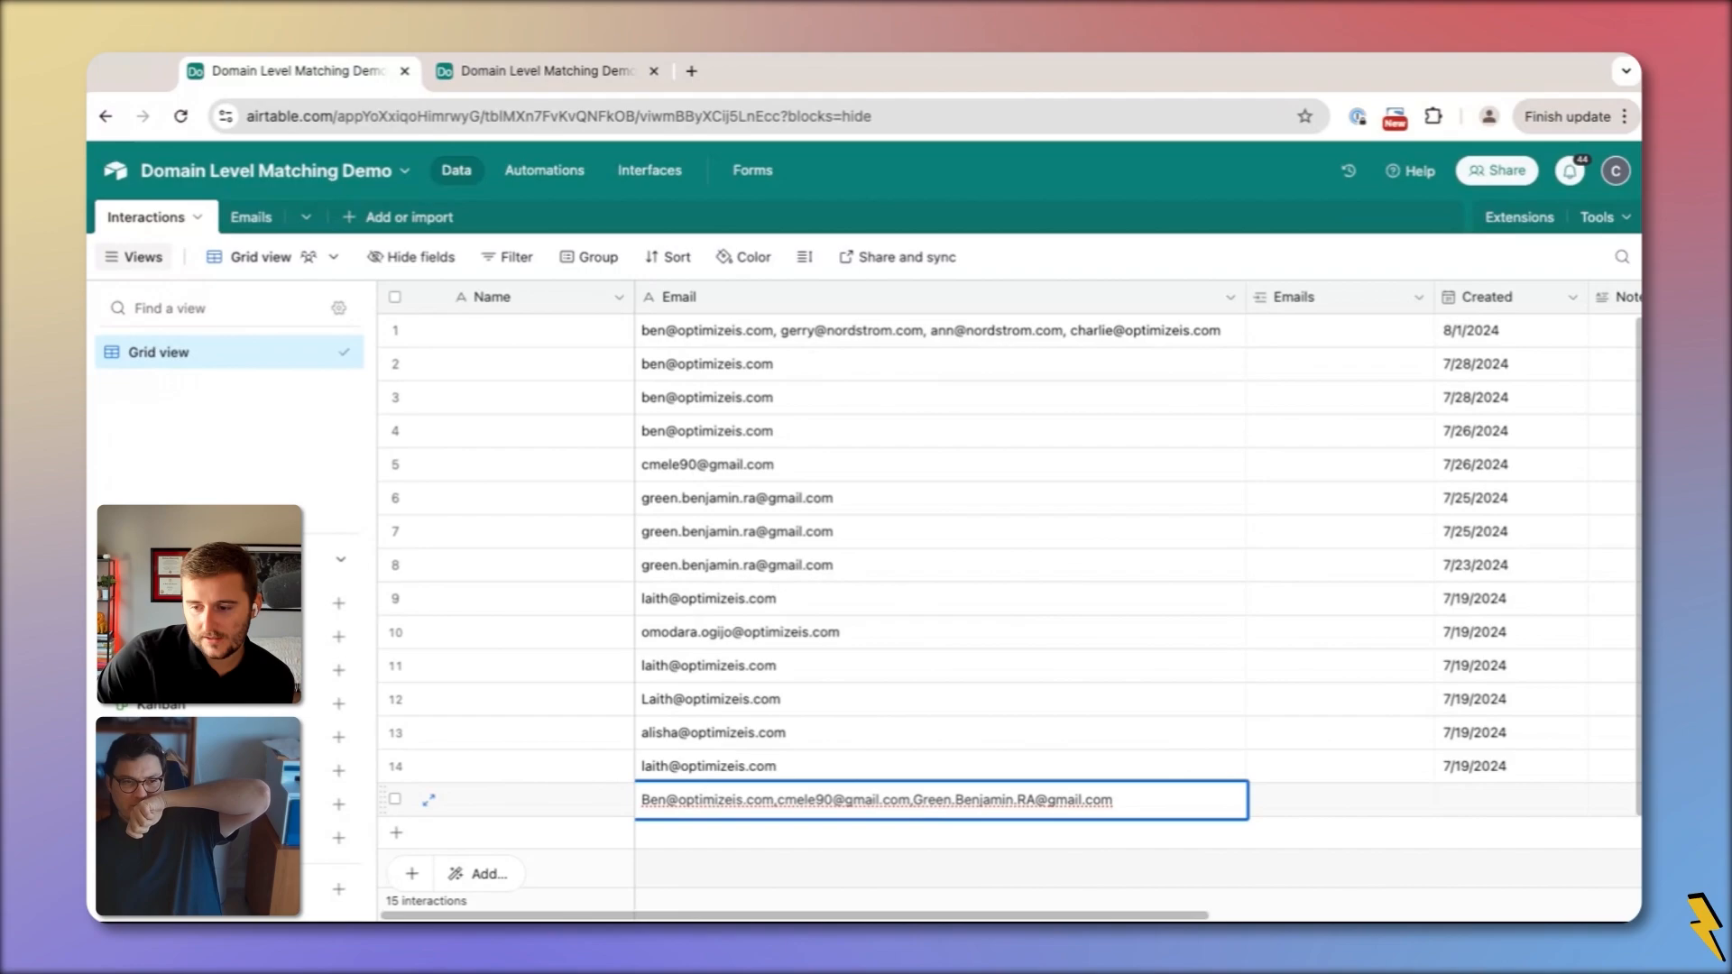
{"action": "left_click", "coordinate": [835, 672]}
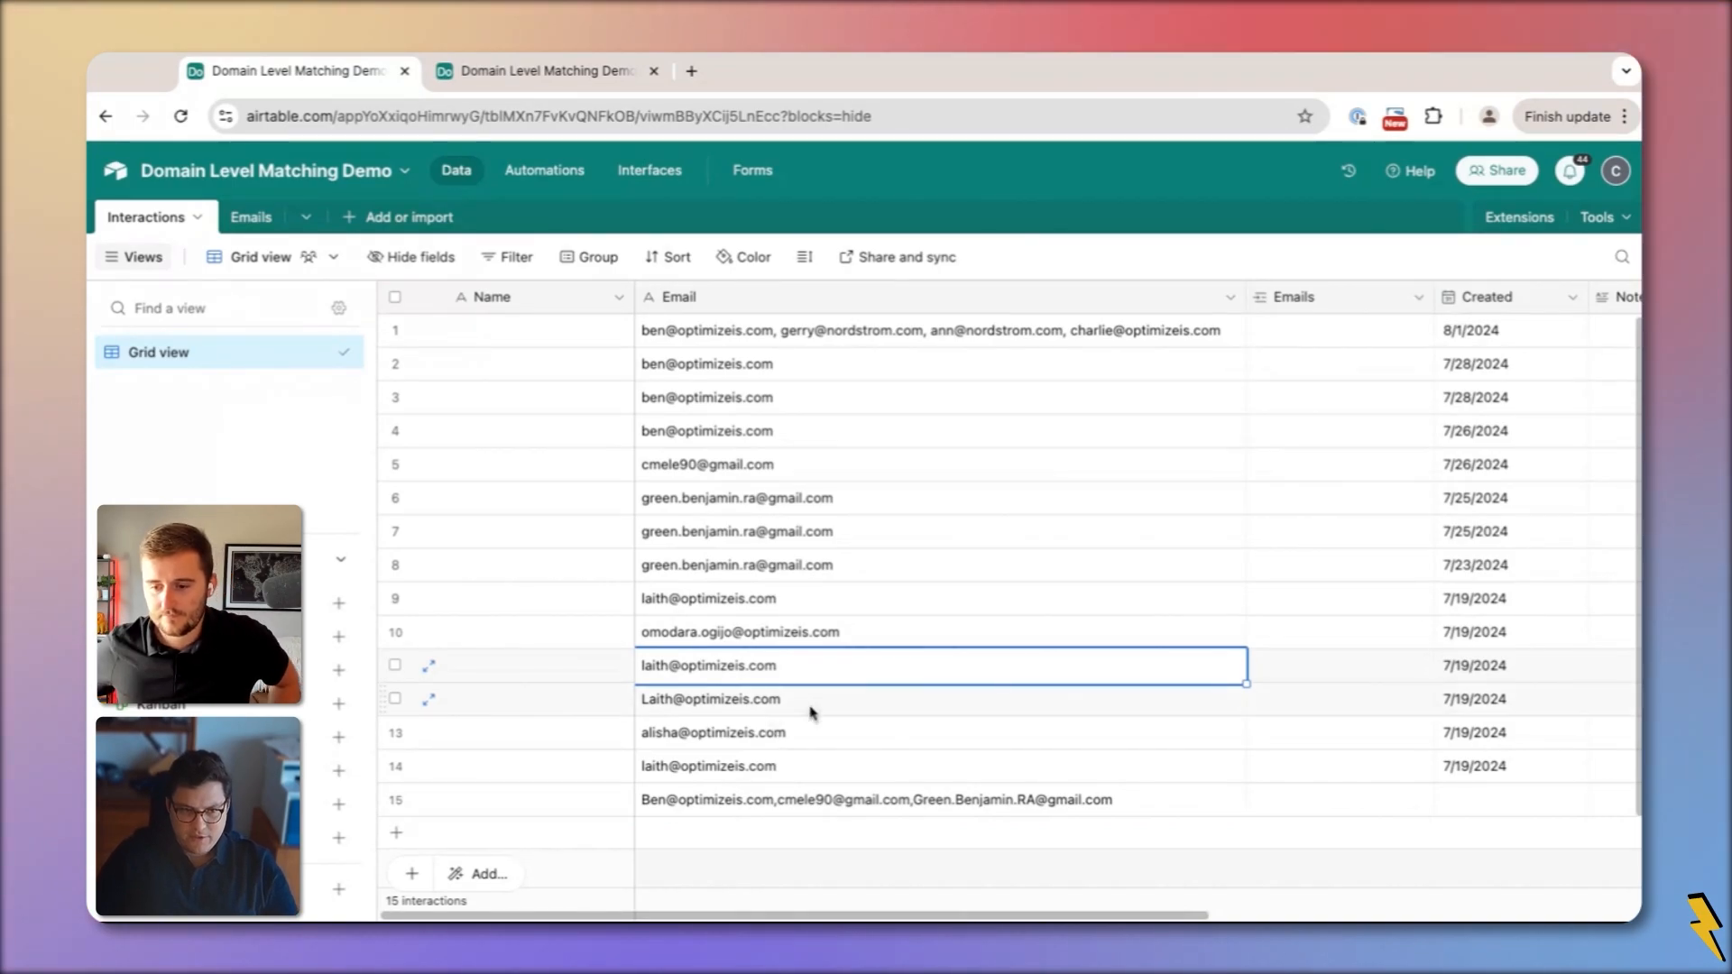
{"action": "key", "text": "ctrl+c"}
{"action": "left_click", "coordinate": [1328, 674]}
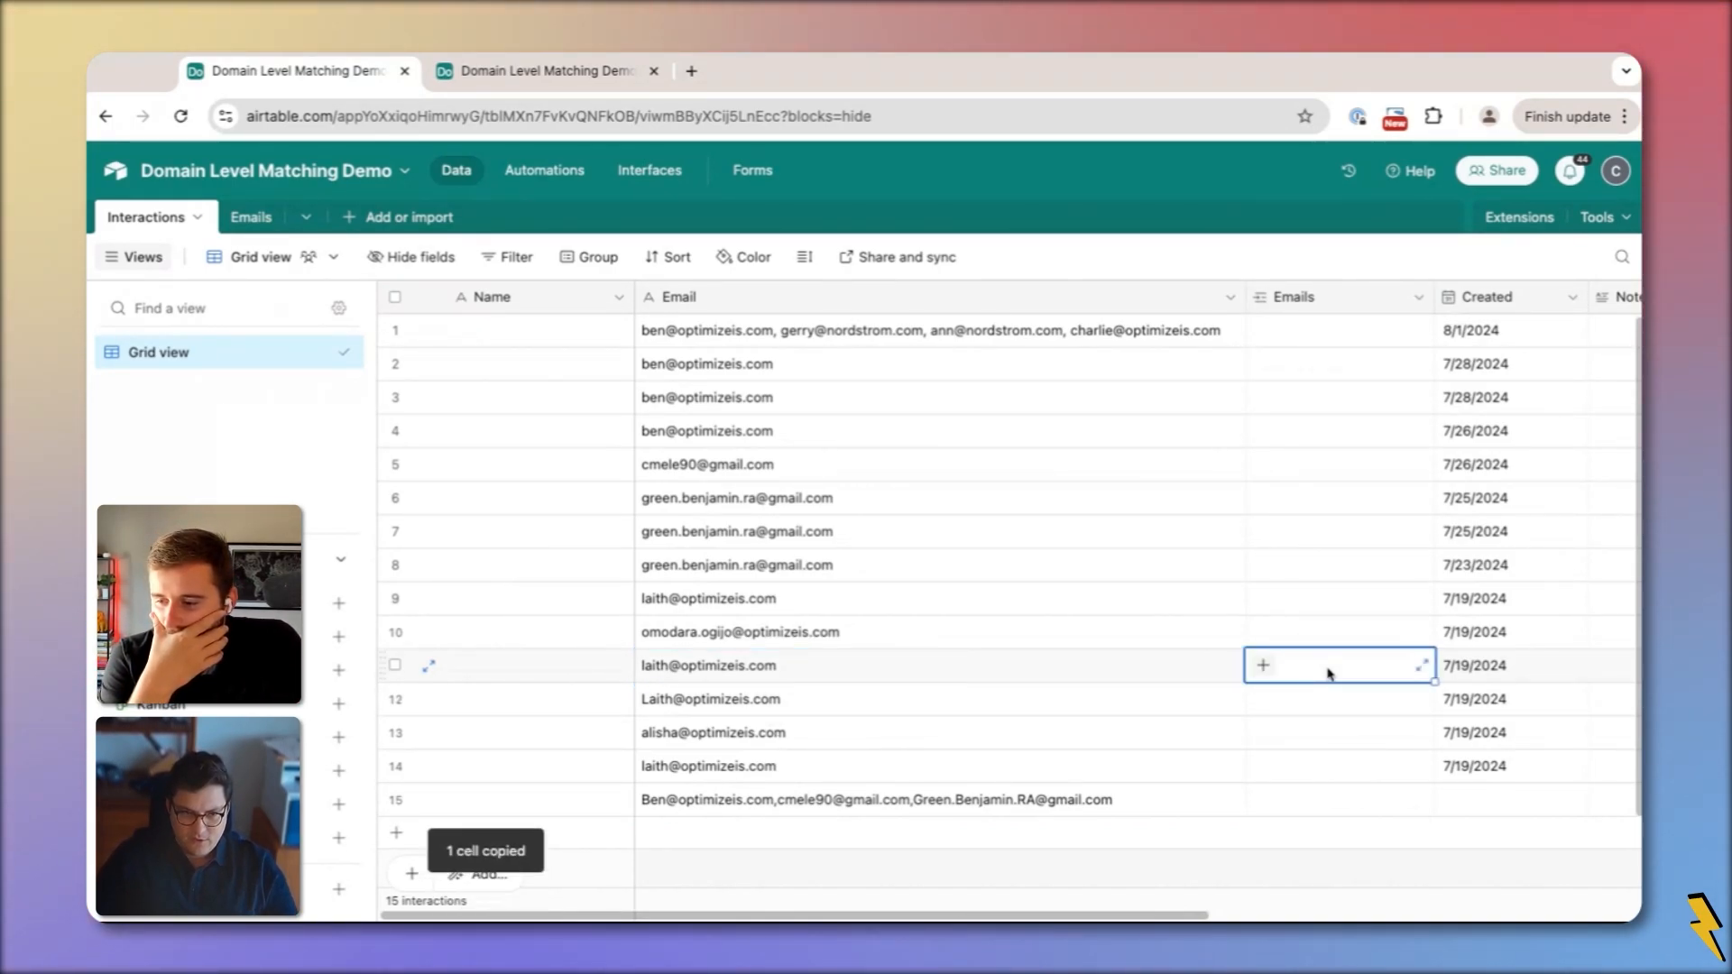
{"action": "key", "text": "ctrl+v"}
{"action": "left_click", "coordinate": [991, 704]}
{"action": "key", "text": "ctrl+c"}
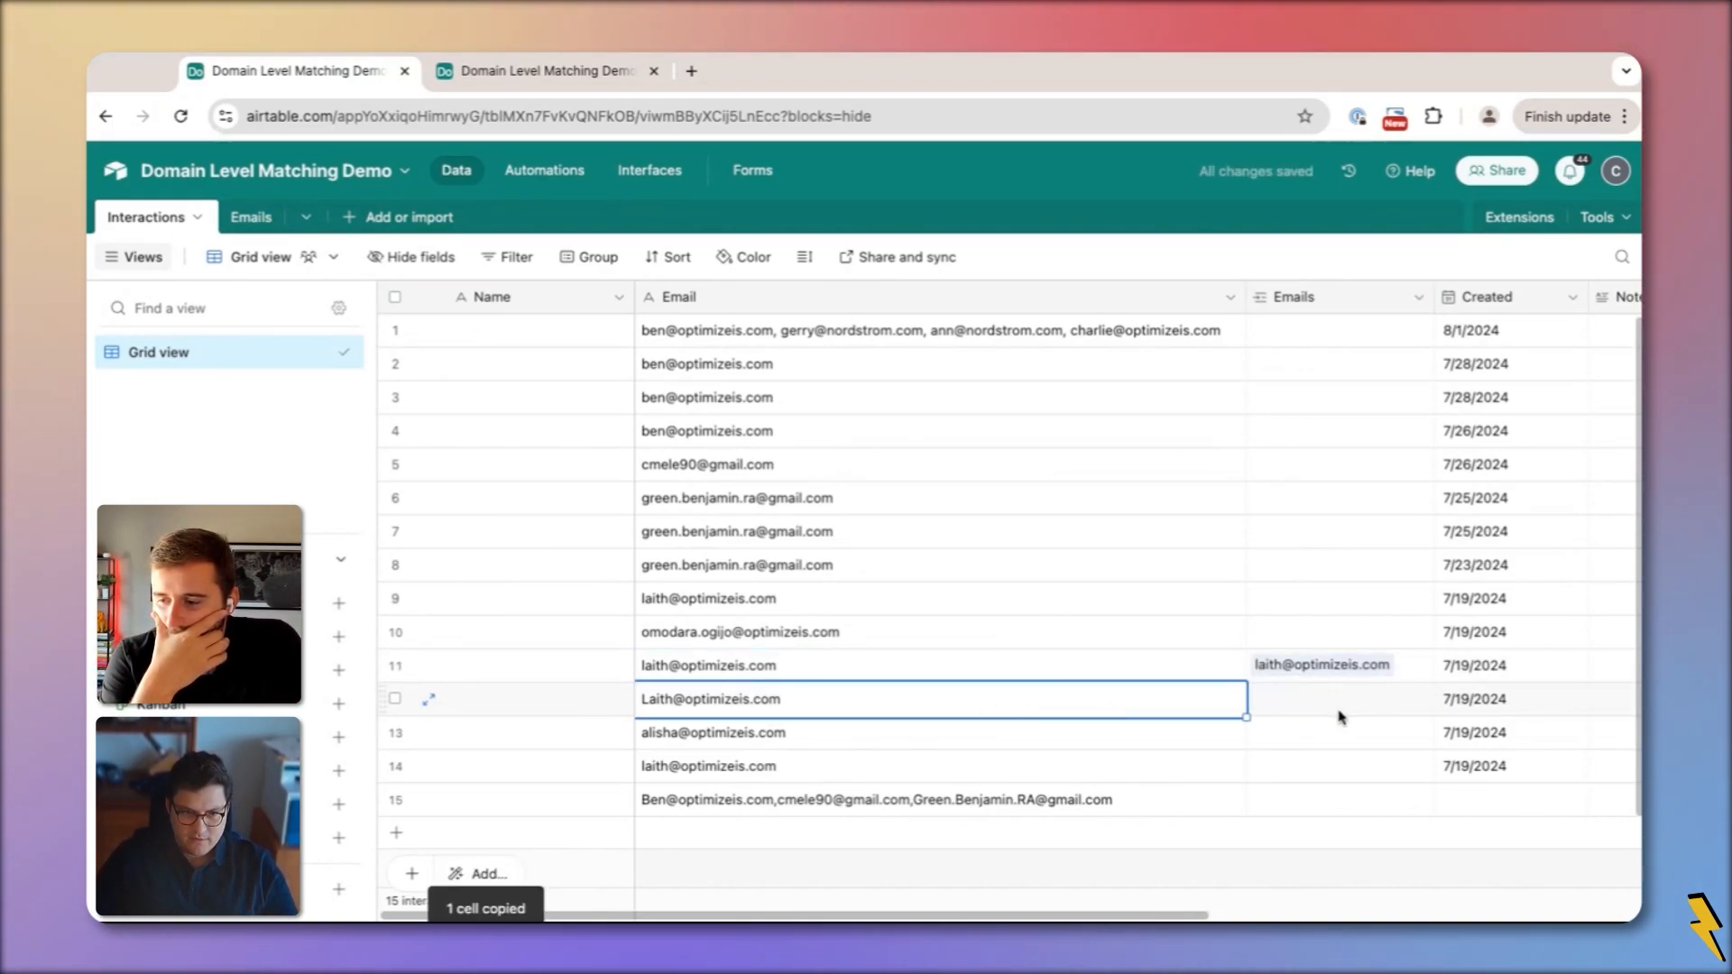
{"action": "left_click", "coordinate": [1339, 712]}
{"action": "key", "text": "ctrl+v"}
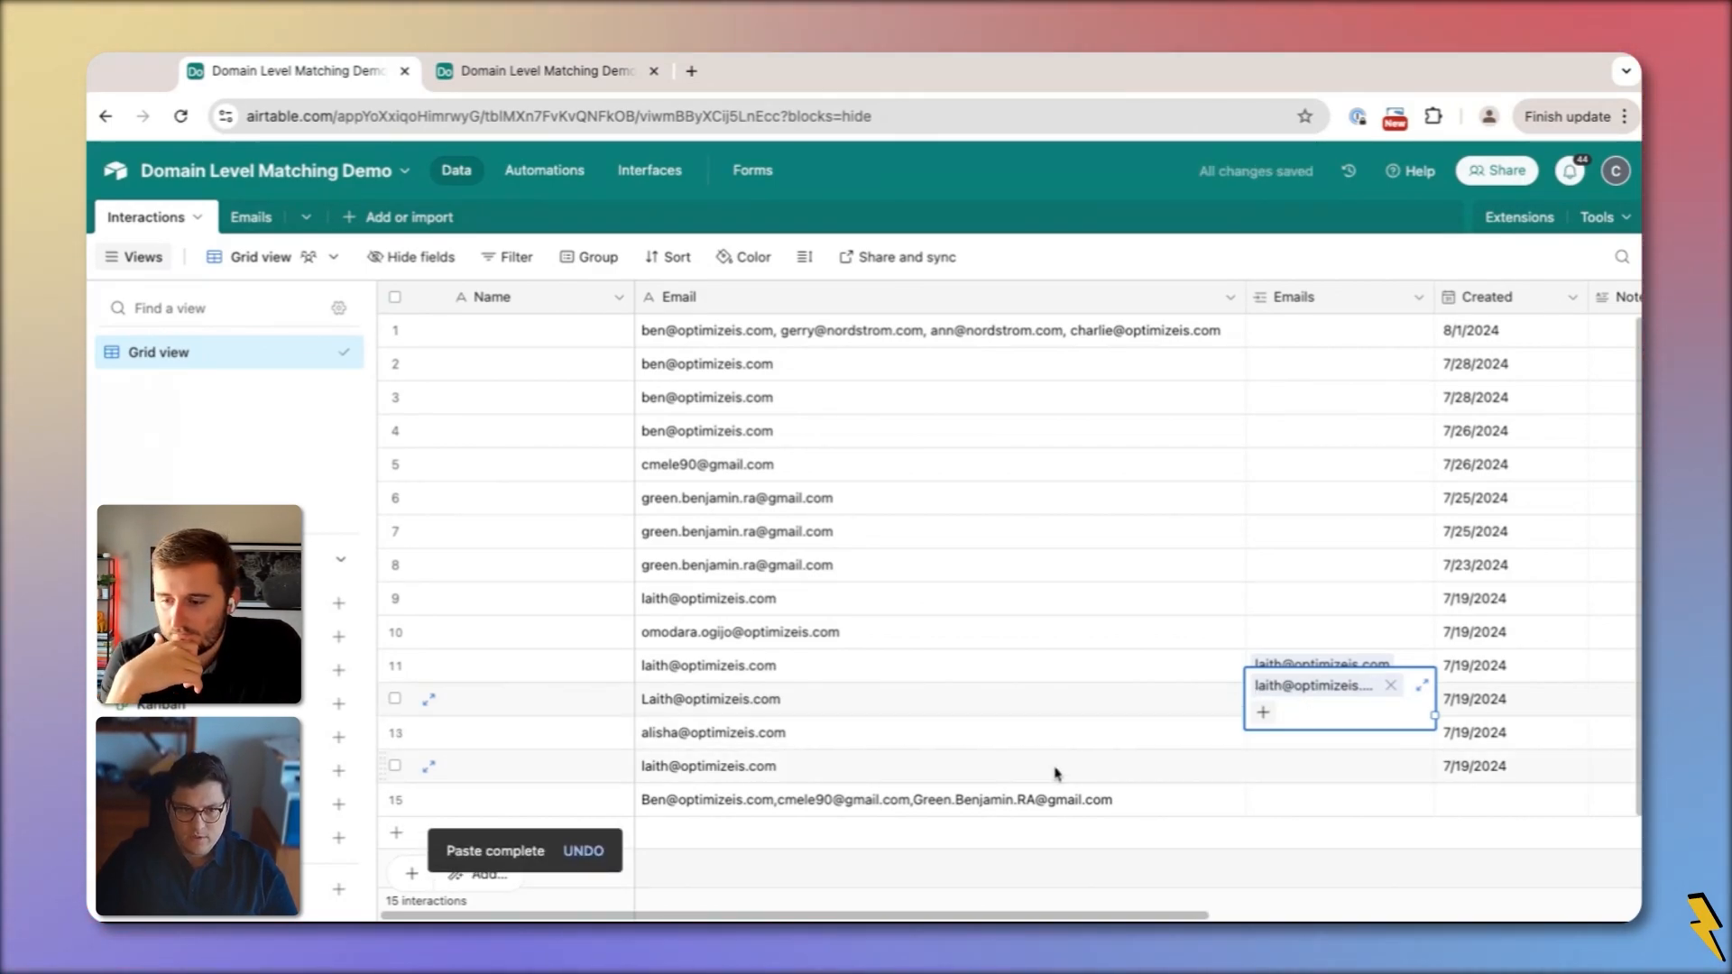
{"action": "left_click", "coordinate": [917, 812]}
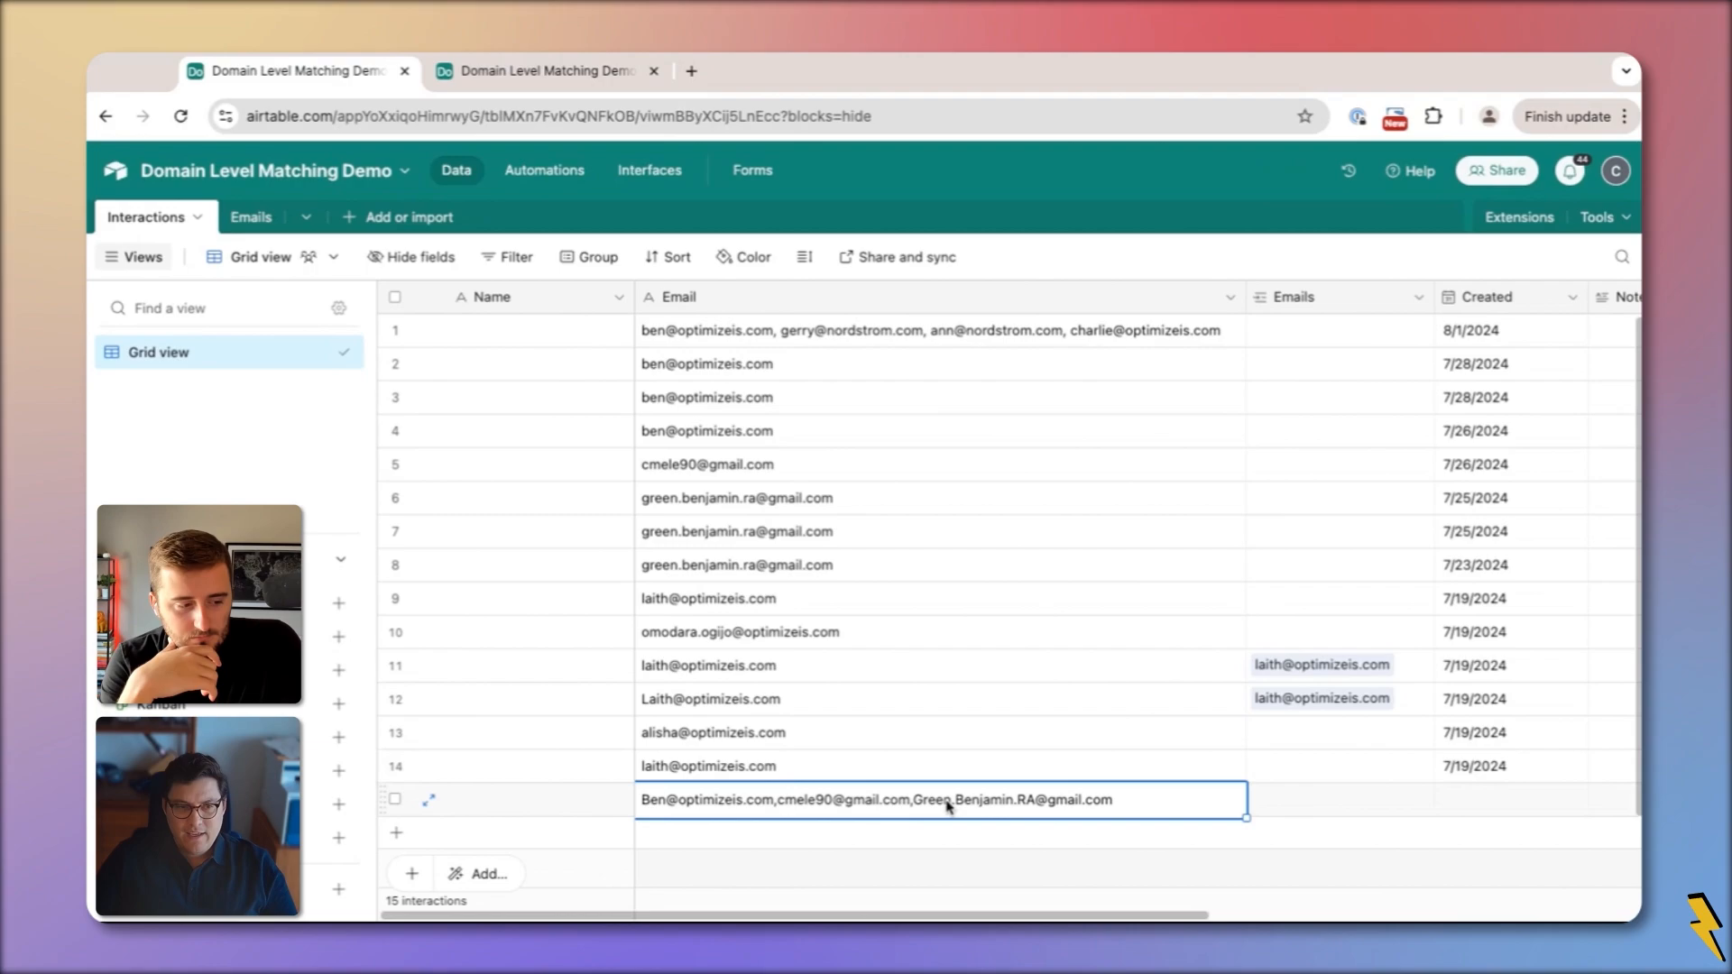
{"action": "left_click", "coordinate": [803, 338]}
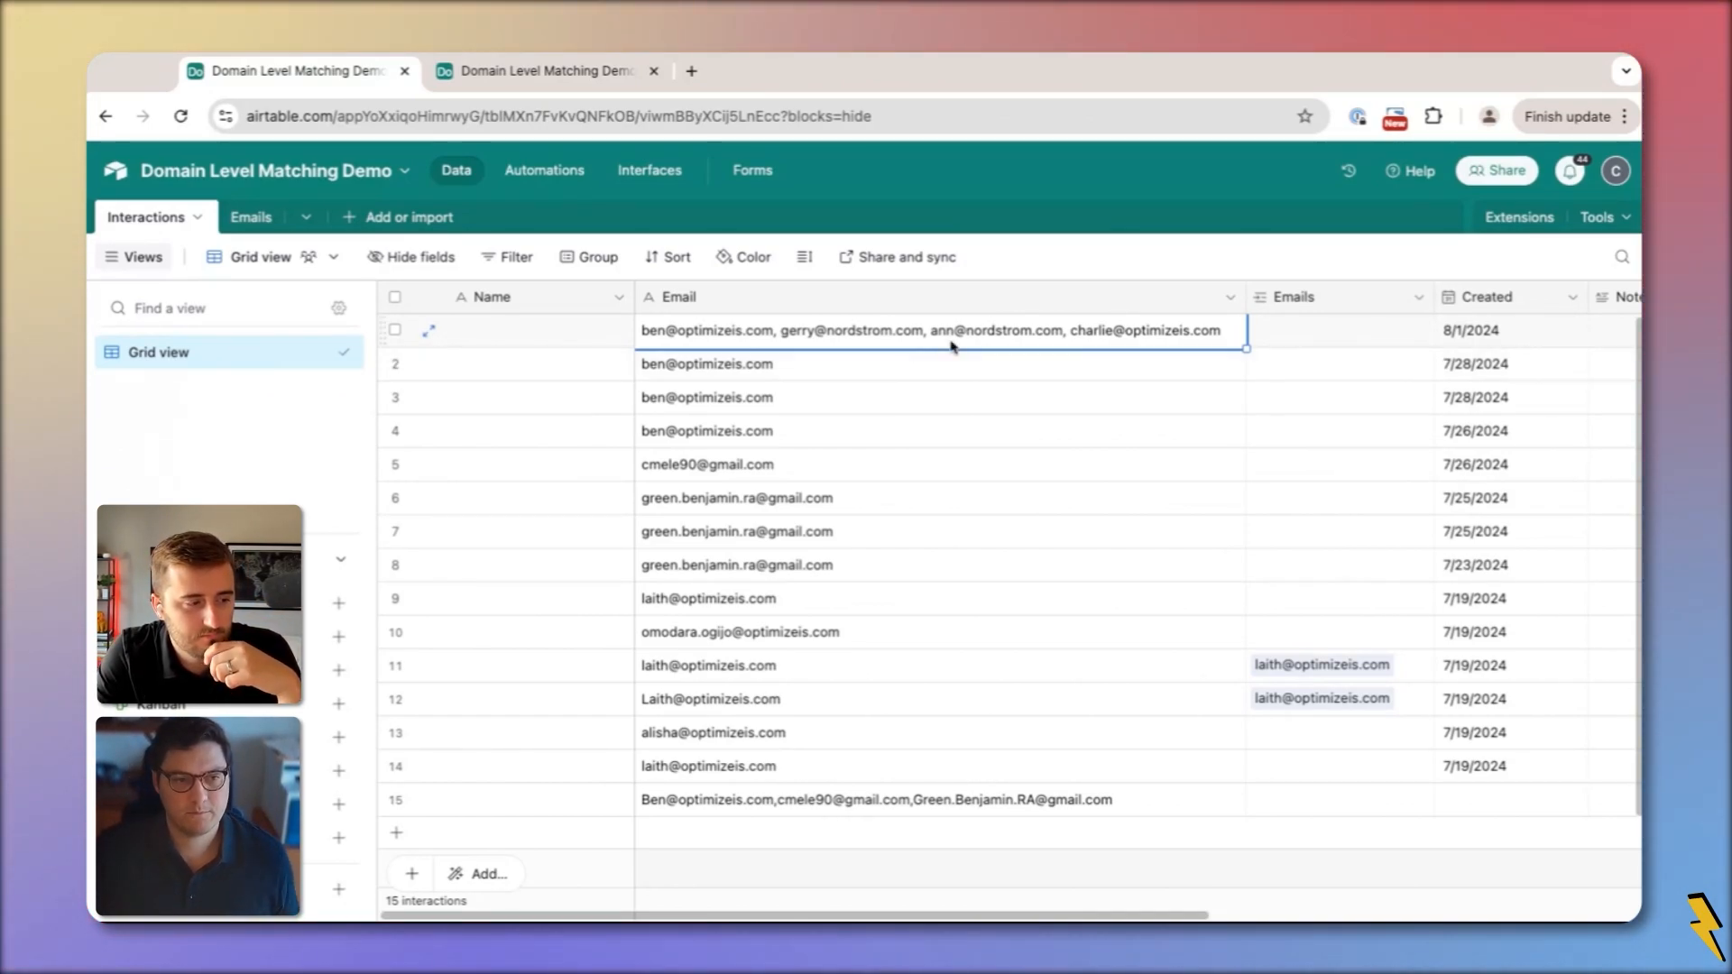
{"action": "key", "text": "ctrl+c"}
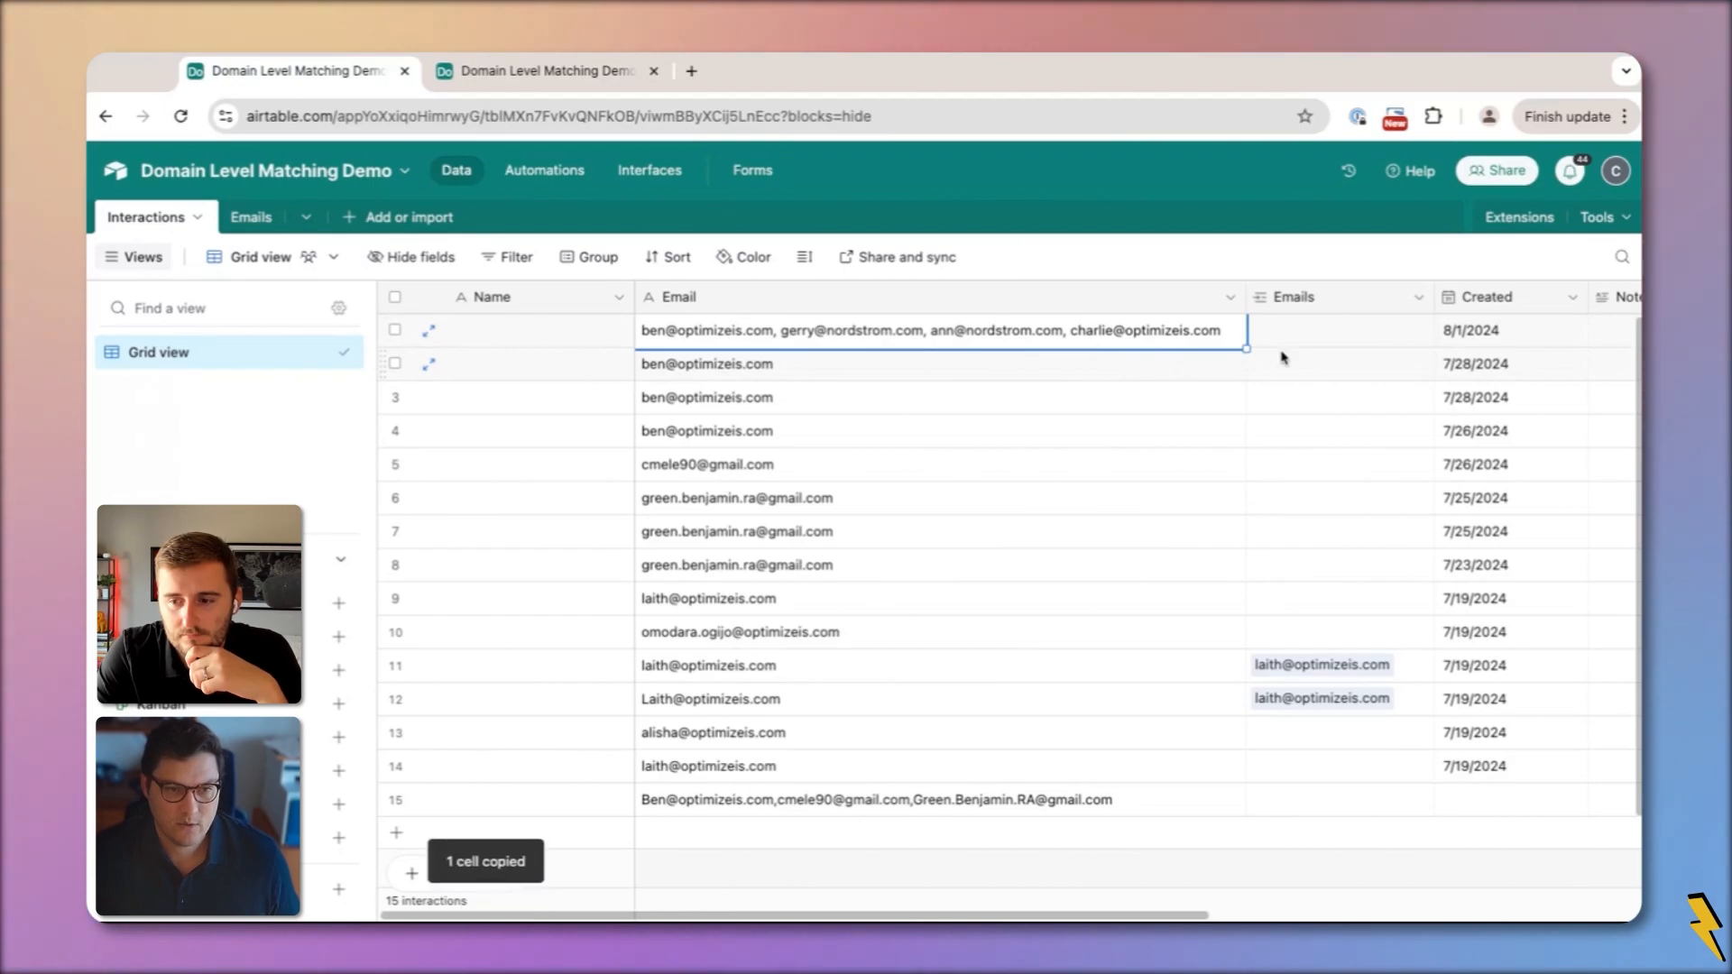
{"action": "left_click", "coordinate": [1323, 335]}
{"action": "double_click", "coordinate": [1119, 344]}
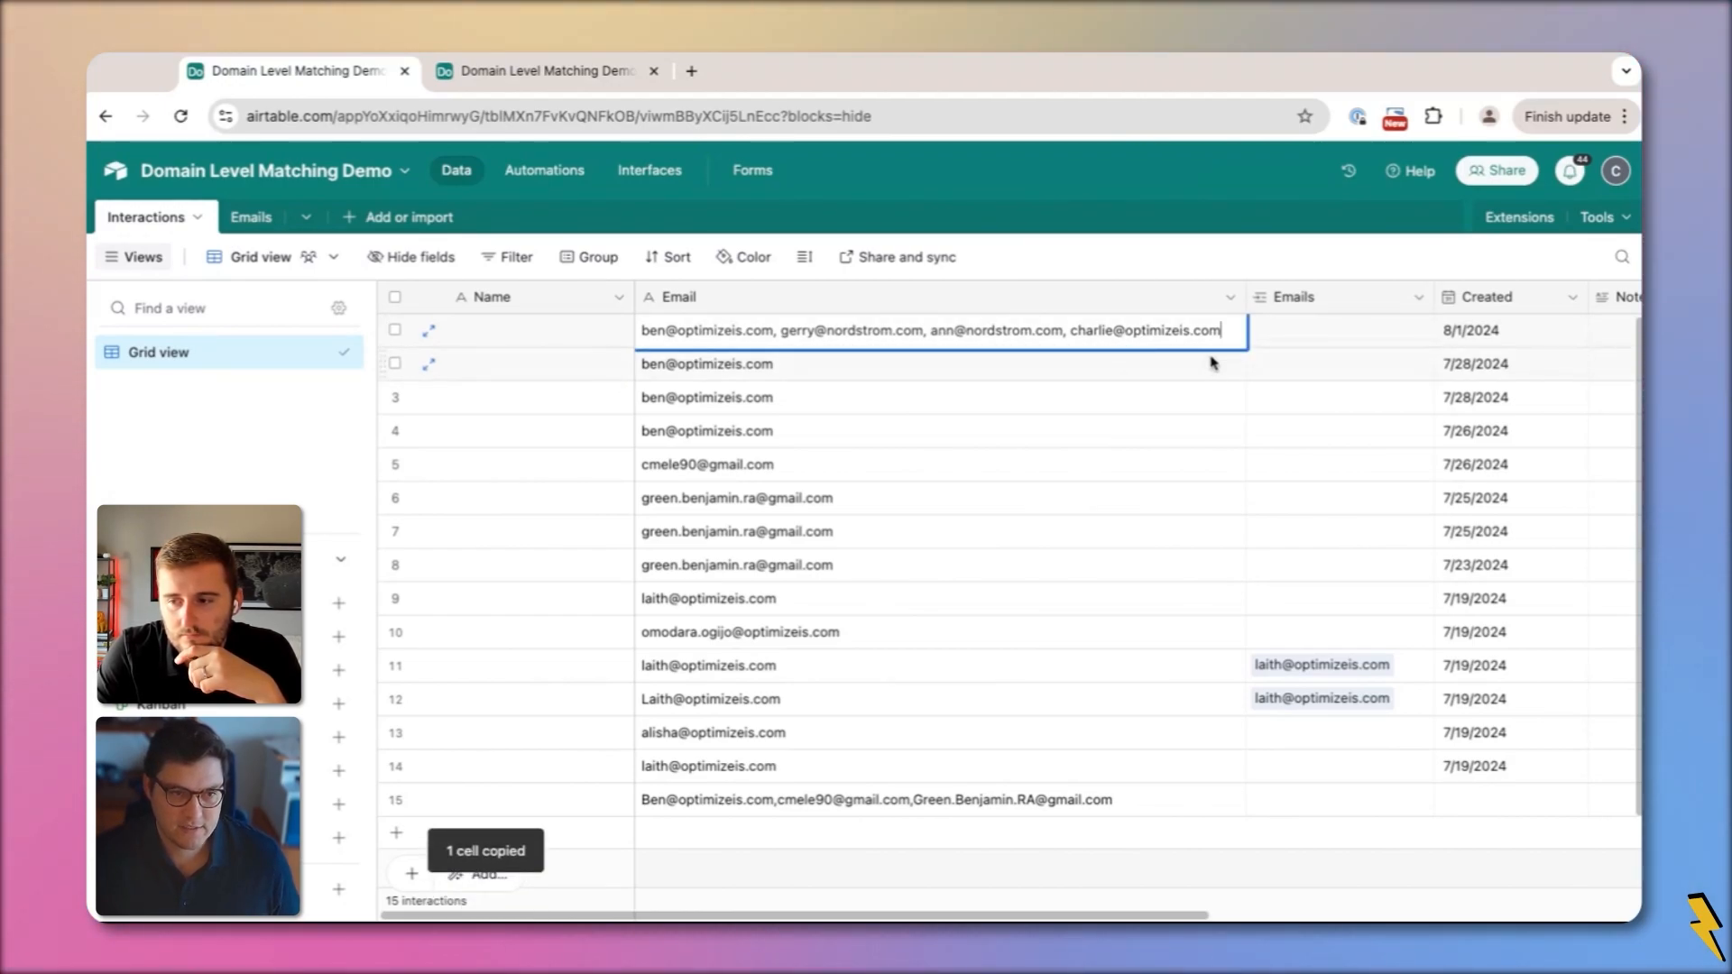
{"action": "type", "text": ","}
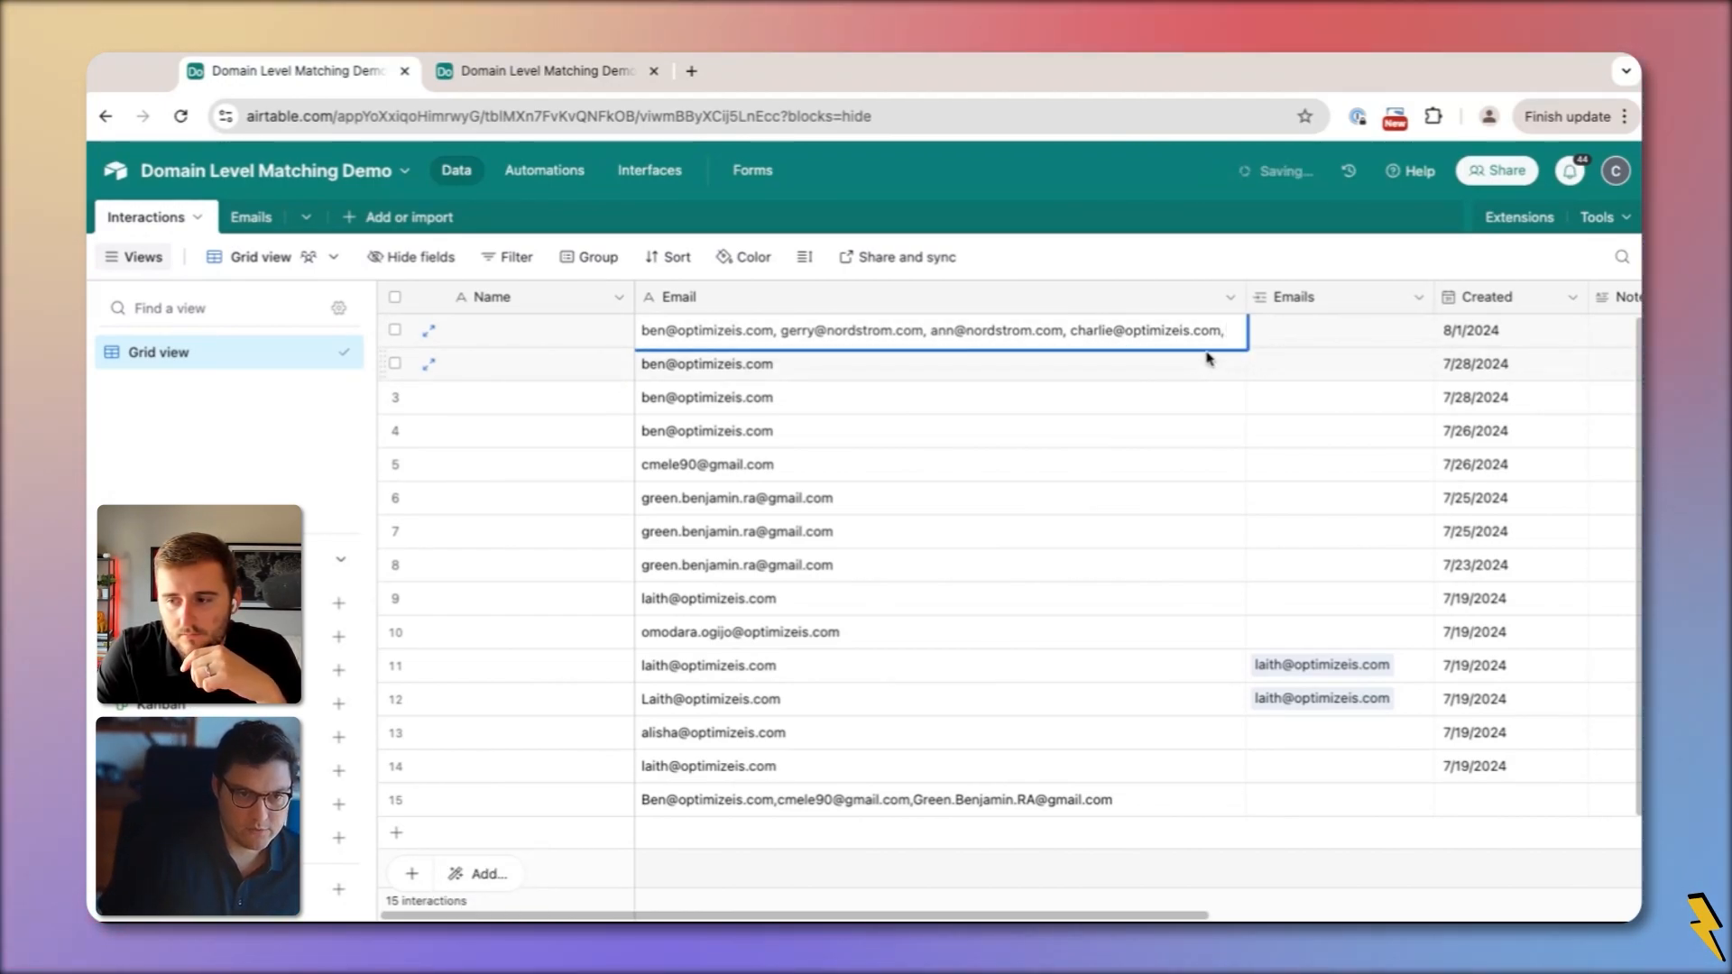
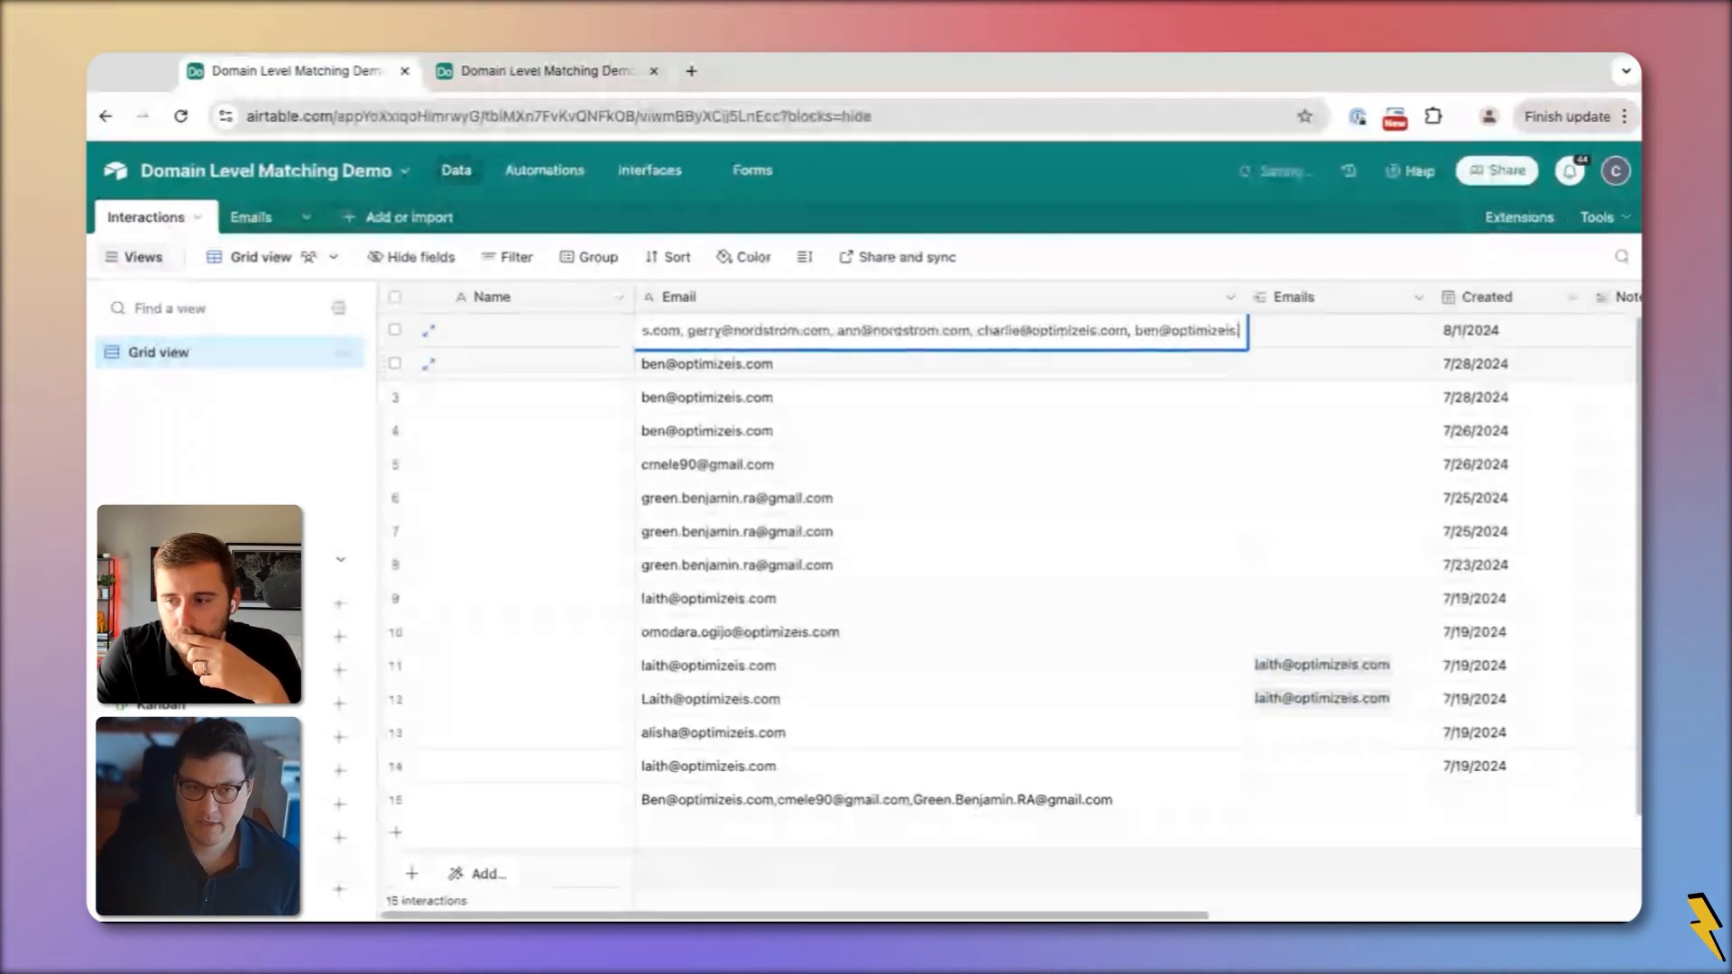
{"action": "key", "text": "Return"}
{"action": "left_click", "coordinate": [255, 217]}
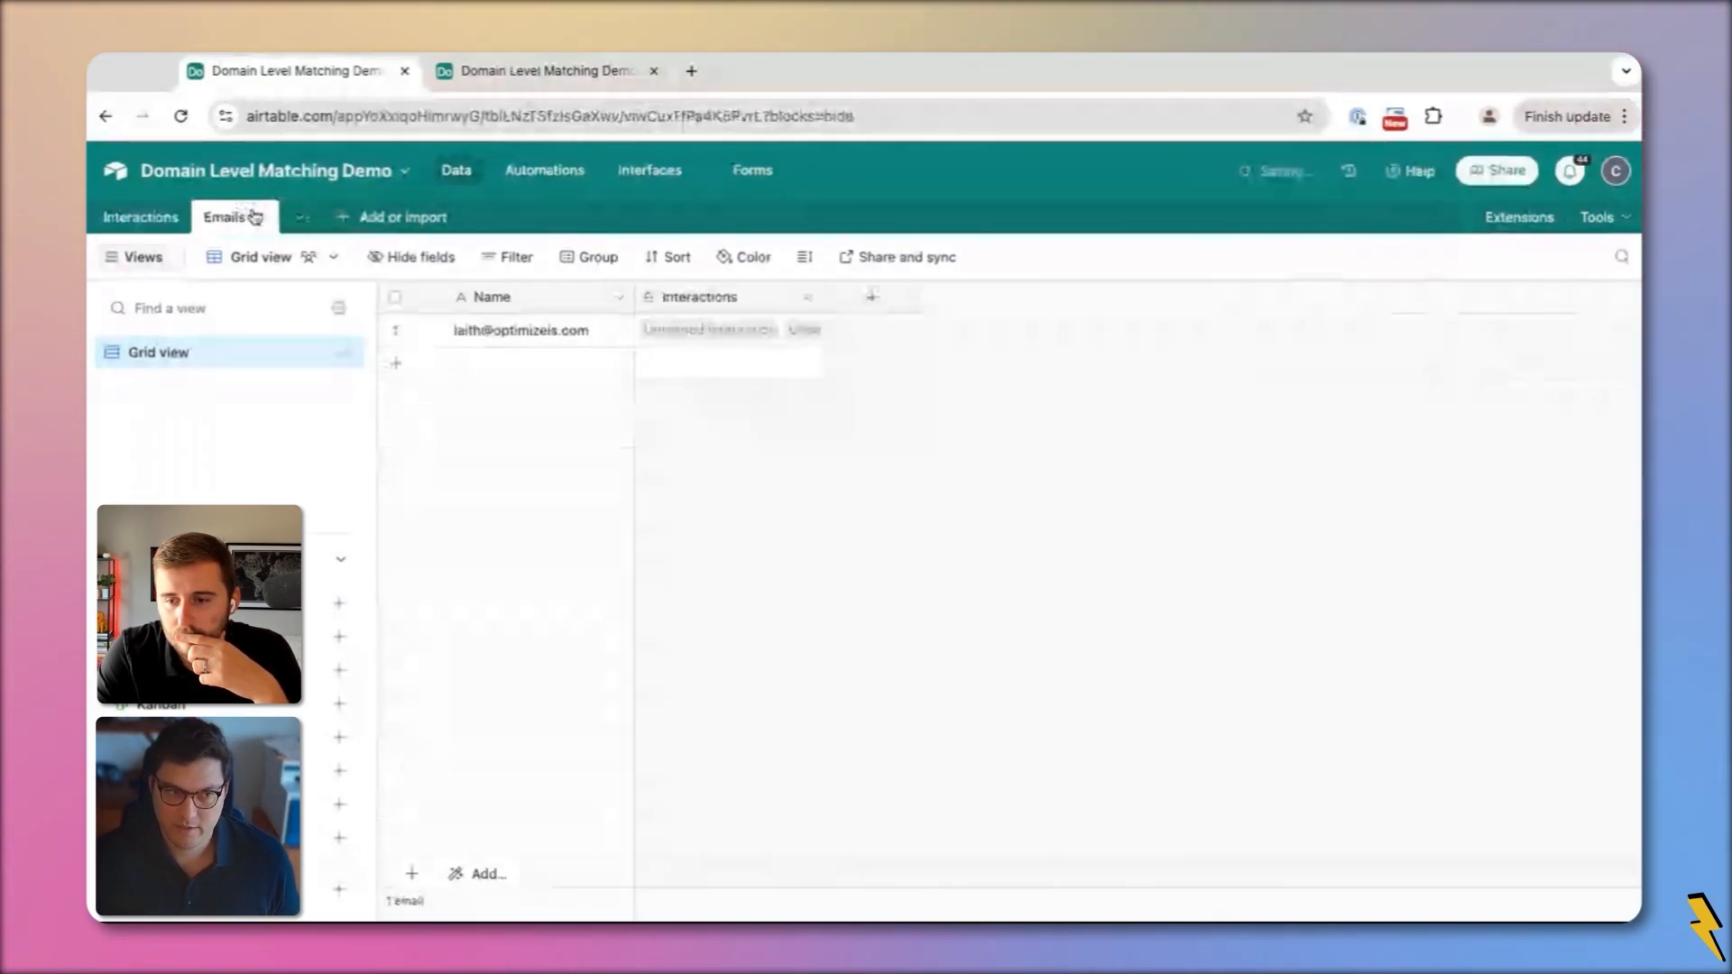
{"action": "left_click", "coordinate": [140, 217]}
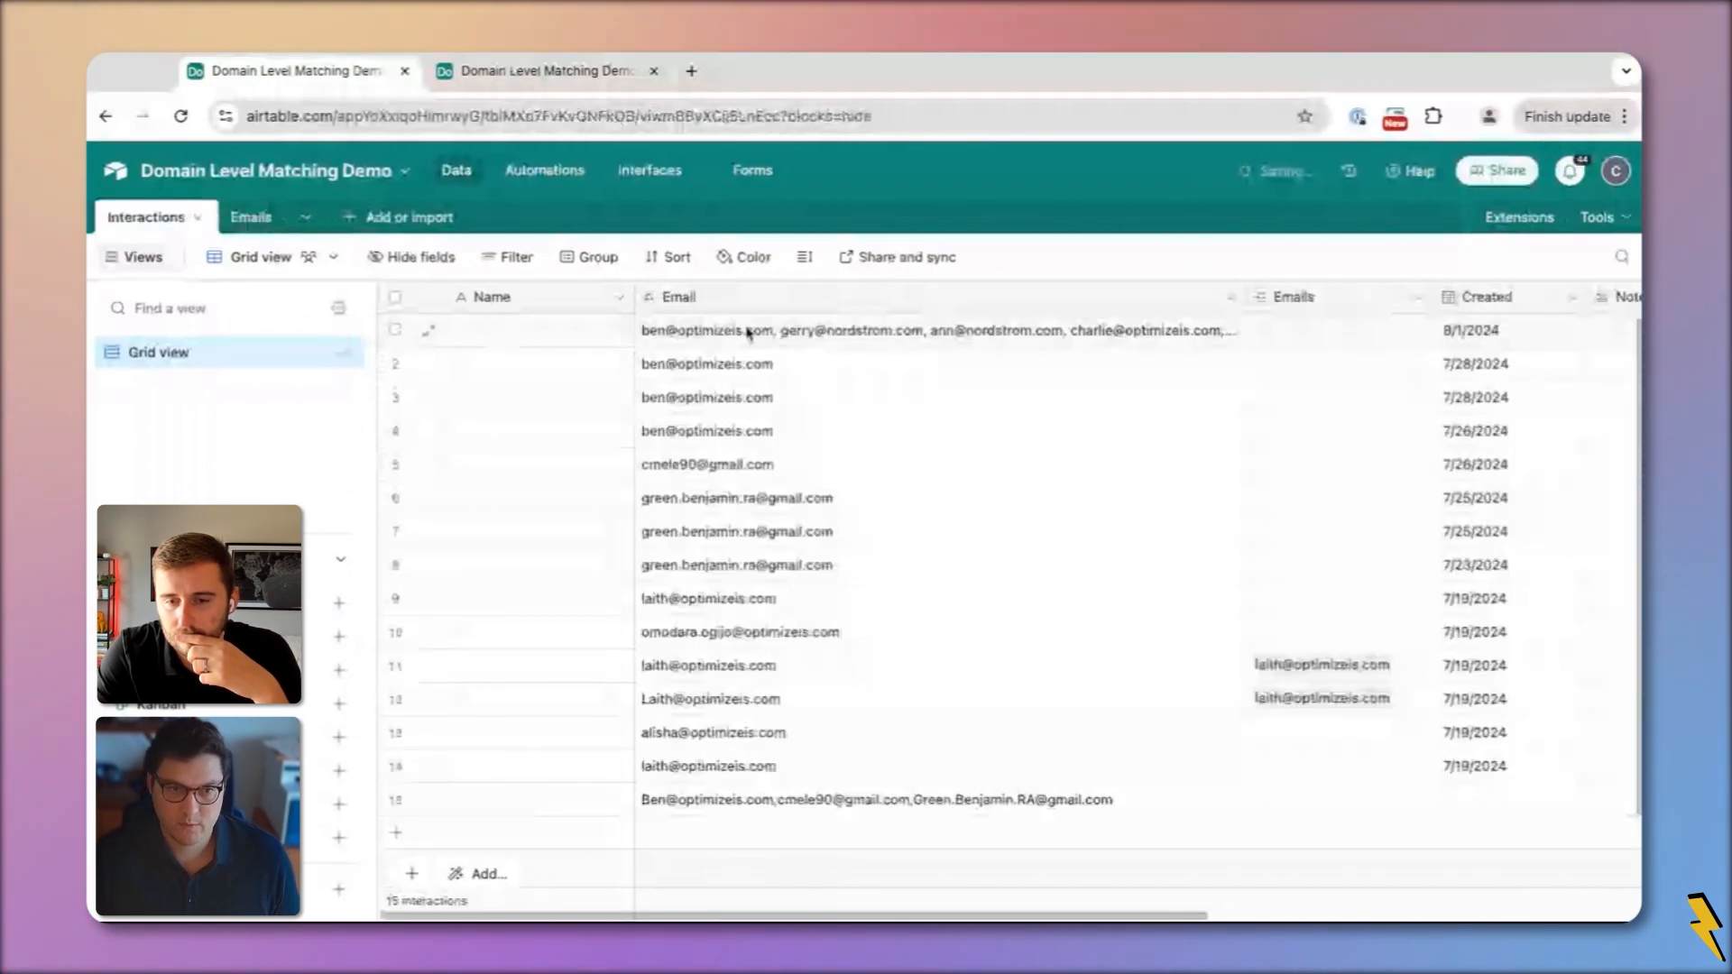
{"action": "left_click", "coordinate": [747, 332]}
{"action": "key", "text": "ctrl+c"}
{"action": "left_click", "coordinate": [1303, 329]}
{"action": "key", "text": "ctrl+v"}
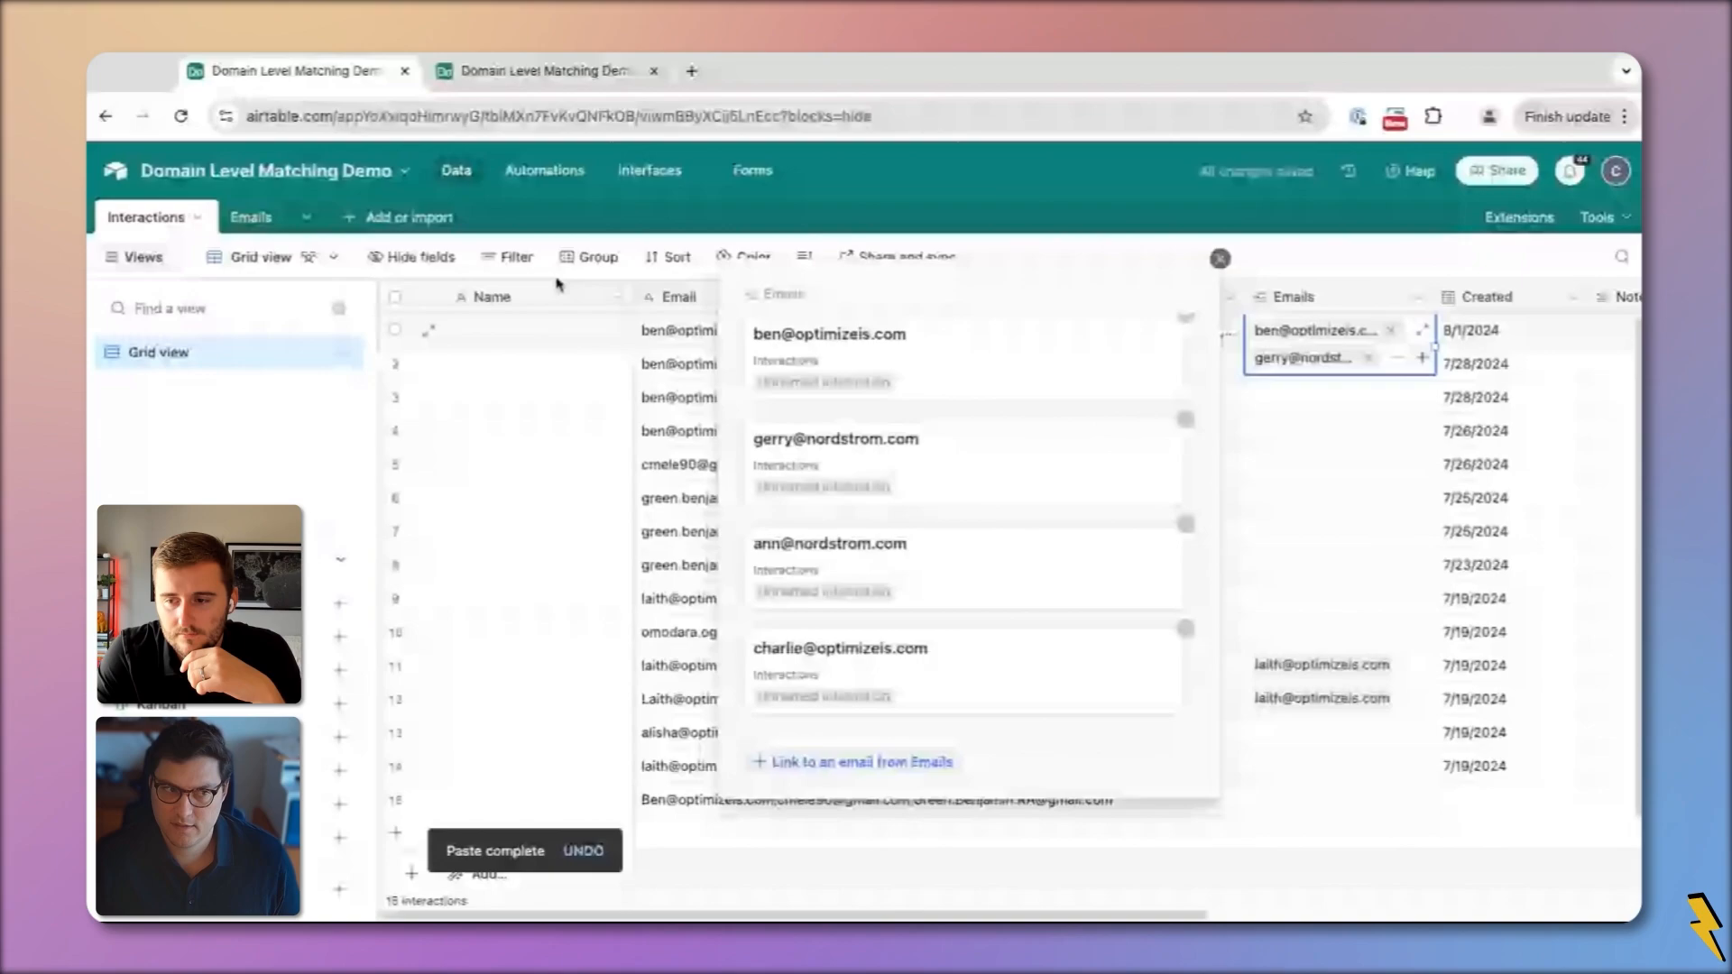
{"action": "left_click", "coordinate": [251, 216]}
{"action": "left_click", "coordinate": [527, 363]}
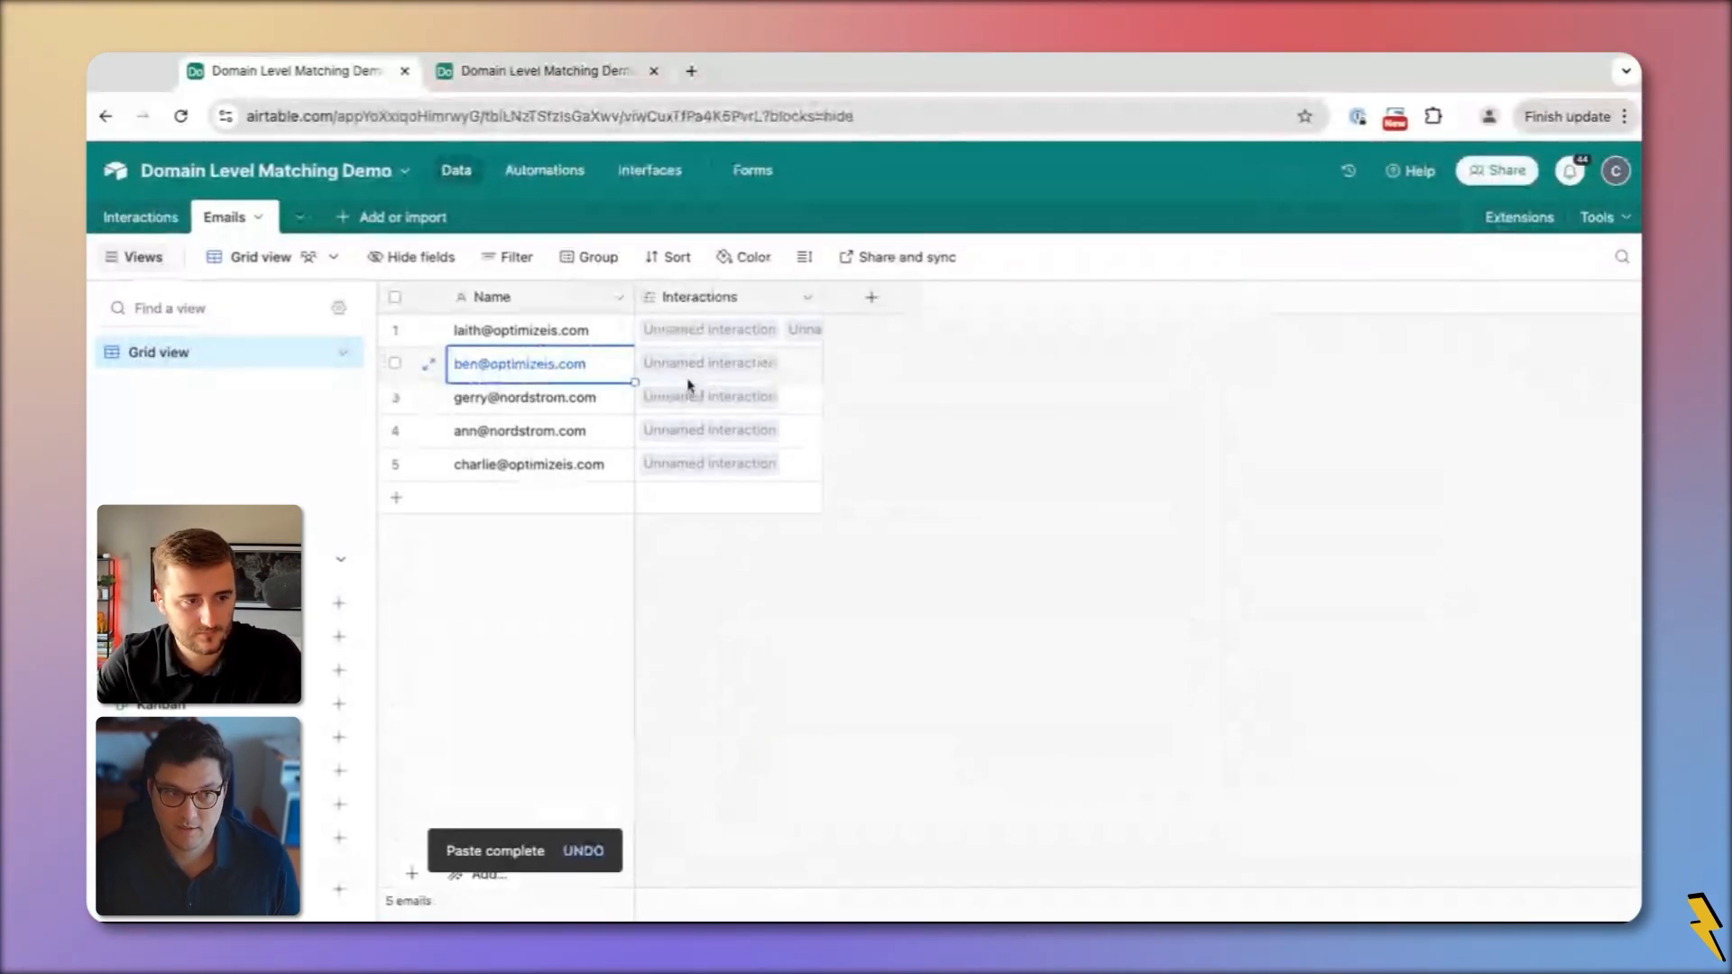
{"action": "left_click", "coordinate": [142, 217]}
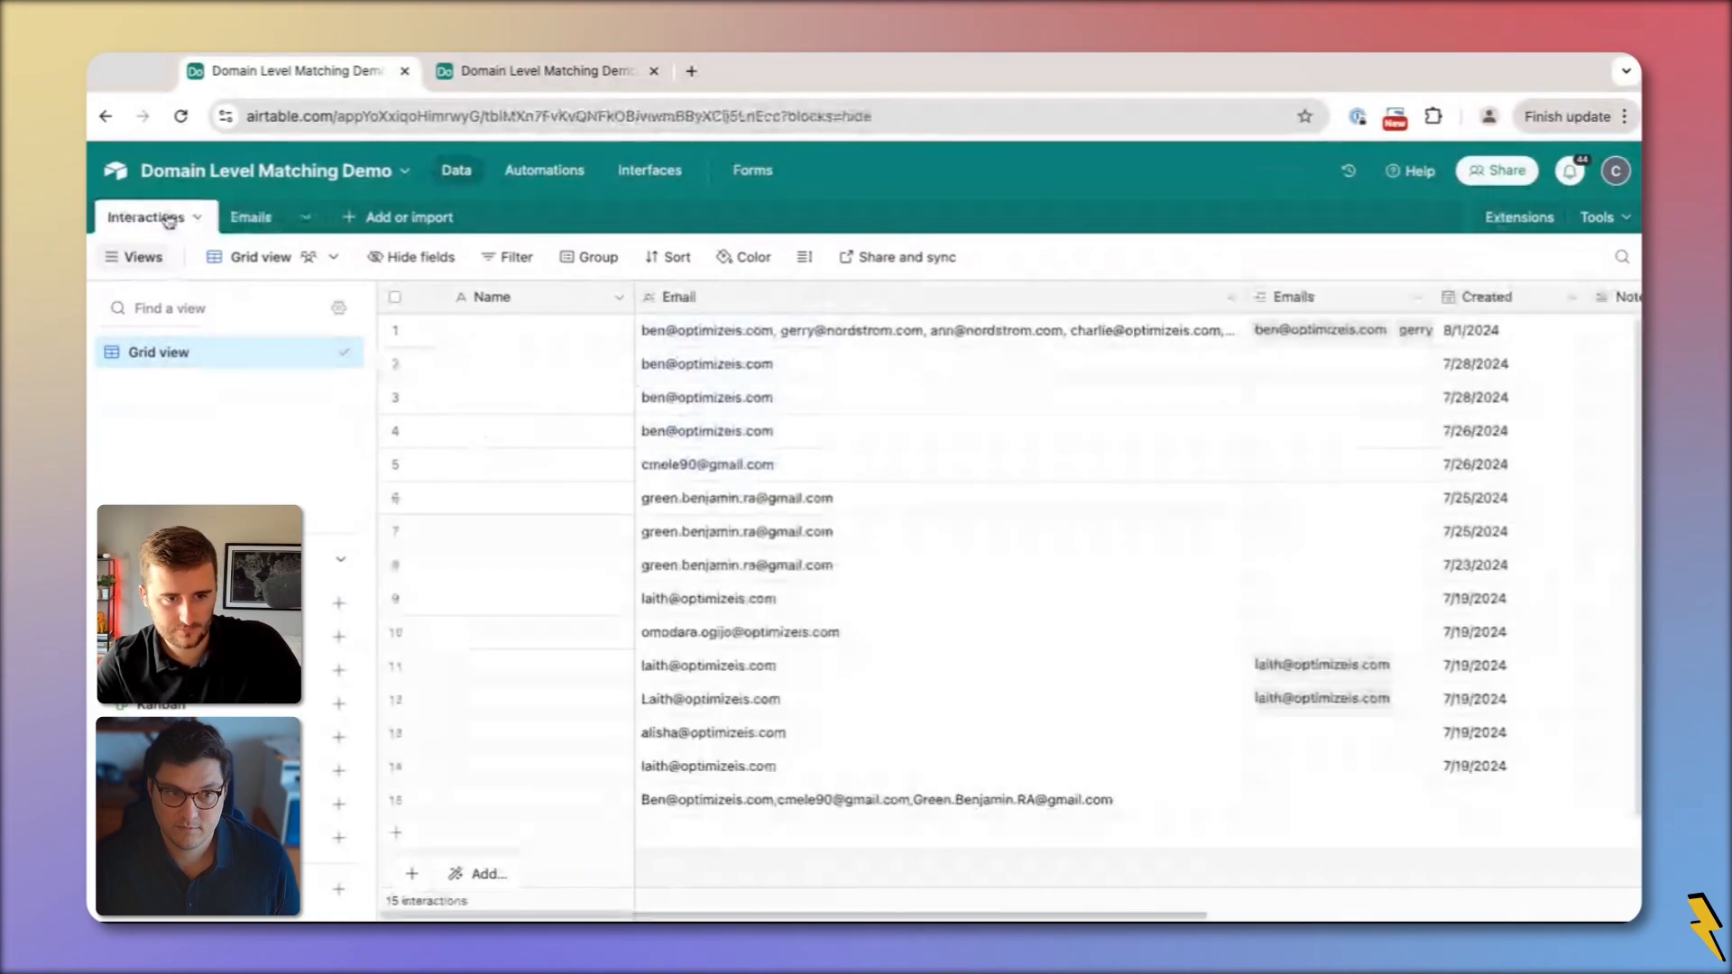
Open the email-linking automation to review its Update record action on Interactions
{"action": "left_click", "coordinate": [1124, 340]}
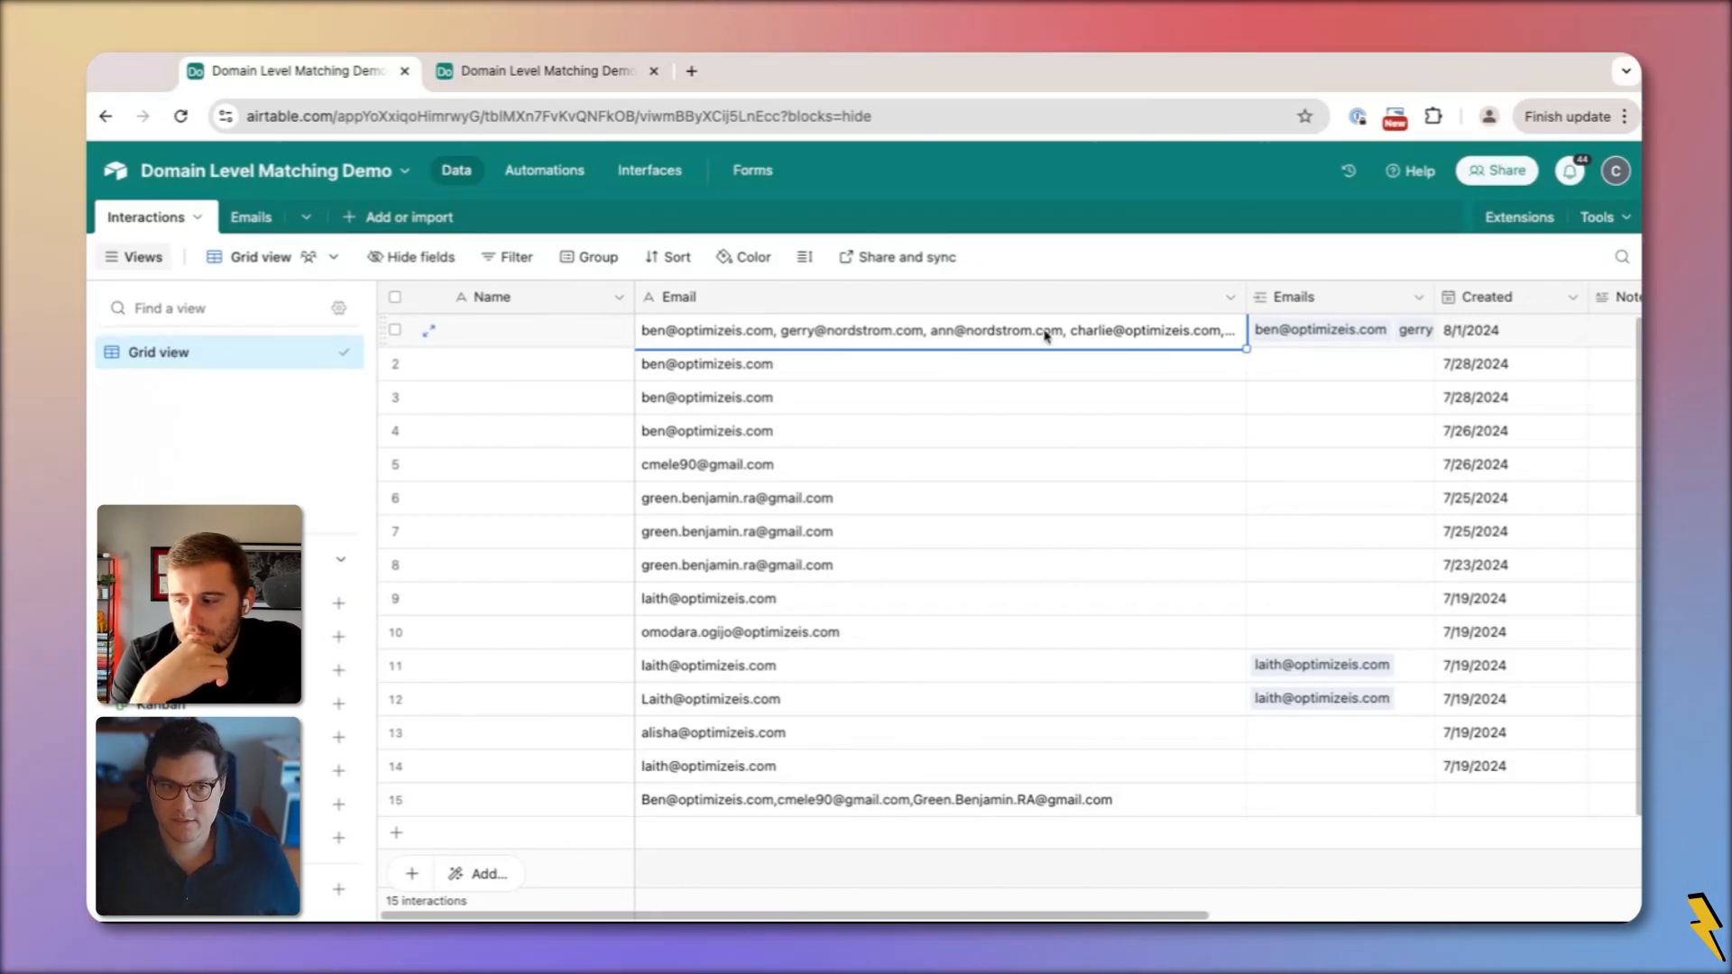
{"action": "left_click", "coordinate": [540, 172]}
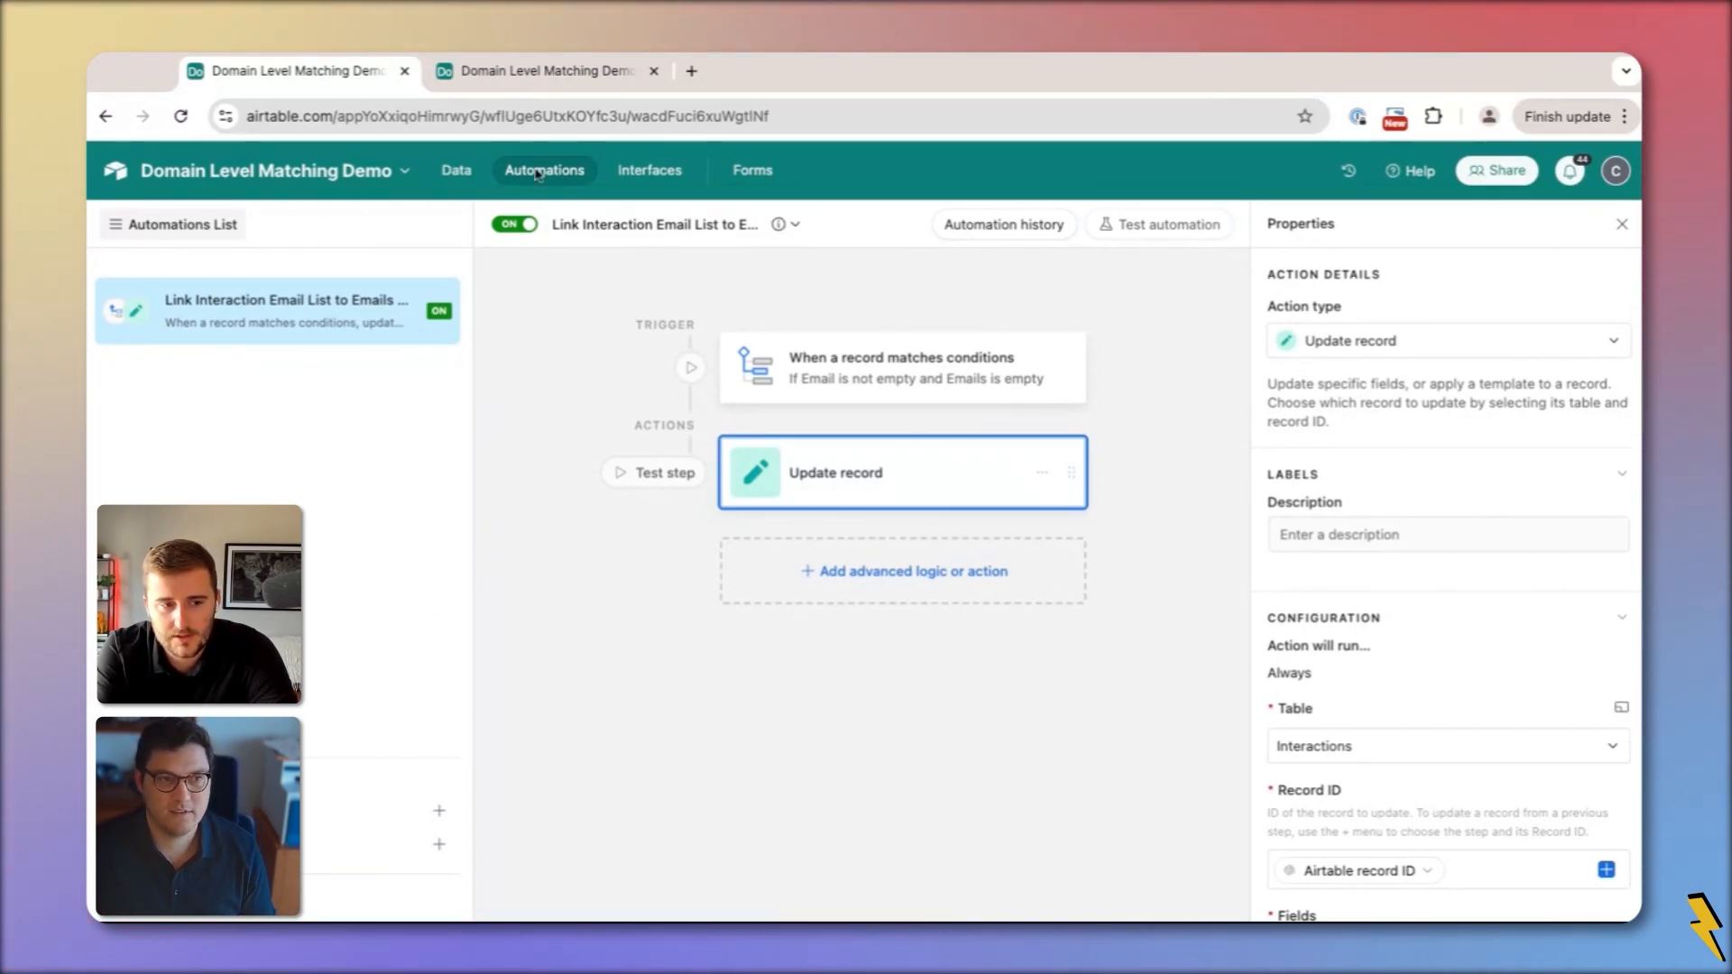
Leave the automation editor and return to the Interactions grid via Data
{"action": "left_click", "coordinate": [454, 171]}
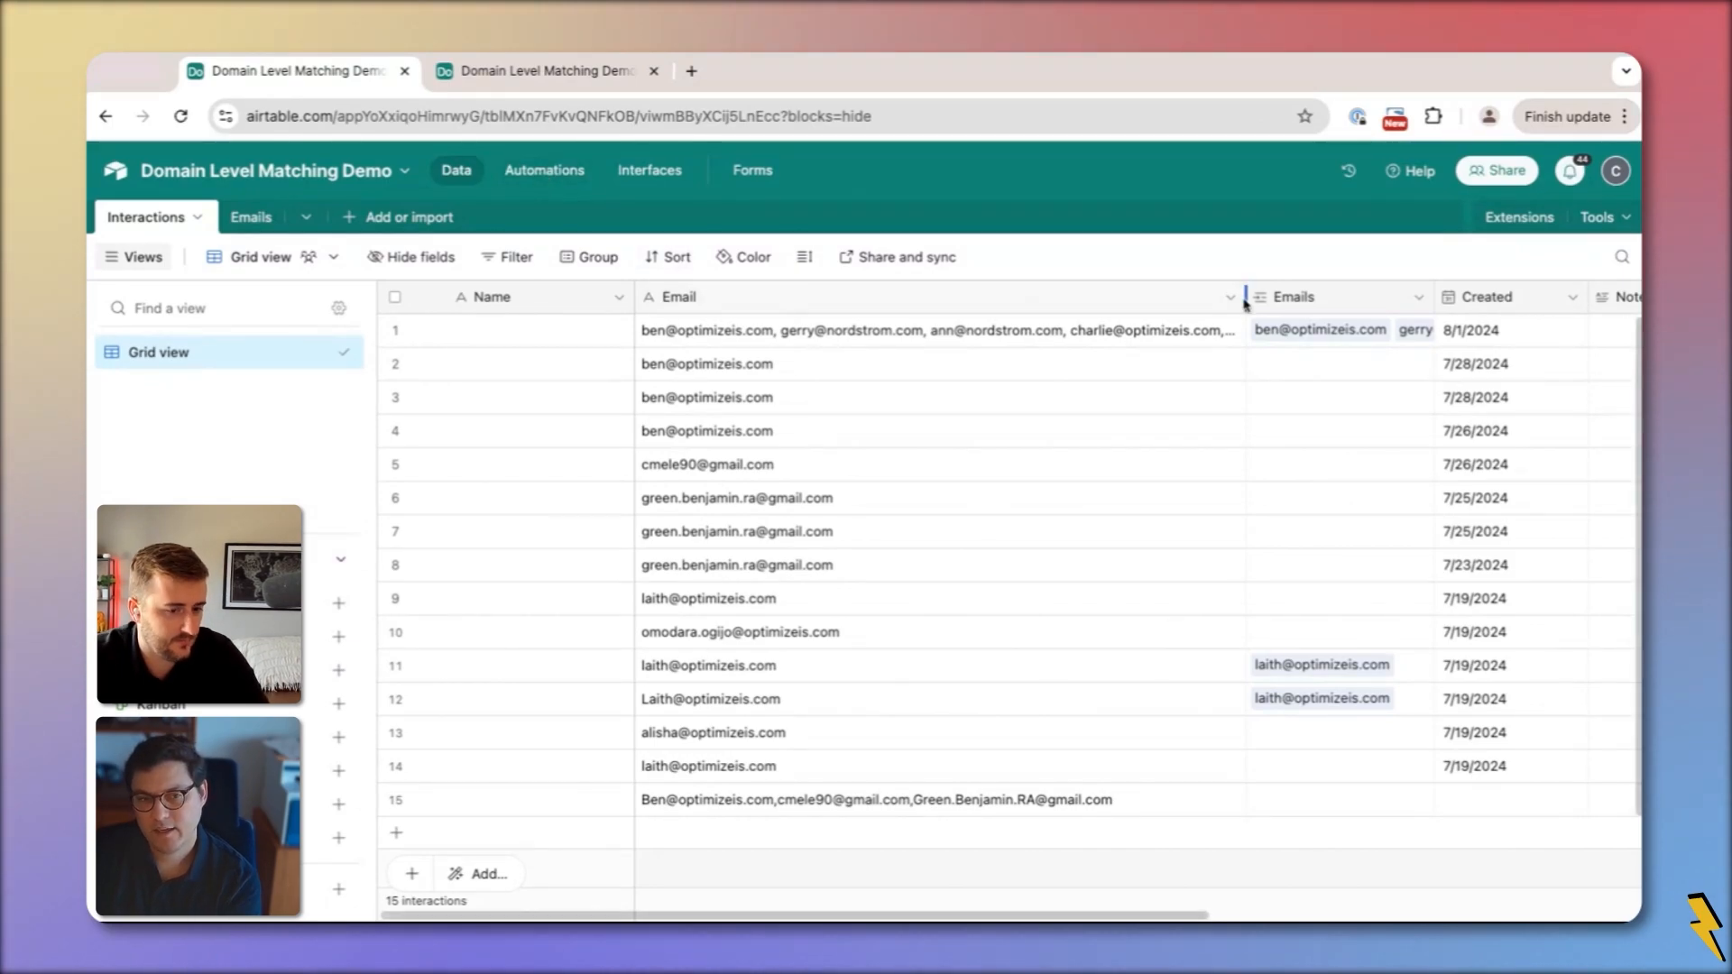
Clear and restore row 2's email address to trigger the linking automation
{"action": "left_click", "coordinate": [1290, 370]}
{"action": "left_click", "coordinate": [957, 365]}
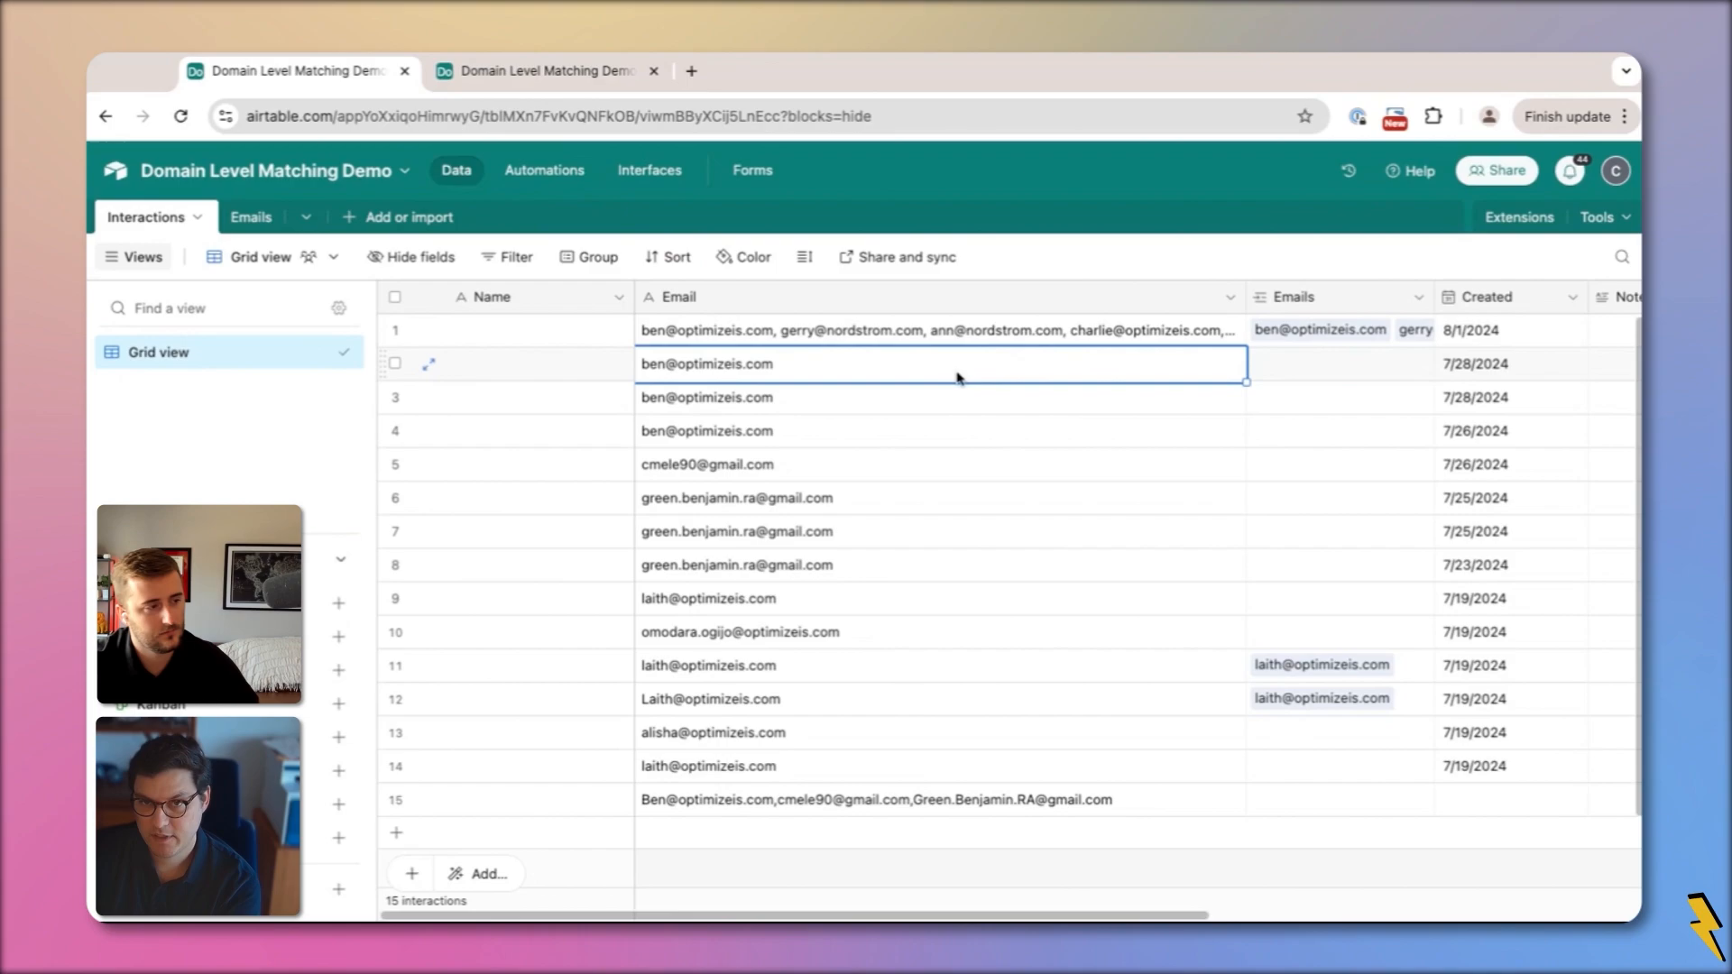
{"action": "left_click", "coordinate": [542, 173]}
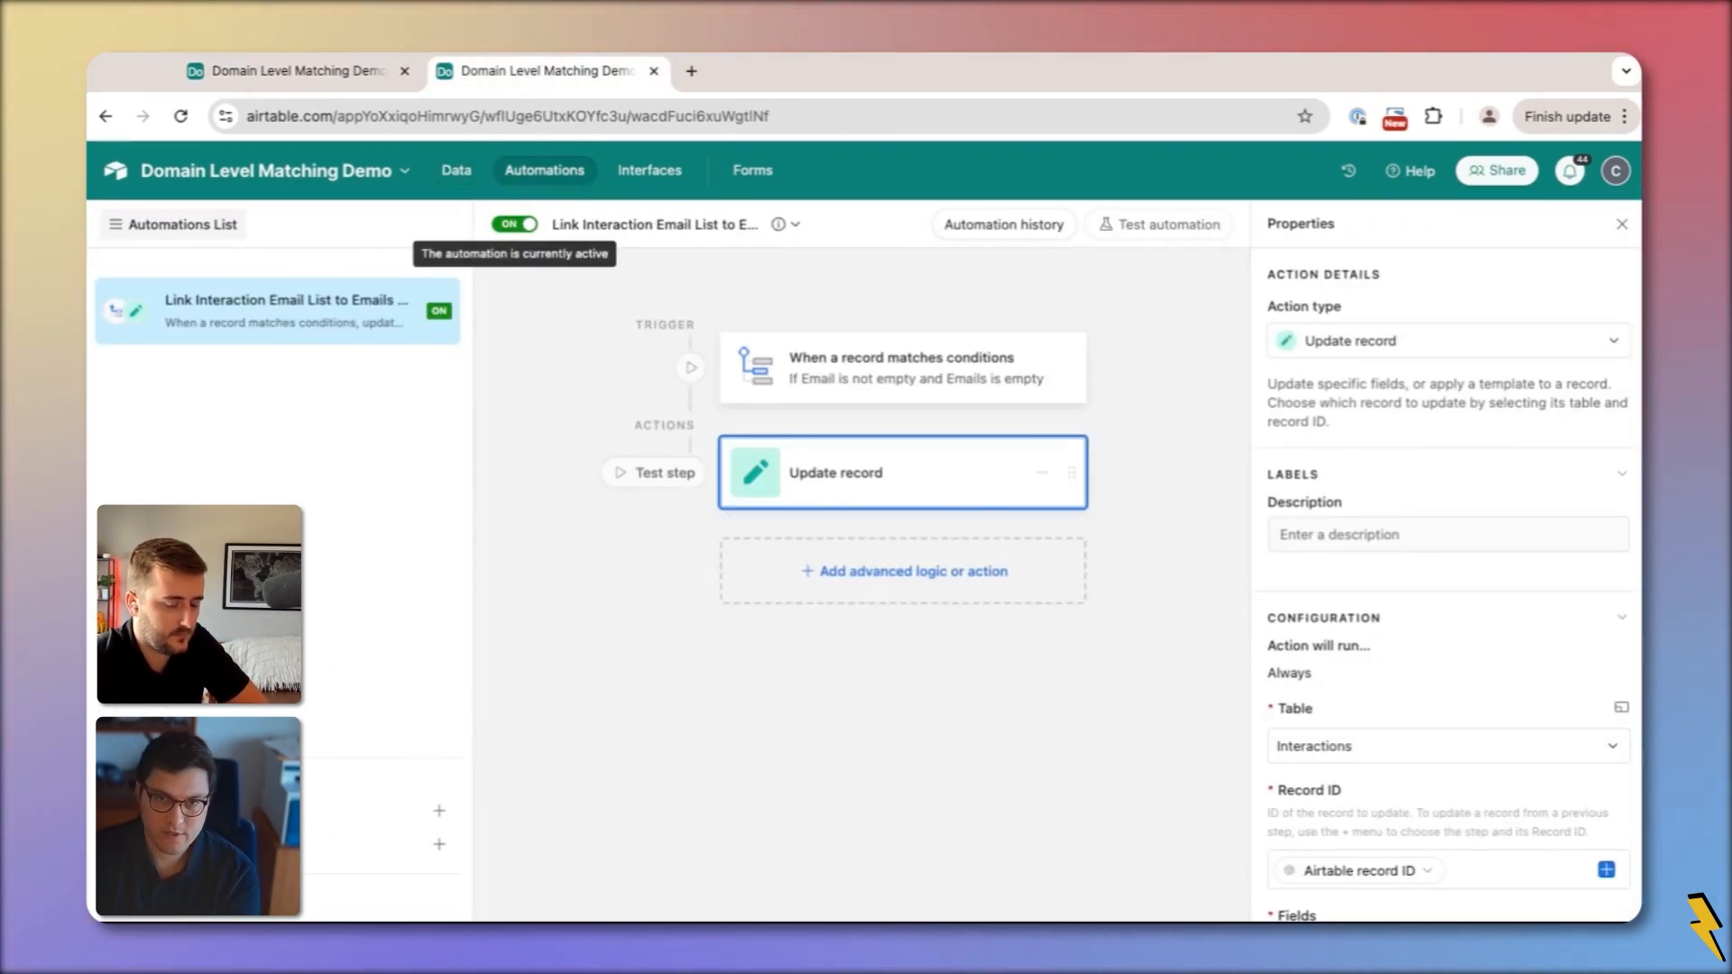
{"action": "left_click", "coordinate": [293, 76]}
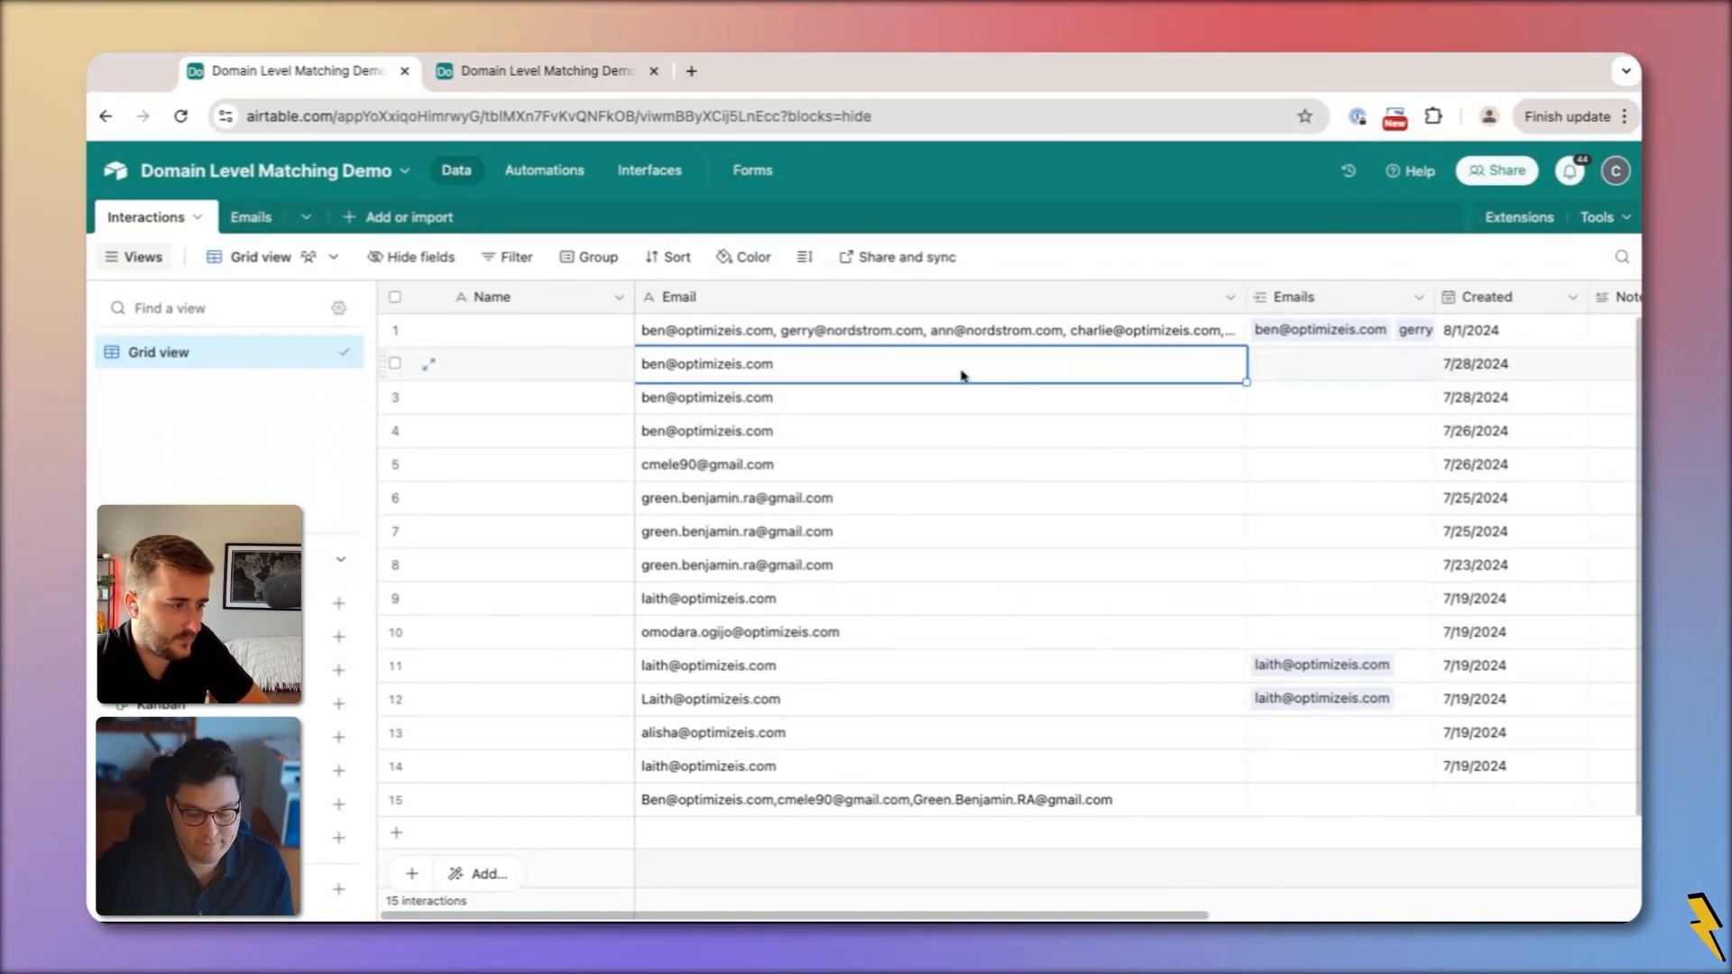
{"action": "key", "text": "BackSpace"}
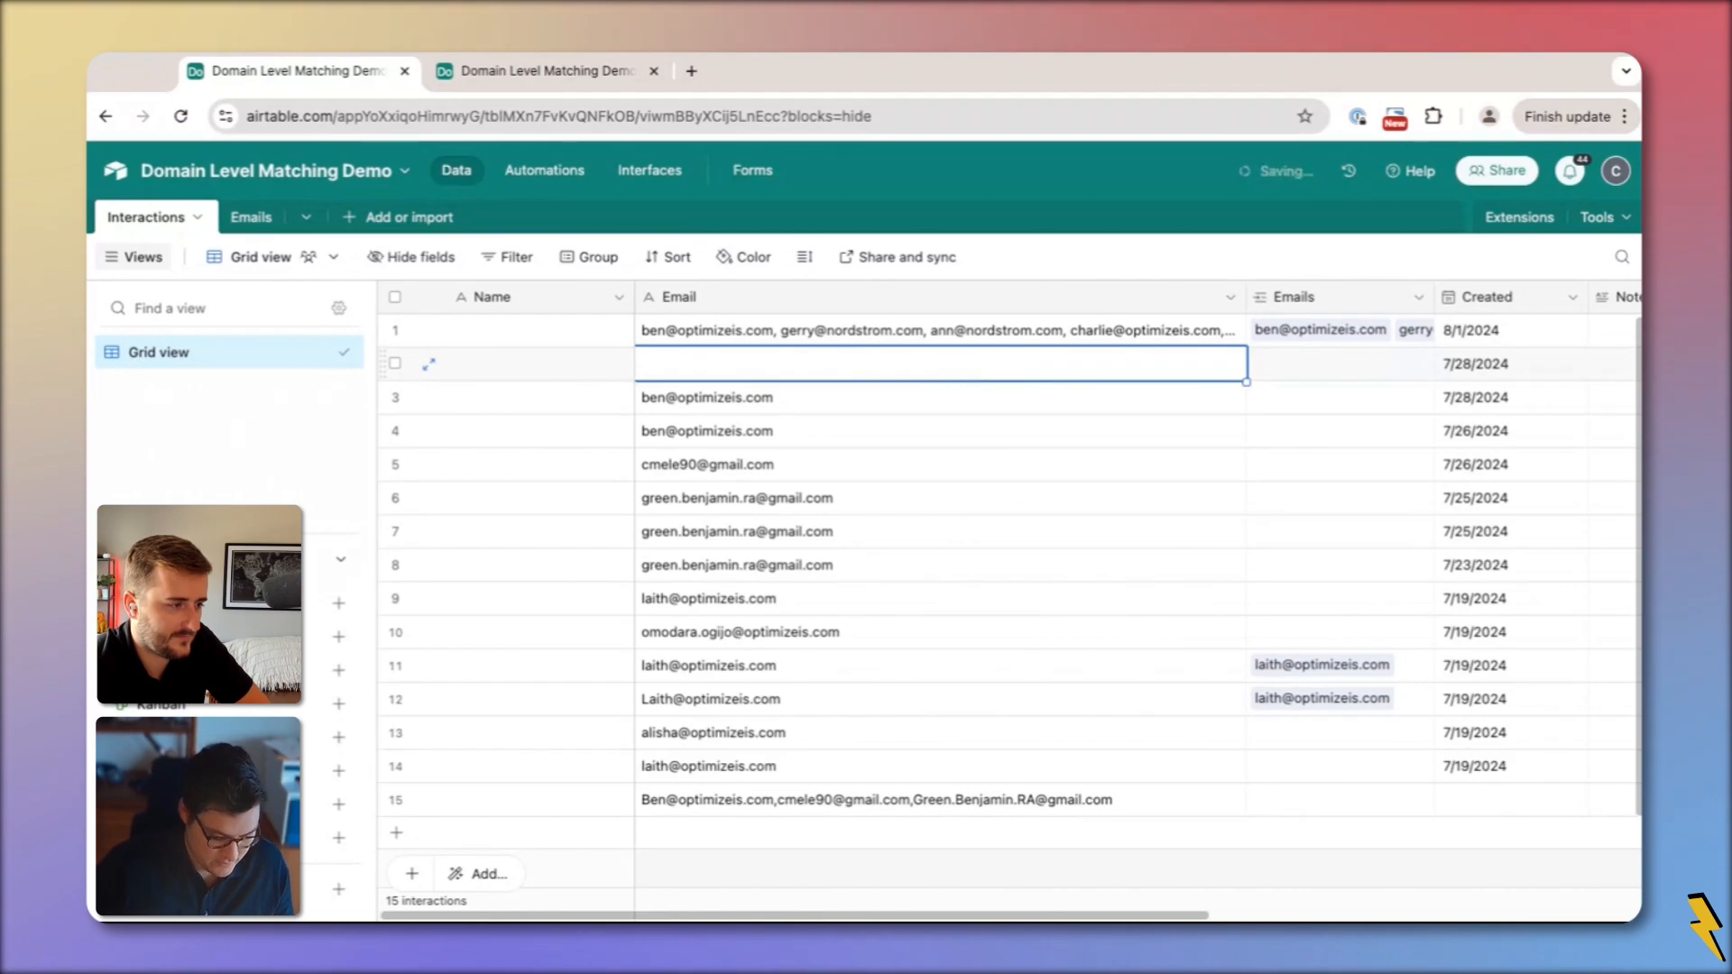
{"action": "key", "text": "ctrl+z"}
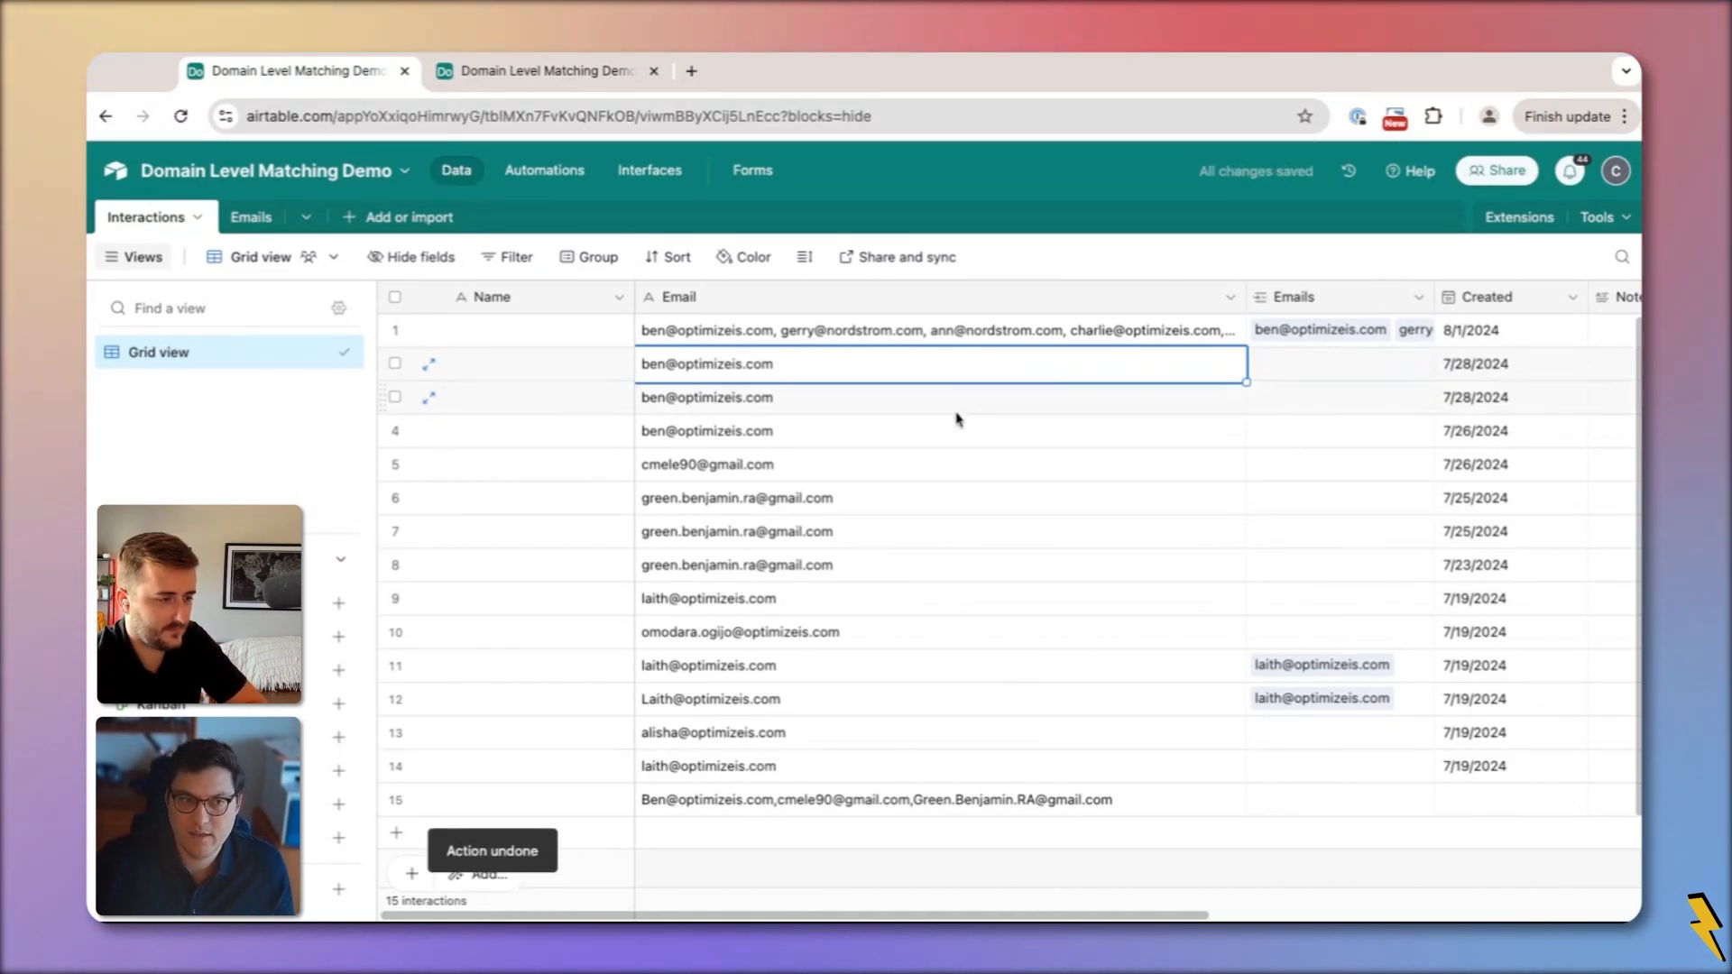
{"action": "left_click", "coordinate": [894, 500]}
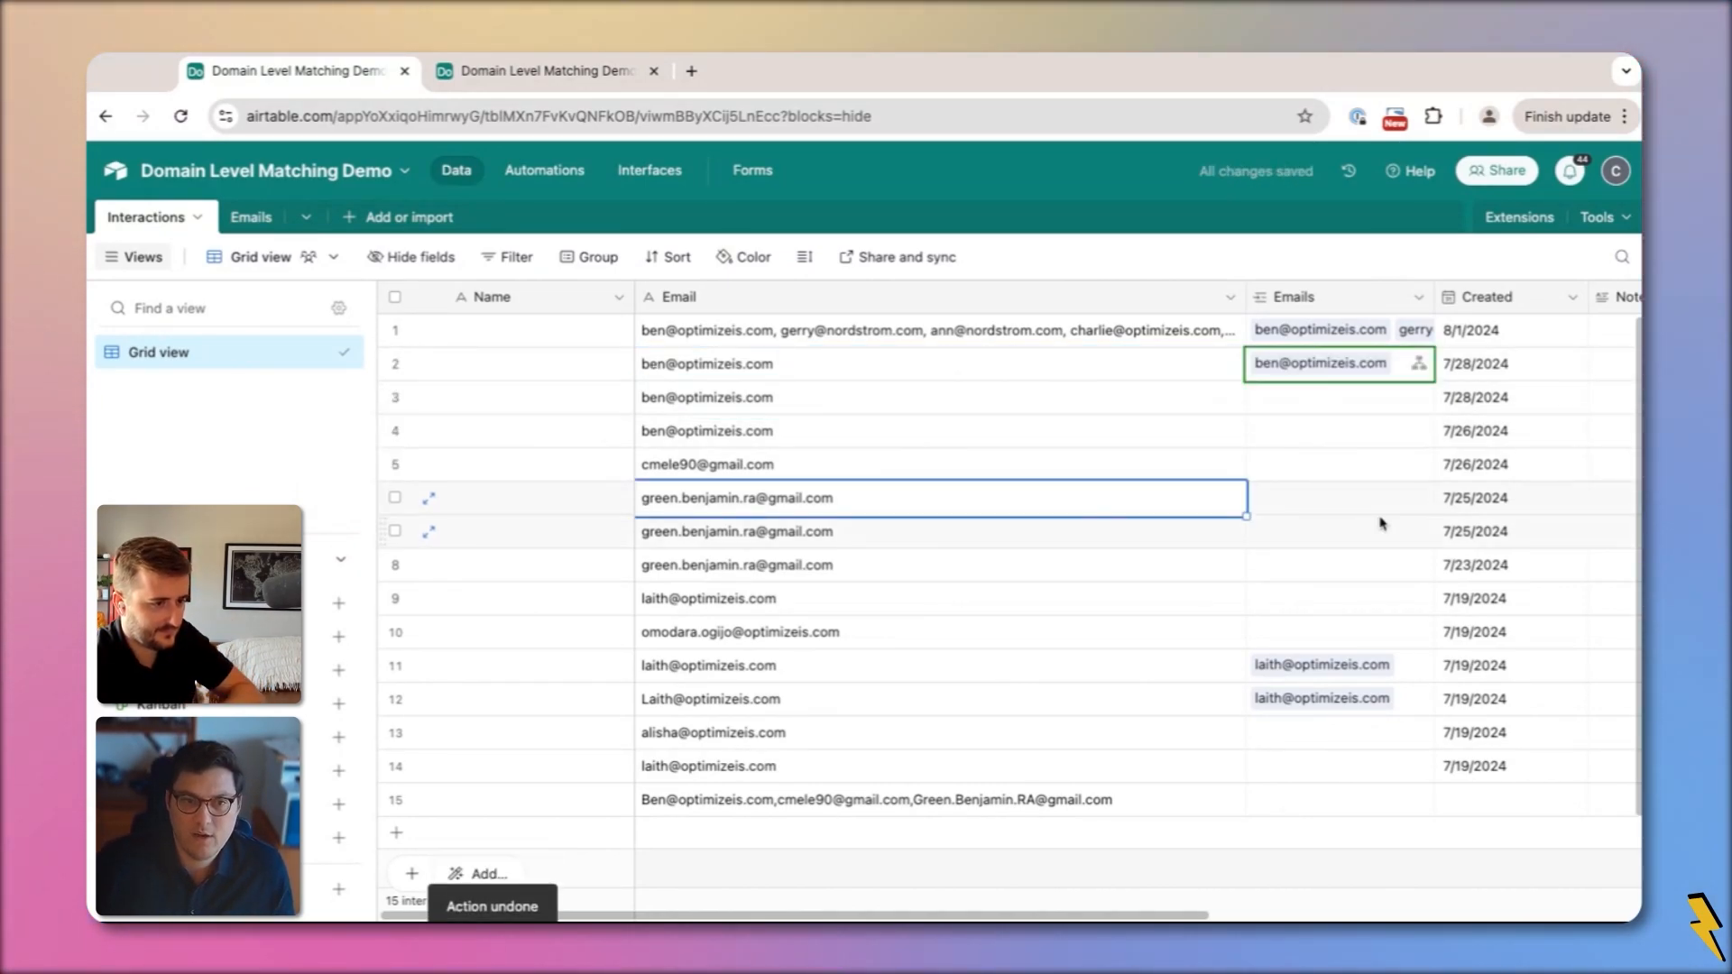
{"action": "left_click", "coordinate": [1317, 499]}
{"action": "left_click", "coordinate": [1263, 497]}
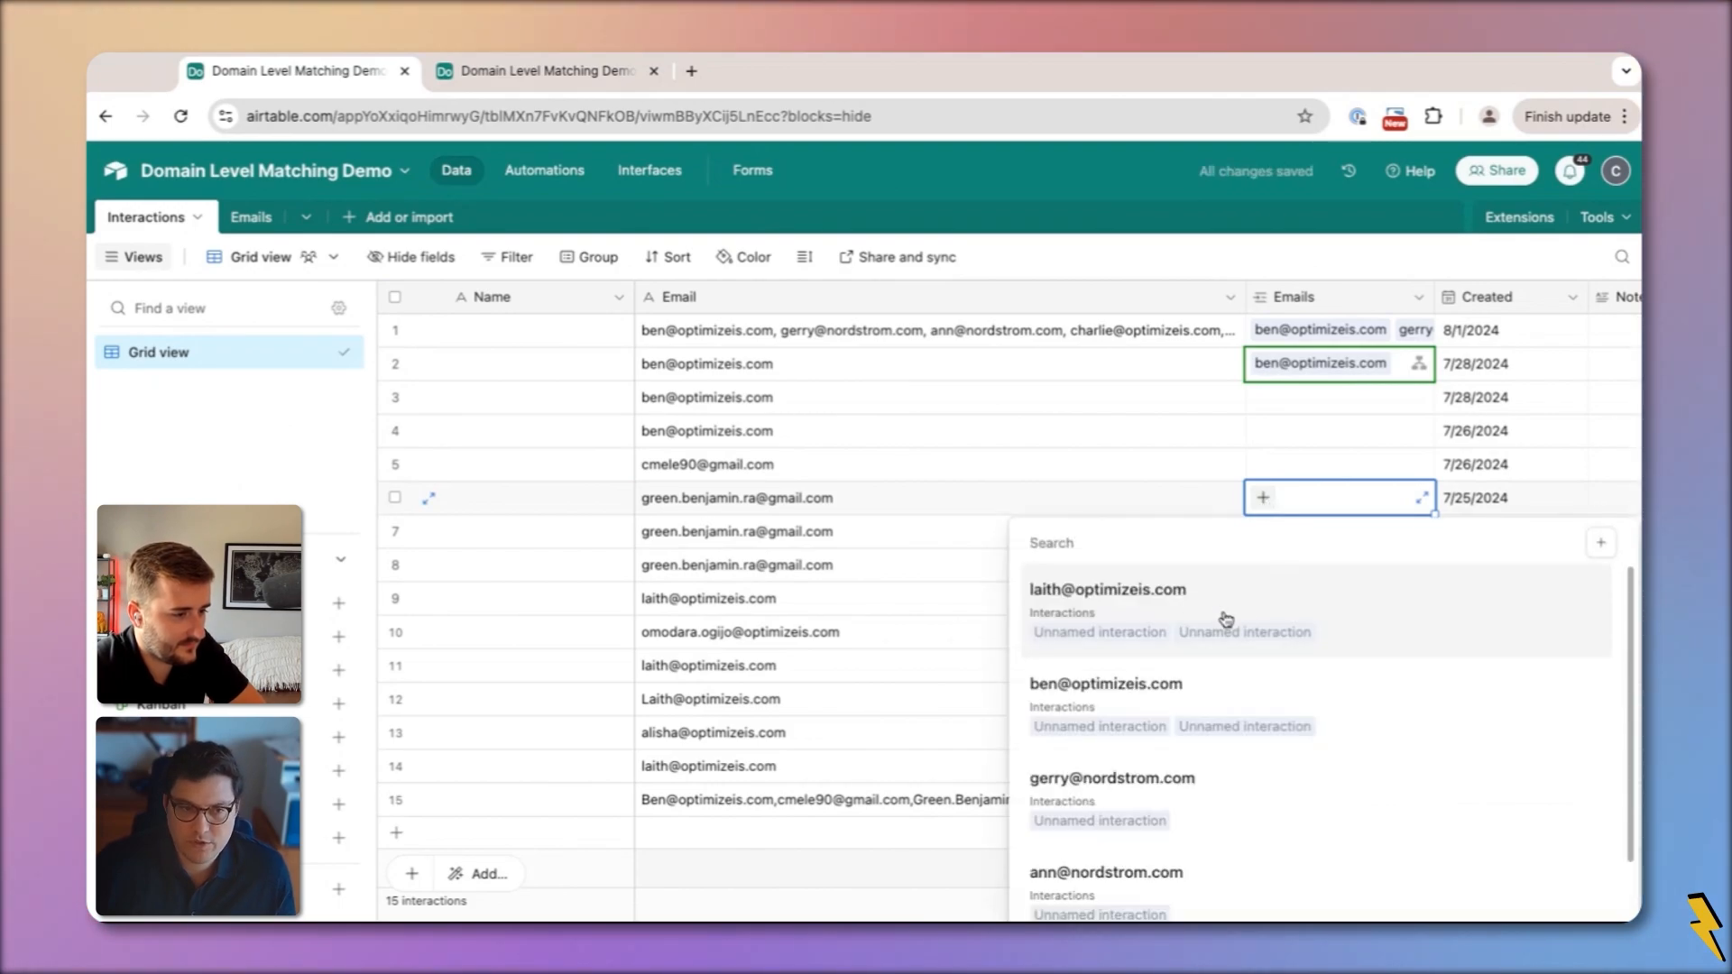
{"action": "left_click", "coordinate": [1295, 611]}
{"action": "key", "text": "Delete"}
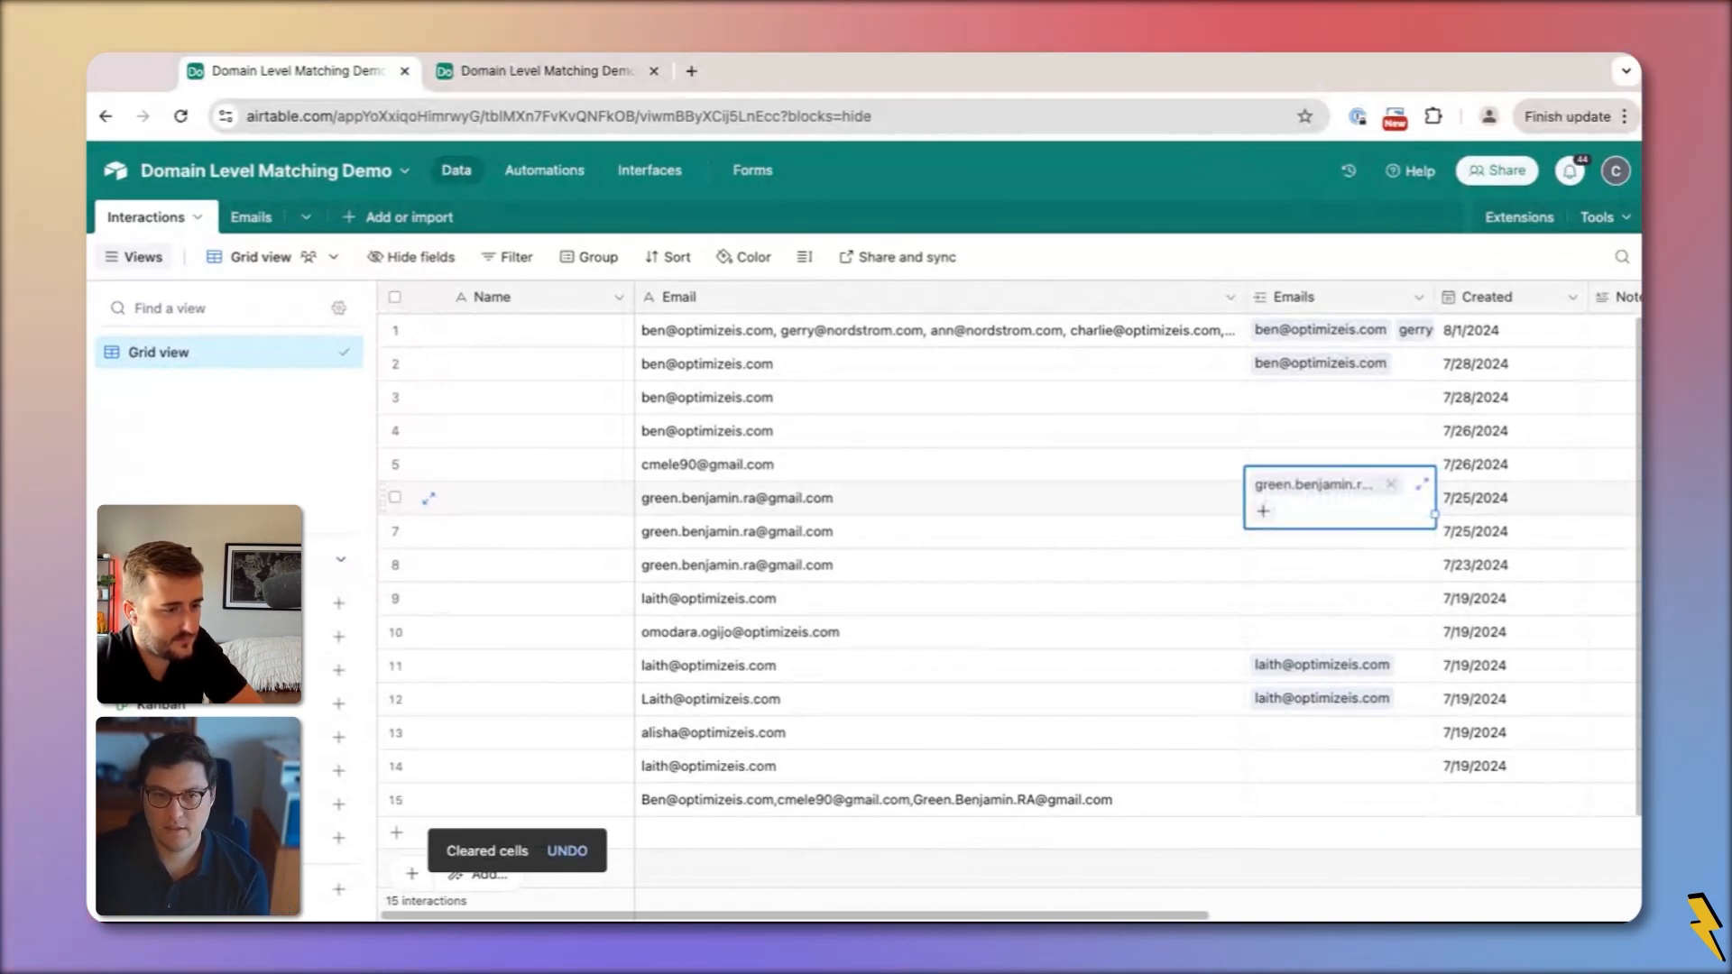
{"action": "left_click", "coordinate": [982, 397]}
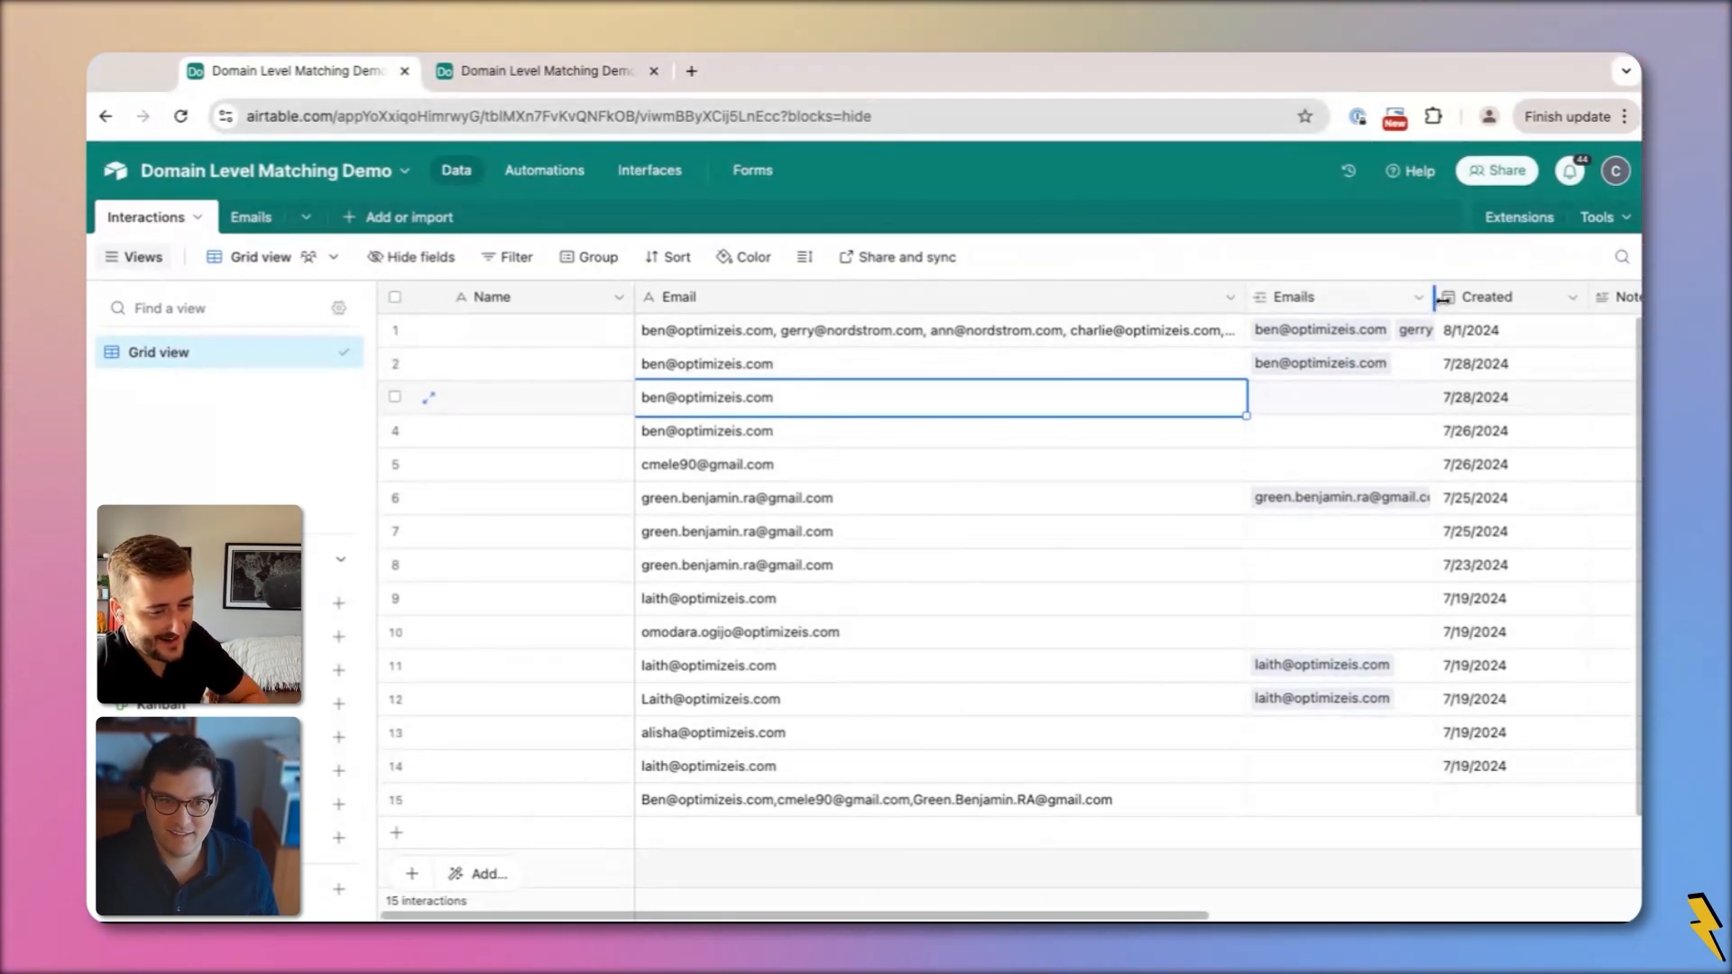
Narrow the Email column, widen the Emails column, and expand row 1's linked emails
{"action": "left_click_drag", "start_coordinate": [1248, 297], "coordinate": [1019, 296]}
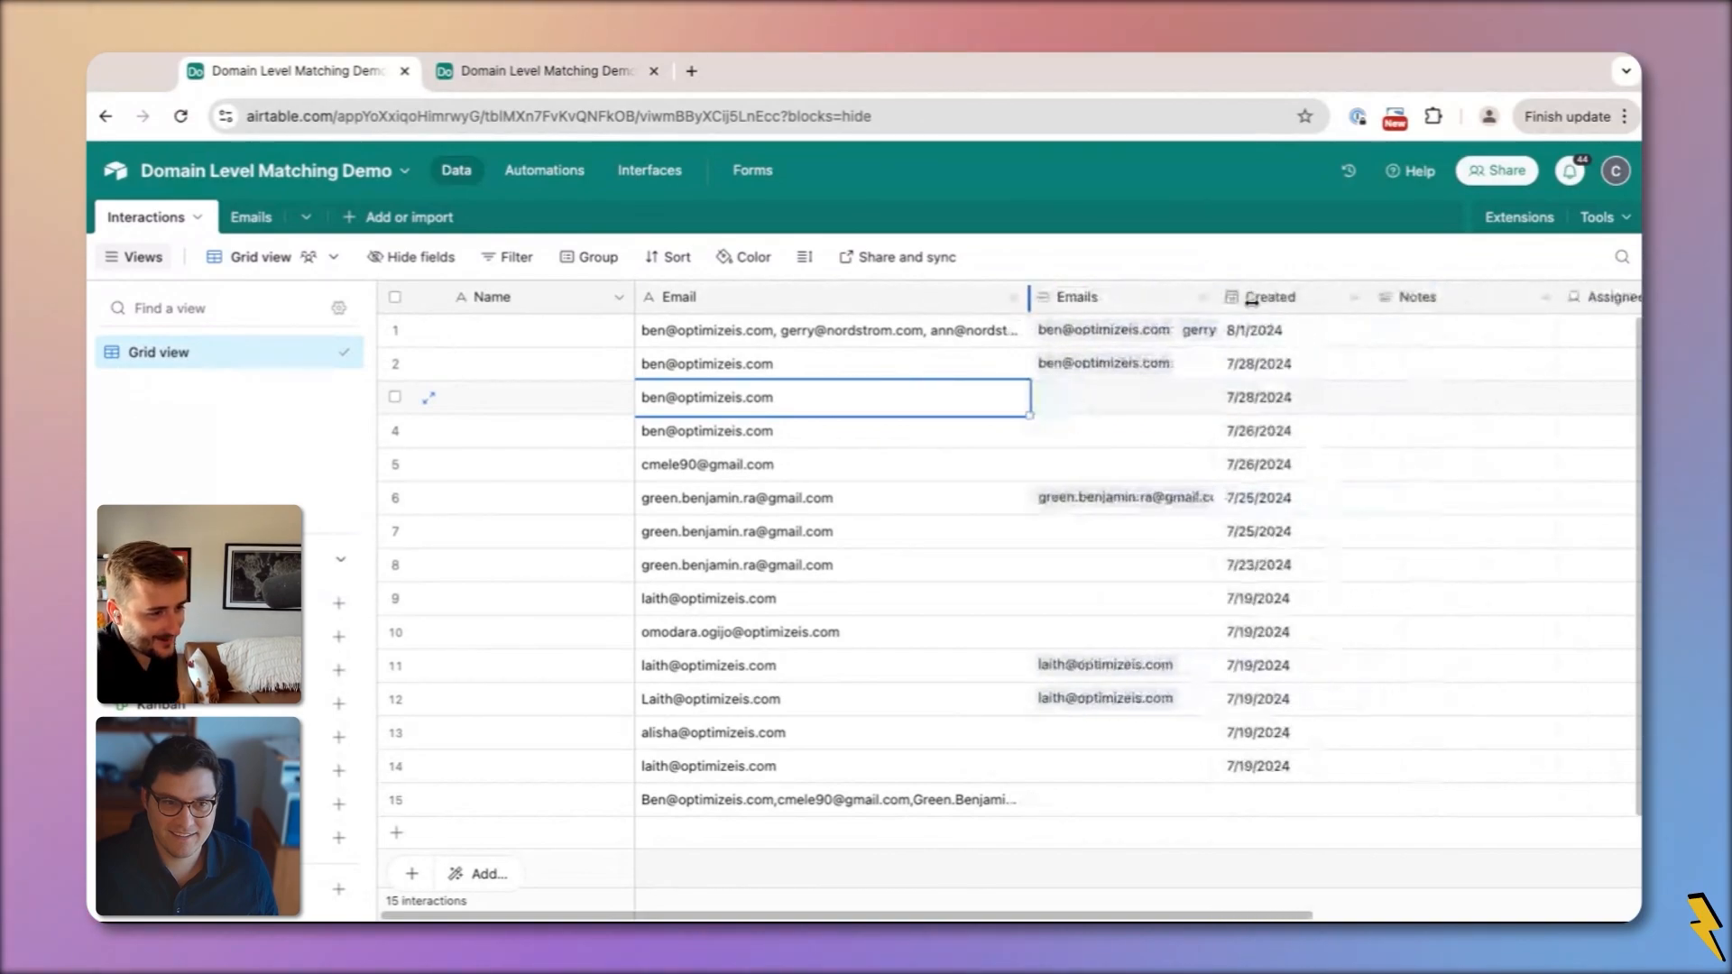
{"action": "left_click_drag", "start_coordinate": [1207, 297], "coordinate": [1455, 297]}
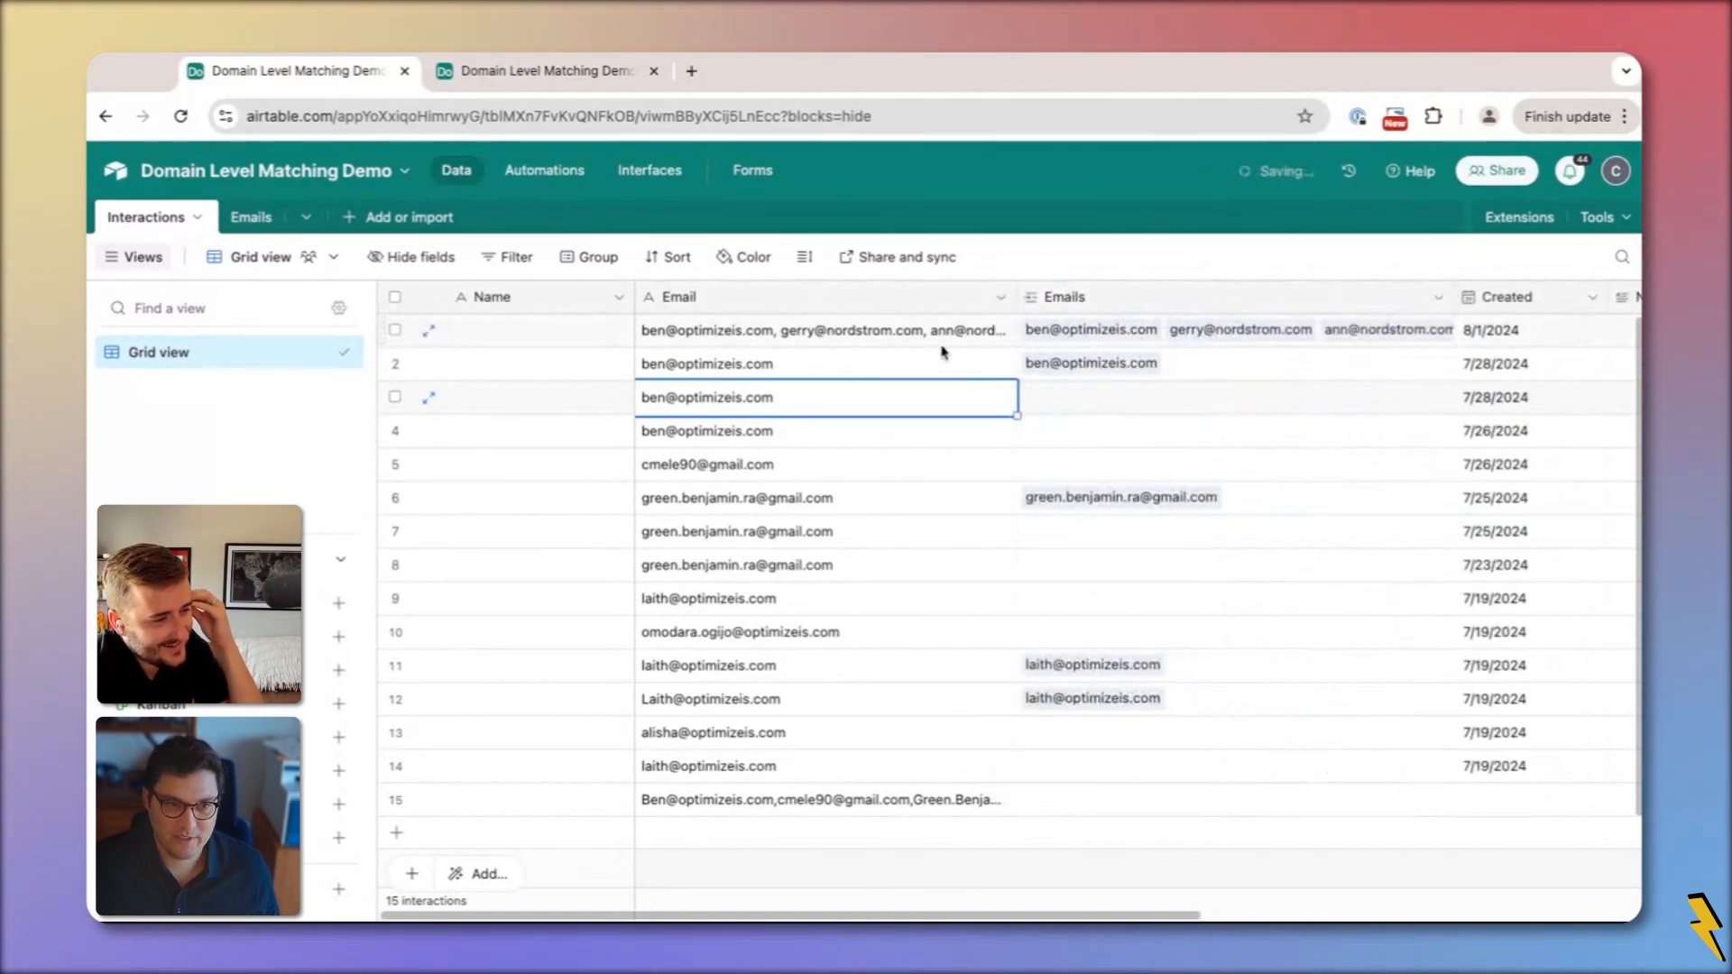
{"action": "left_click", "coordinate": [1101, 342]}
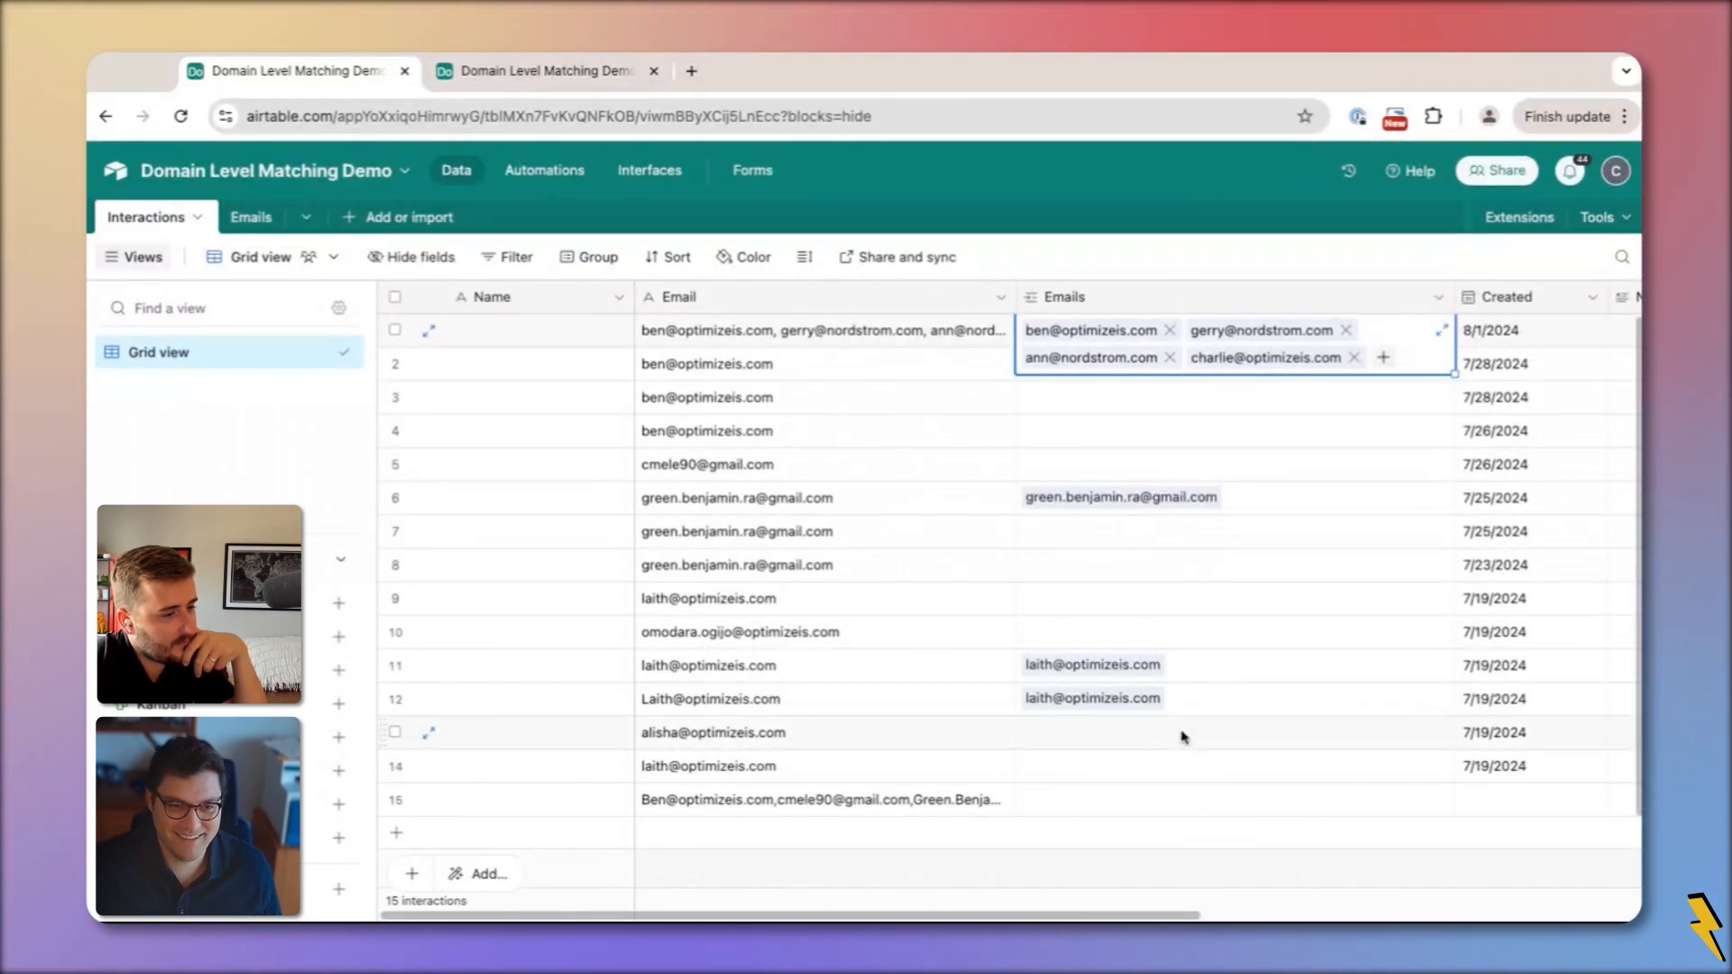
Clear every Emails link, then delete and undo all 15 Email cells to re-run the automation
{"action": "left_click", "coordinate": [1148, 800], "text": "shift"}
{"action": "key", "text": "Delete"}
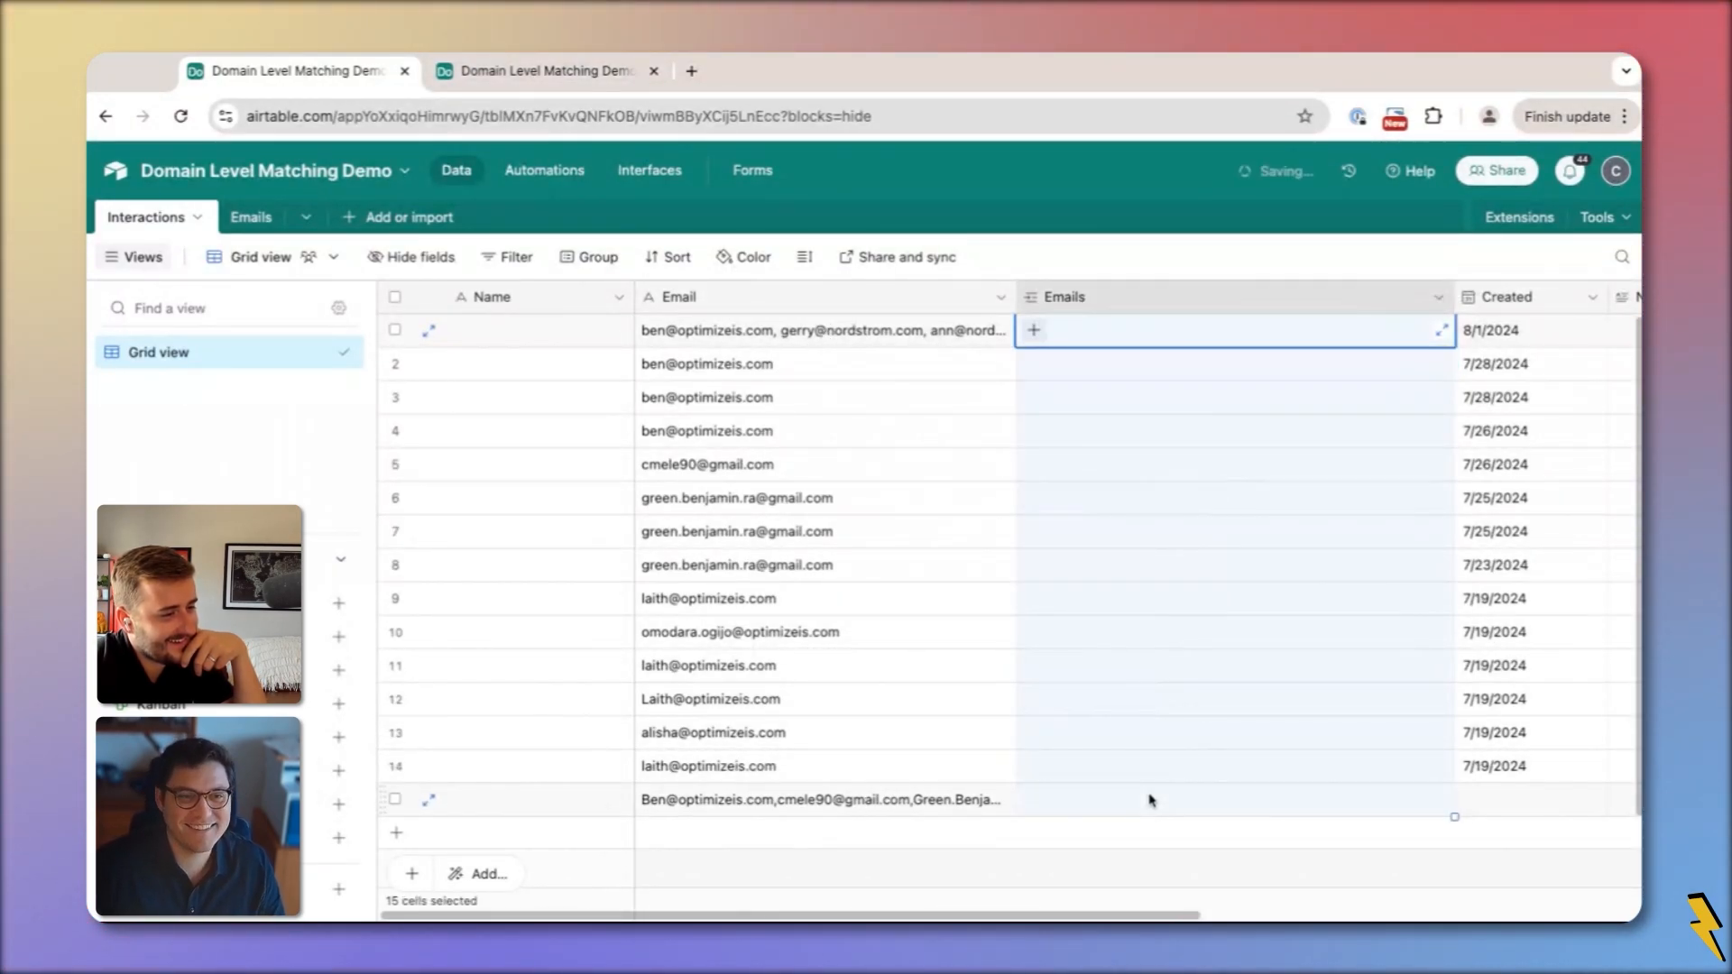
{"action": "left_click_drag", "start_coordinate": [922, 630], "coordinate": [917, 598]}
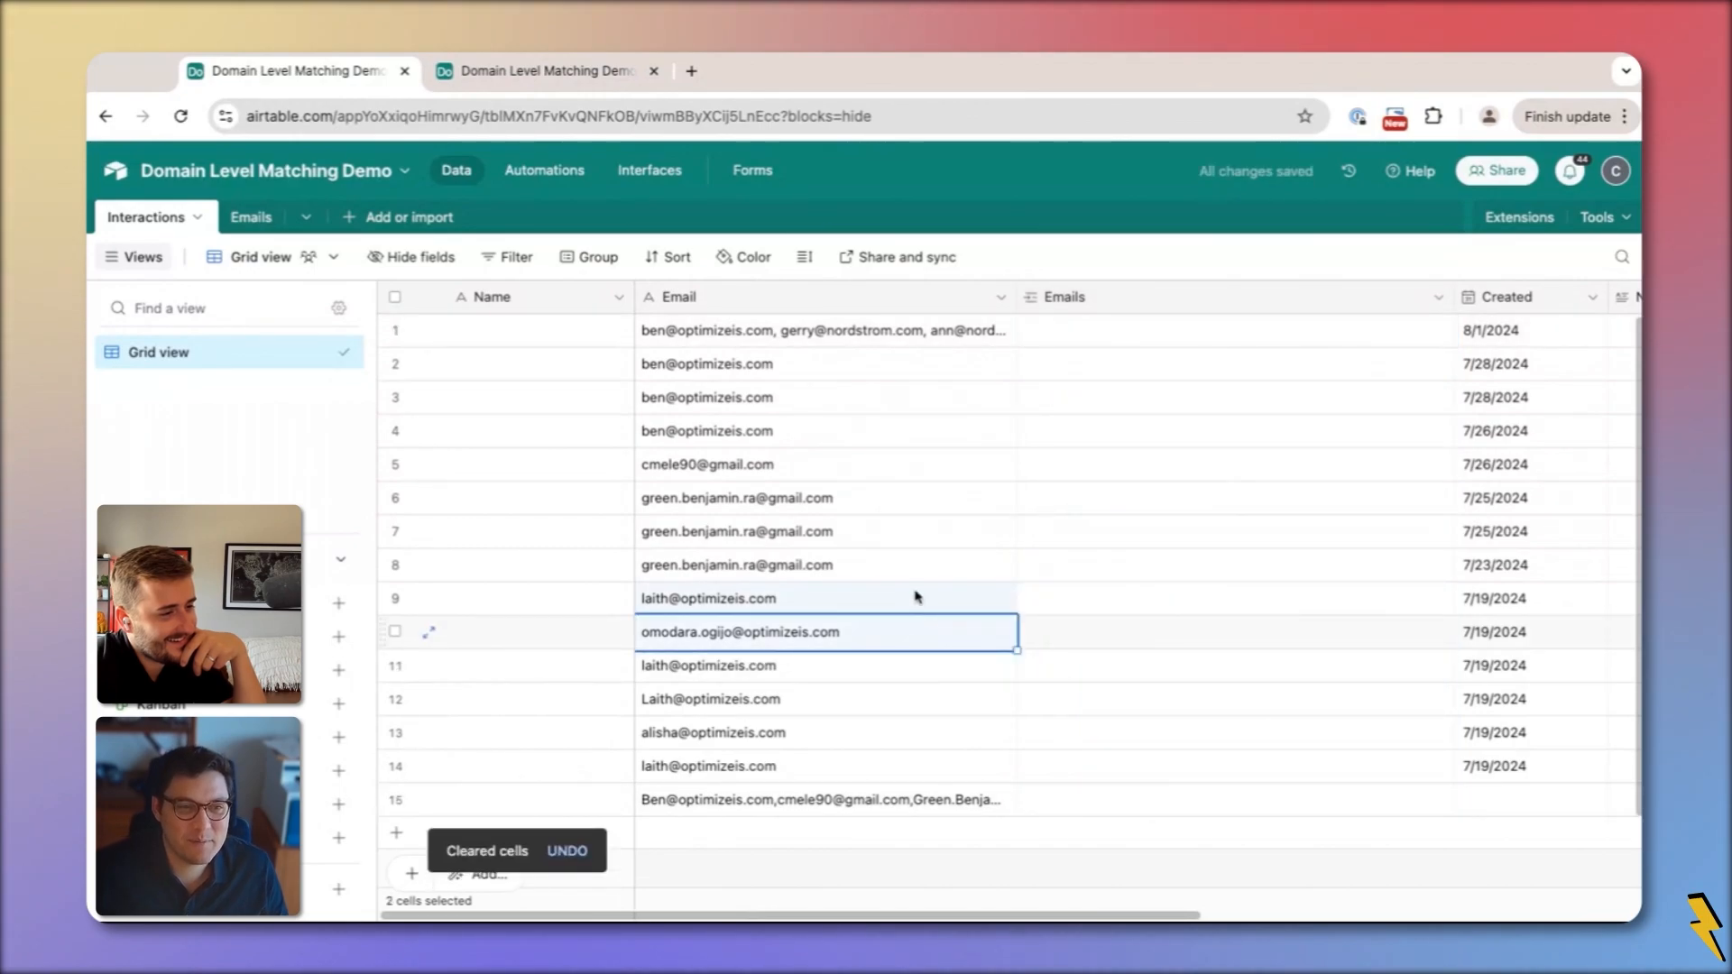
{"action": "left_click", "coordinate": [868, 338]}
{"action": "left_click", "coordinate": [837, 805], "text": "shift"}
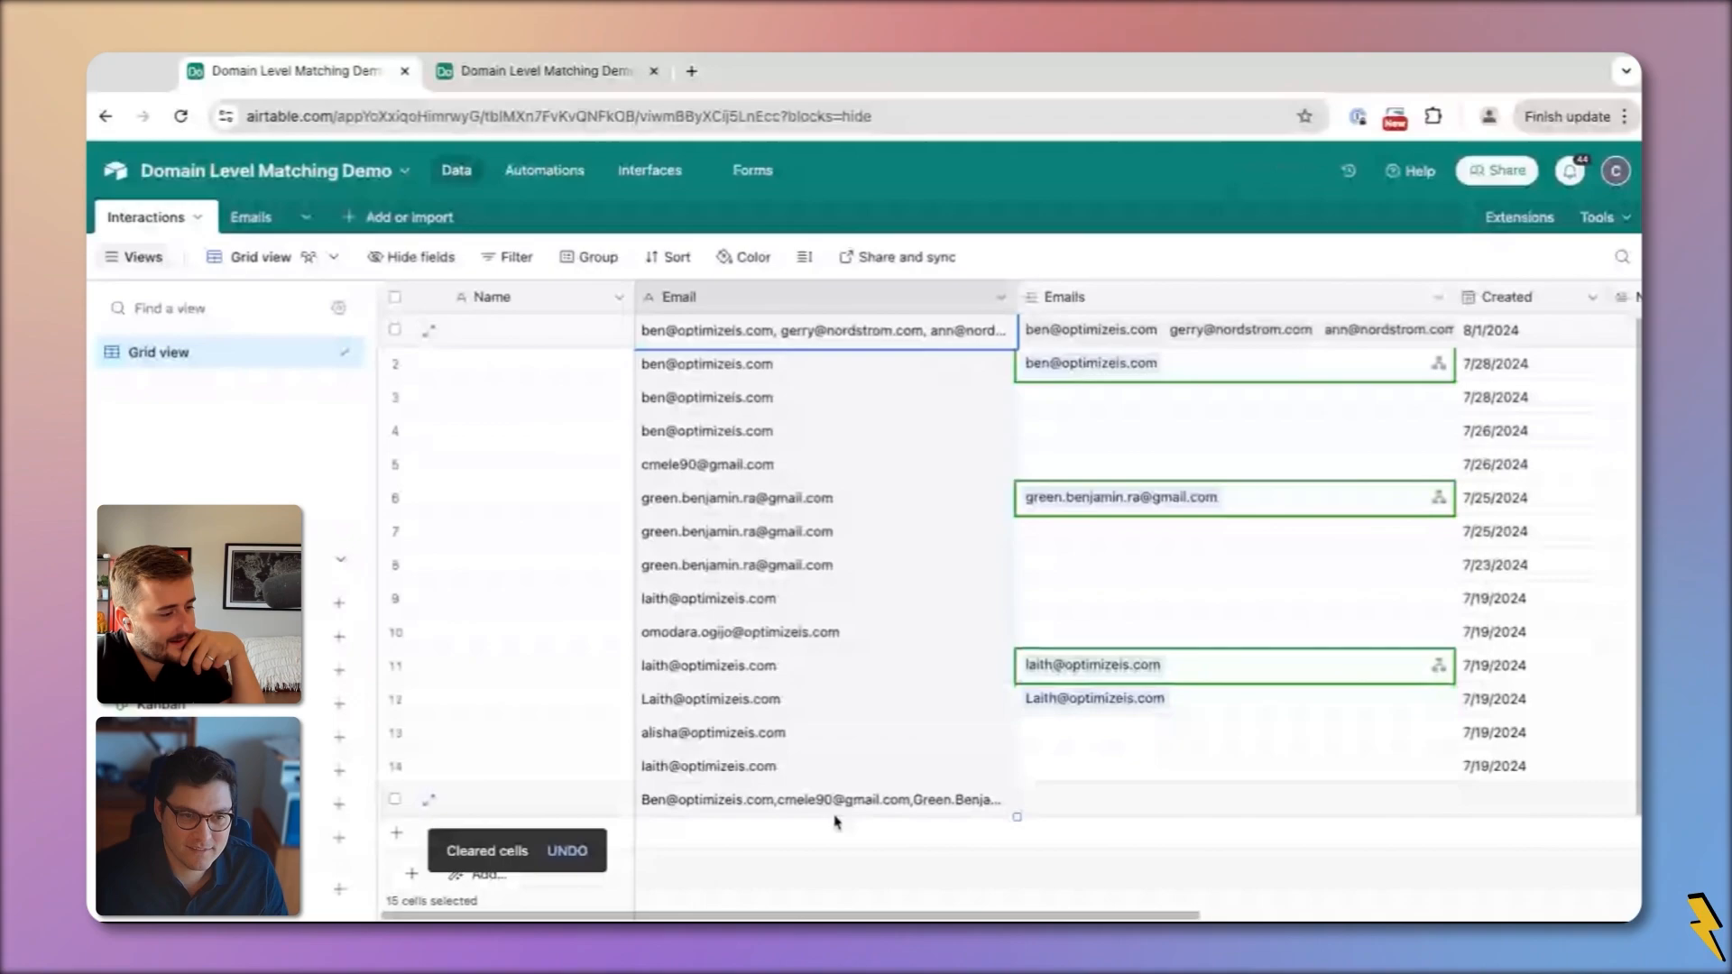
{"action": "key", "text": "Delete"}
{"action": "key", "text": "Return"}
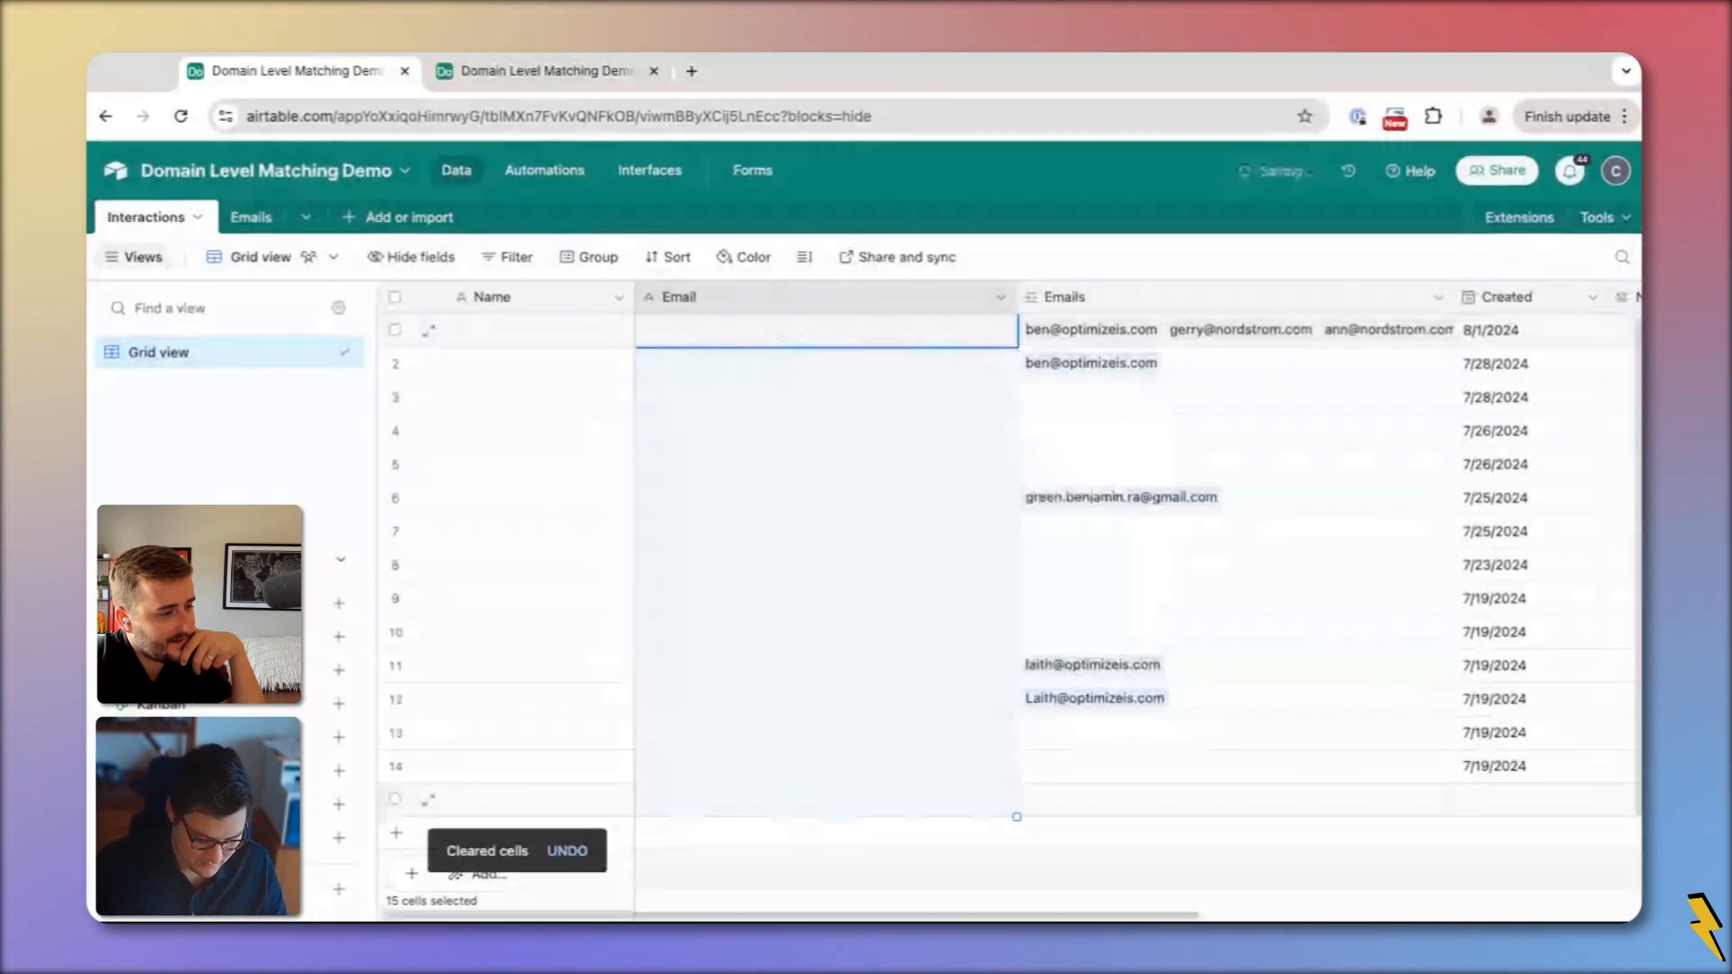
{"action": "key", "text": "ctrl+z"}
{"action": "left_click", "coordinate": [990, 866]}
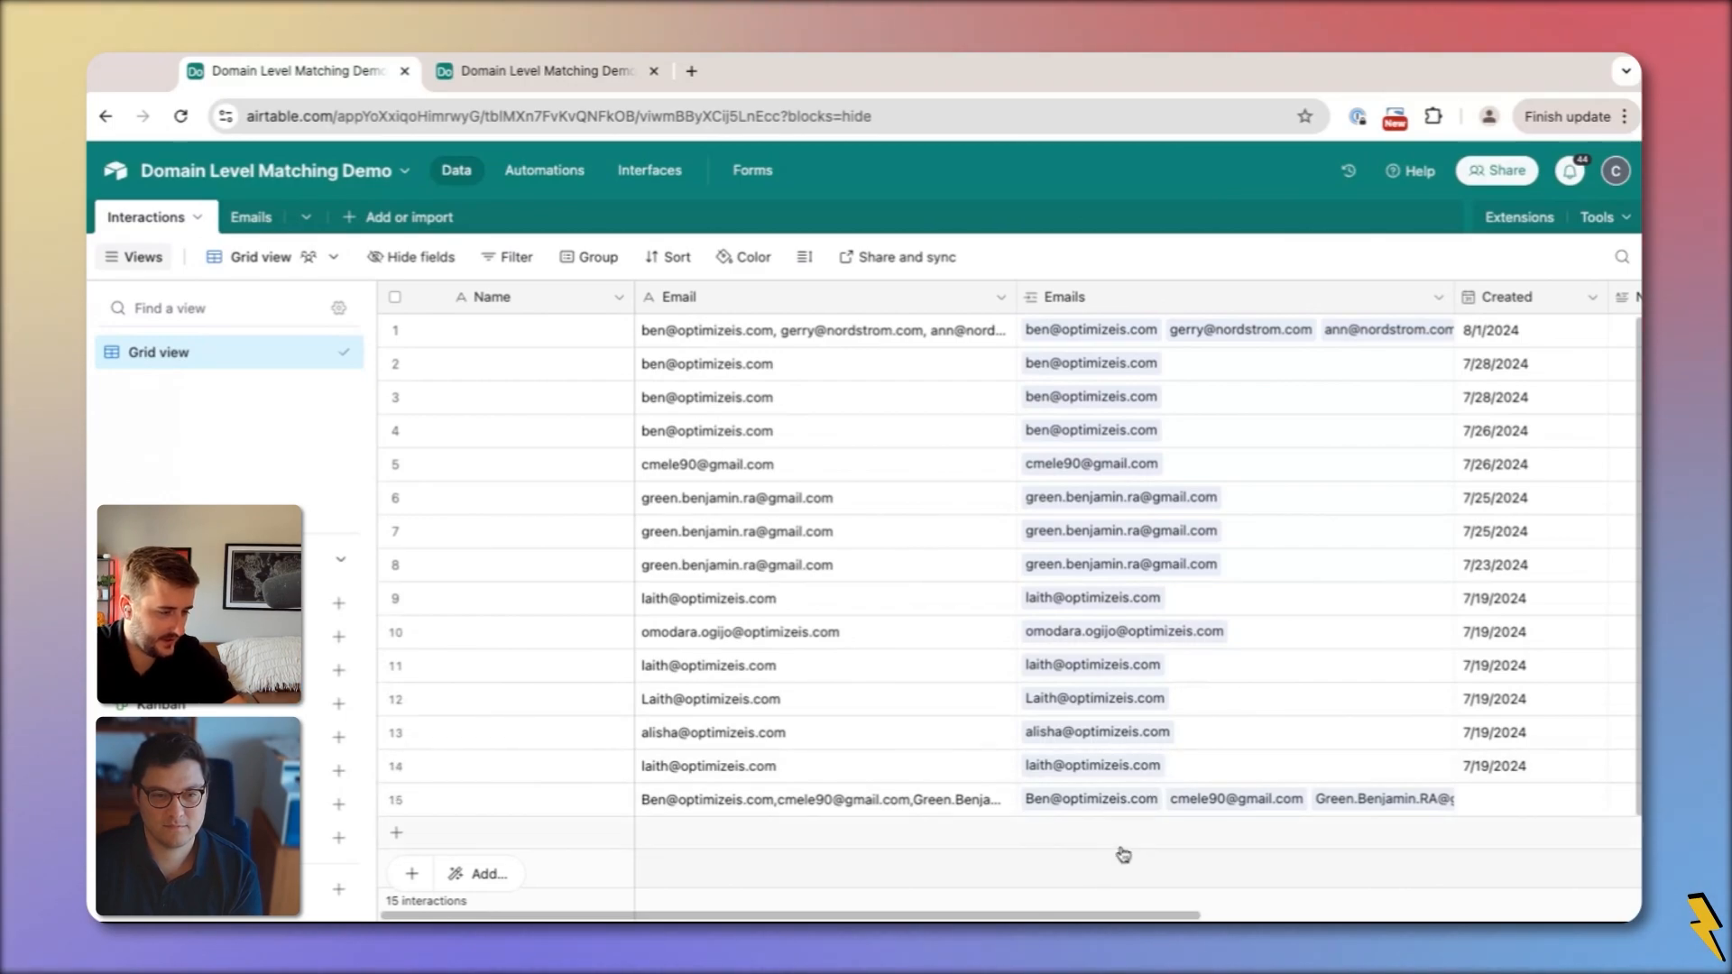
{"action": "scroll", "coordinate": [1083, 794], "scroll_direction": "right", "scroll_amount": 3}
{"action": "left_click", "coordinate": [934, 803]}
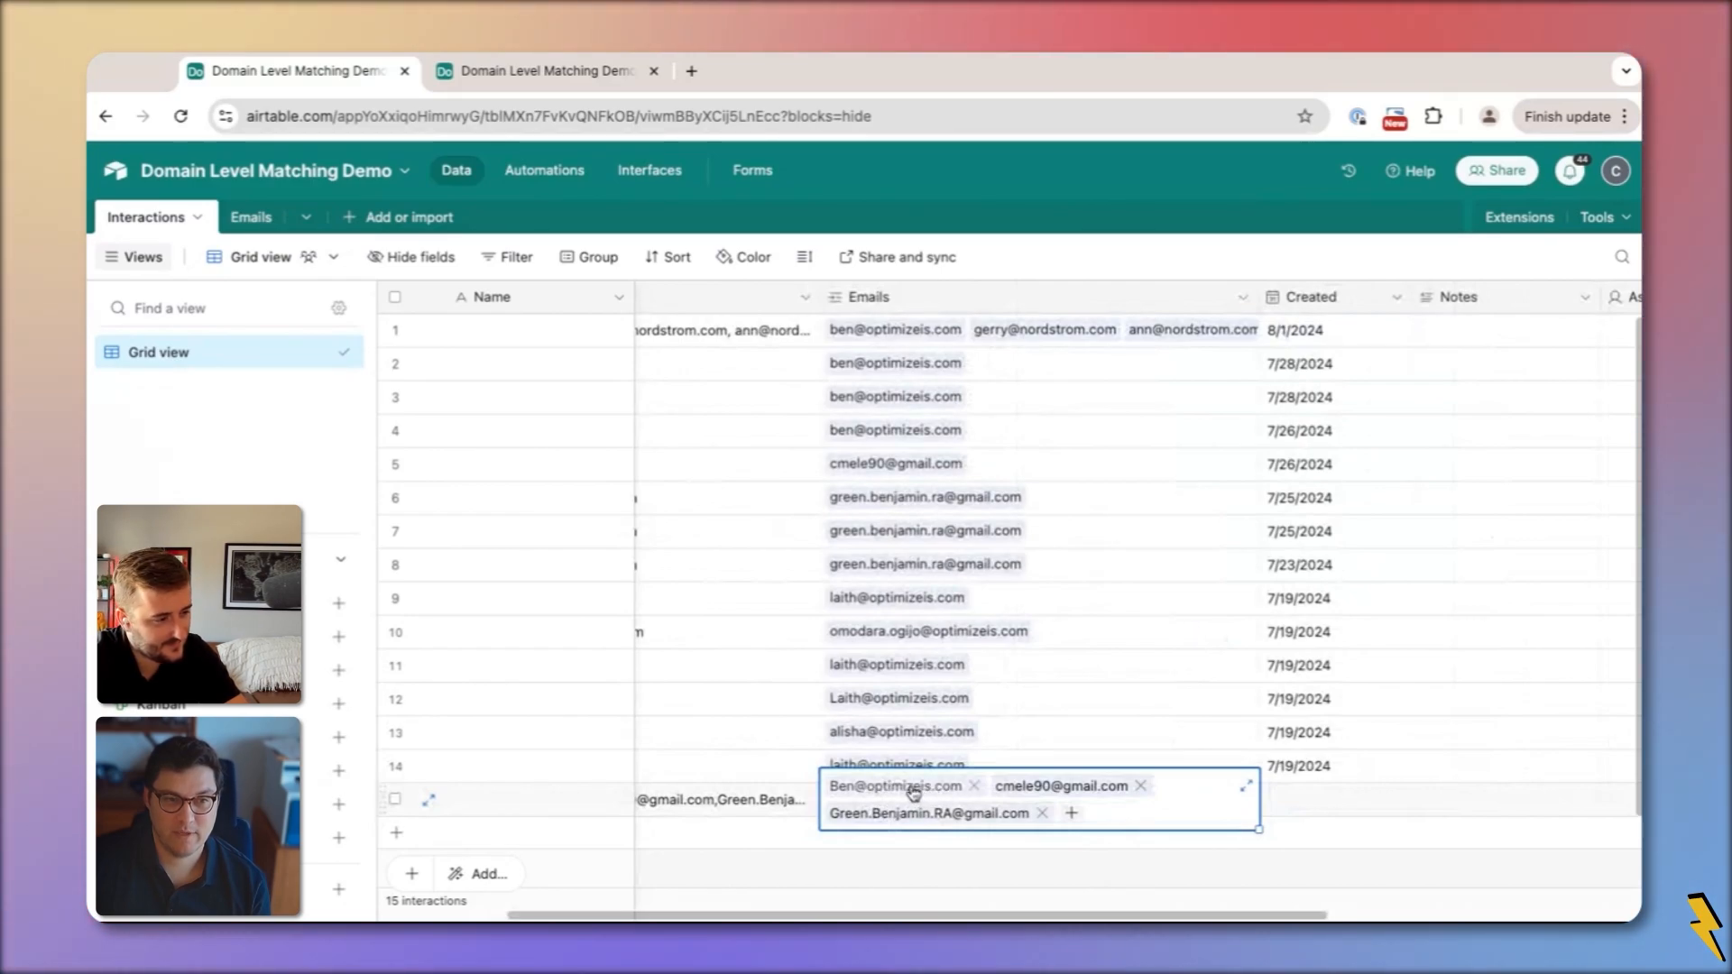
{"action": "scroll", "coordinate": [907, 586], "scroll_direction": "left", "scroll_amount": 3}
{"action": "left_click", "coordinate": [1091, 393]}
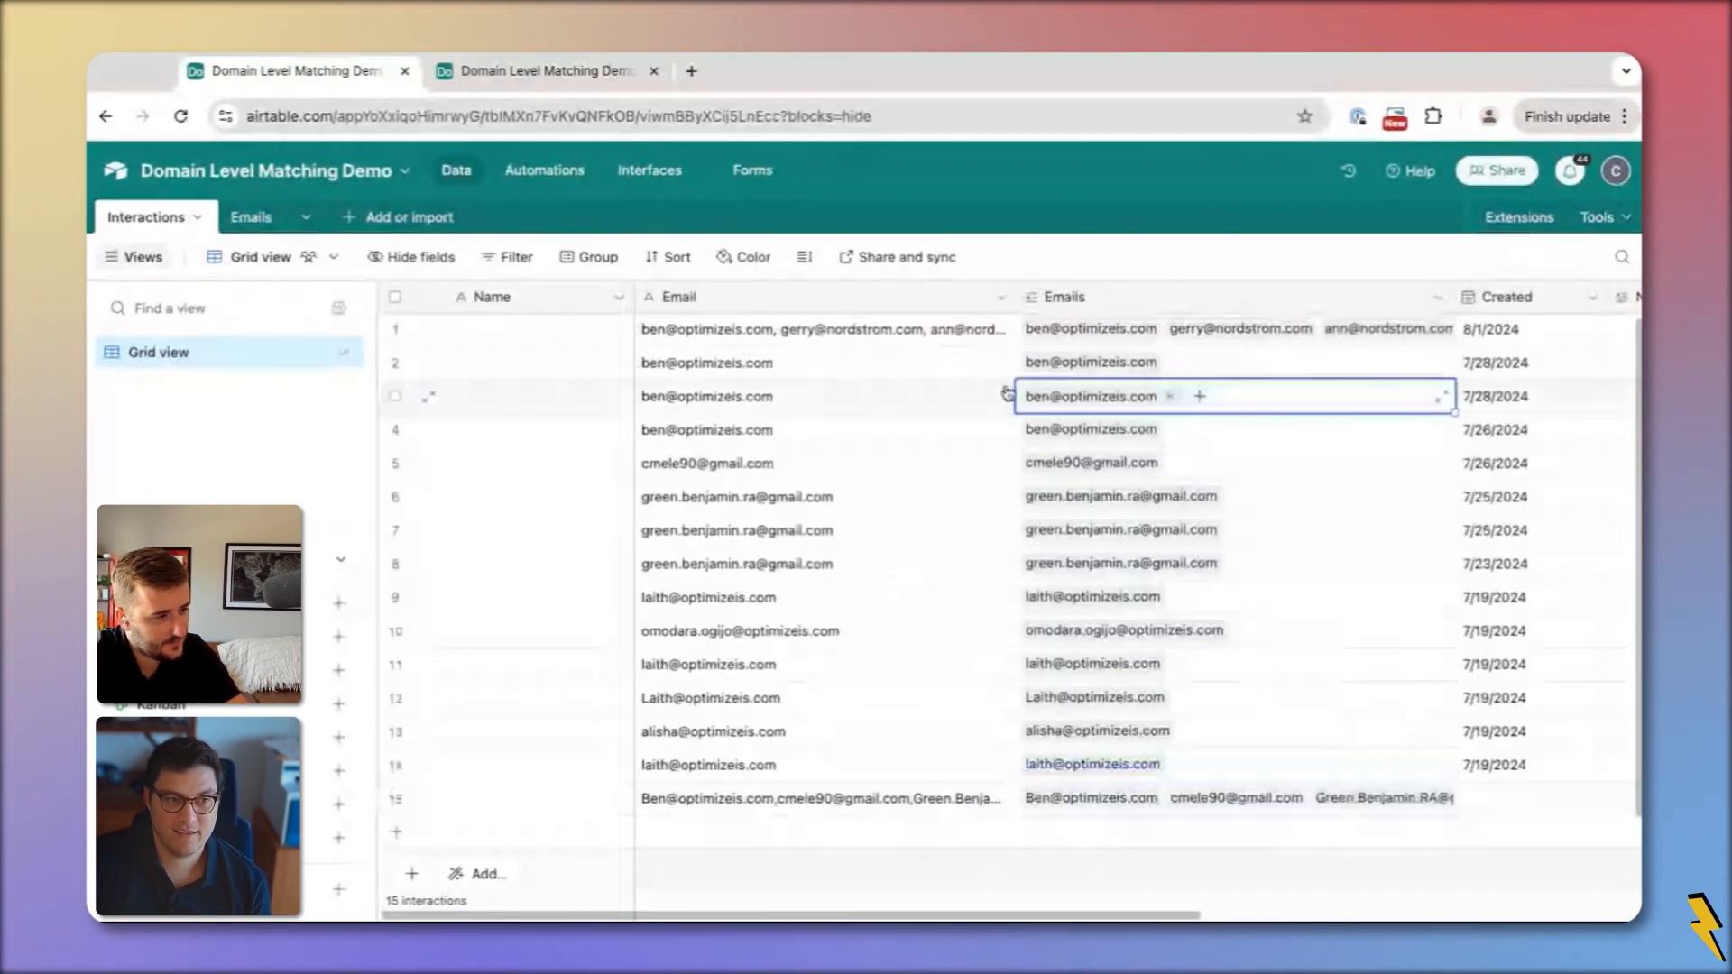
{"action": "left_click", "coordinate": [252, 217]}
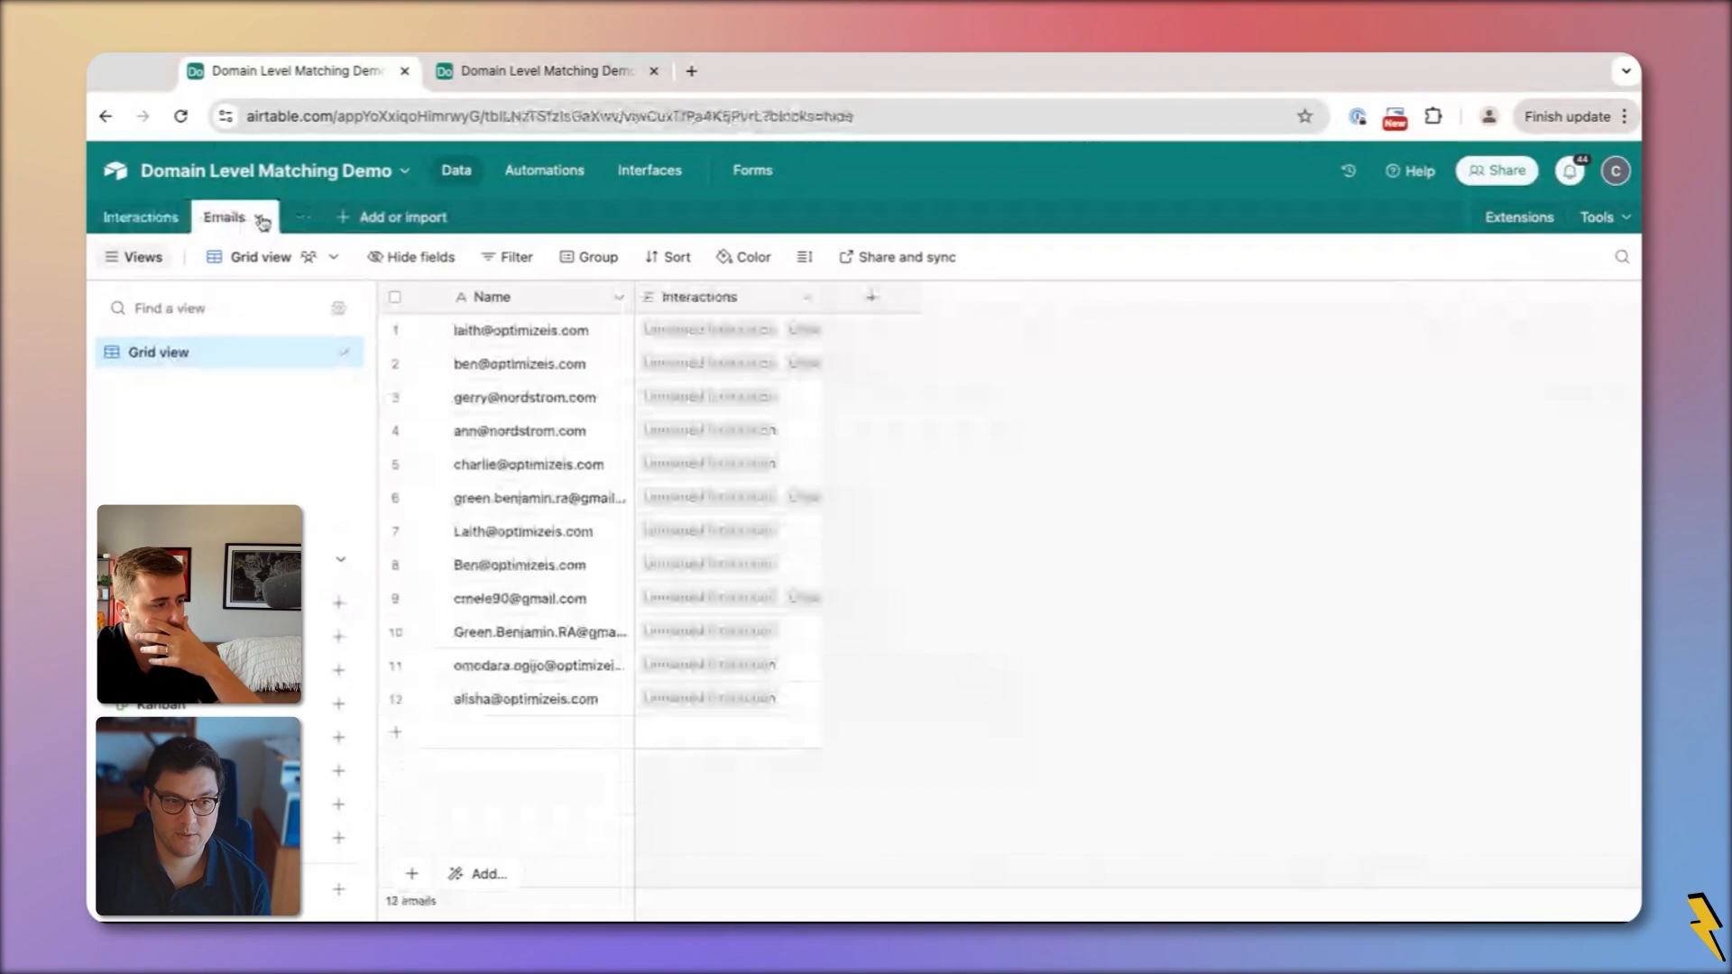
{"action": "left_click", "coordinate": [518, 566]}
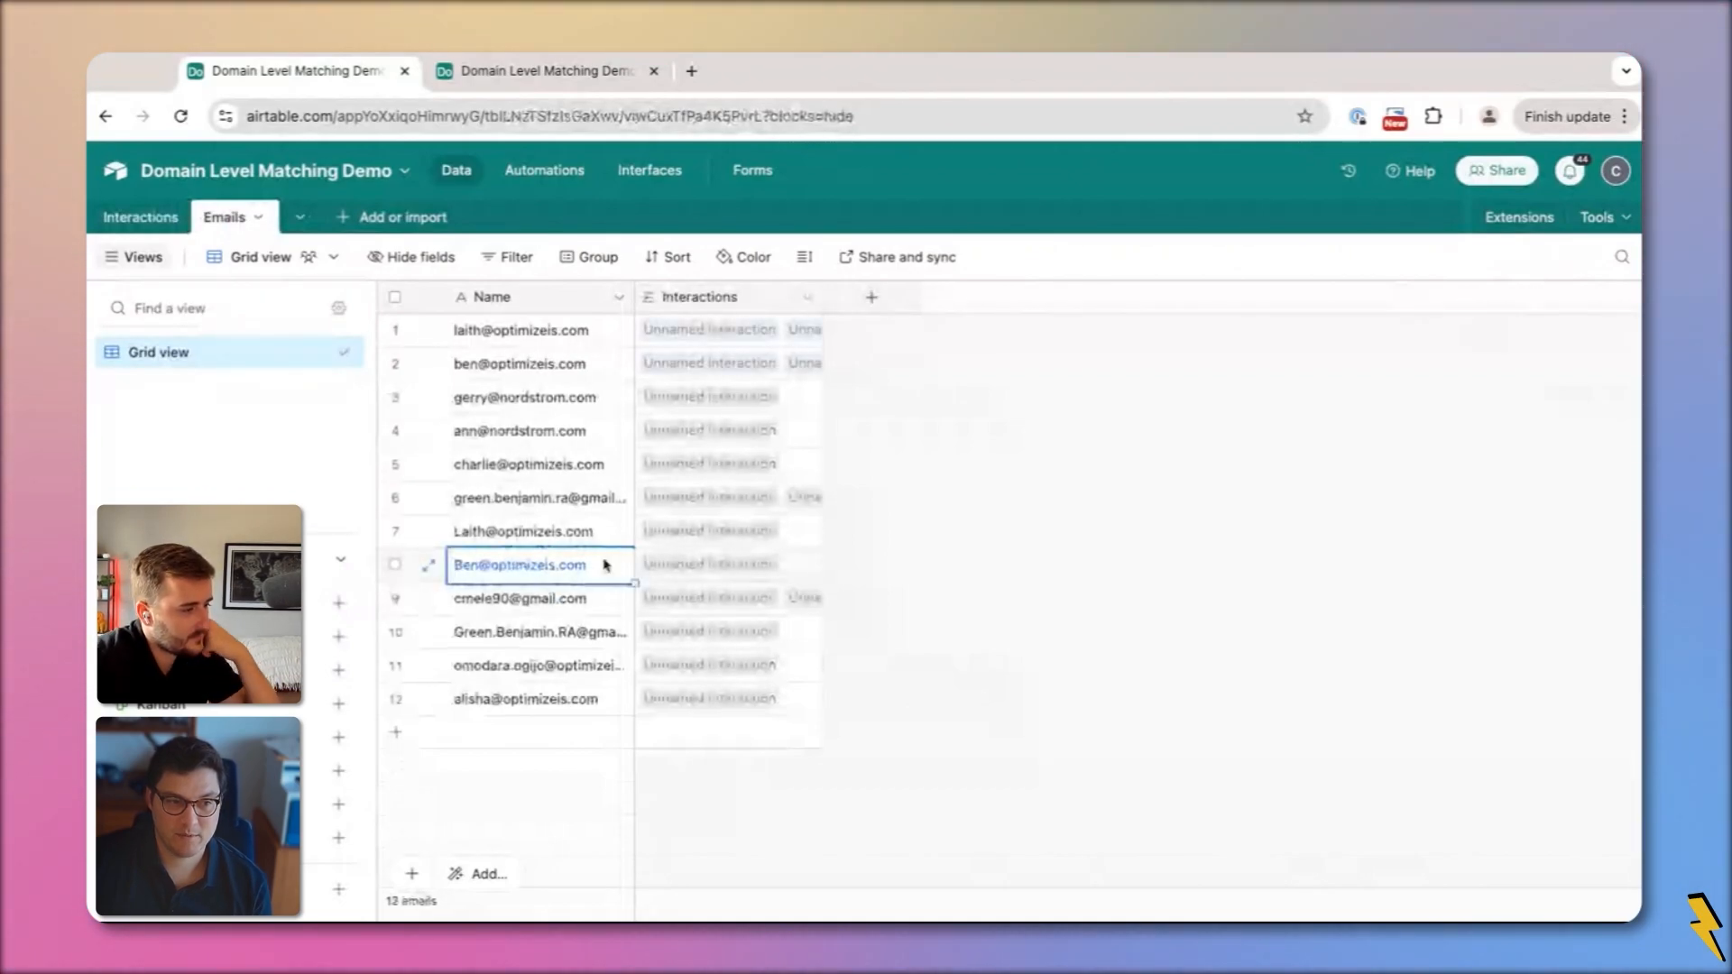
{"action": "left_click", "coordinate": [591, 365]}
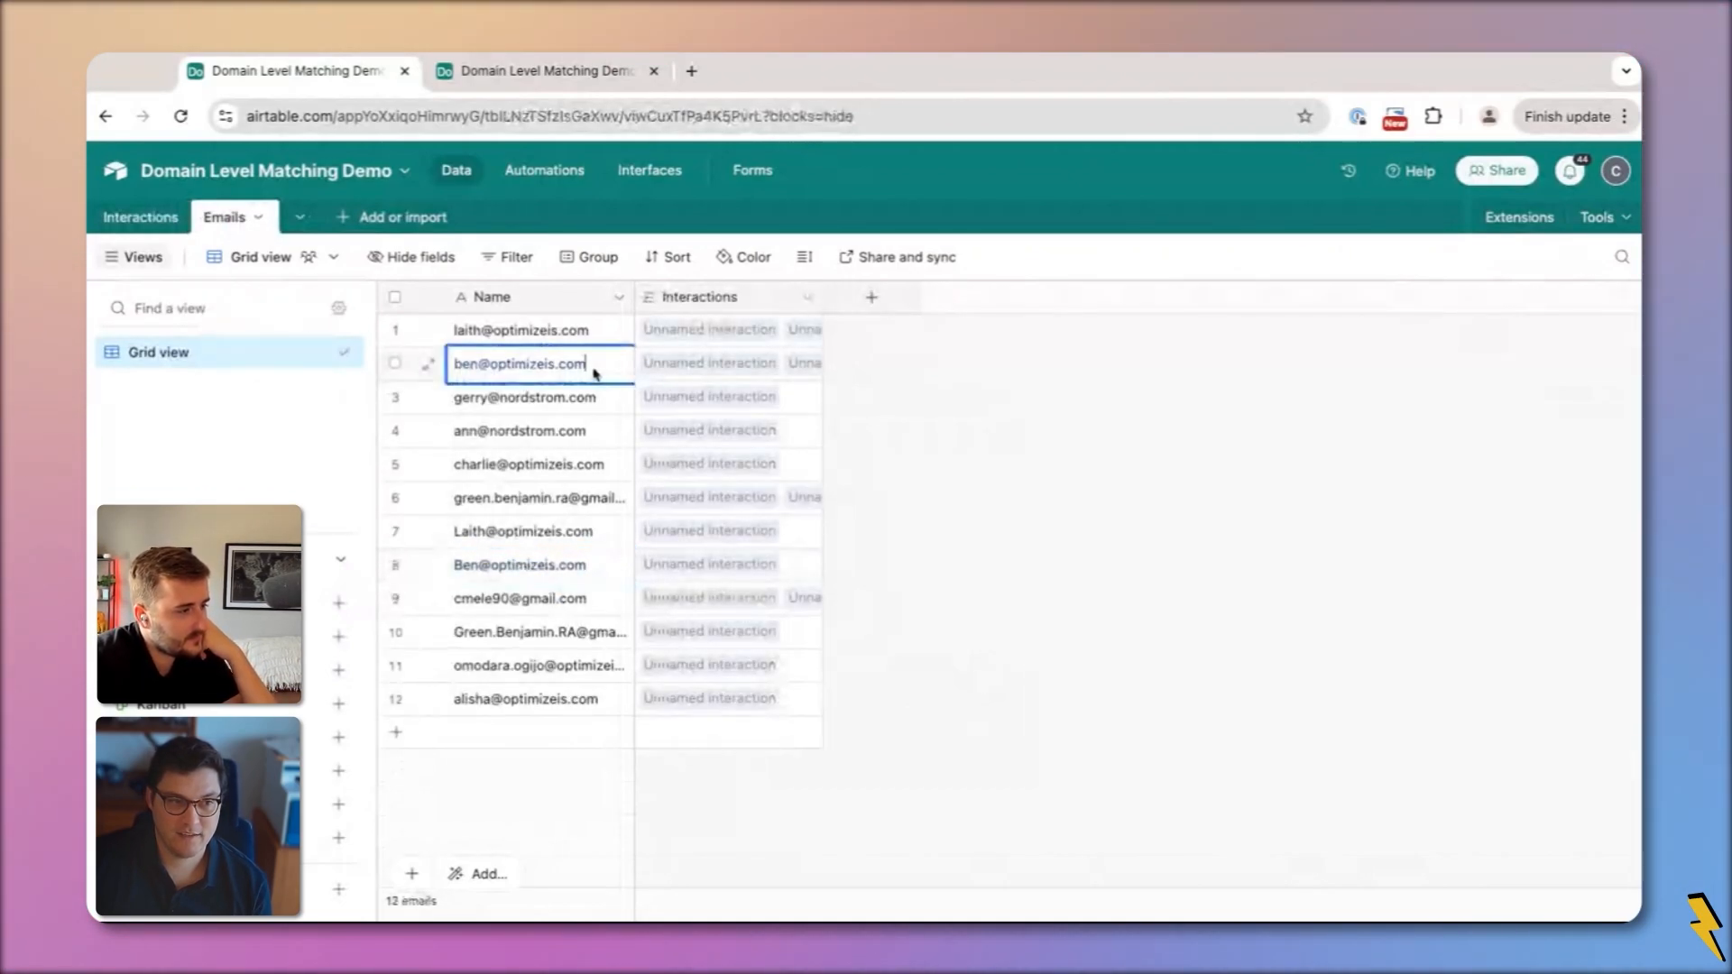
{"action": "left_click", "coordinate": [181, 220]}
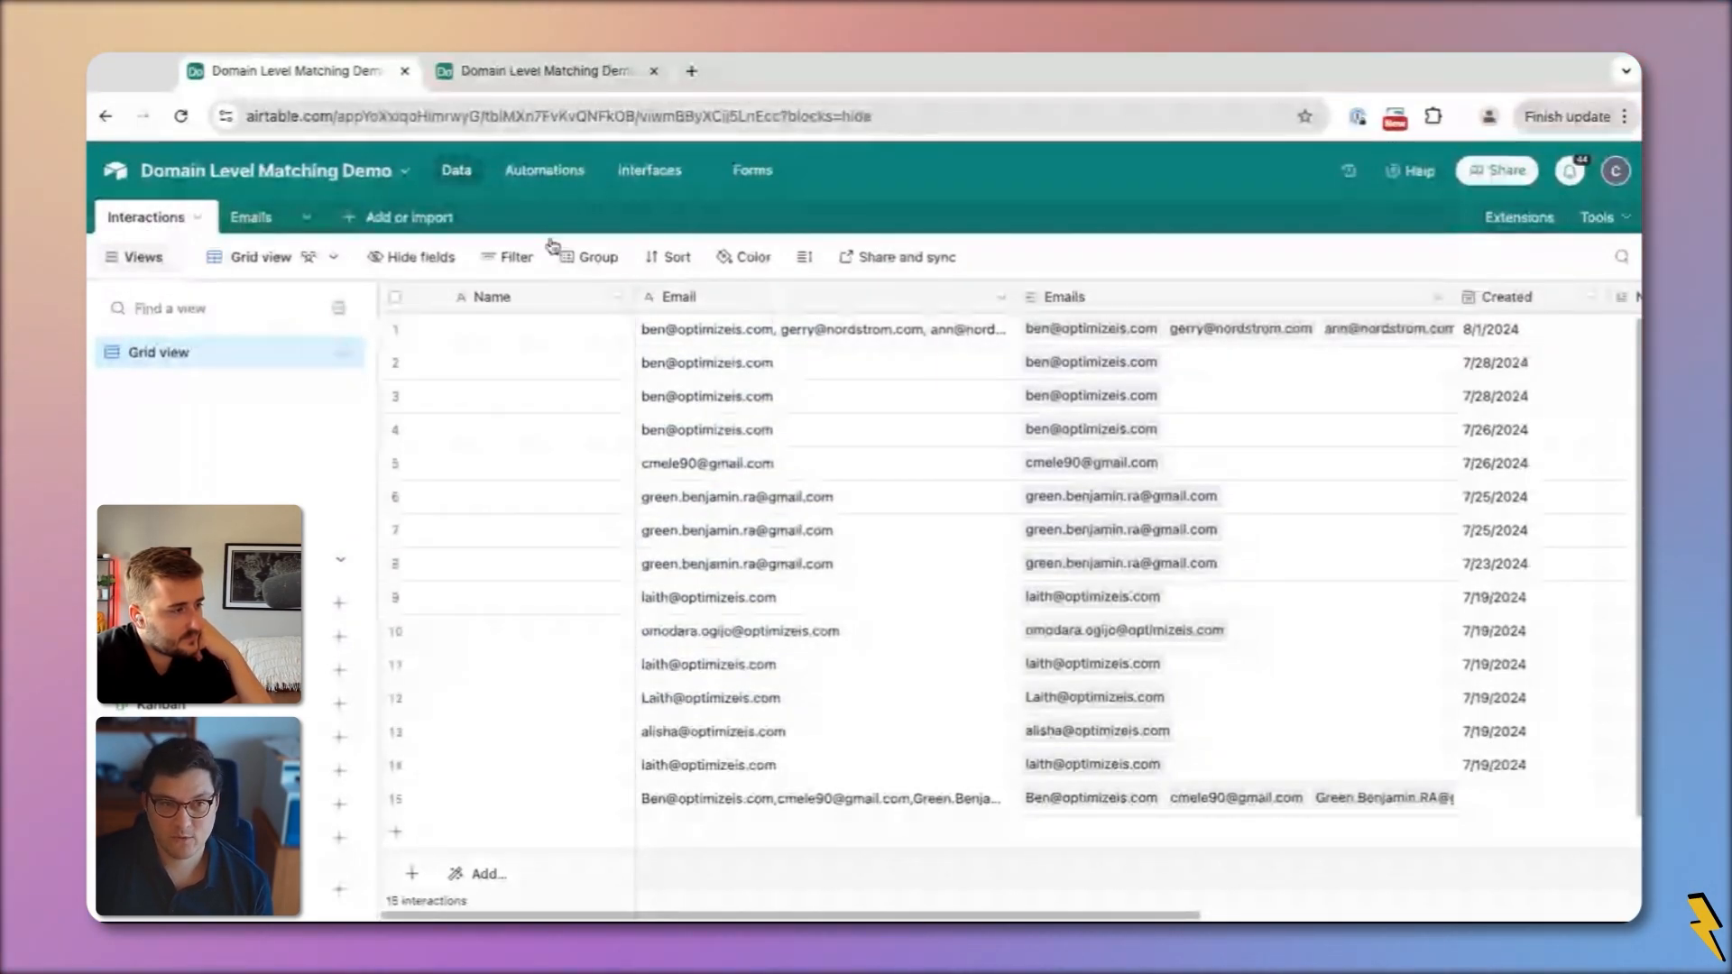
Insert a formula field right of Email named 'Email (Lowercase)' using LOWER({Email})
{"action": "right_click", "coordinate": [861, 307]}
{"action": "left_click", "coordinate": [793, 464]}
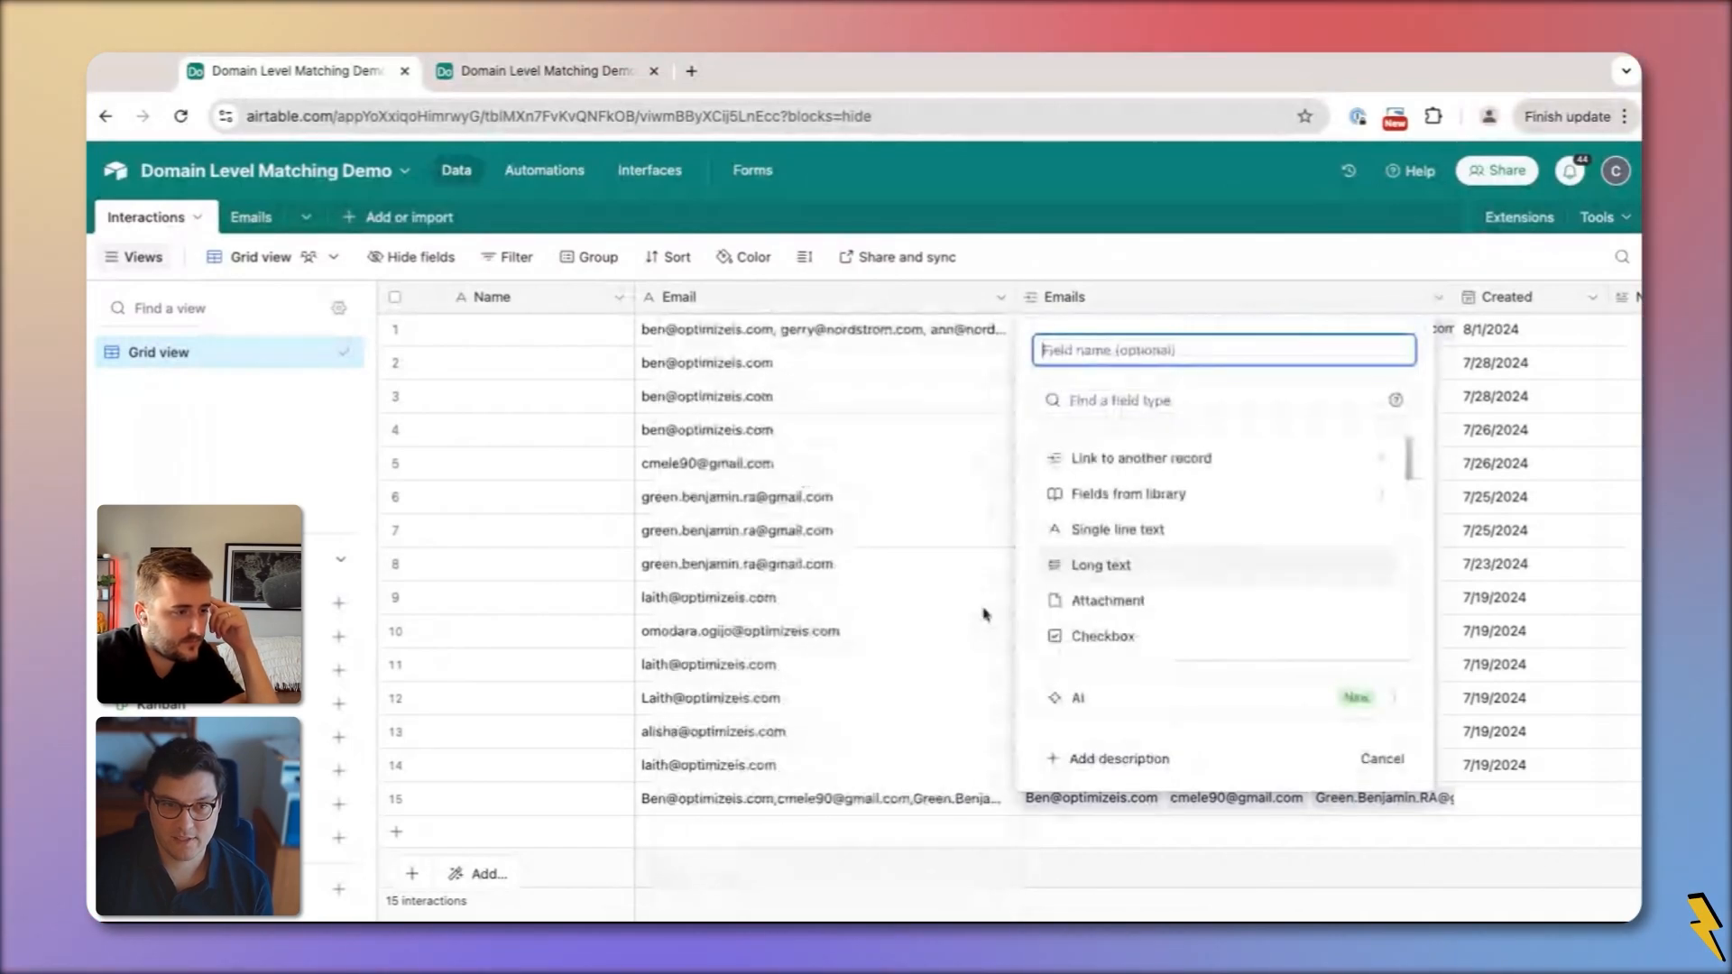
{"action": "scroll", "coordinate": [1148, 572], "scroll_direction": "down", "scroll_amount": 10}
{"action": "scroll", "coordinate": [1142, 532], "scroll_direction": "up", "scroll_amount": 3}
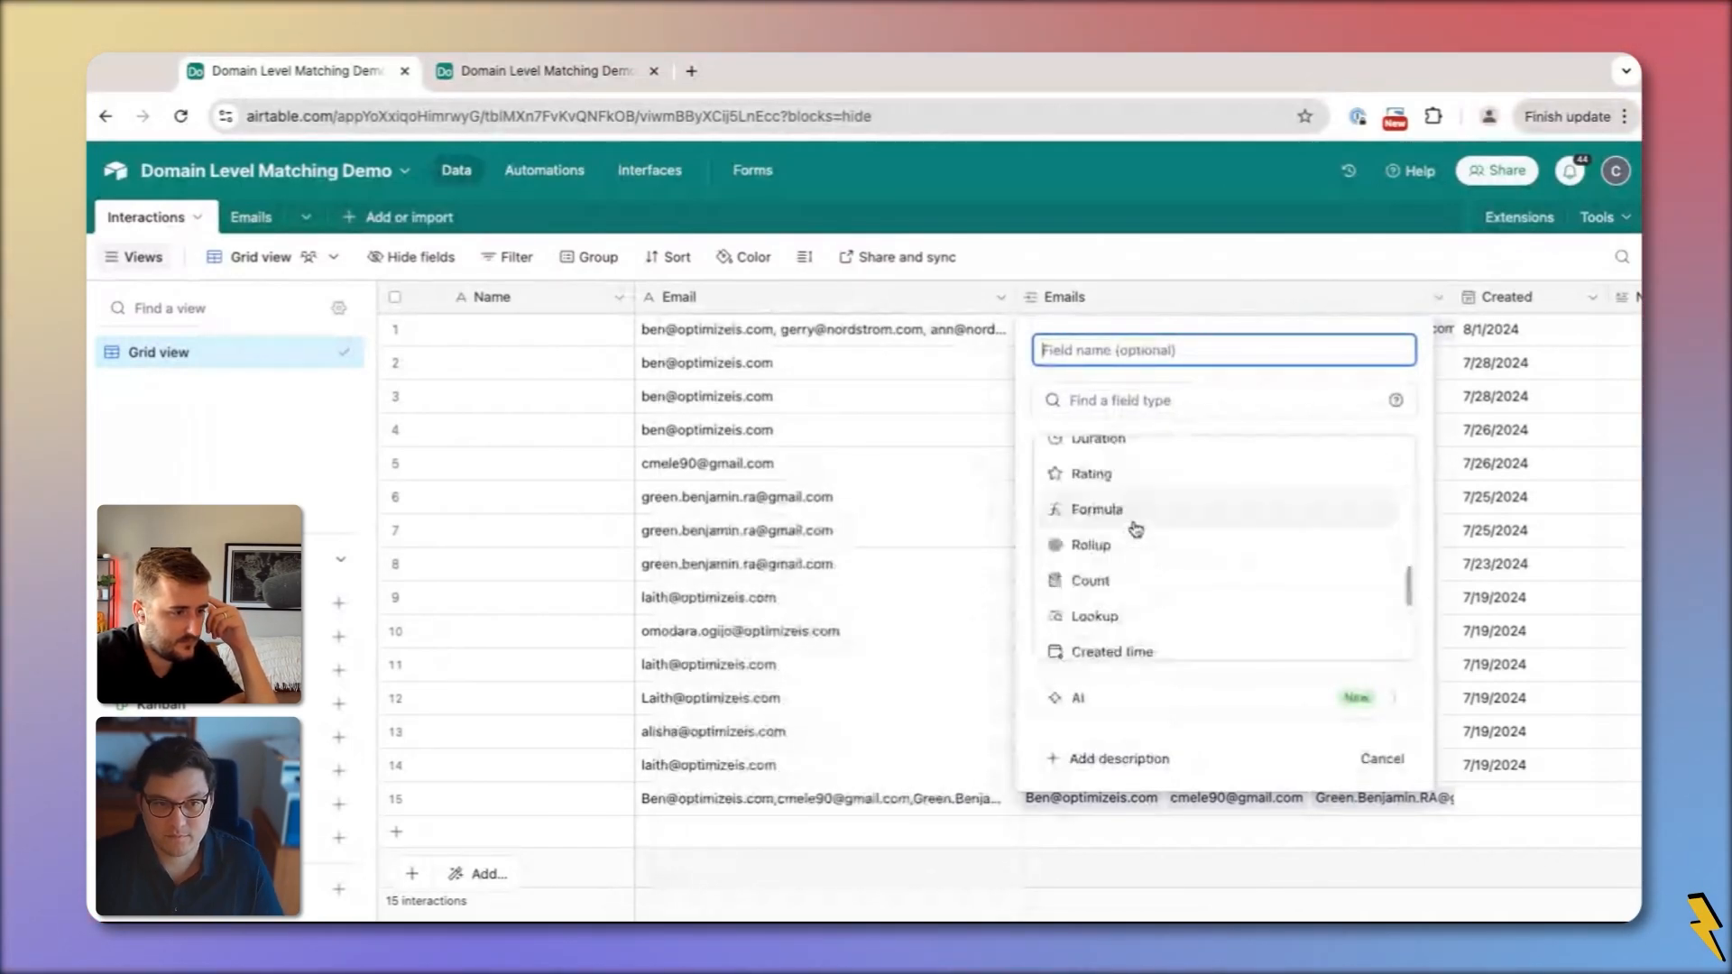
{"action": "left_click", "coordinate": [1123, 510]}
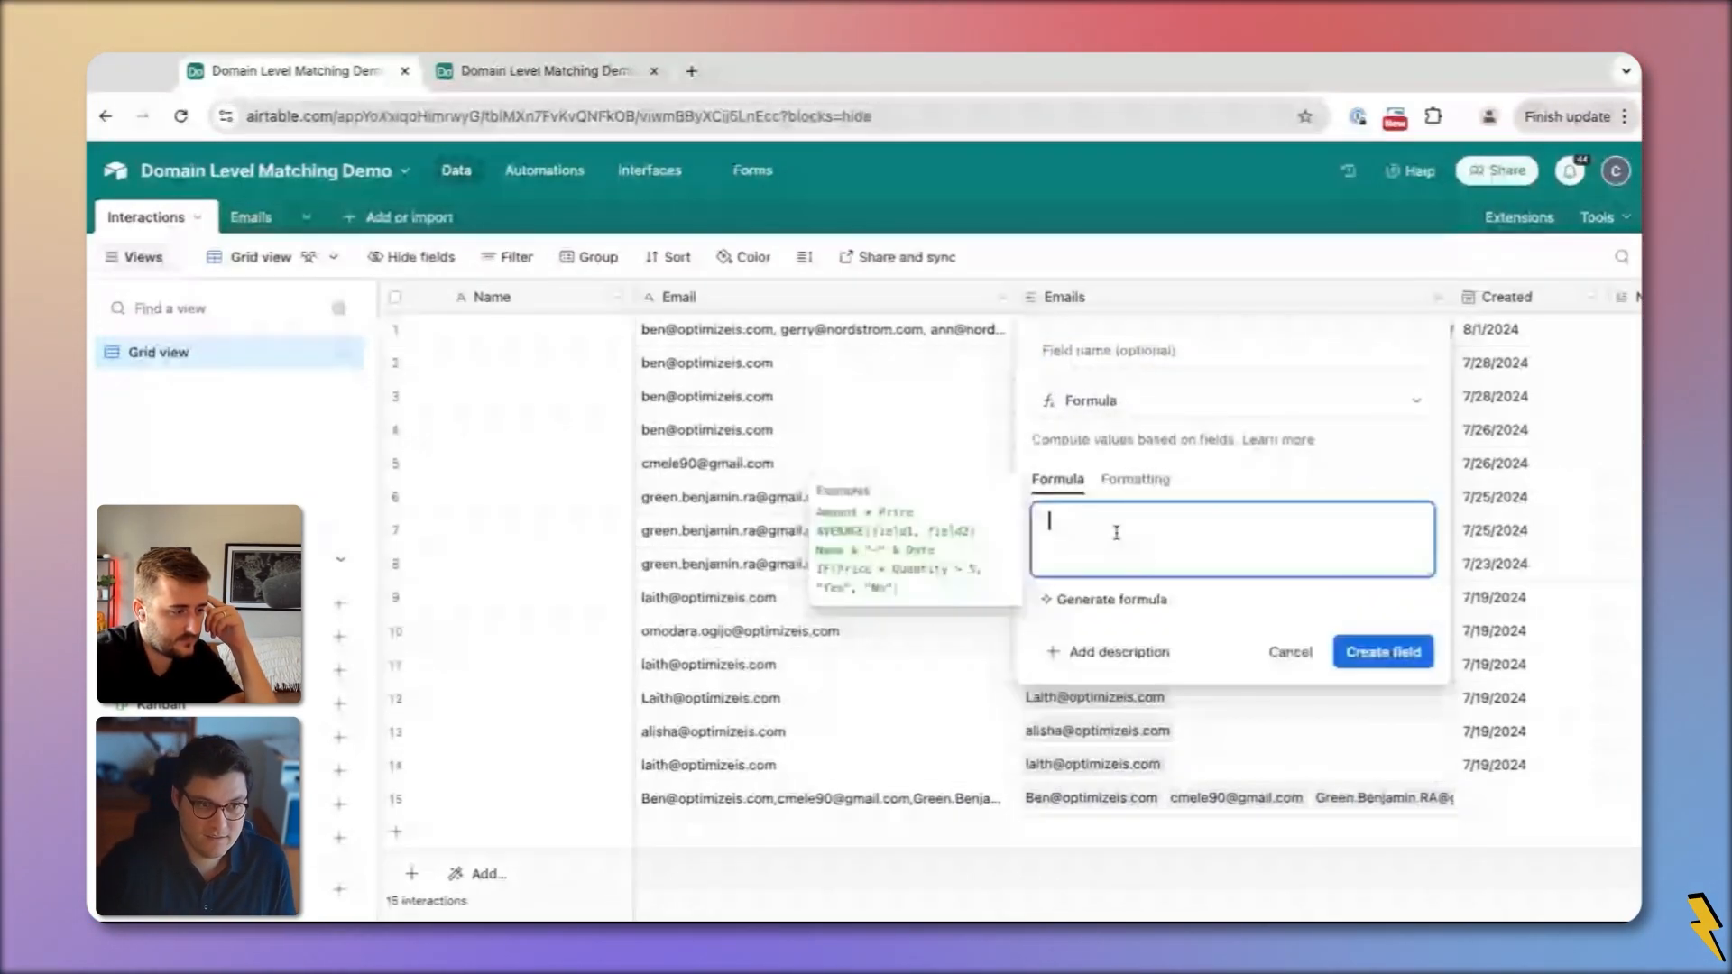
{"action": "type", "text": "LOWER("}
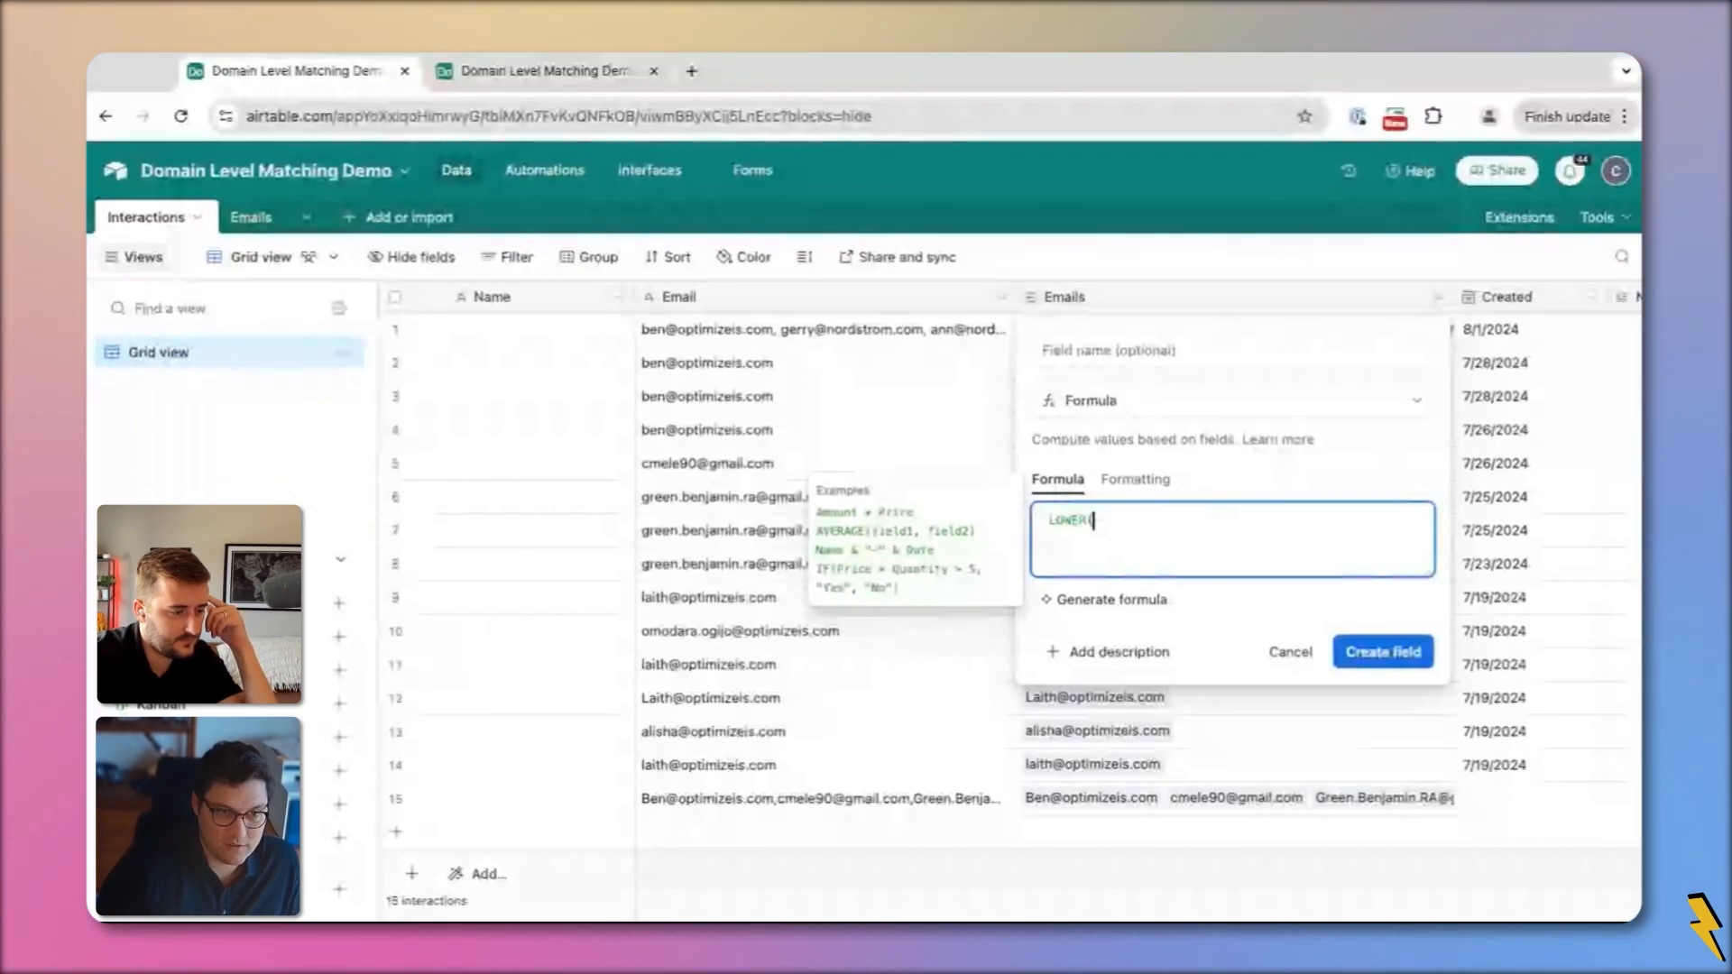
{"action": "type", "text": "ema"}
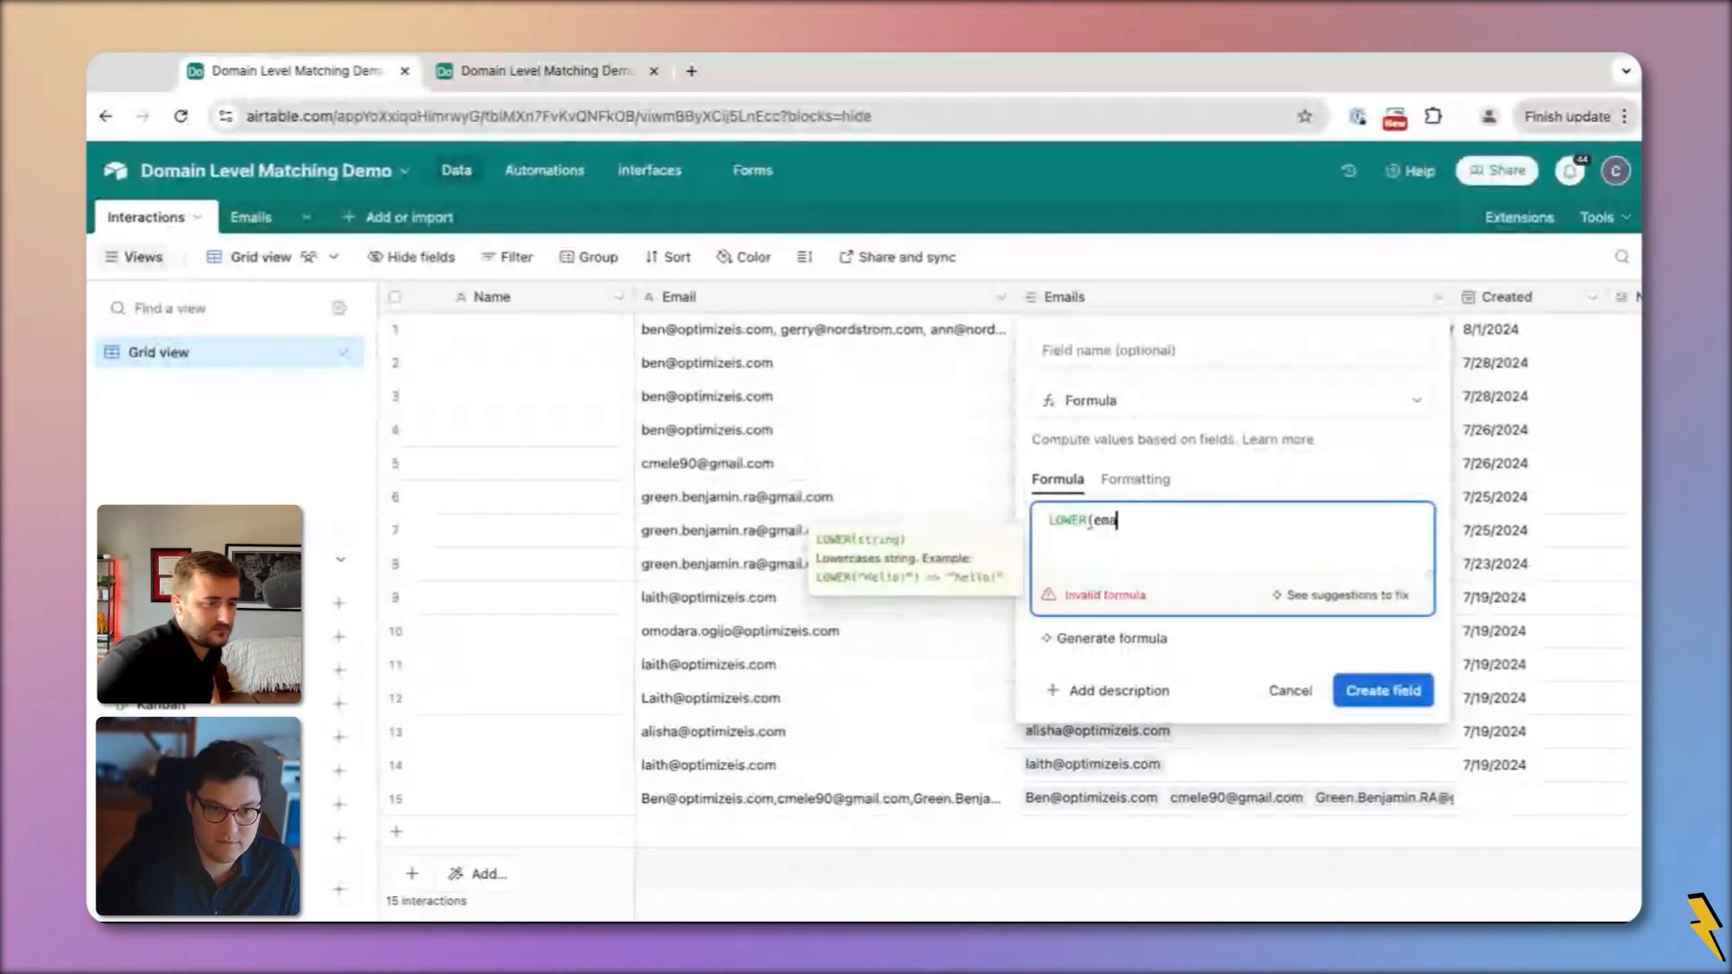
{"action": "key", "text": "Tab"}
{"action": "type", "text": ")"}
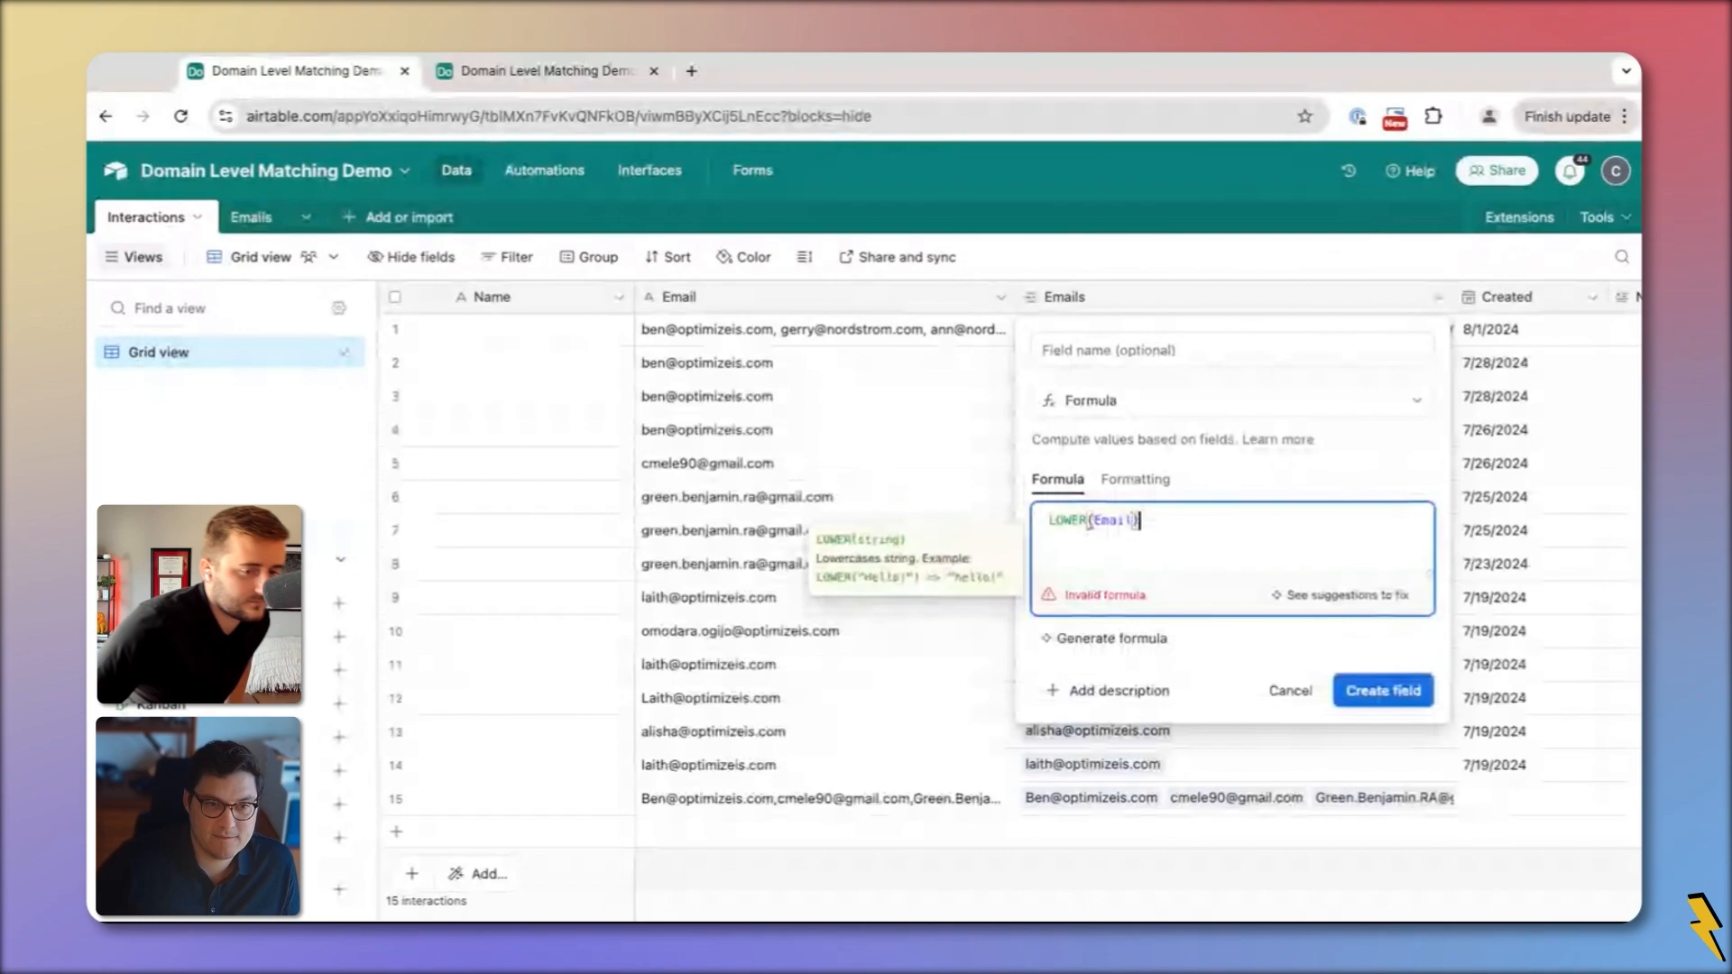
{"action": "left_click", "coordinate": [1104, 353]}
{"action": "type", "text": "Emai"}
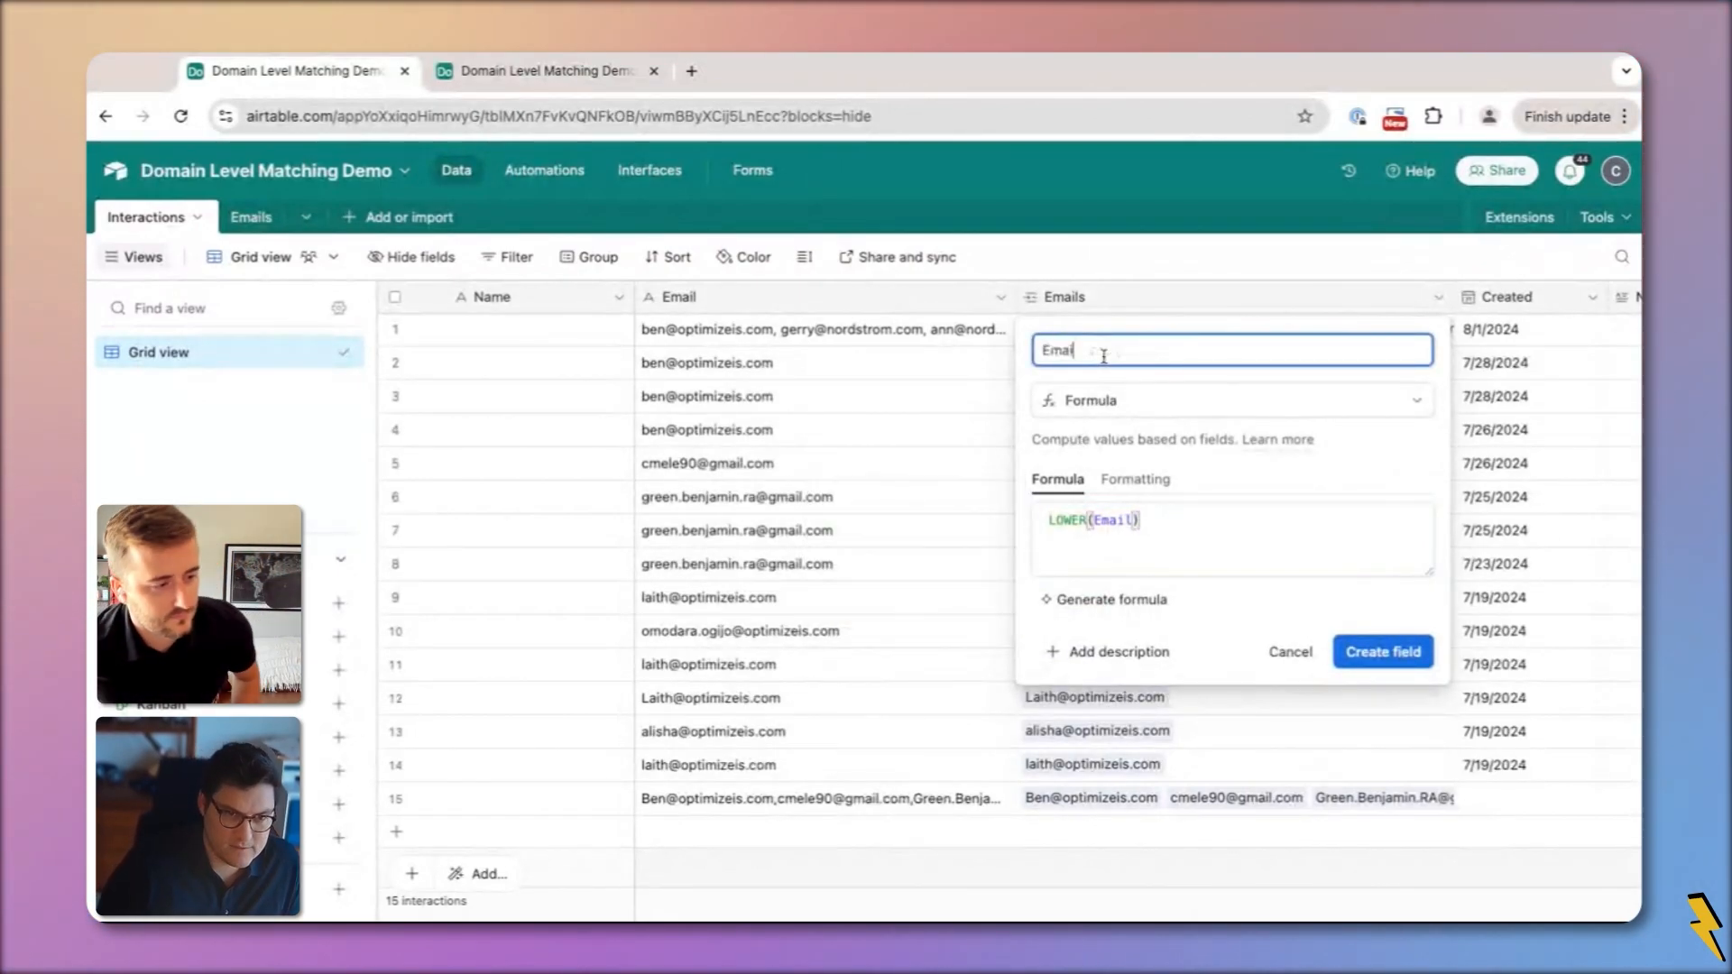
{"action": "type", "text": "l (Lowercase)"}
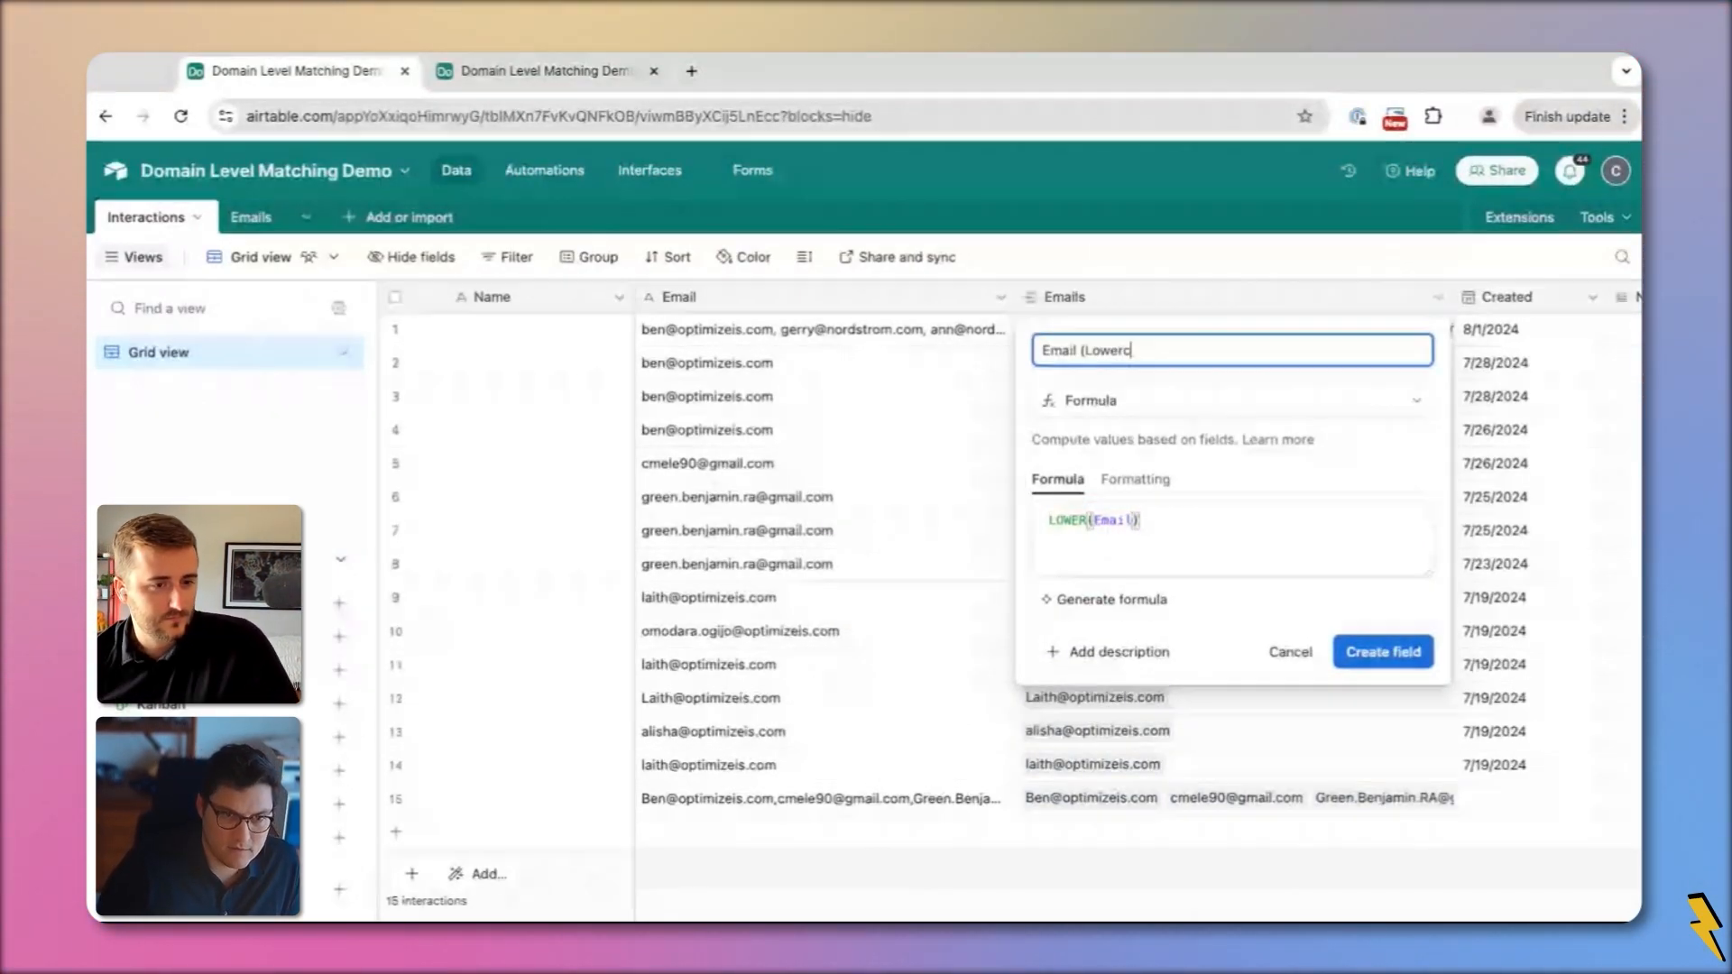
{"action": "key", "text": "Return"}
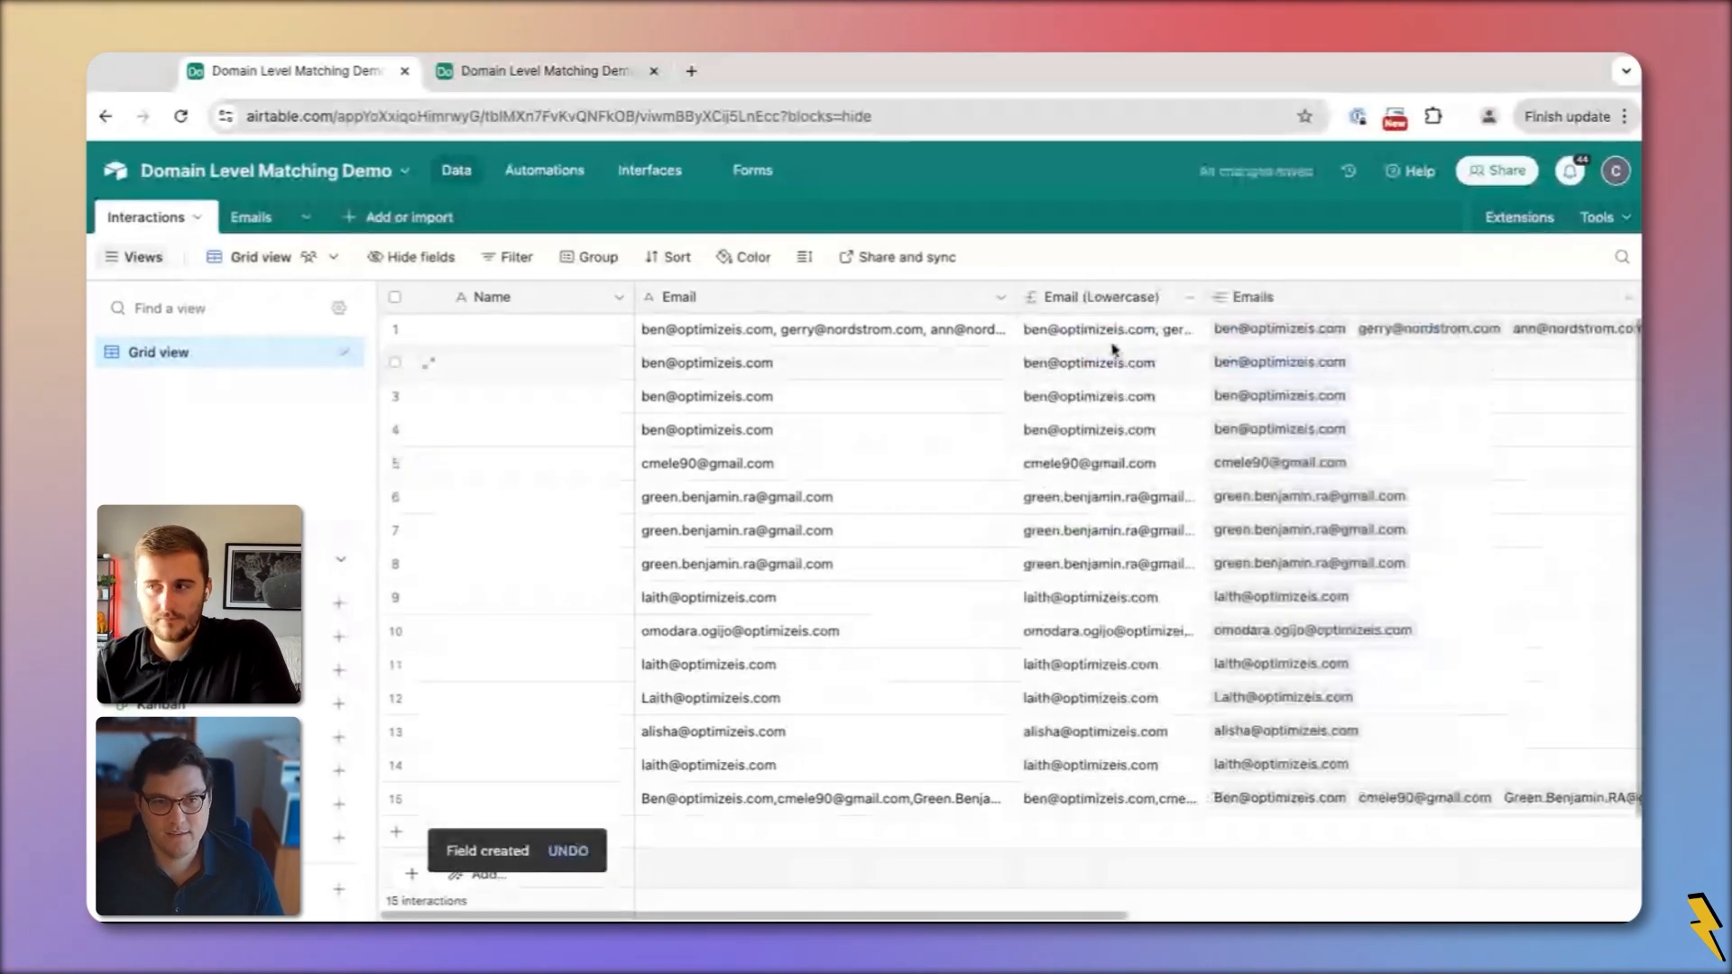
Wrap the Email (Lowercase) formula in TRIM, making it TRIM(LOWER({Email}))
{"action": "double_click", "coordinate": [1096, 298]}
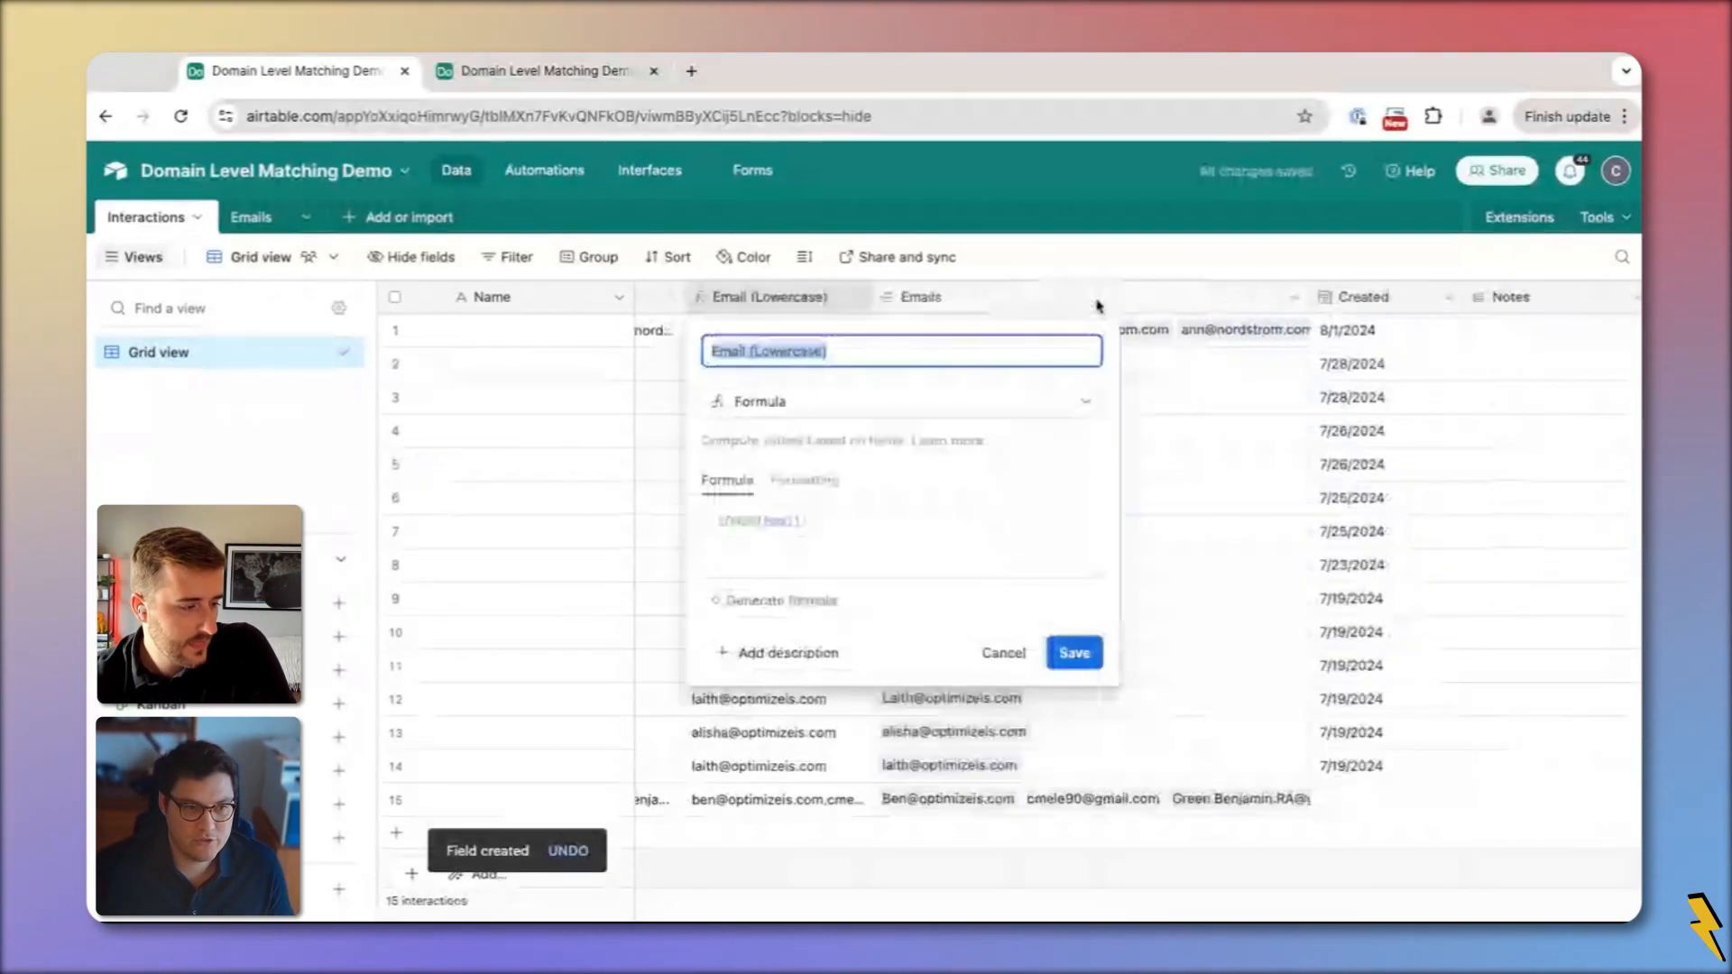
{"action": "type", "text": "tri"}
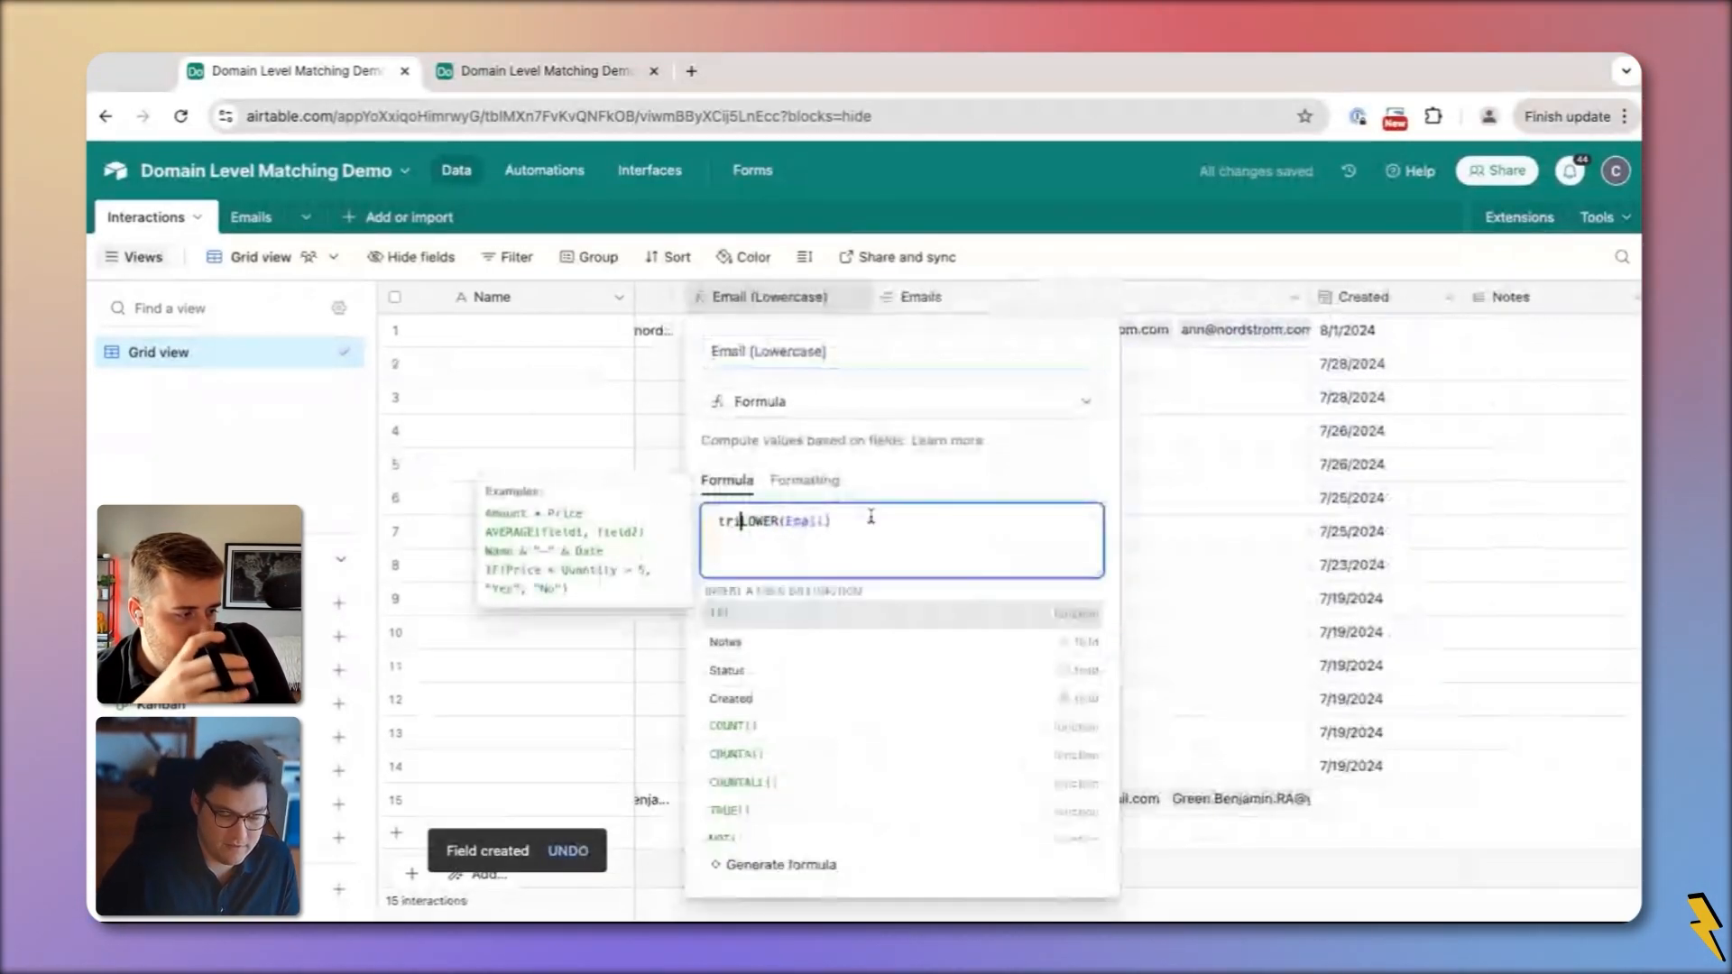
{"action": "type", "text": "m("}
{"action": "key", "text": "super+Right"}
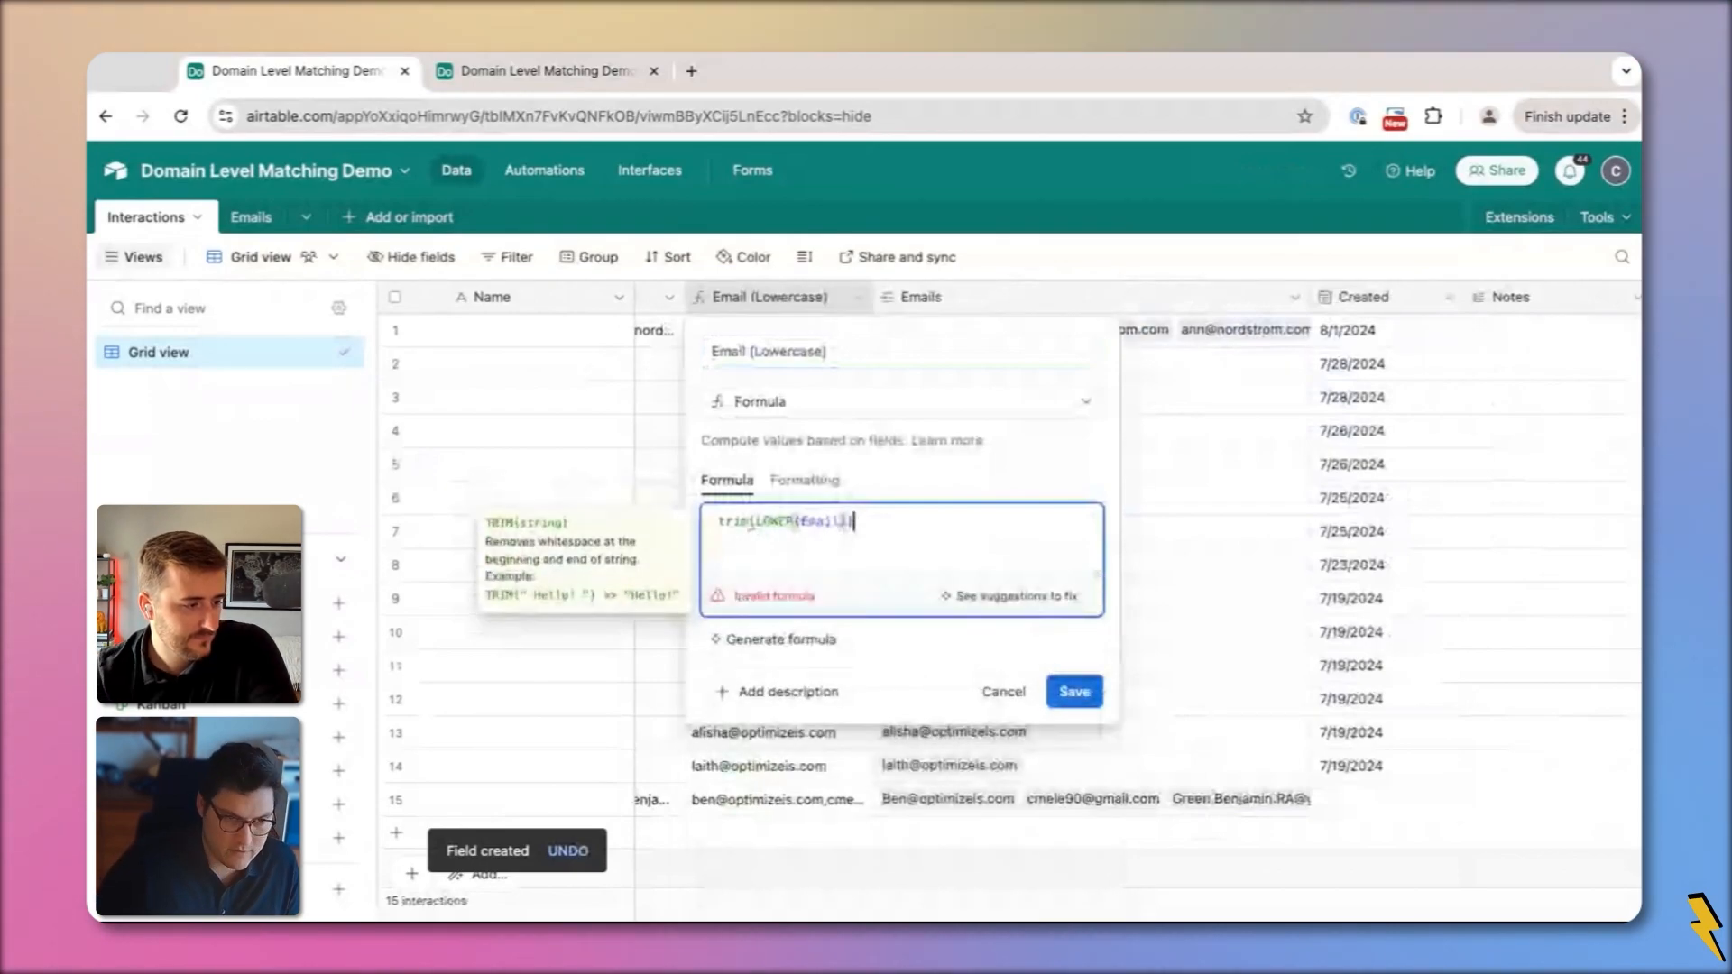
{"action": "type", "text": ")"}
{"action": "left_click", "coordinate": [1075, 691]}
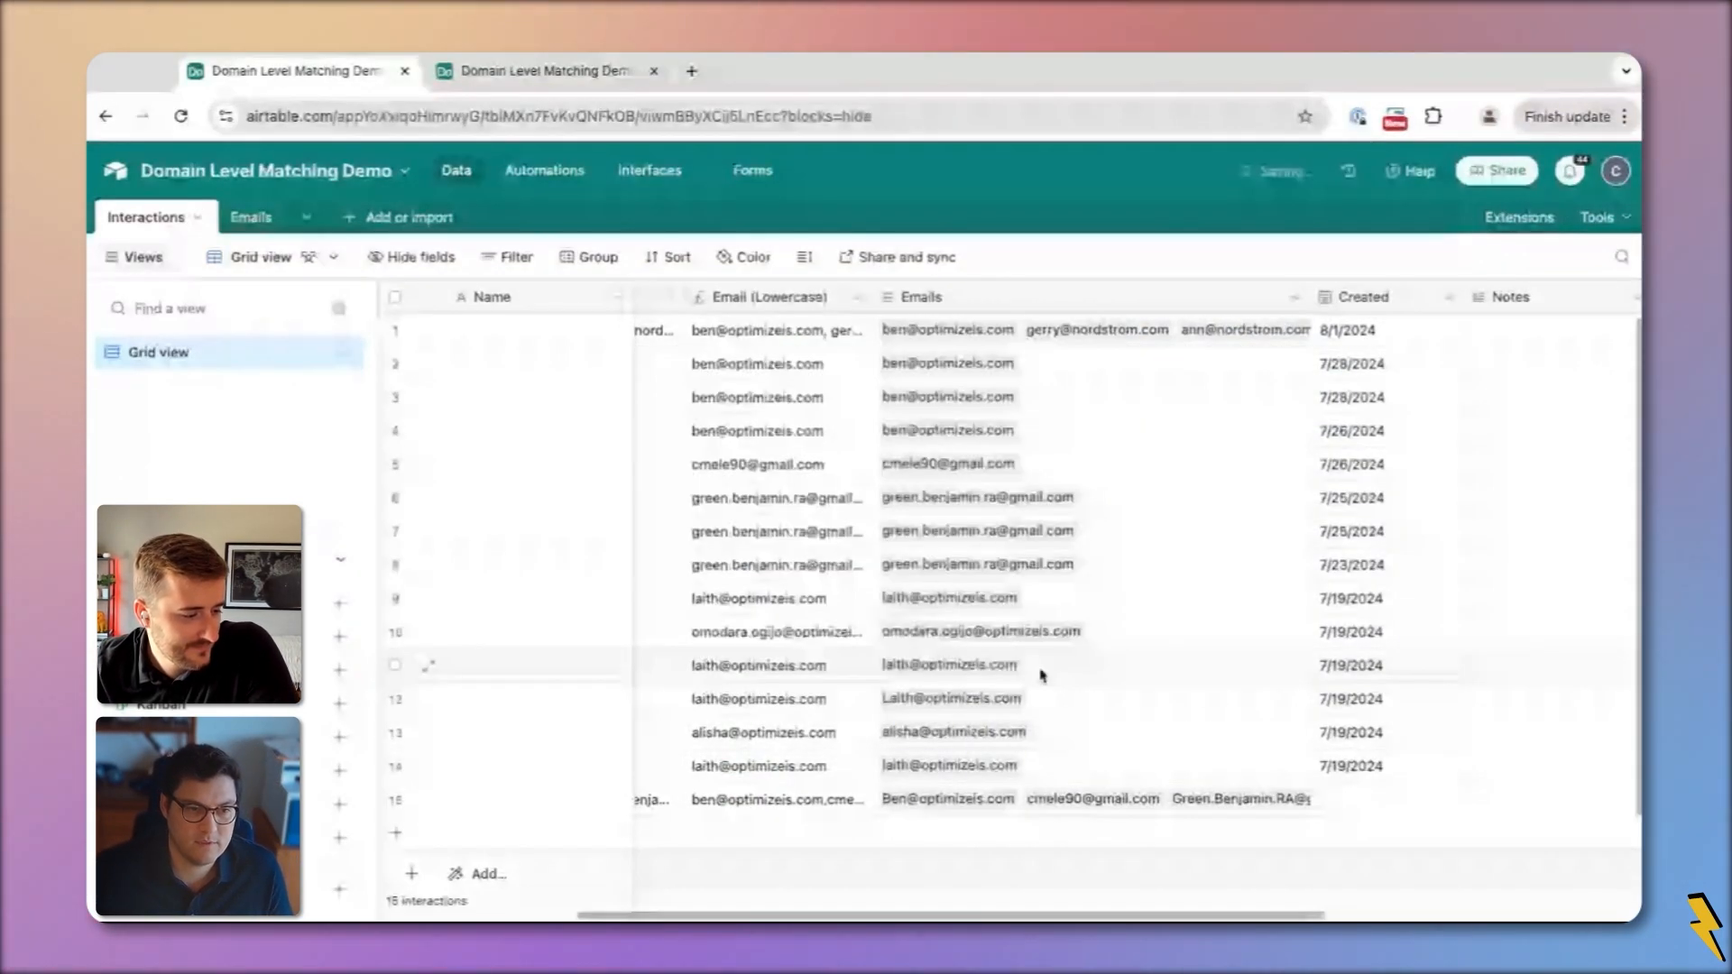
Auto-fit the Email (Lowercase) column width and check row 15's lowercase addresses
{"action": "scroll", "coordinate": [1099, 469], "scroll_direction": "left", "scroll_amount": 4}
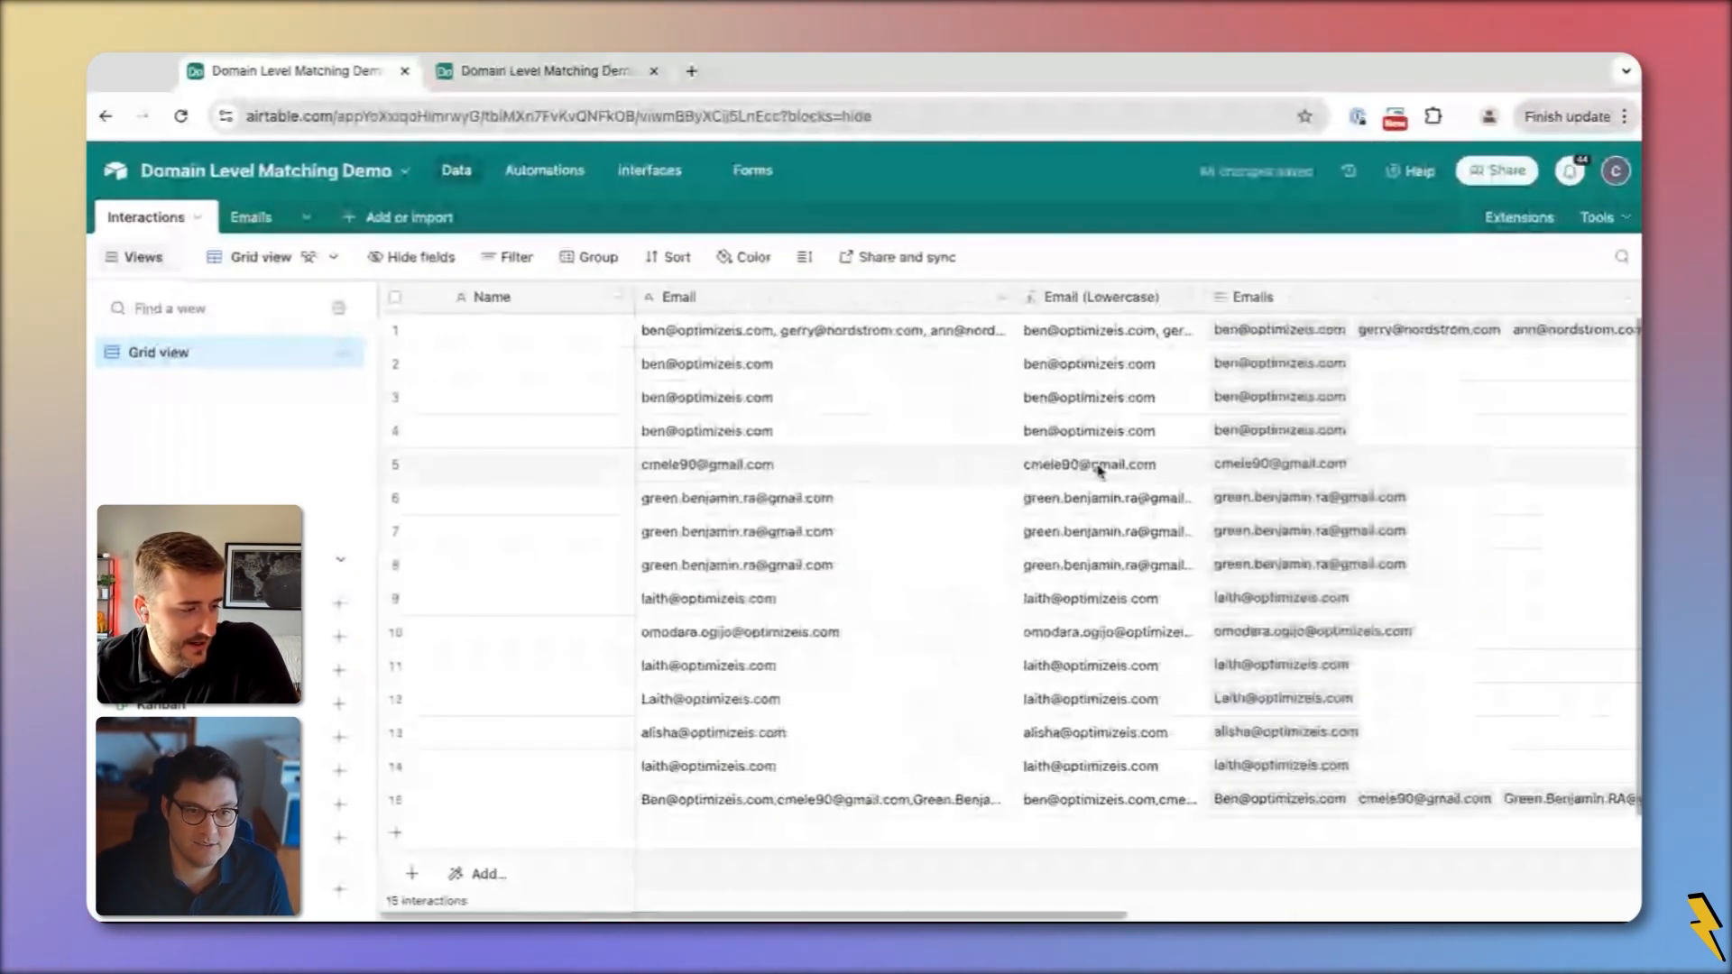
{"action": "double_click", "coordinate": [1204, 298]}
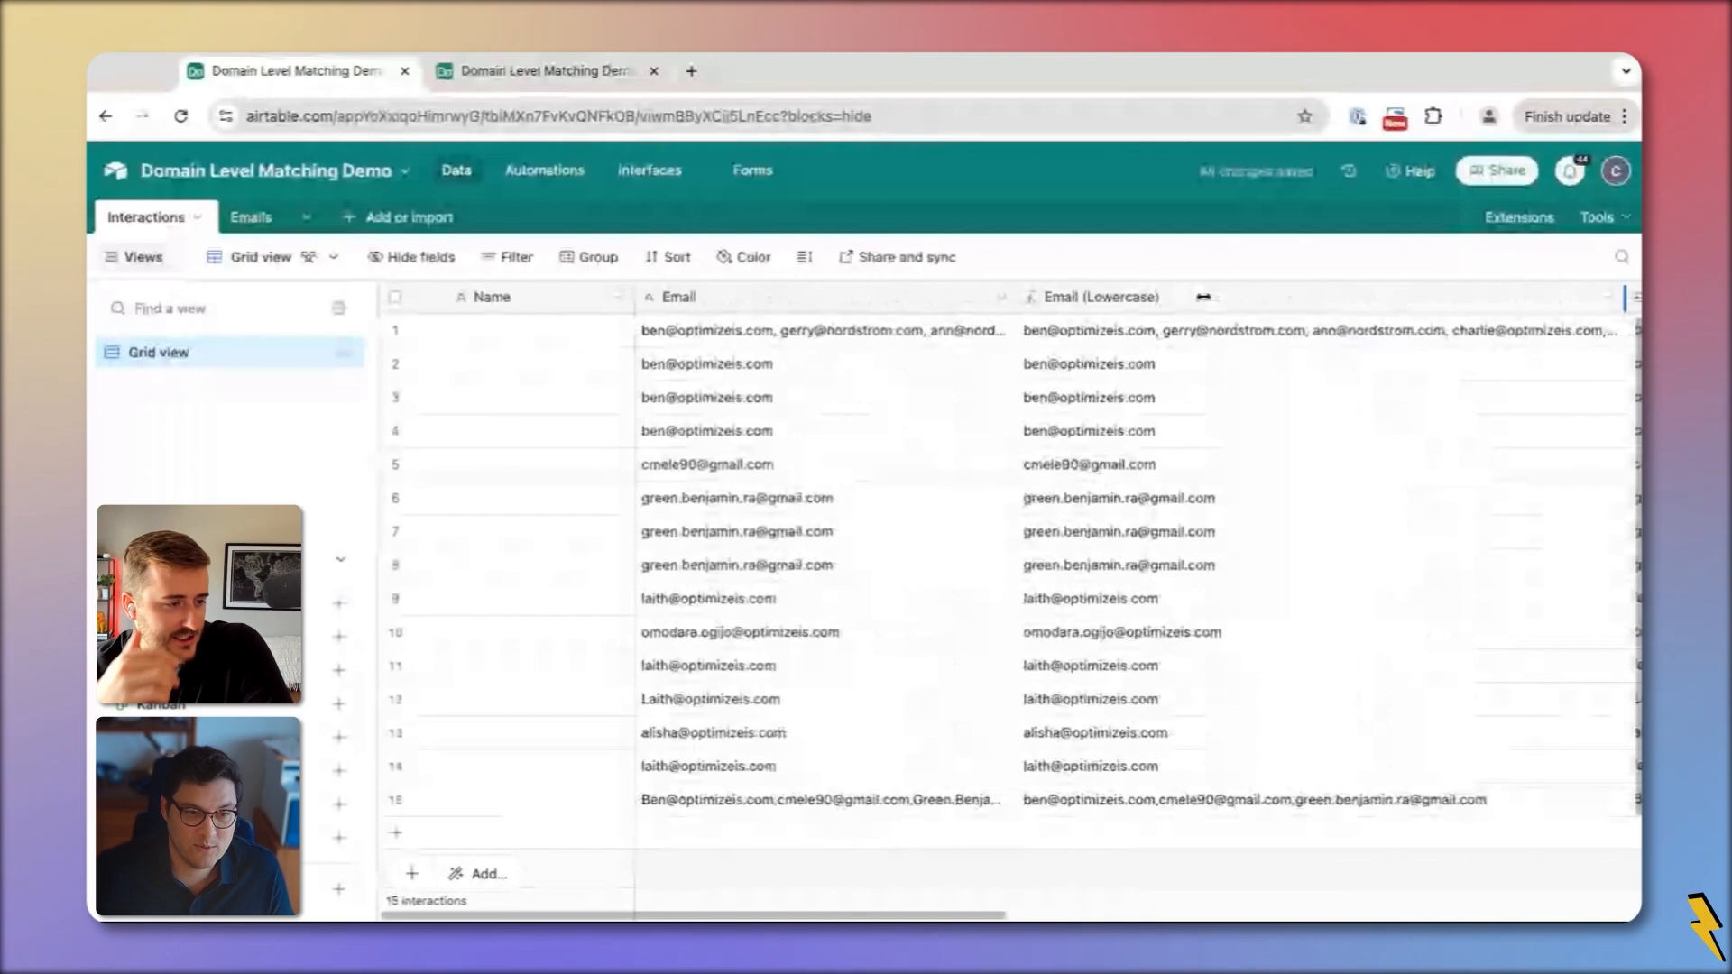
{"action": "left_click", "coordinate": [1048, 812]}
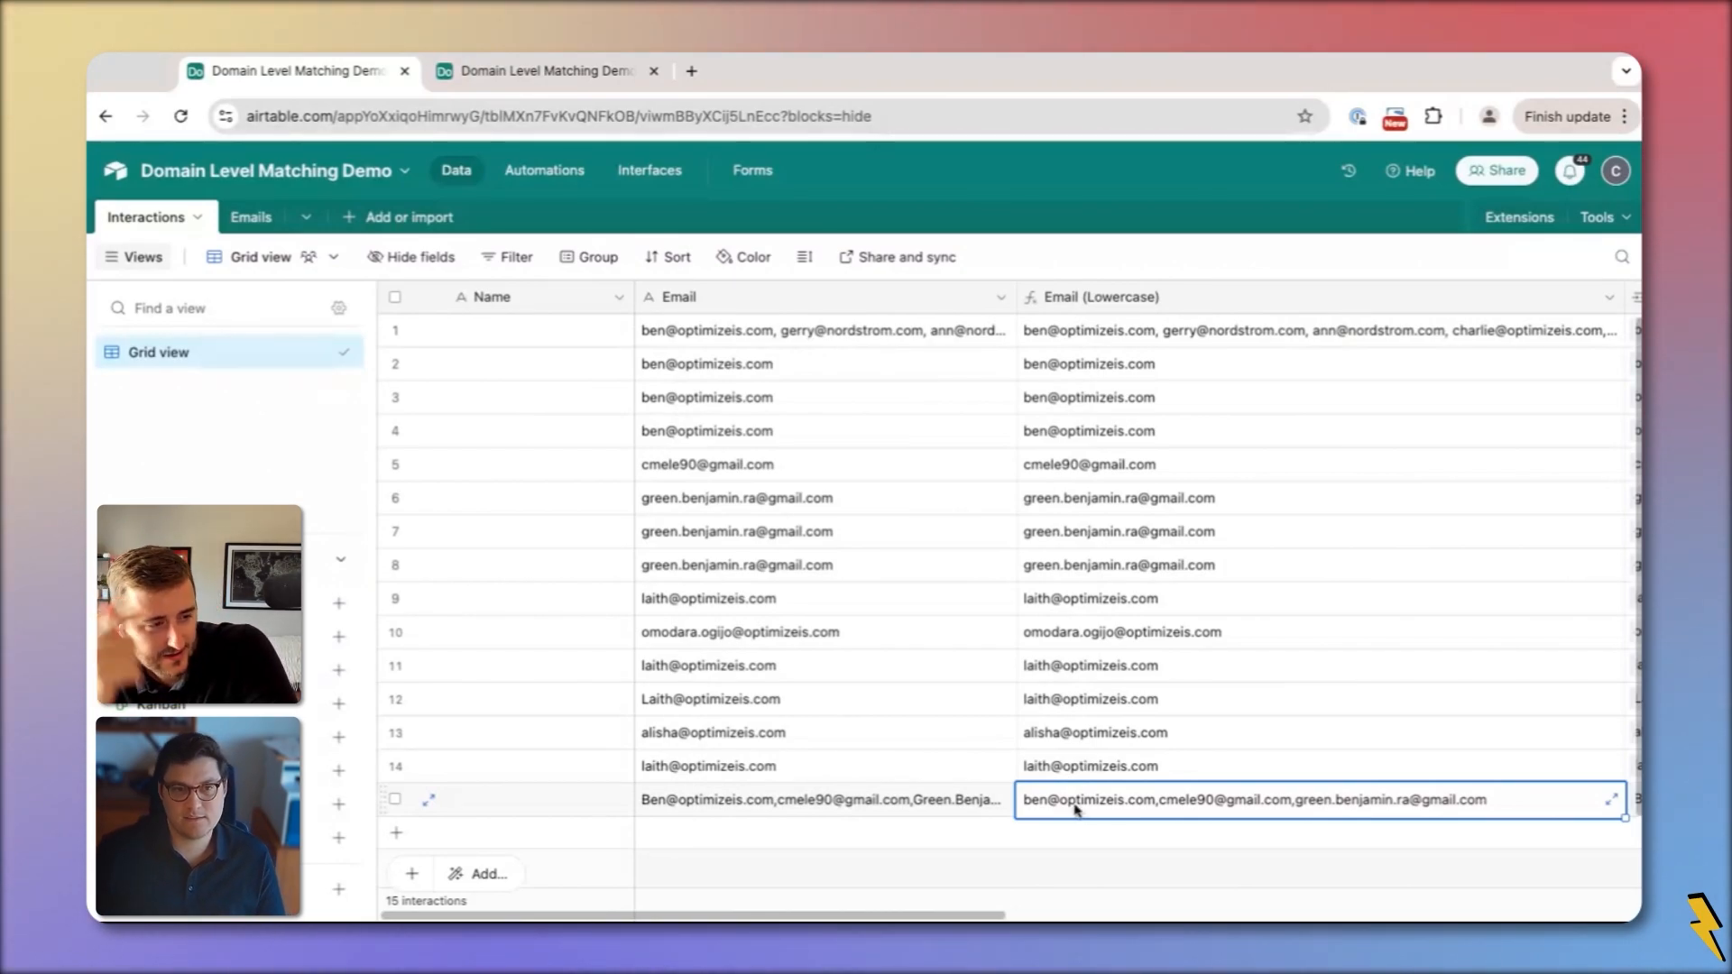
Change the formula to SUBSTITUTE(TRIM(LOWER({Email})), ' ', '') and check row 1's result
{"action": "double_click", "coordinate": [1168, 300]}
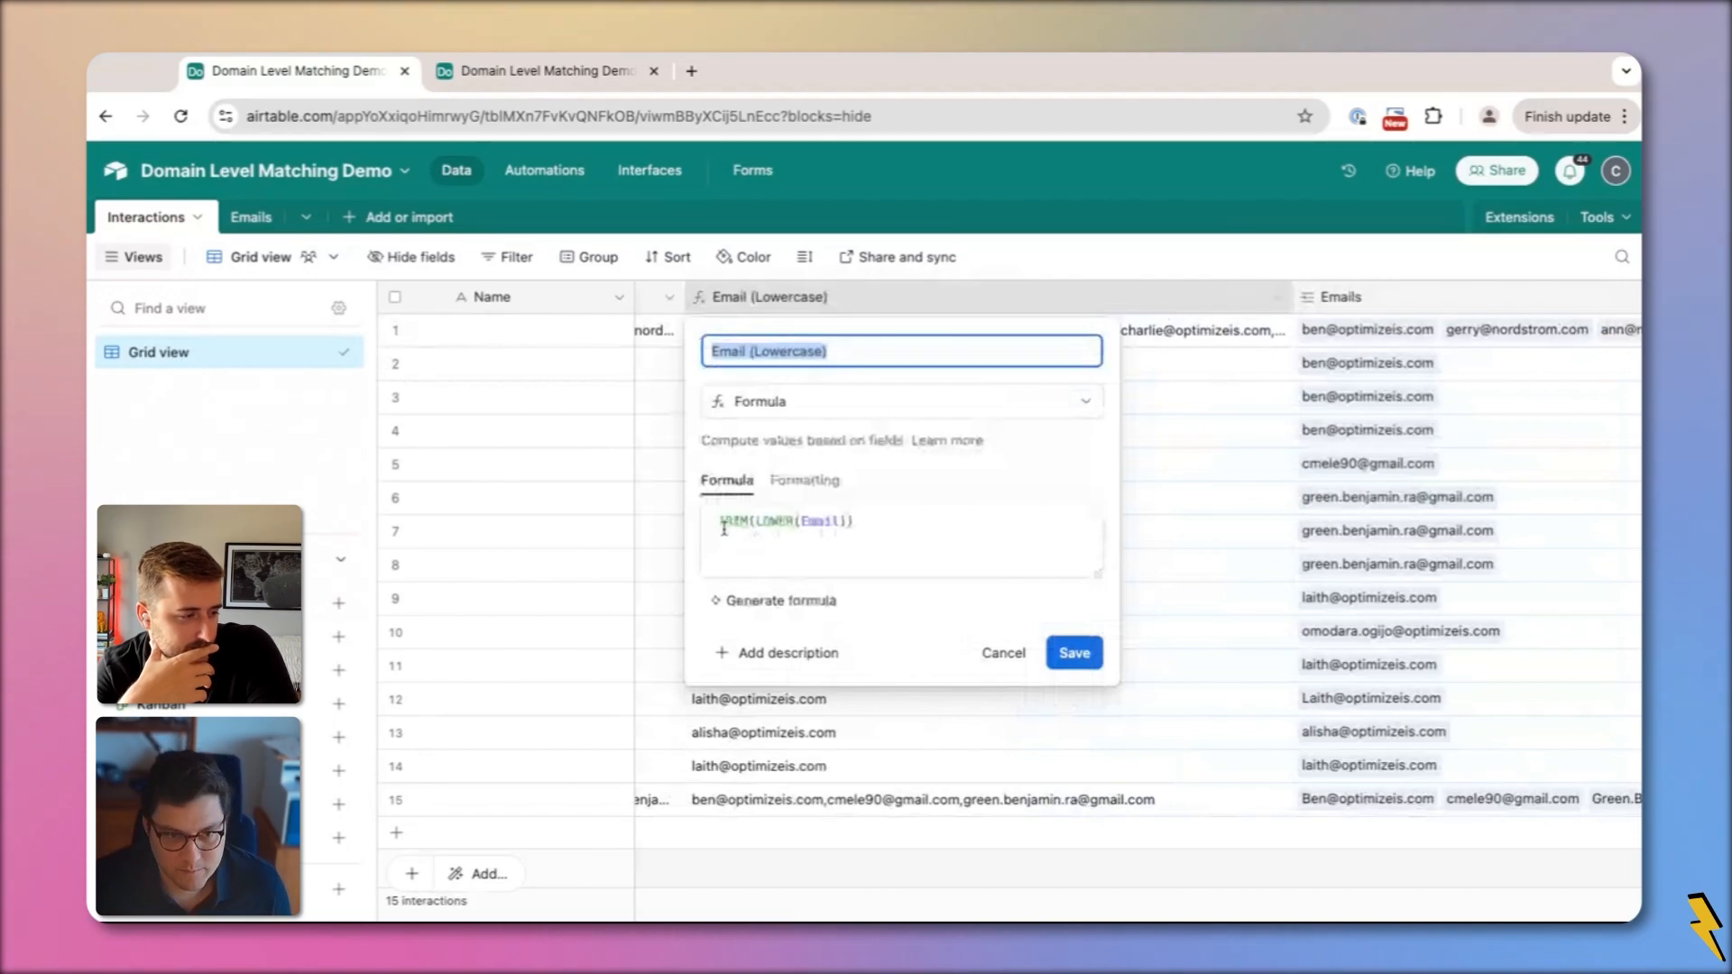
{"action": "left_click", "coordinate": [742, 524]}
{"action": "type", "text": "SUBSTITUTE("}
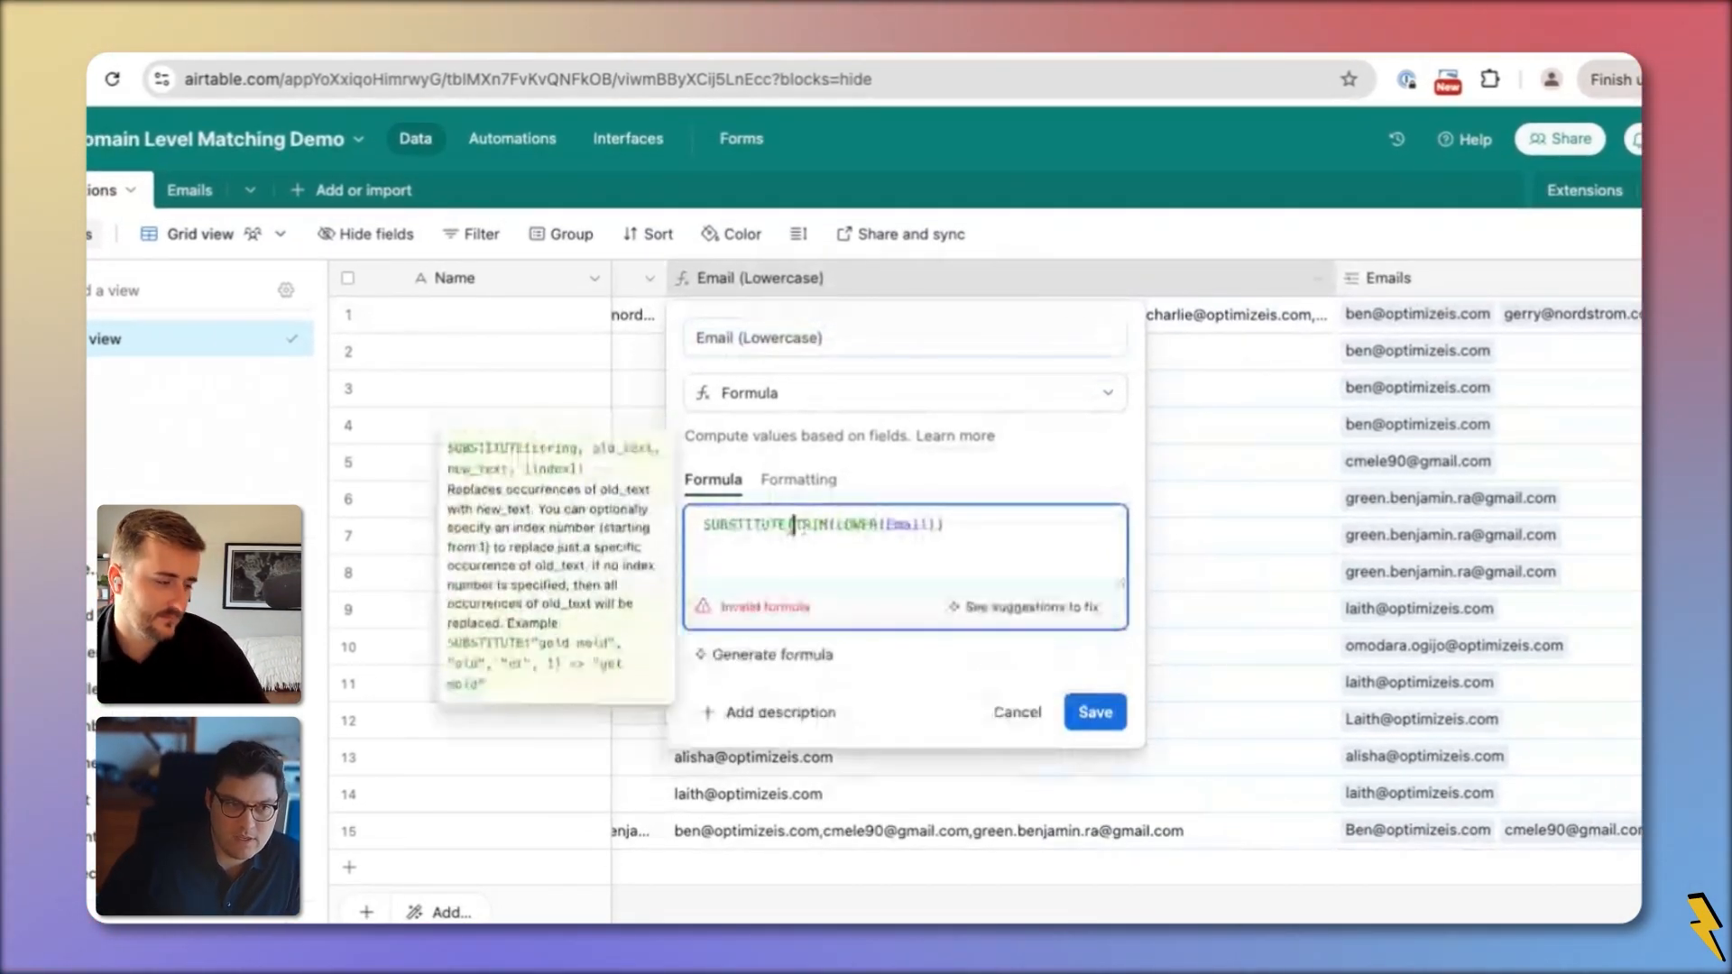
{"action": "left_click", "coordinate": [945, 525]}
{"action": "type", "text": ", j"}
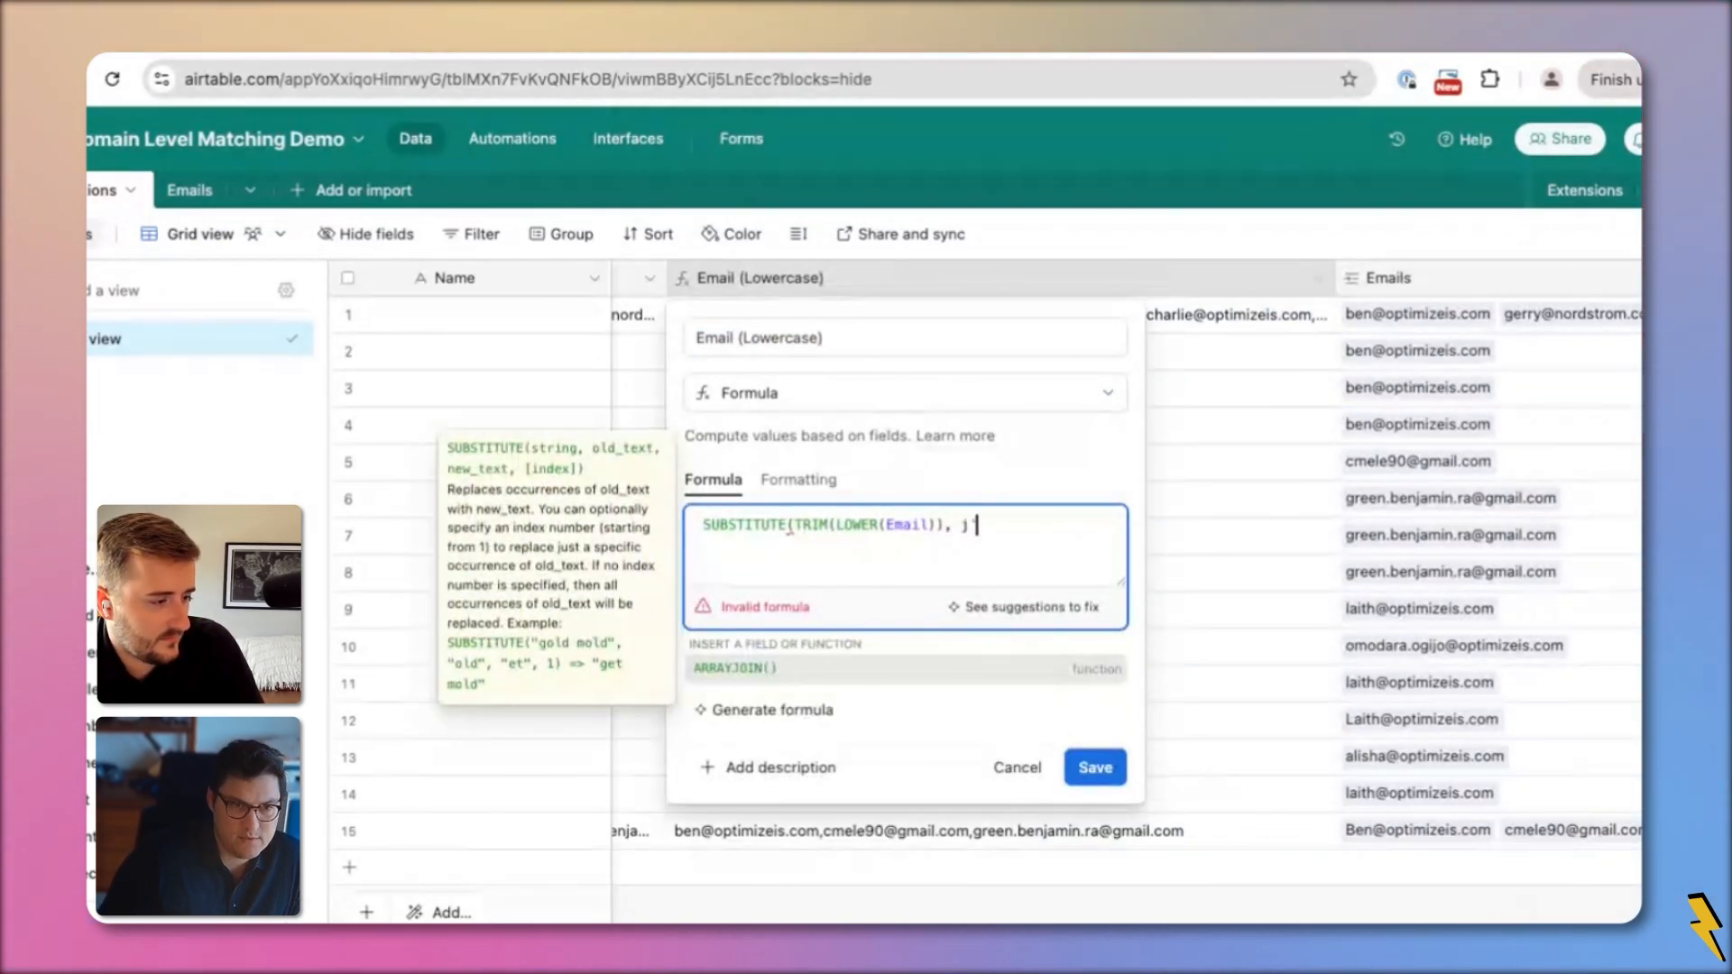
{"action": "key", "text": "BackSpace"}
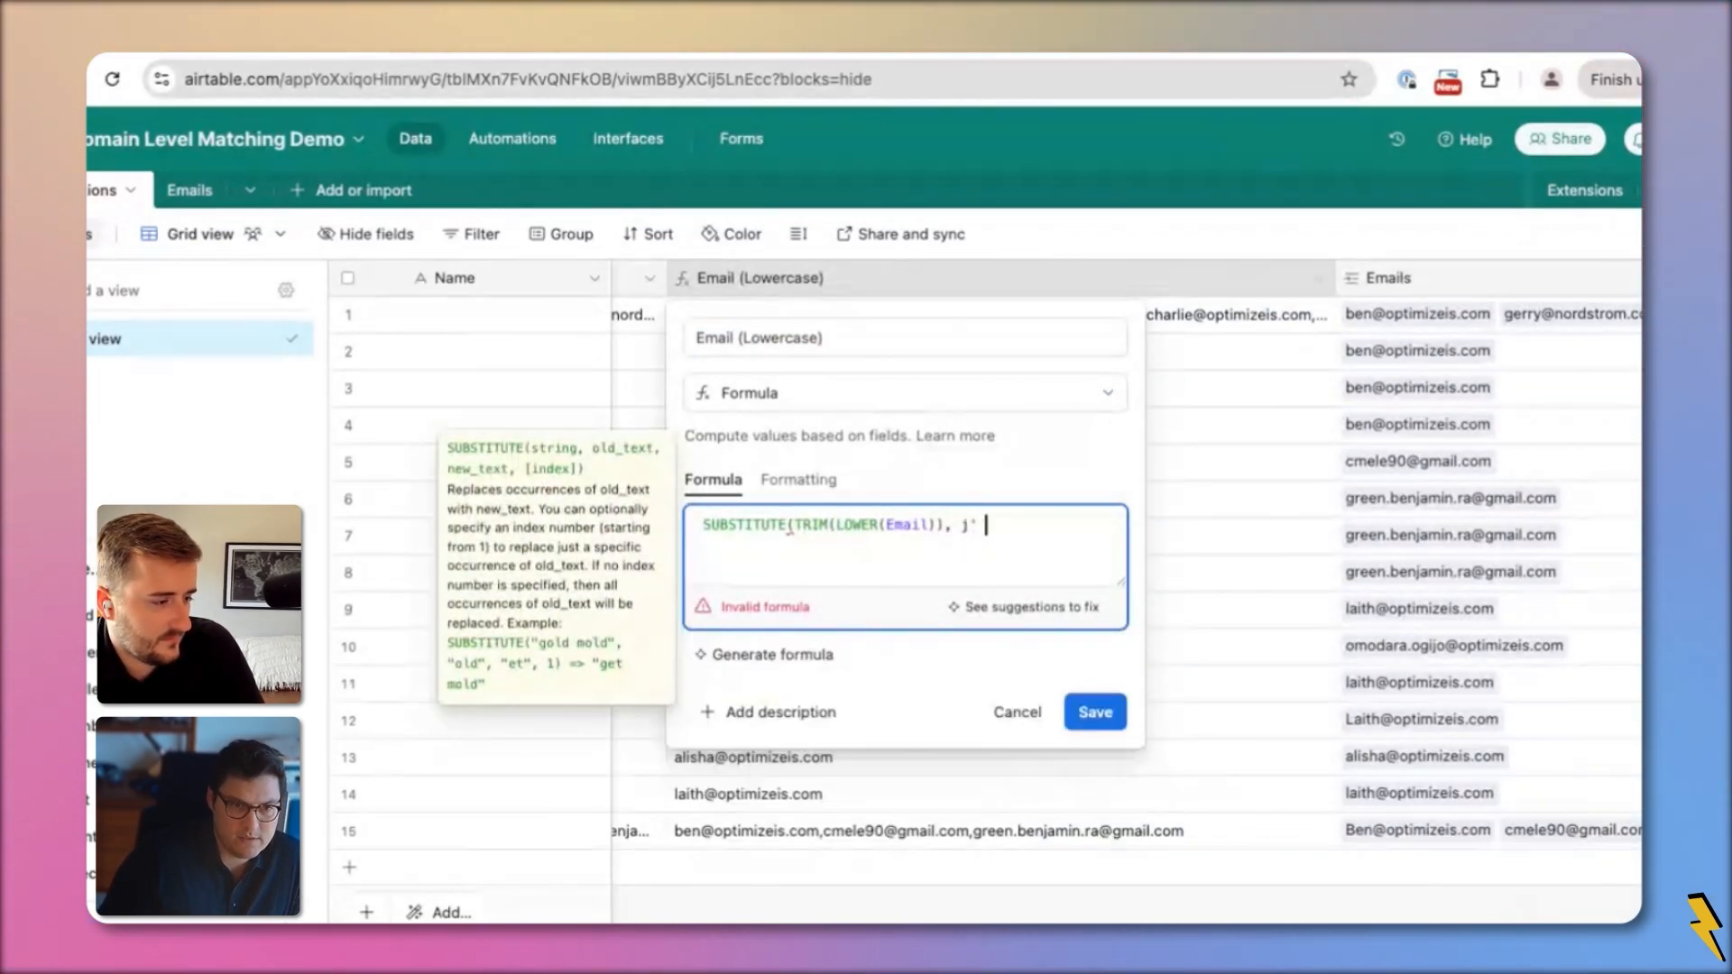
{"action": "type", "text": "' '"}
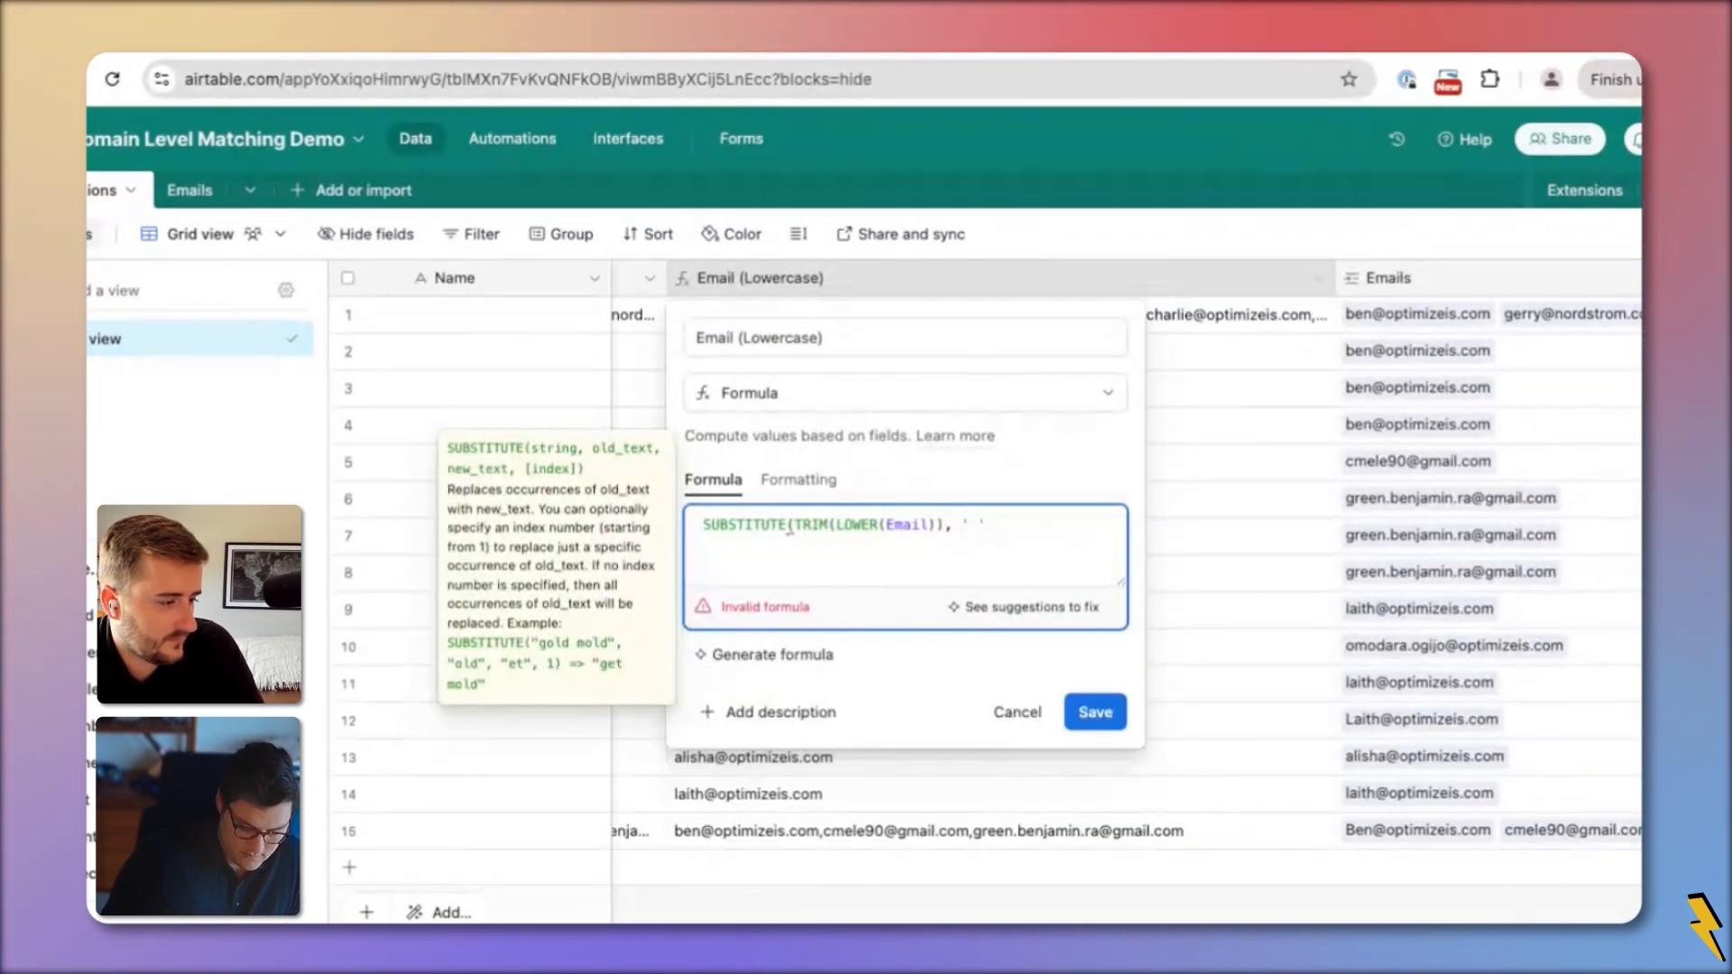
{"action": "type", "text": ", '')"}
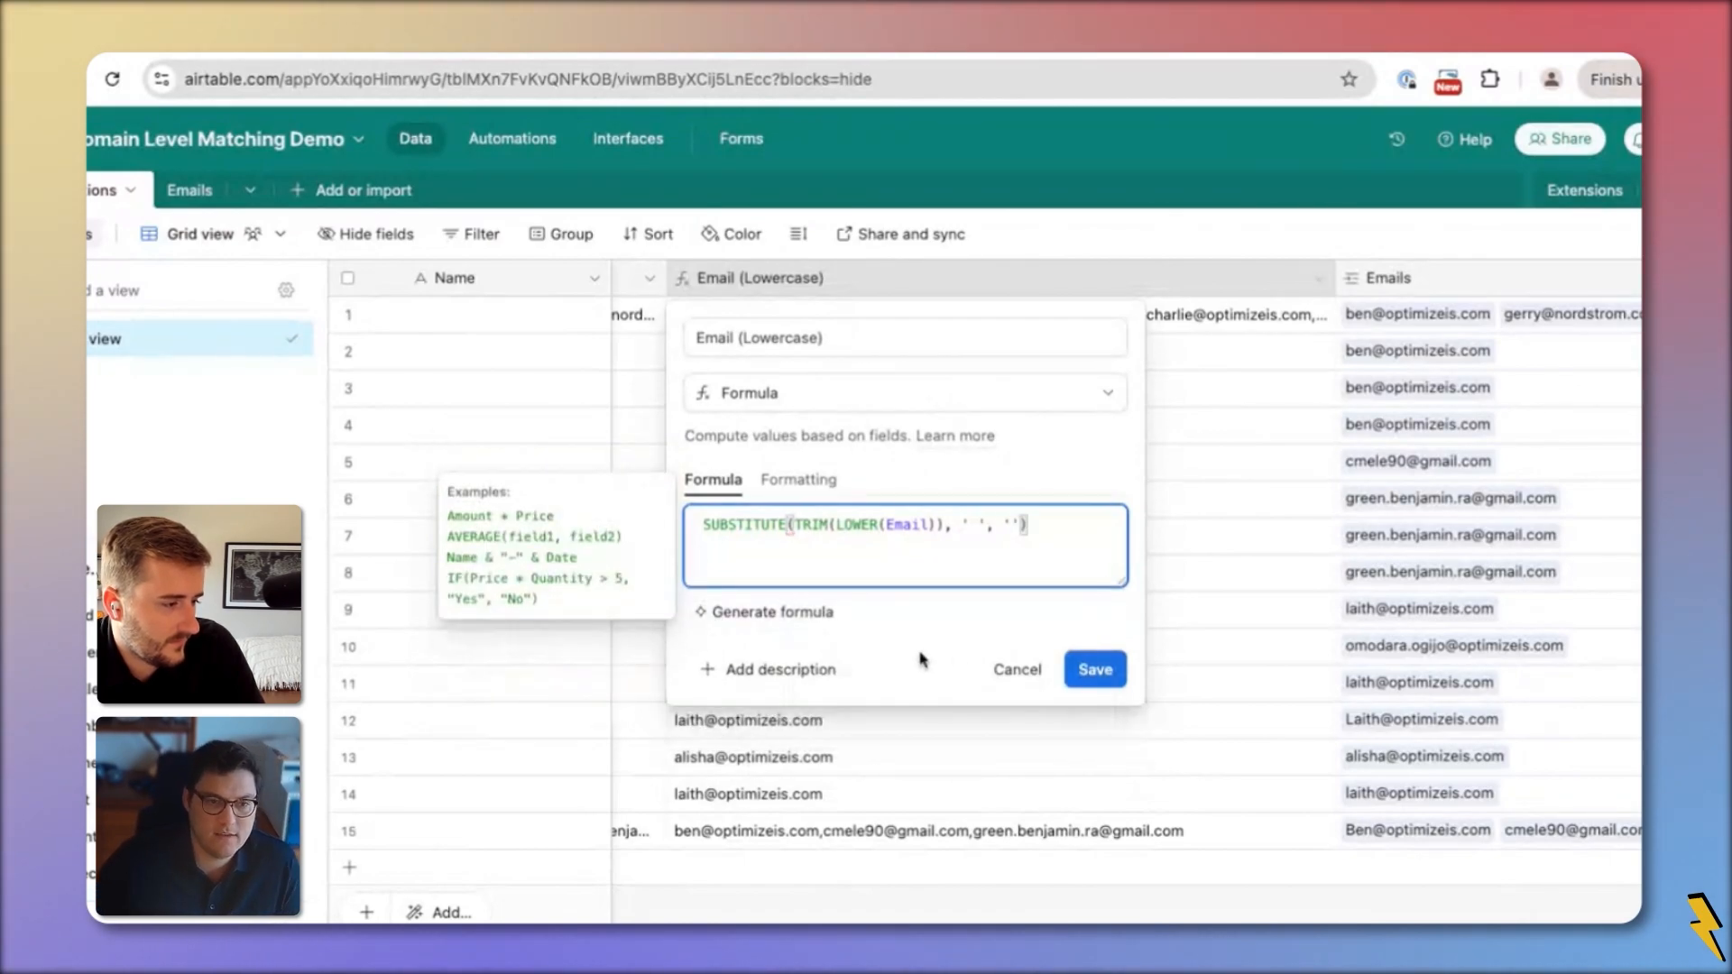
{"action": "left_click", "coordinate": [1105, 668]}
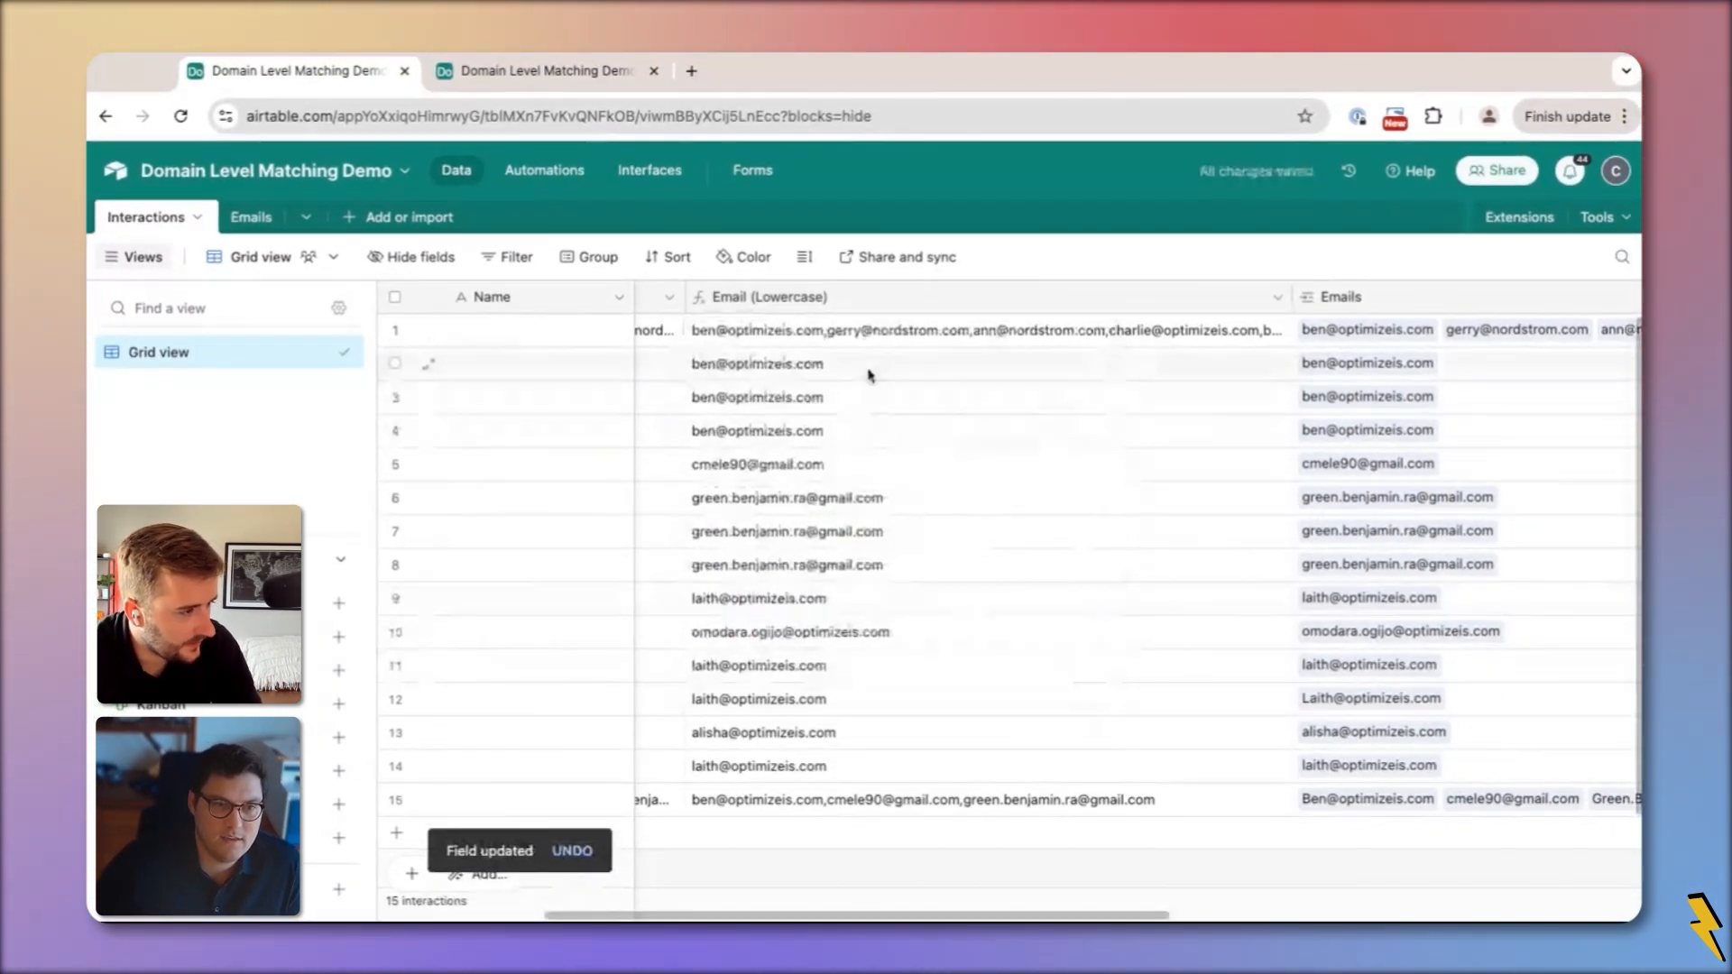
{"action": "left_click", "coordinate": [848, 319]}
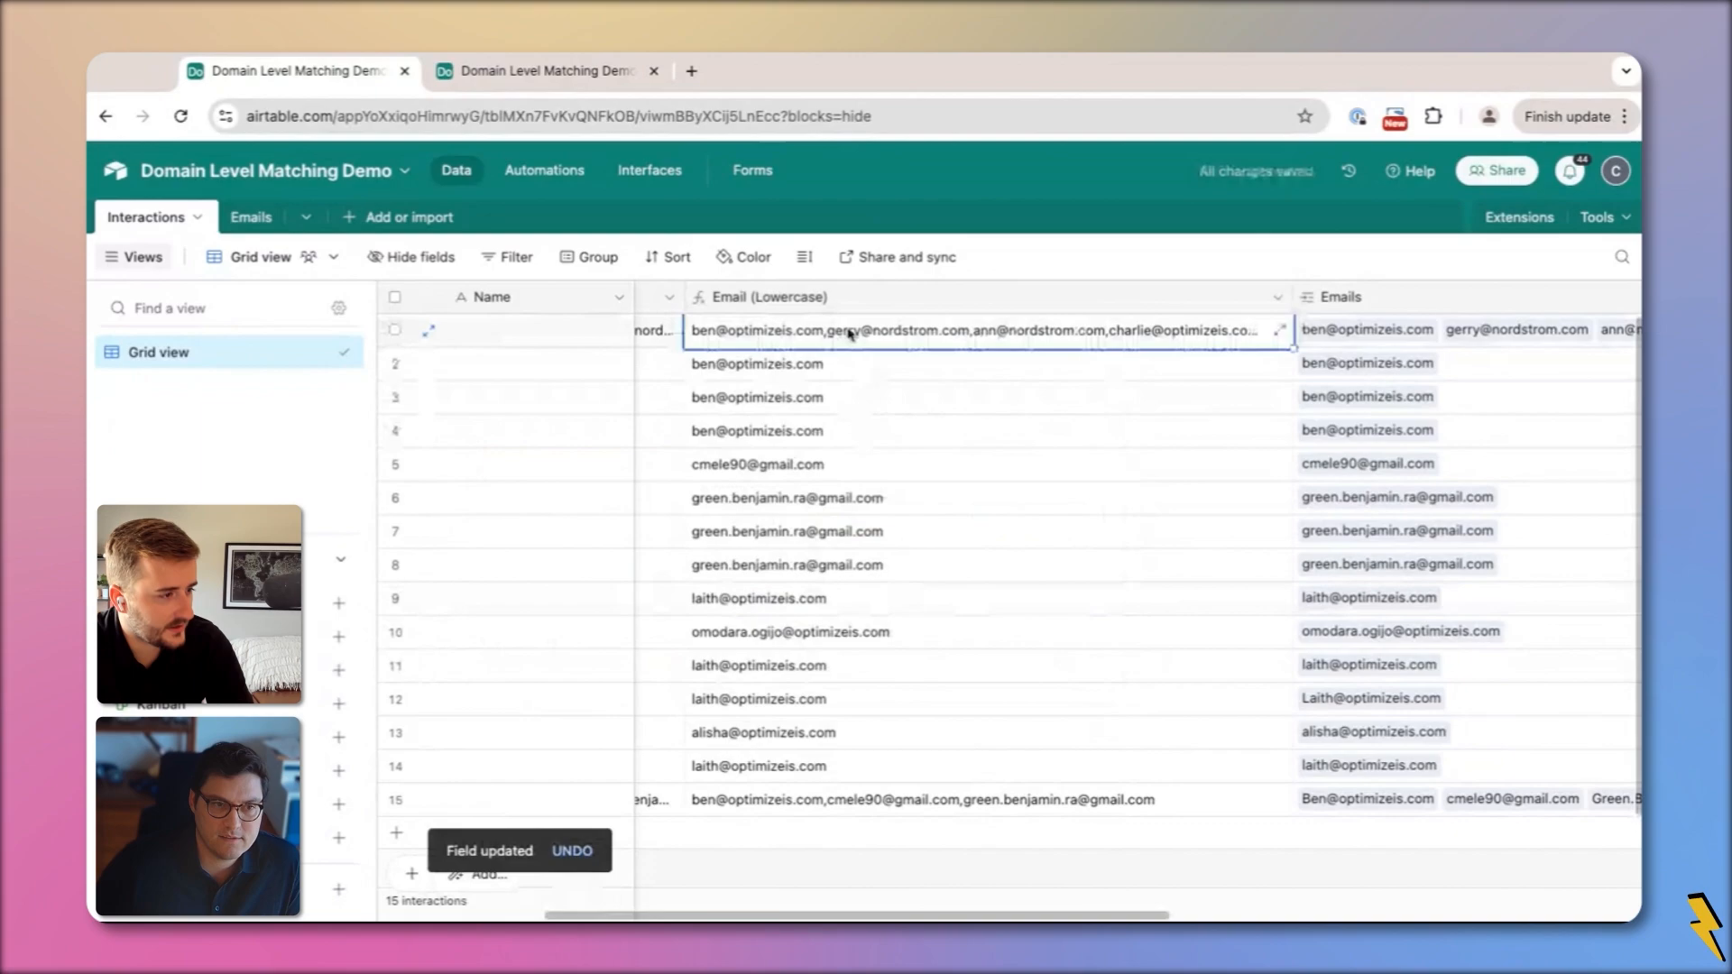
{"action": "double_click", "coordinate": [832, 301]}
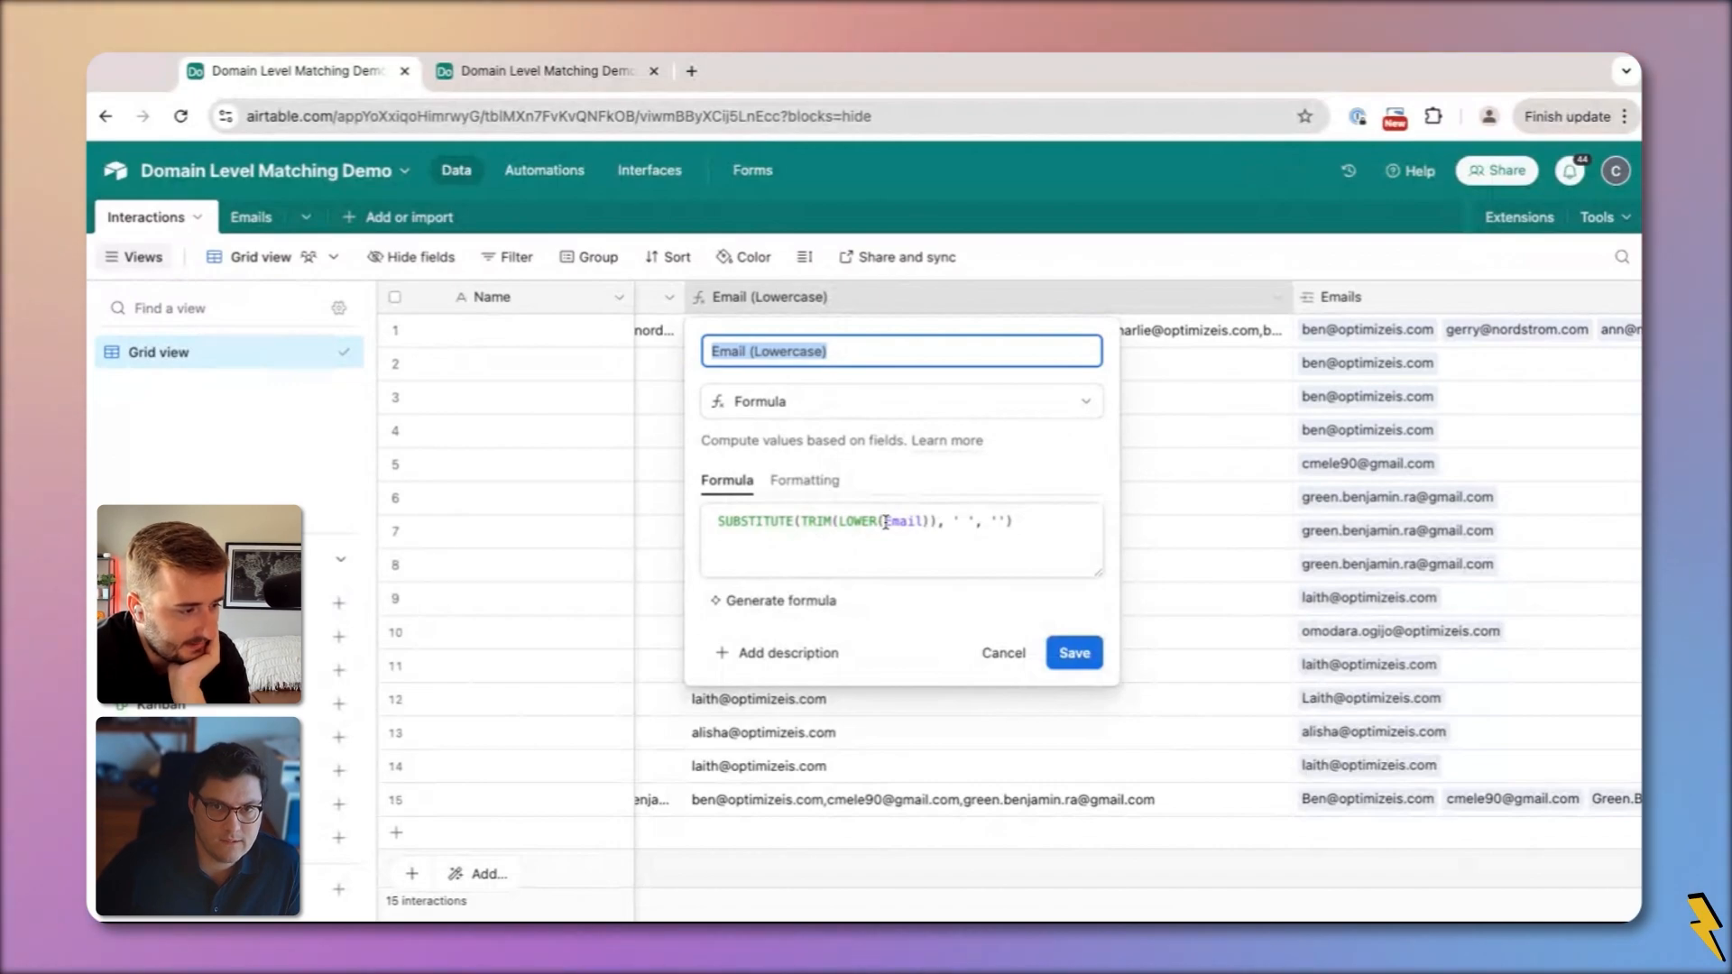
{"action": "left_click", "coordinate": [838, 523]}
{"action": "key", "text": "shift+Right"}
{"action": "key", "text": "shift+Right"}
{"action": "key", "text": "shift+Right"}
{"action": "key", "text": "shift+Right"}
{"action": "key", "text": "shift+Right"}
{"action": "key", "text": "shift+Right"}
{"action": "key", "text": "shift+Right"}
{"action": "key", "text": "shift+Right"}
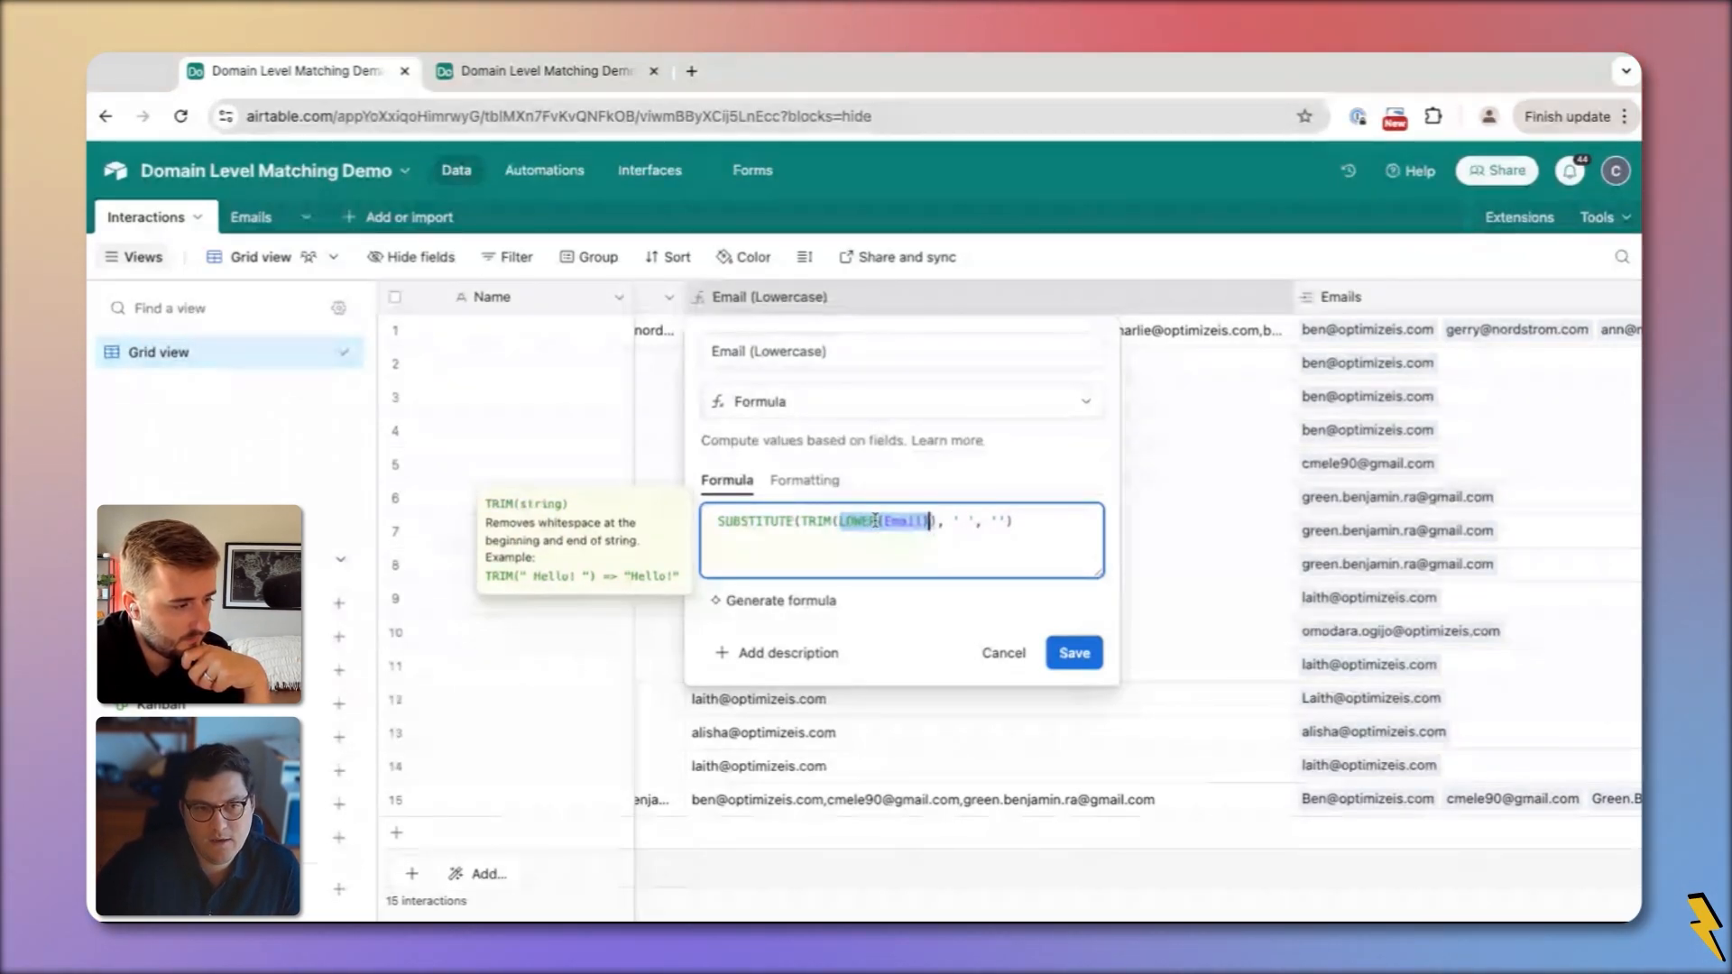
{"action": "left_click", "coordinate": [722, 522]}
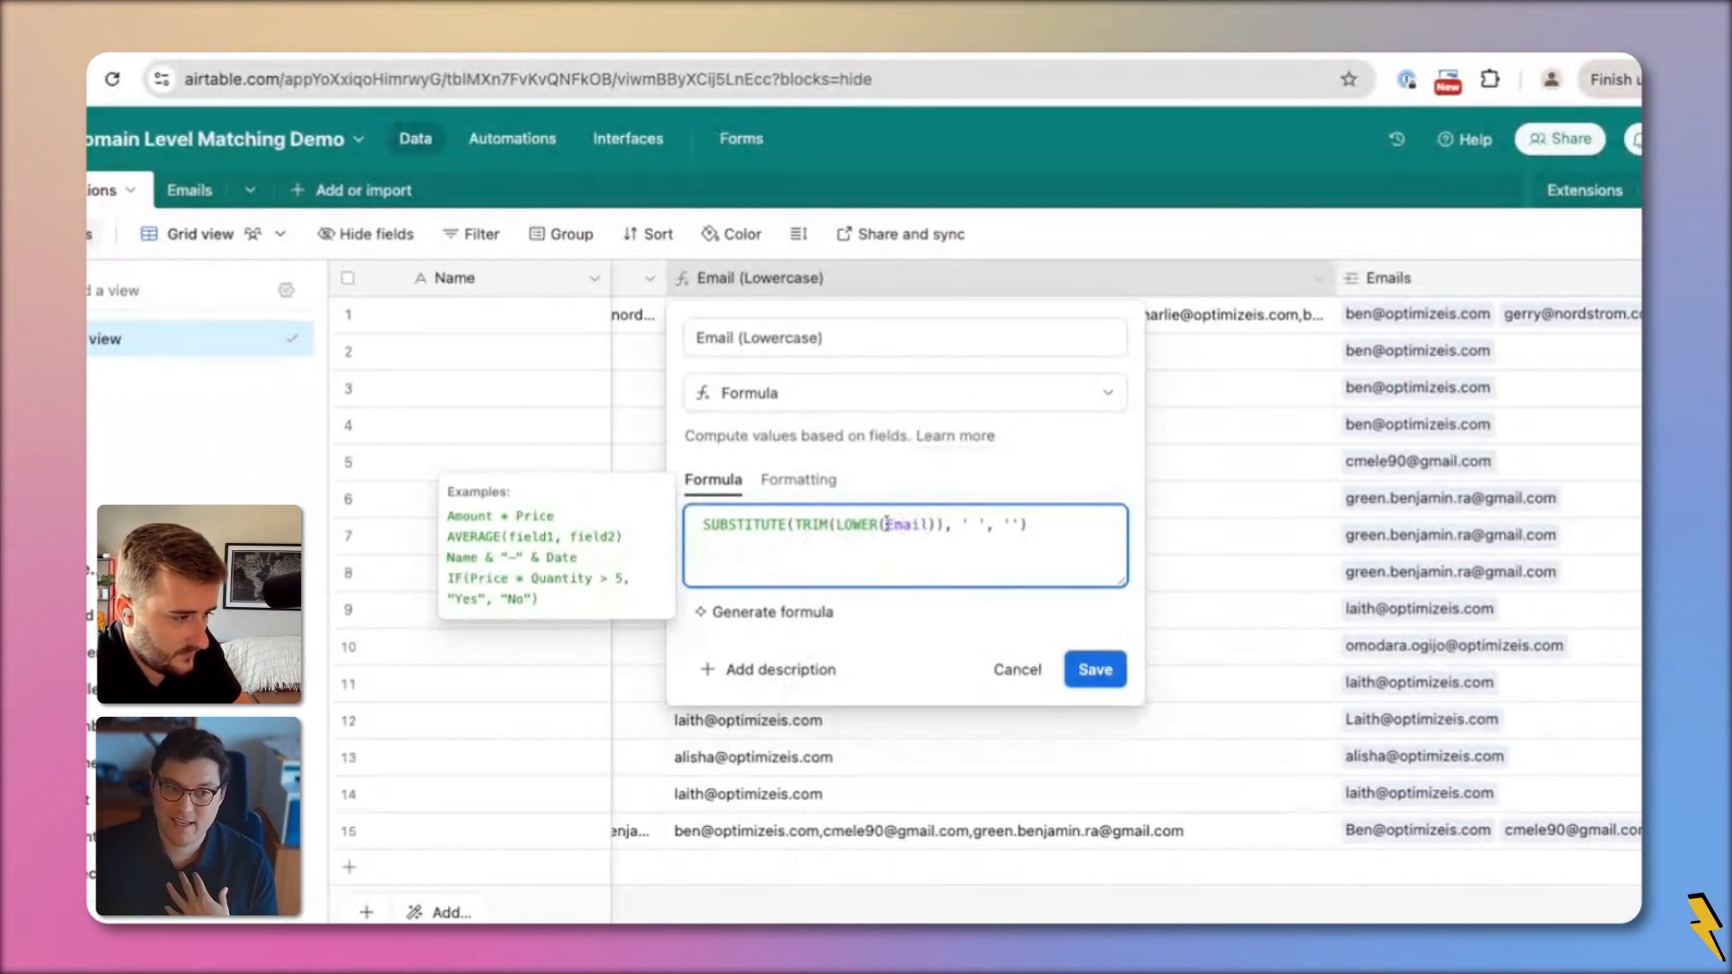
{"action": "left_click", "coordinate": [973, 526]}
{"action": "left_click", "coordinate": [1013, 527]}
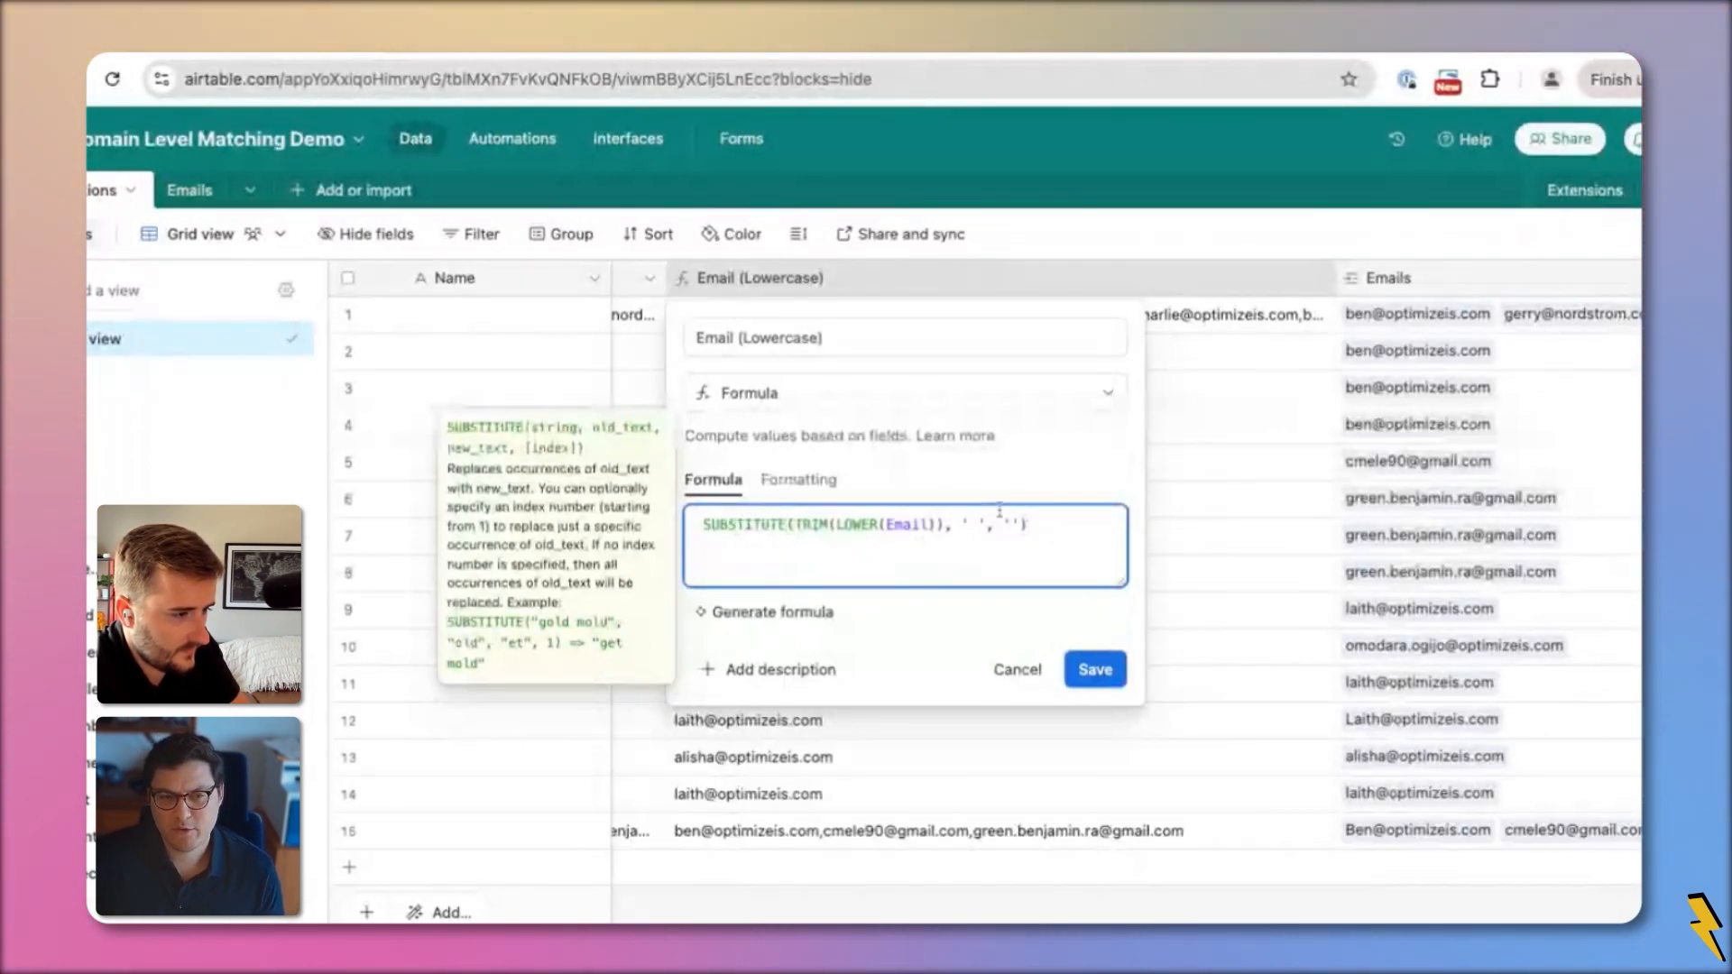
{"action": "left_click", "coordinate": [737, 525]}
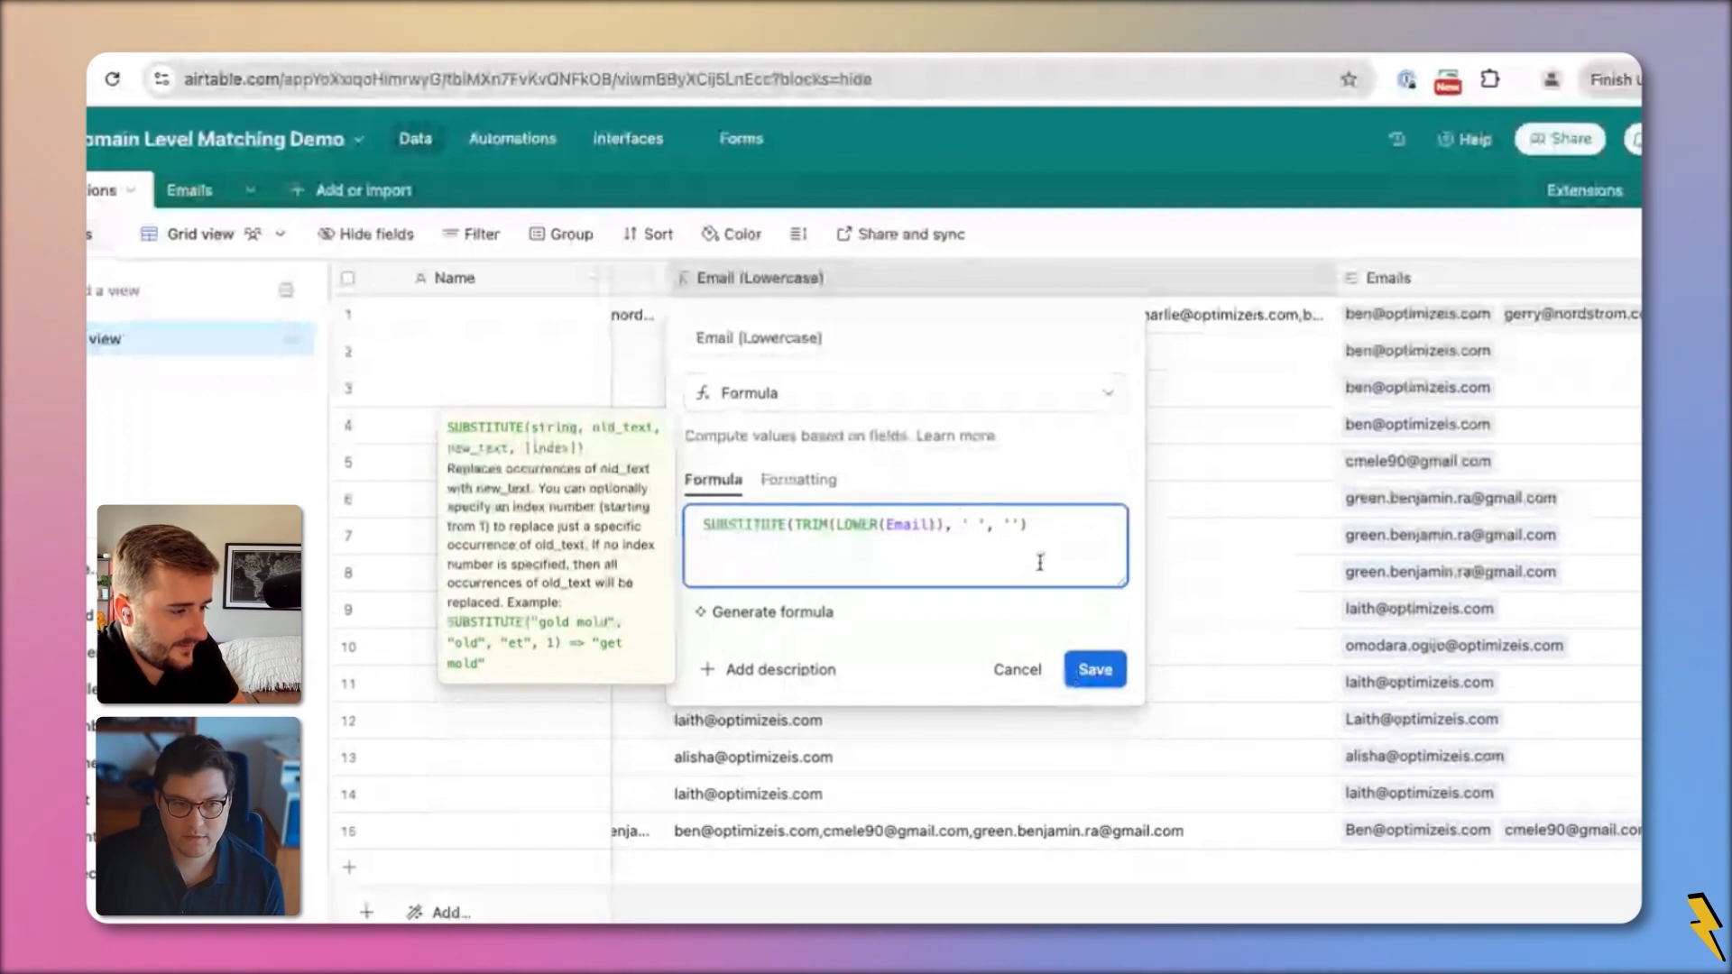
Save the formula, then nest another SUBSTITUTE intended to remove the '@' sign
{"action": "left_click", "coordinate": [1094, 672]}
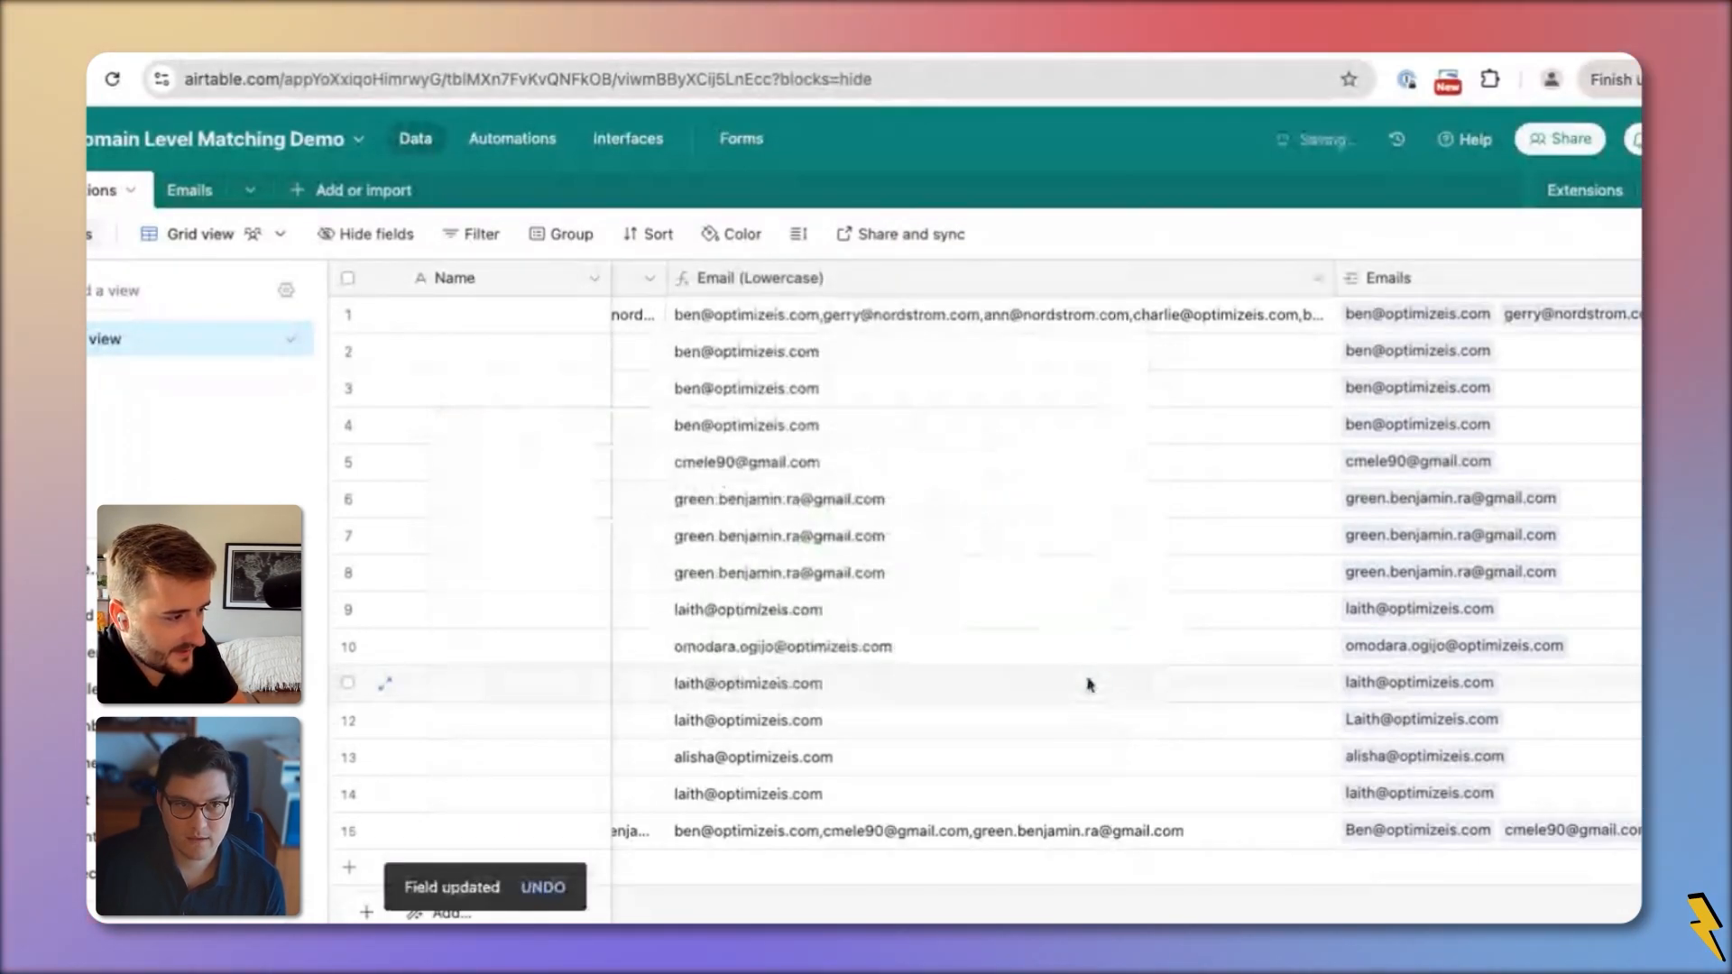
{"action": "double_click", "coordinate": [868, 282]}
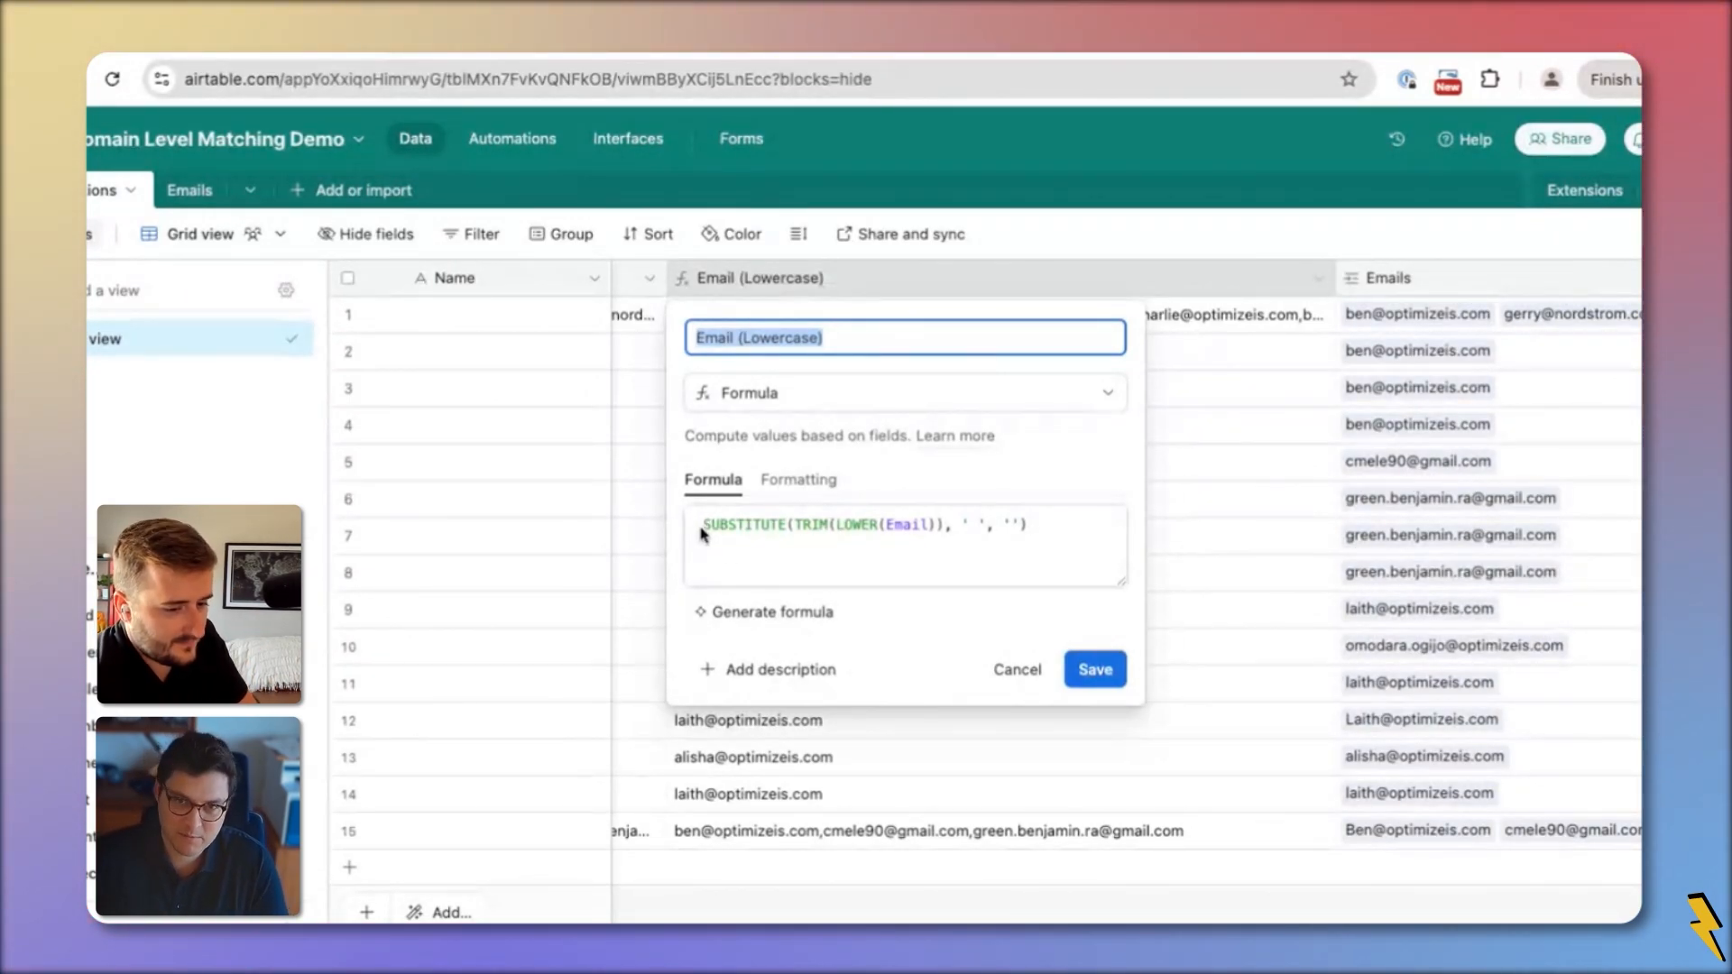
{"action": "left_click", "coordinate": [701, 529]}
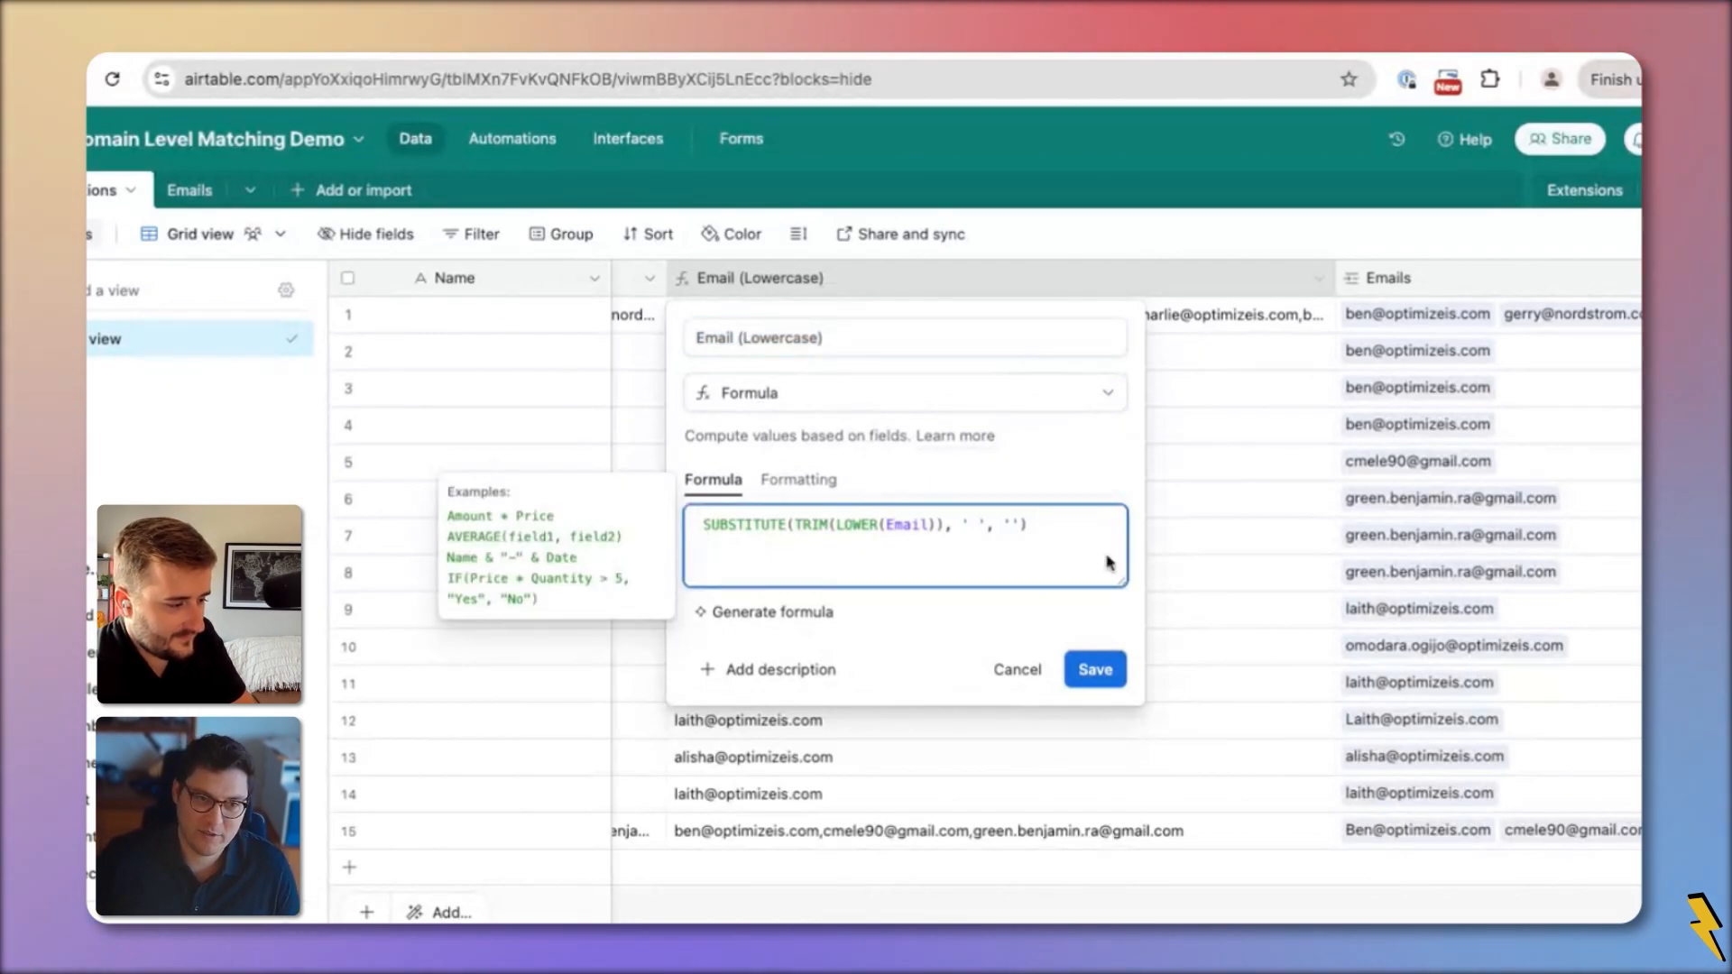
{"action": "type", "text": "SUBSTITUTE("}
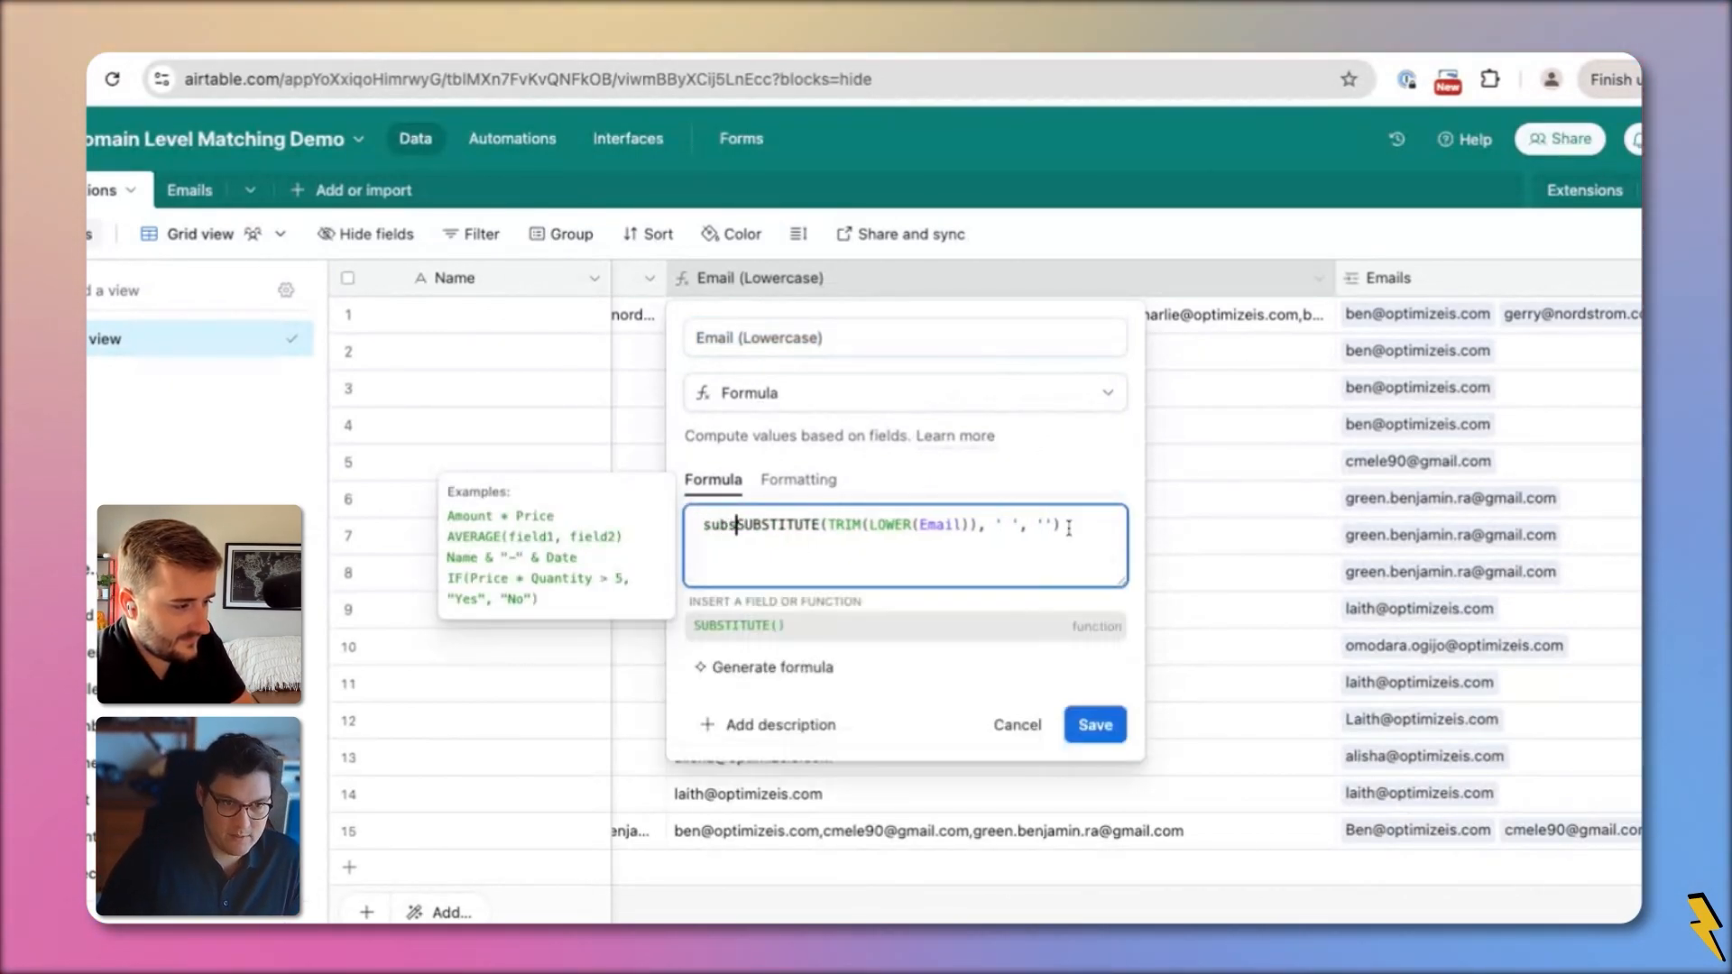
{"action": "left_click", "coordinate": [735, 545]}
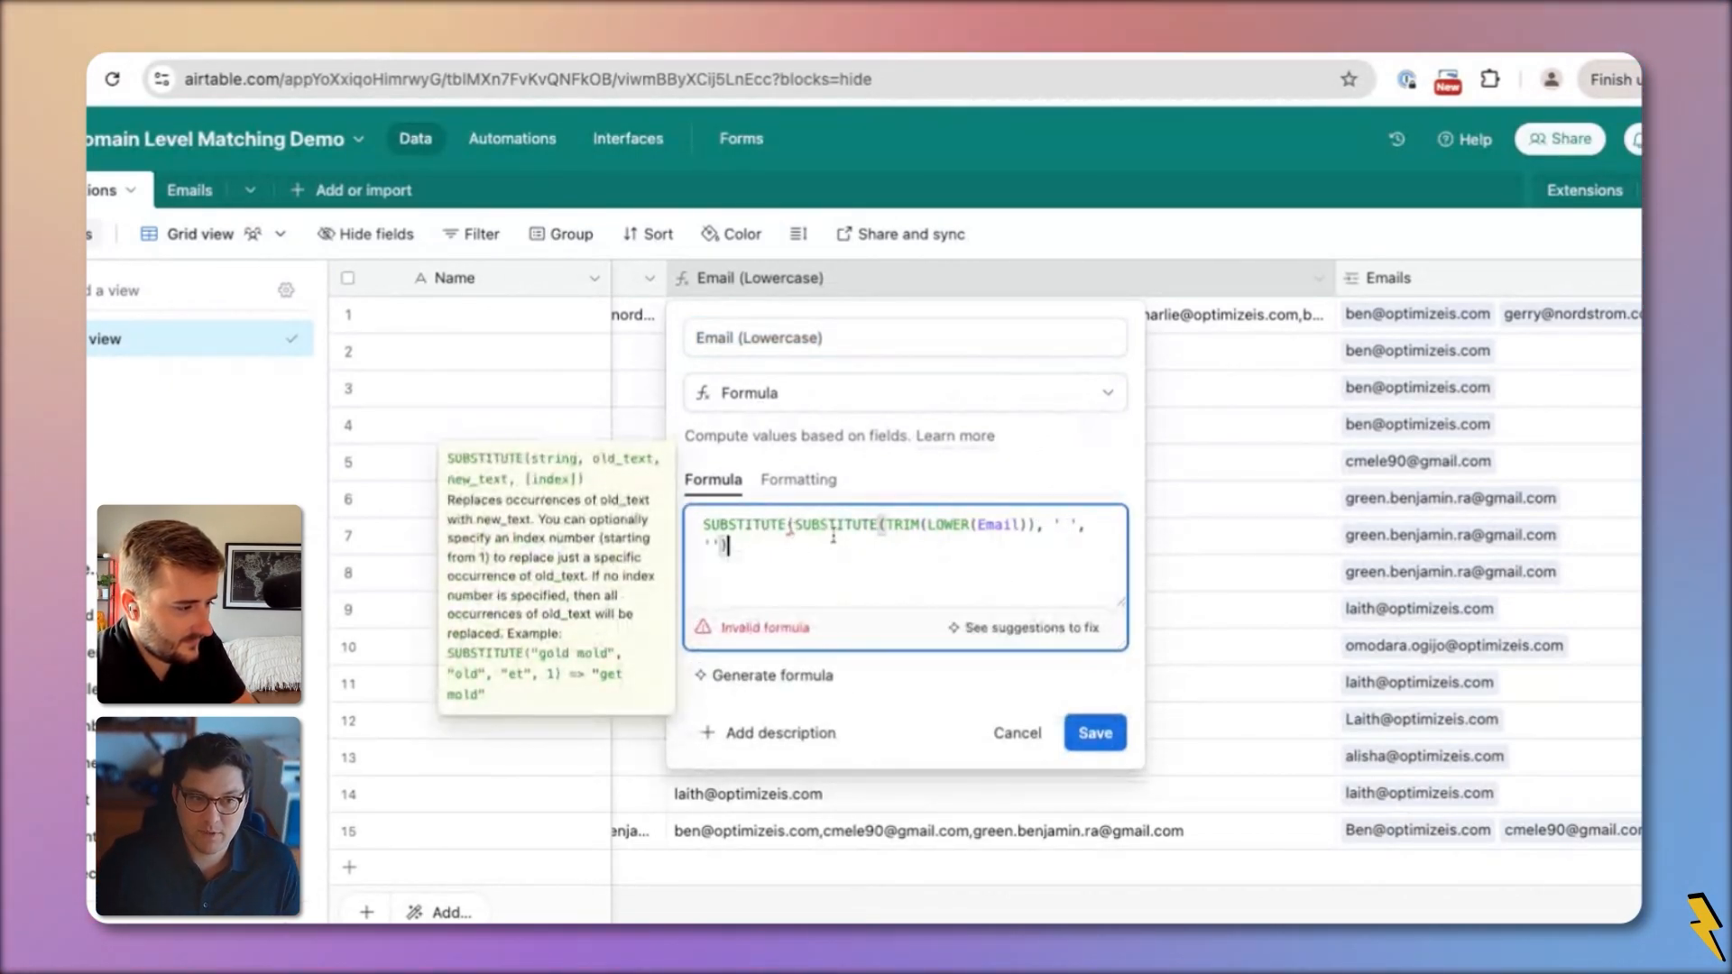
{"action": "type", "text": ","}
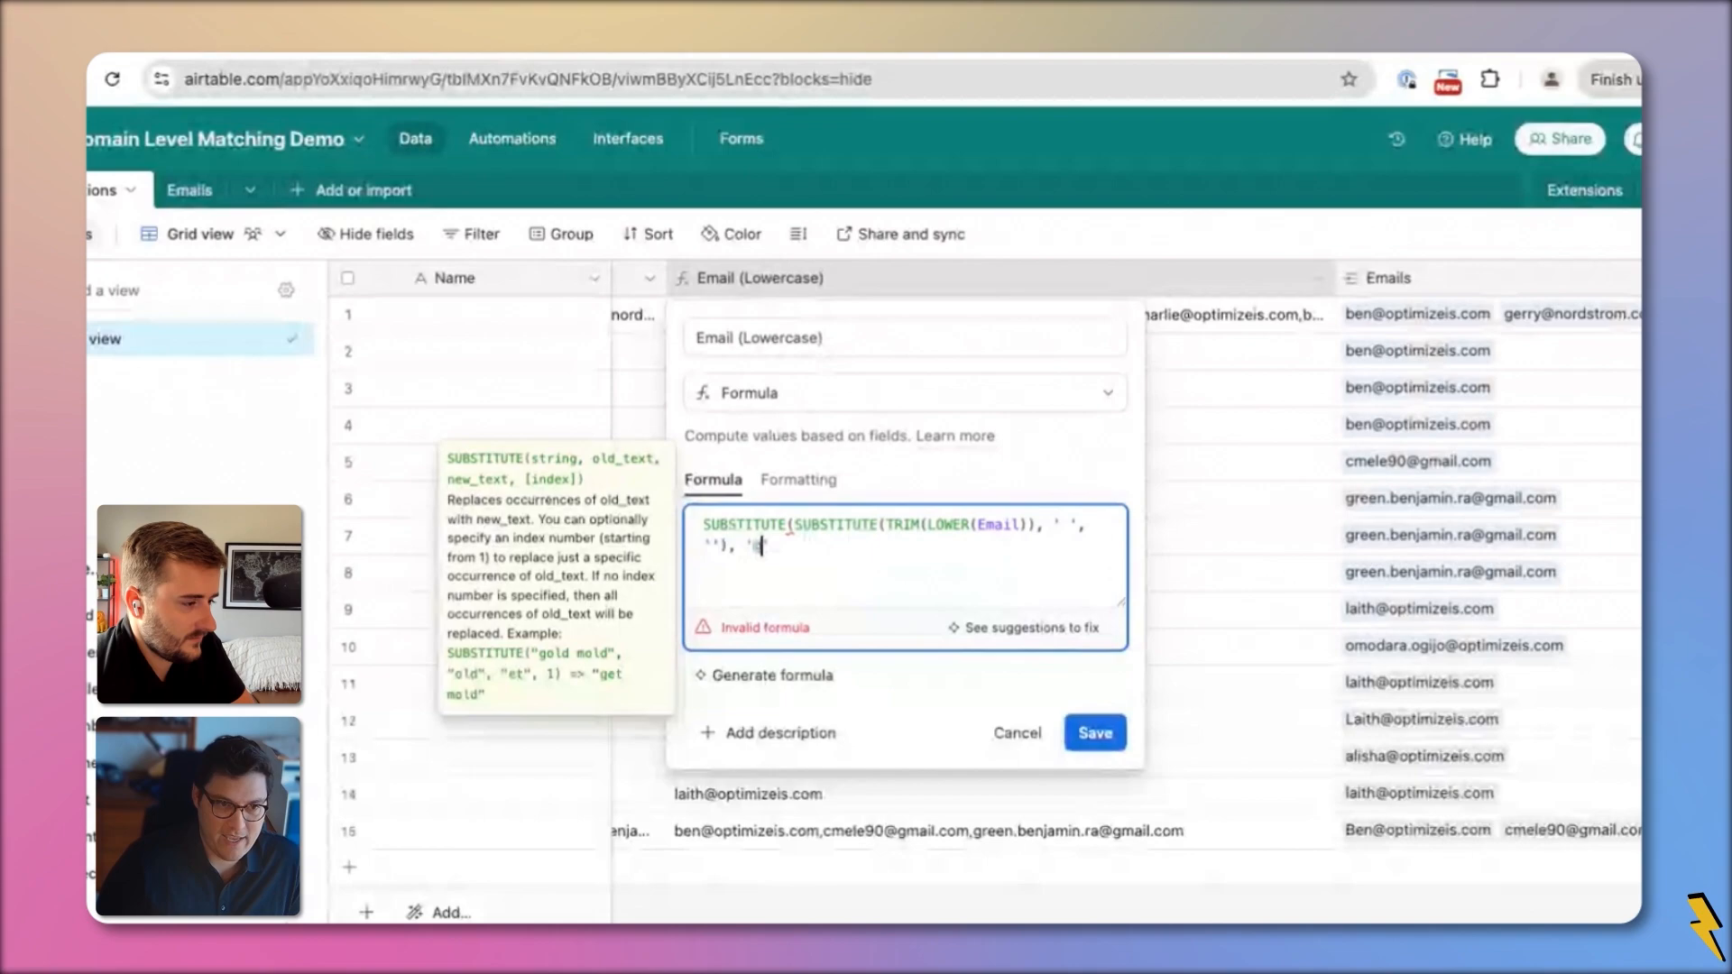
{"action": "type", "text": "')"}
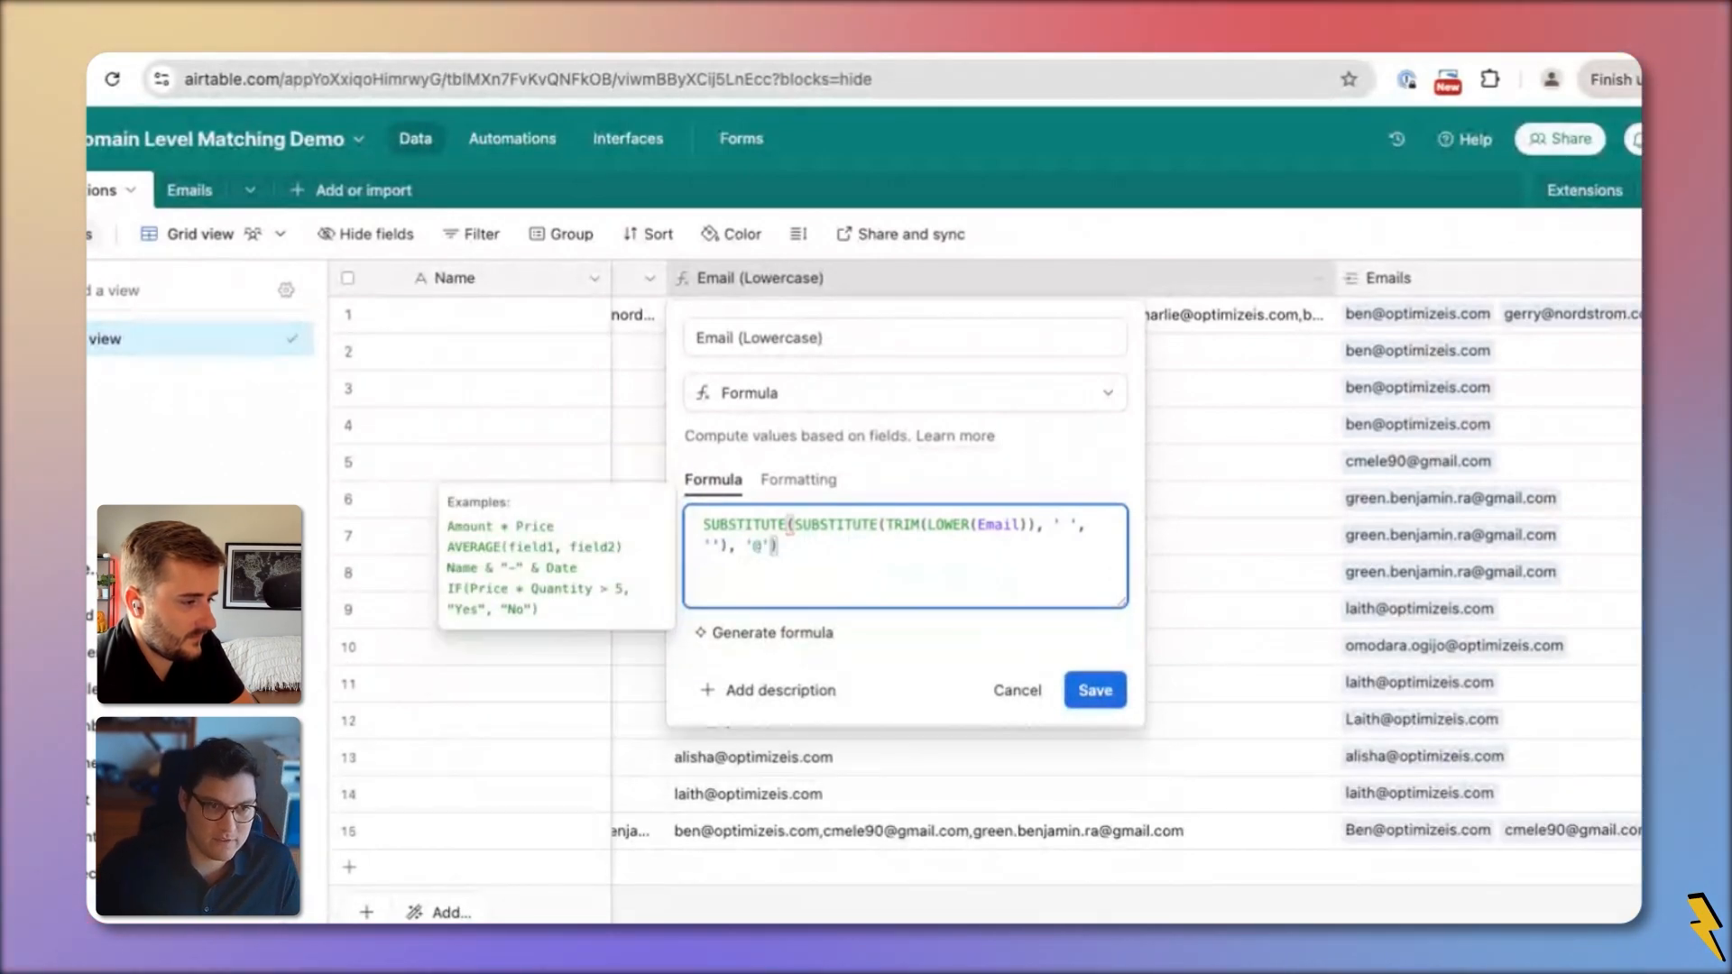
{"action": "left_click", "coordinate": [1115, 685]}
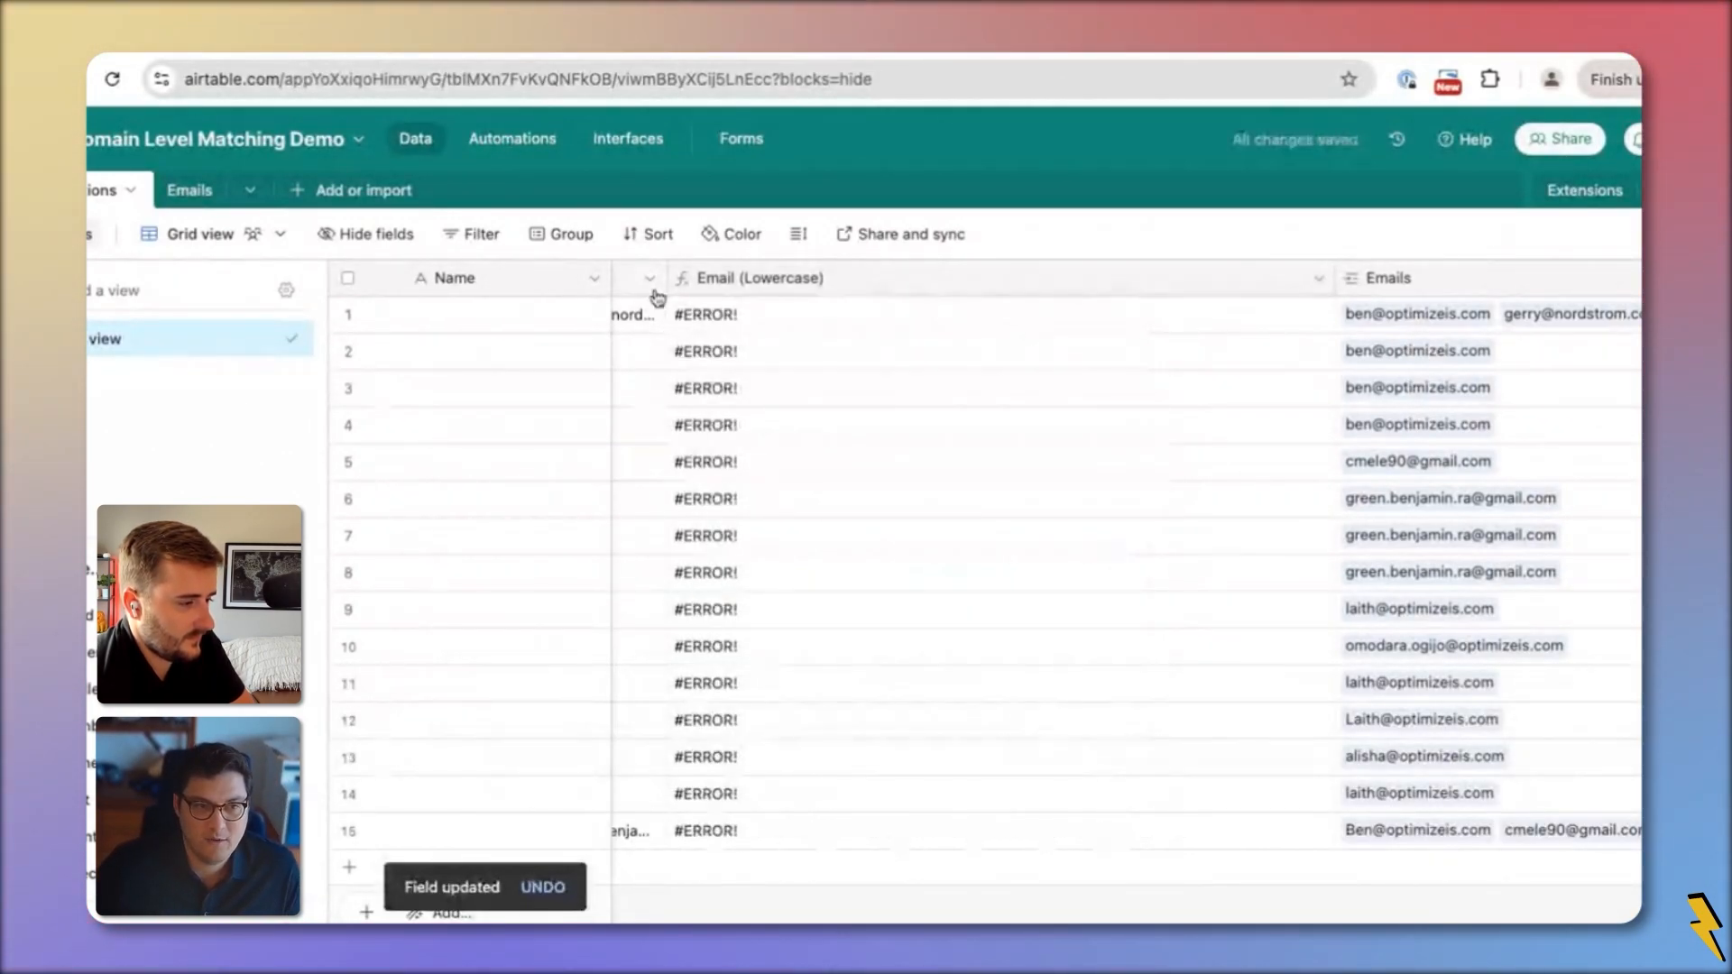
Fix the broken @-removing formula by inserting the missing comma, and save
{"action": "double_click", "coordinate": [802, 281]}
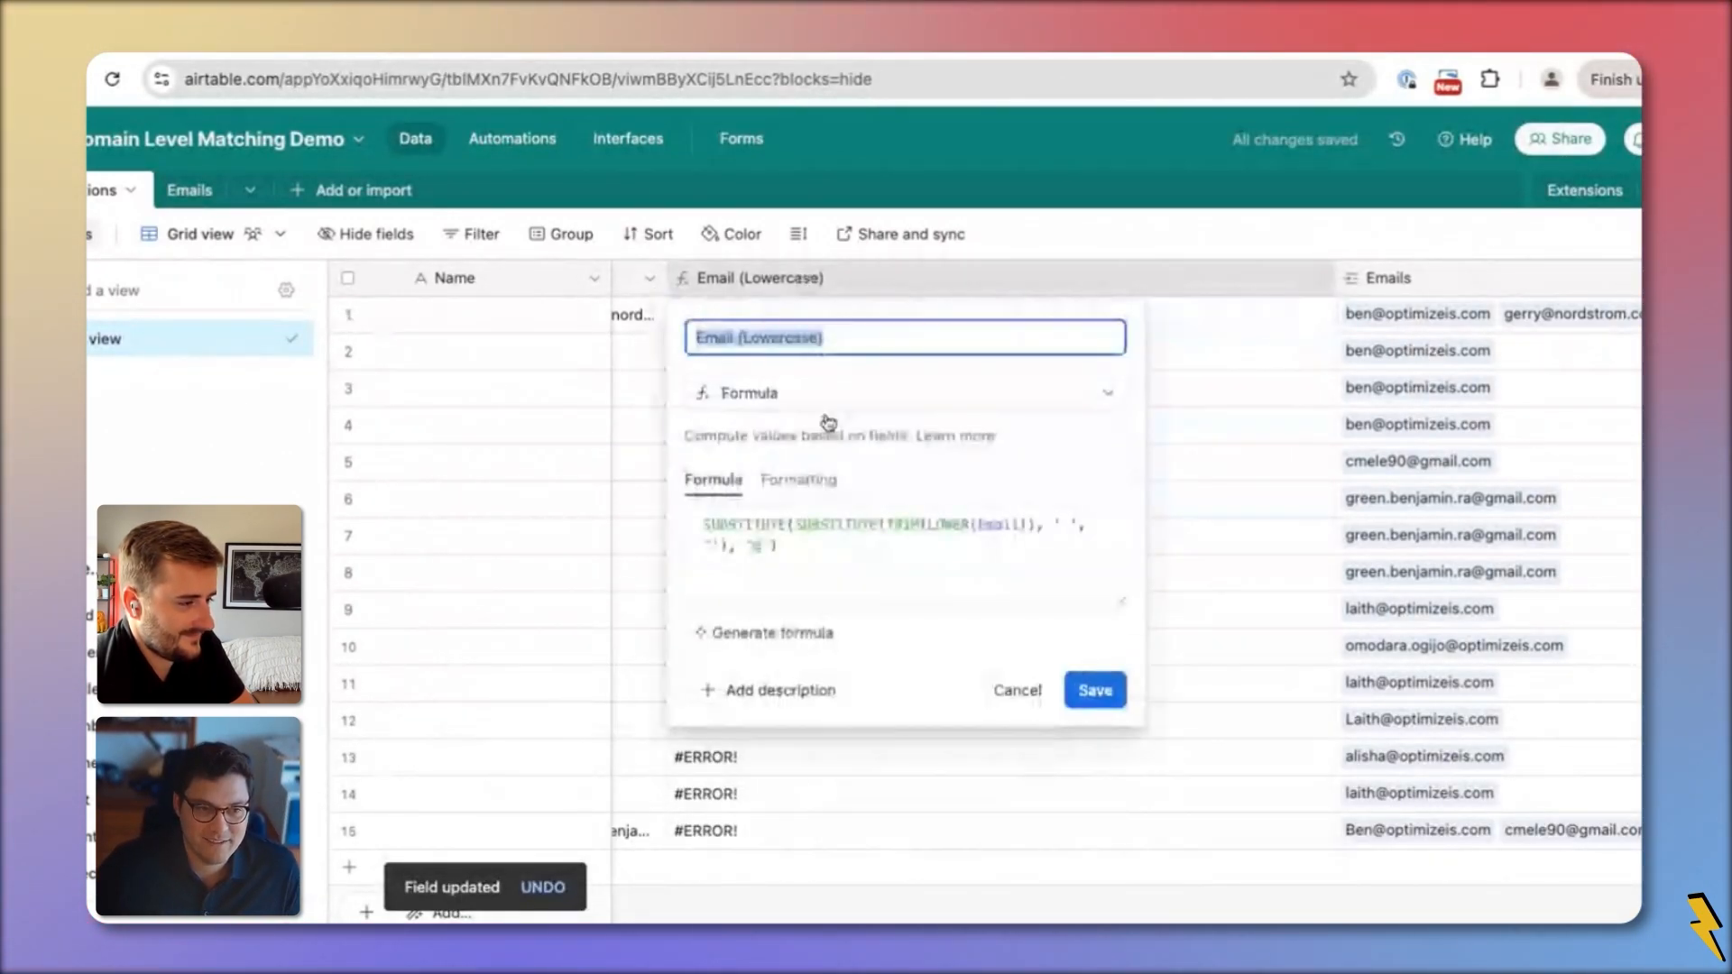
{"action": "left_click", "coordinate": [779, 548]}
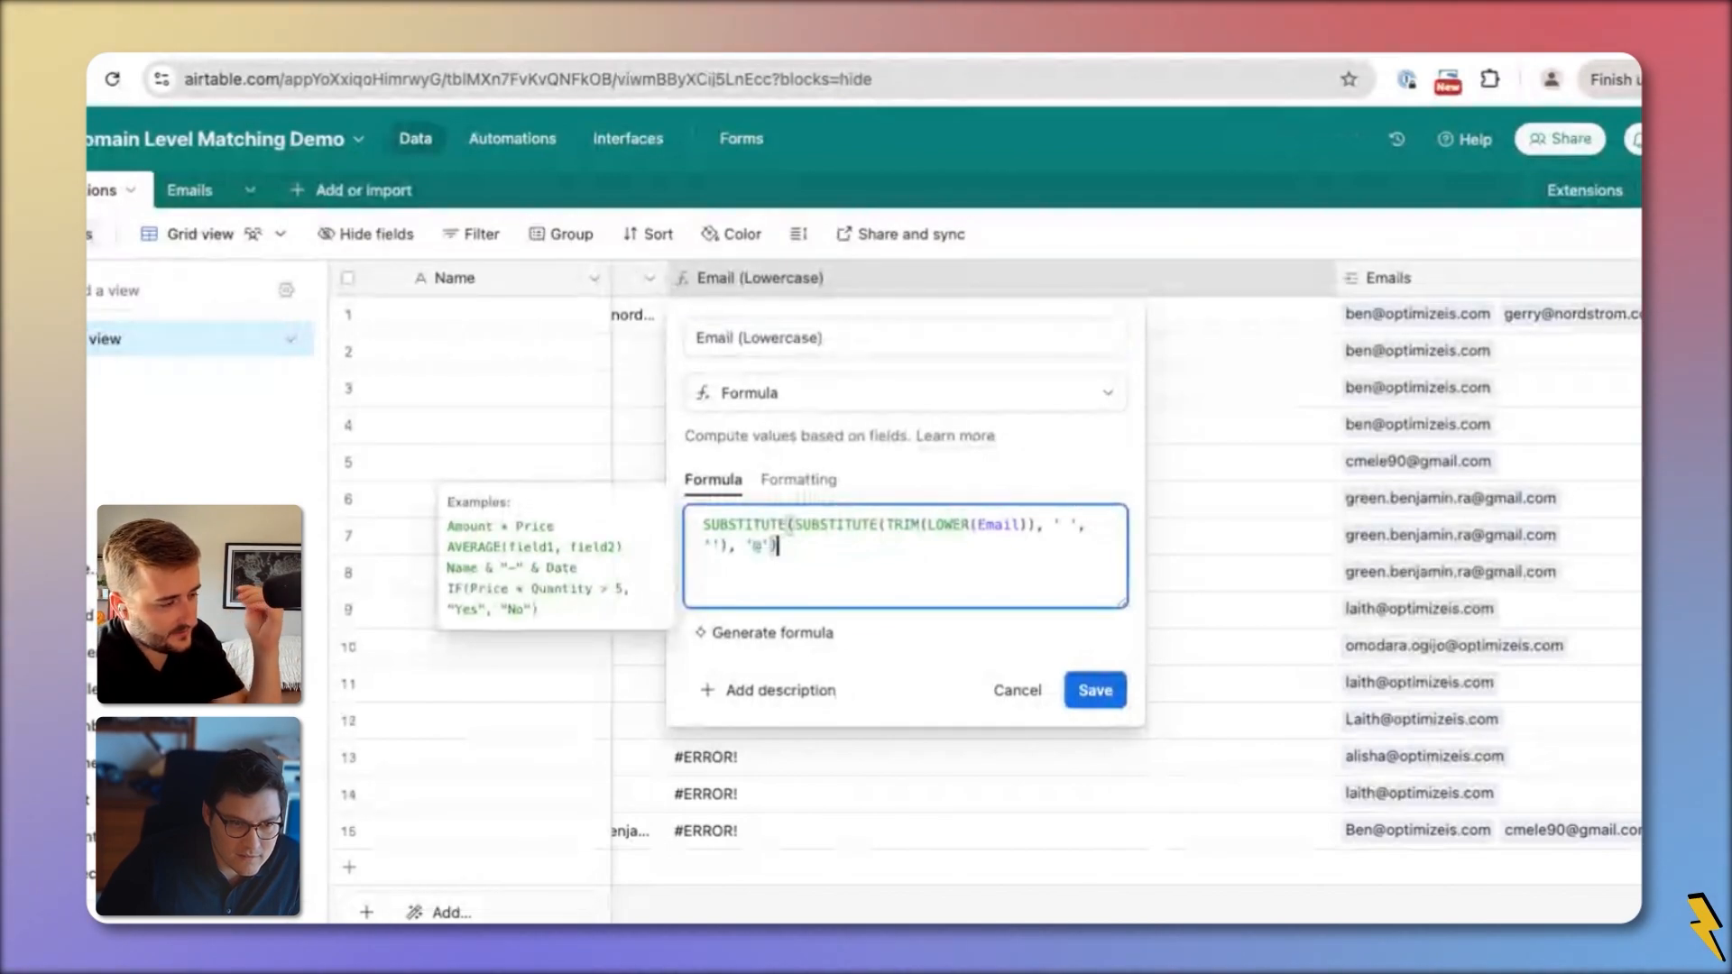
{"action": "key", "text": "Left"}
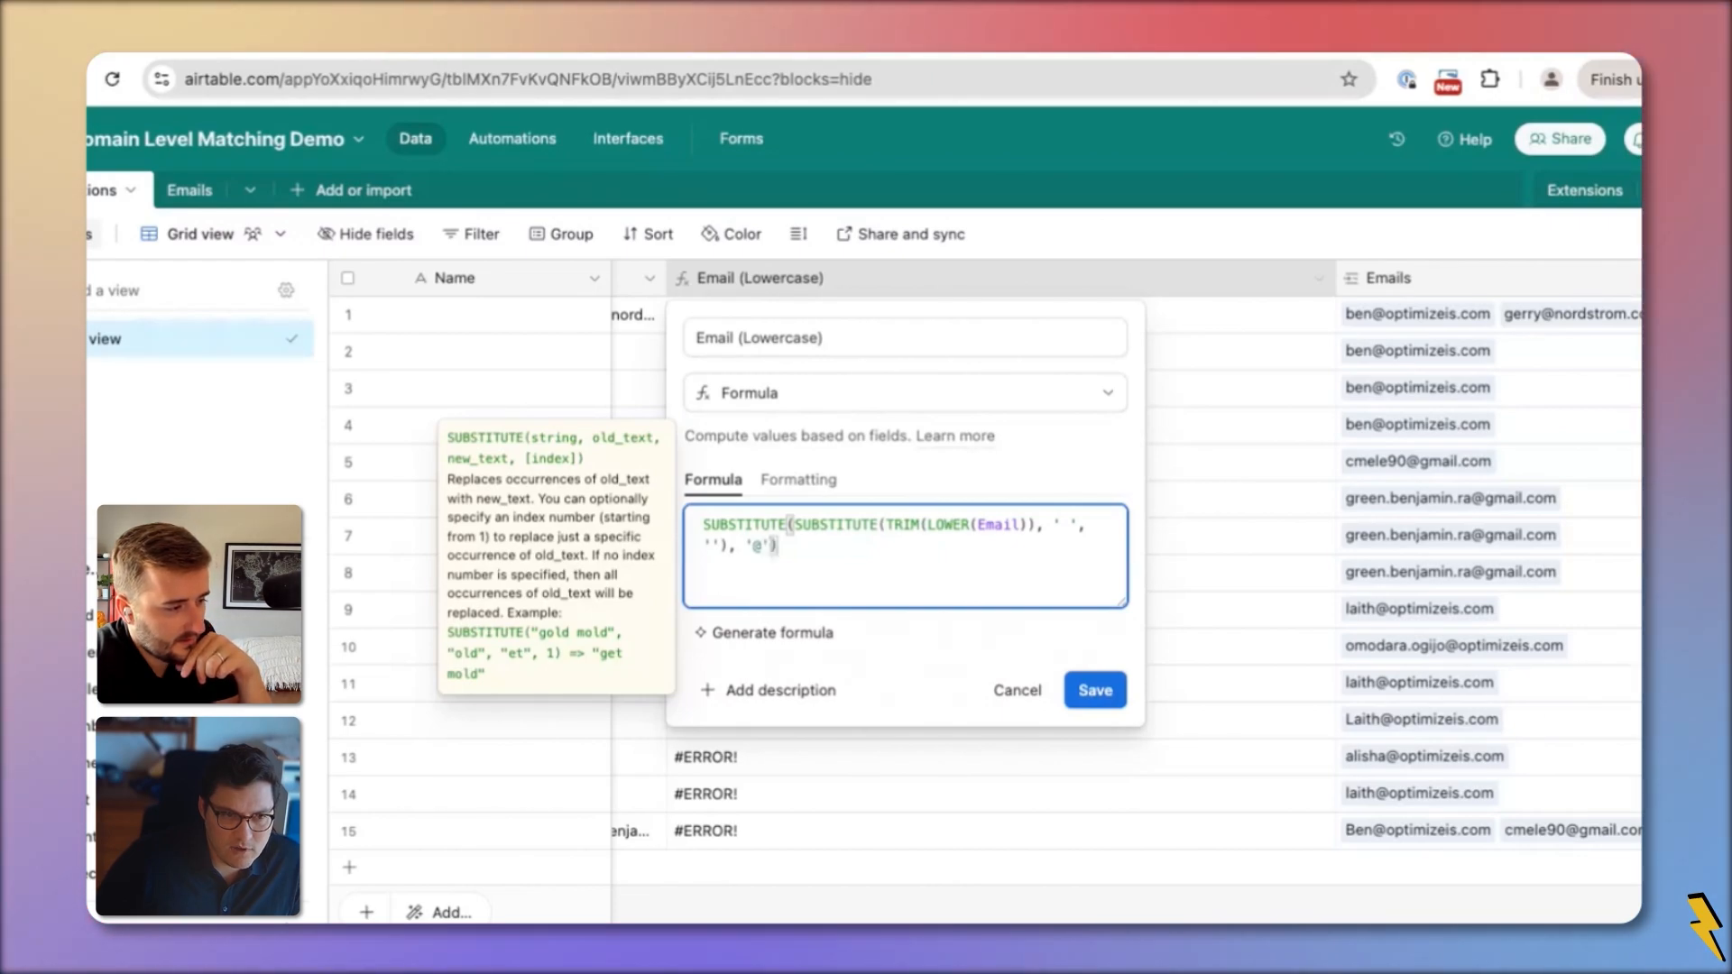
{"action": "type", "text": ","}
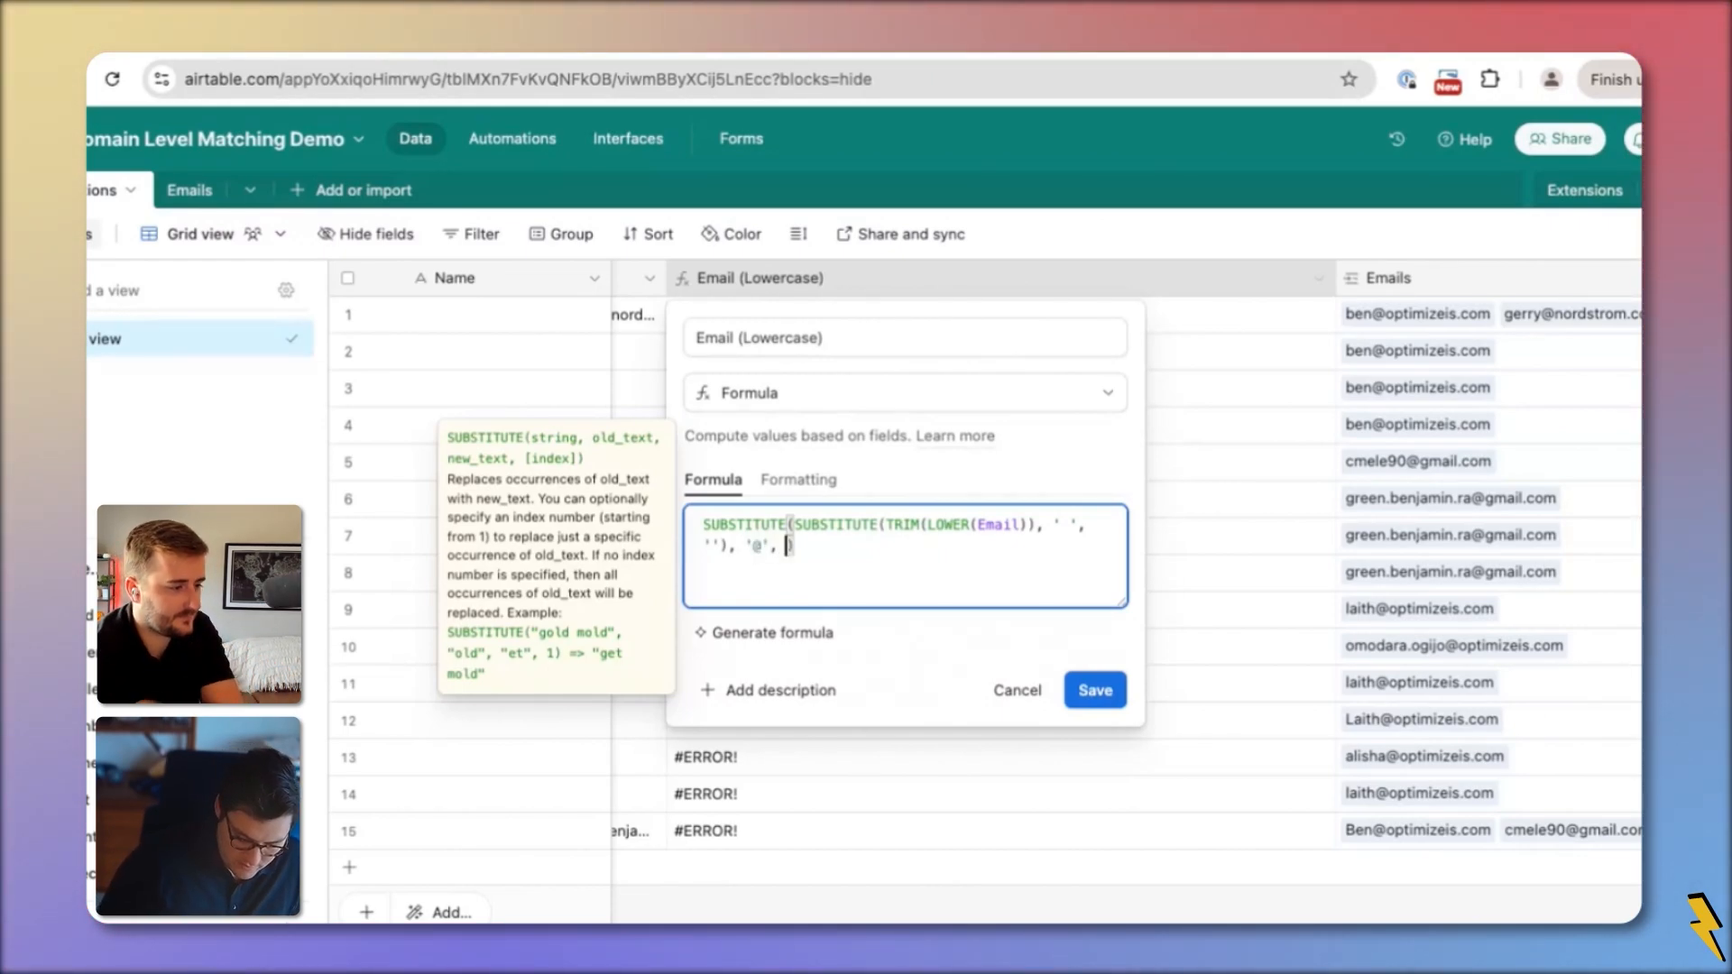
{"action": "left_click", "coordinate": [1095, 691]}
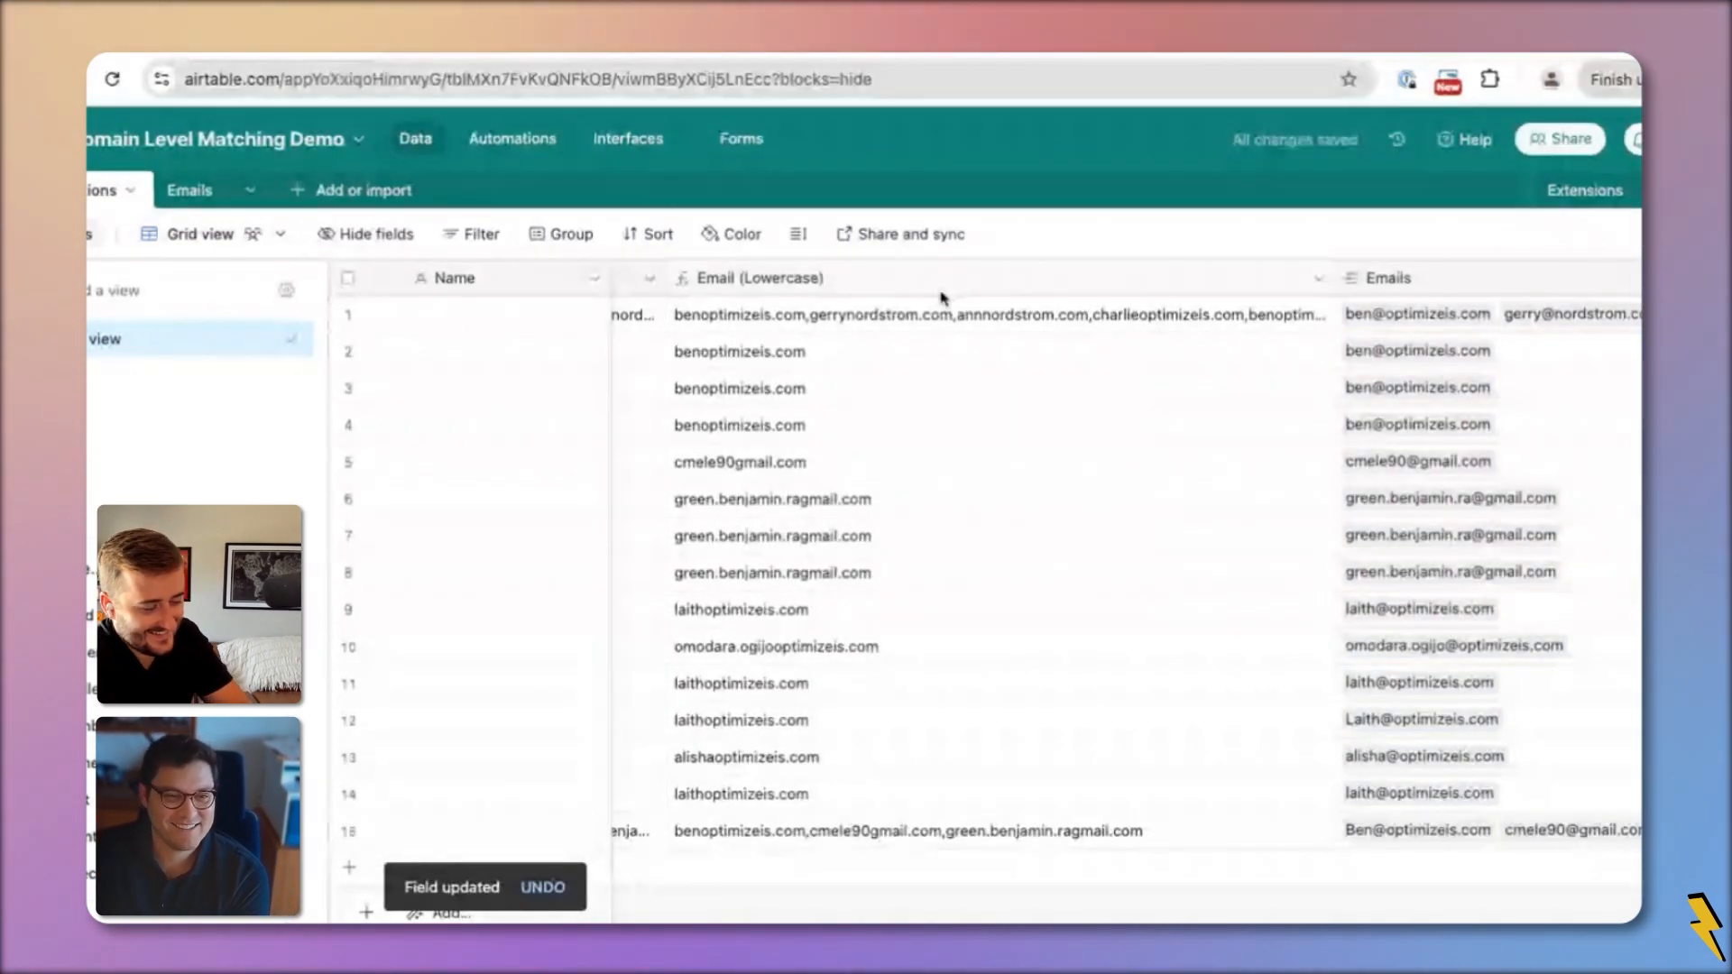
Discard the @-removal by cancelling the field settings and undoing the formula change
{"action": "double_click", "coordinate": [894, 275]}
{"action": "left_click", "coordinate": [901, 553]}
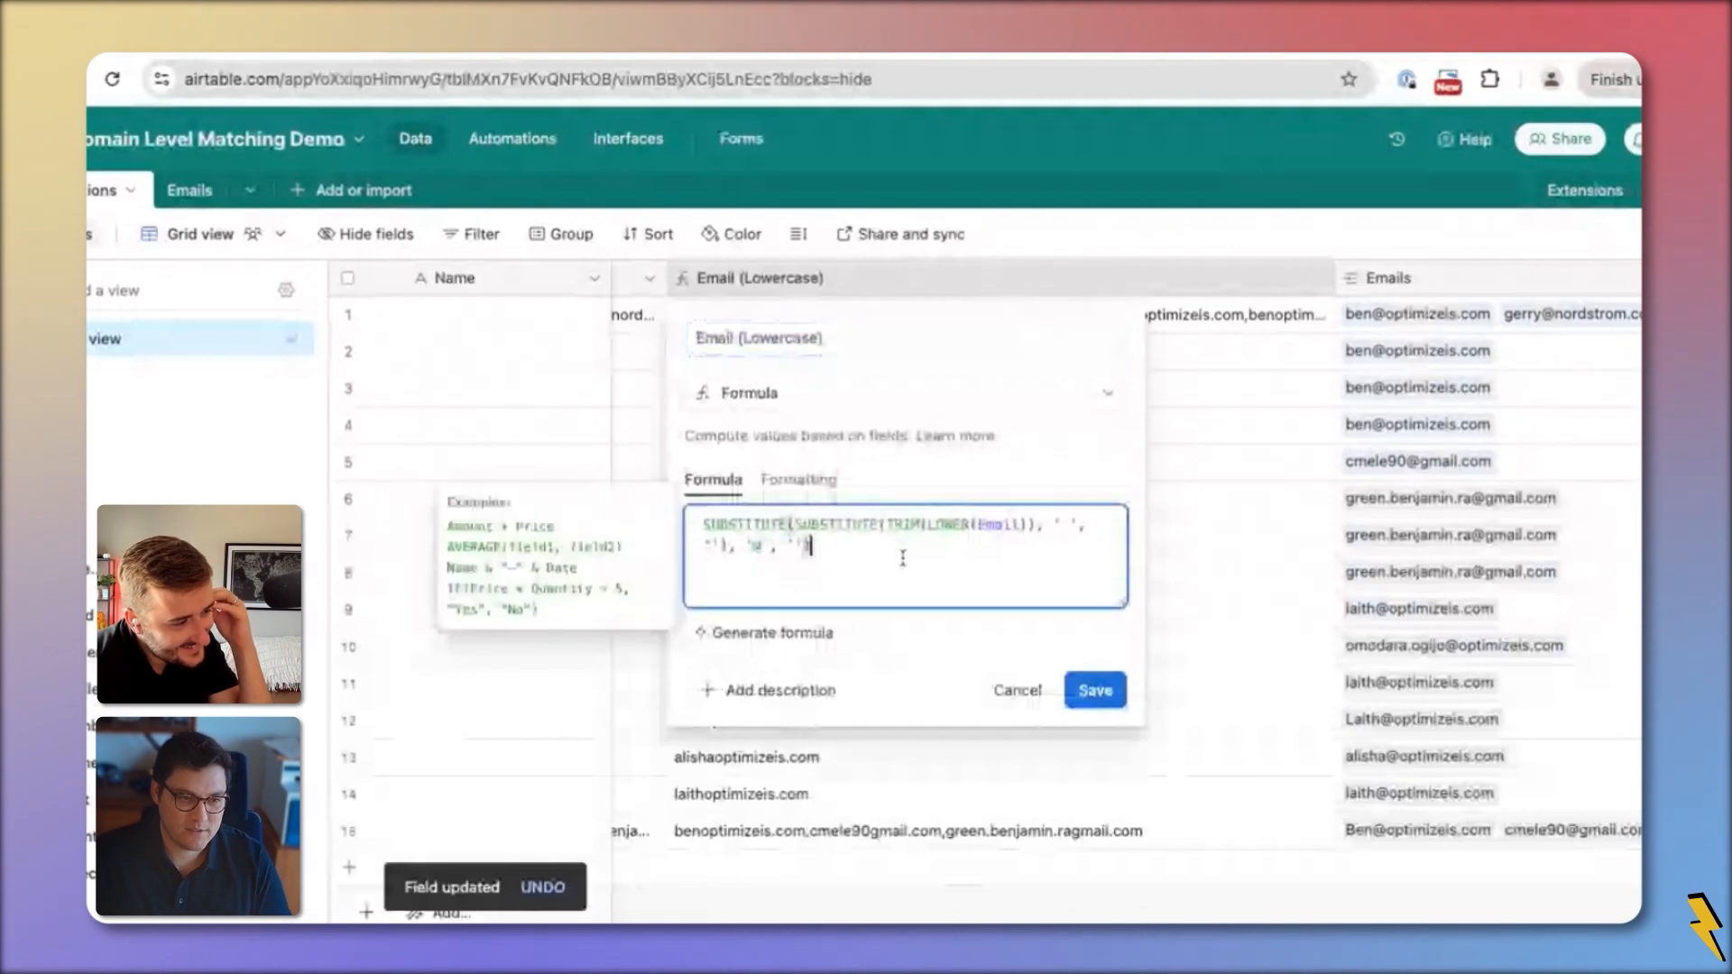
{"action": "key", "text": "Escape"}
{"action": "key", "text": "ctrl+z"}
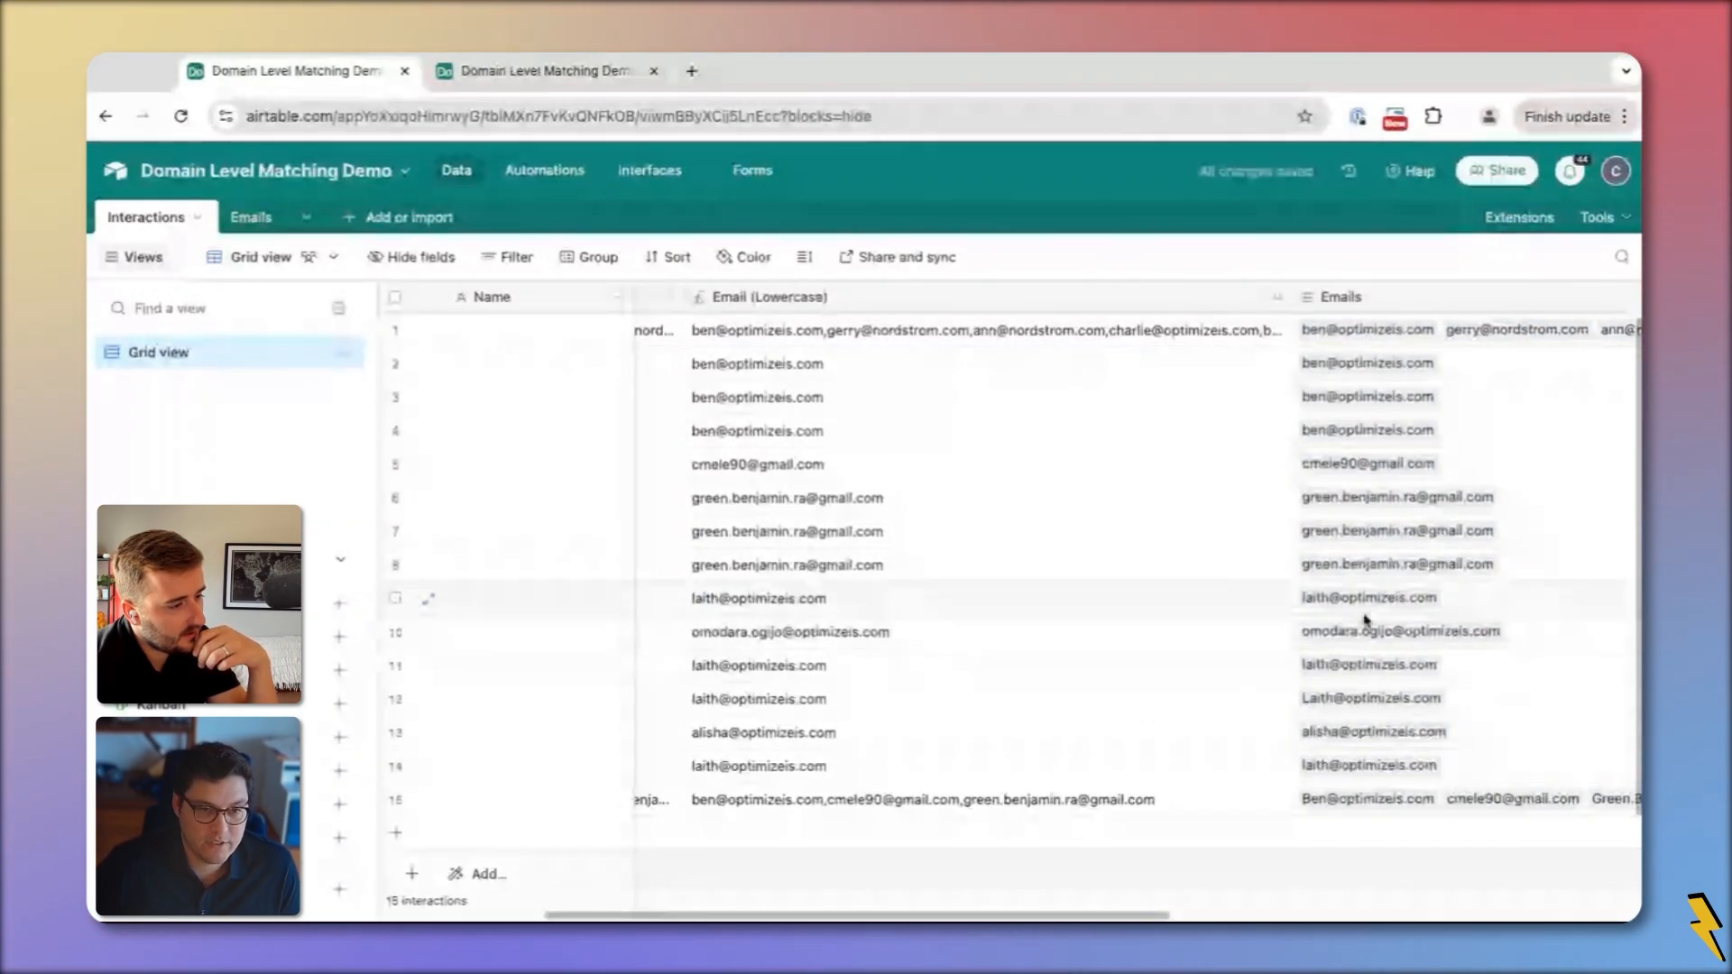
Clear the Emails links in rows 9–15 of the Interactions grid
{"action": "scroll", "coordinate": [1264, 632], "scroll_direction": "right", "scroll_amount": 3}
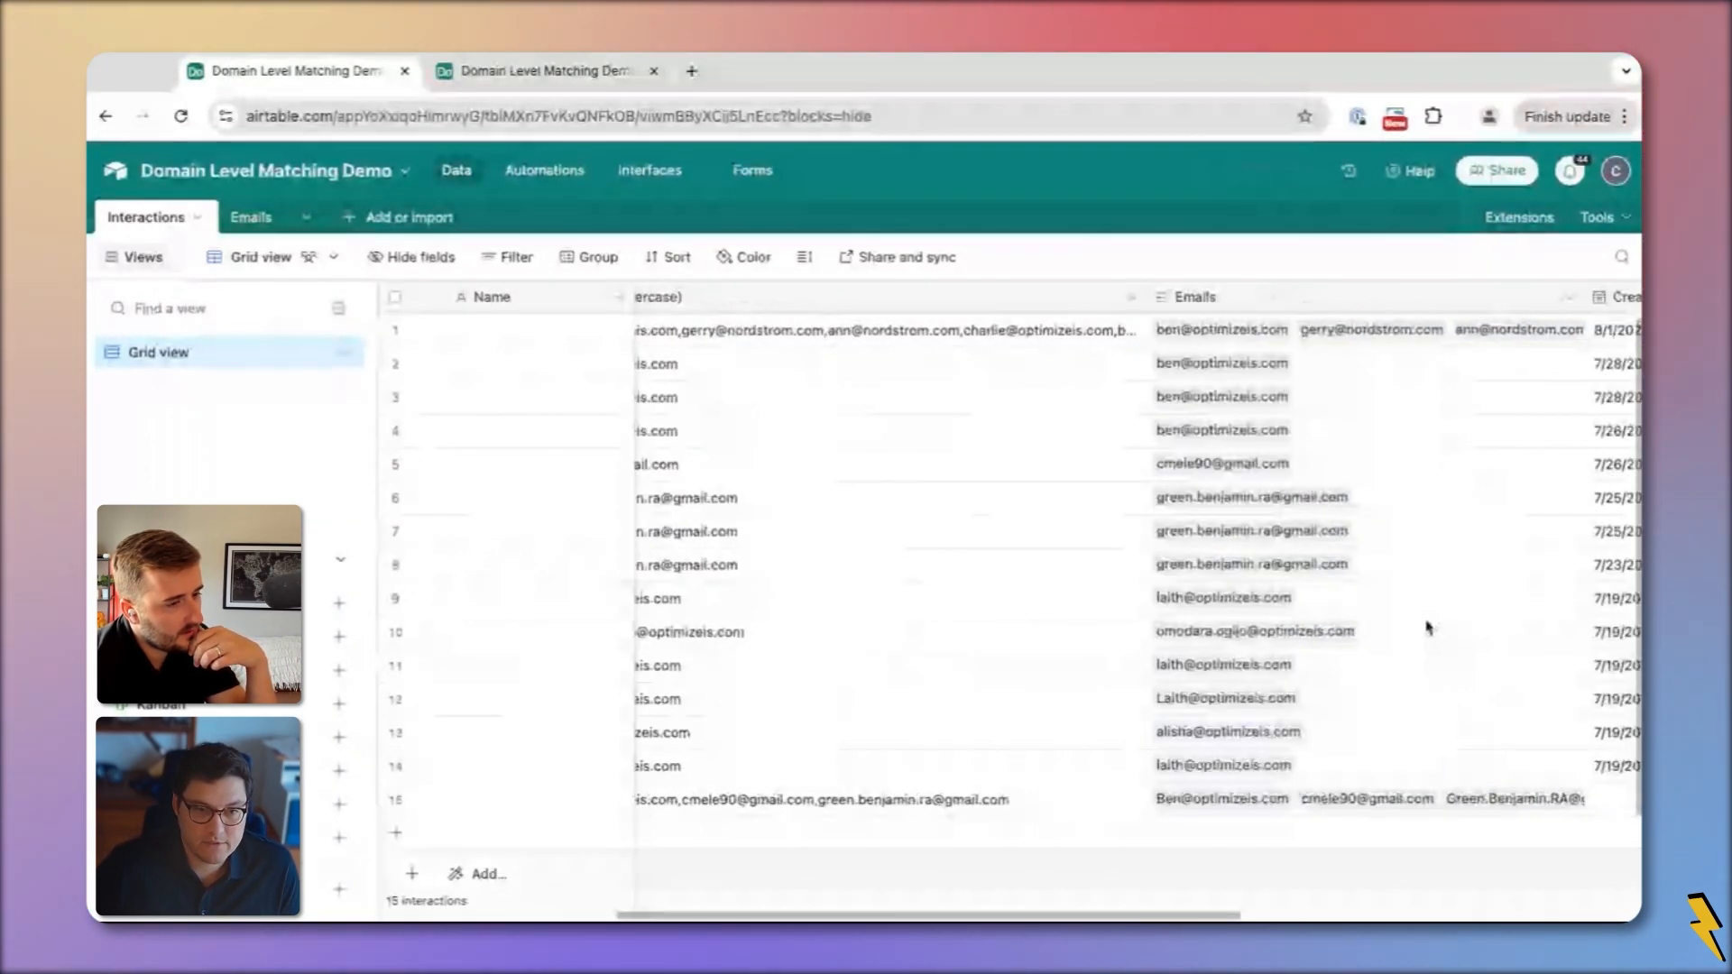
{"action": "left_click_drag", "start_coordinate": [1245, 799], "coordinate": [1236, 602]}
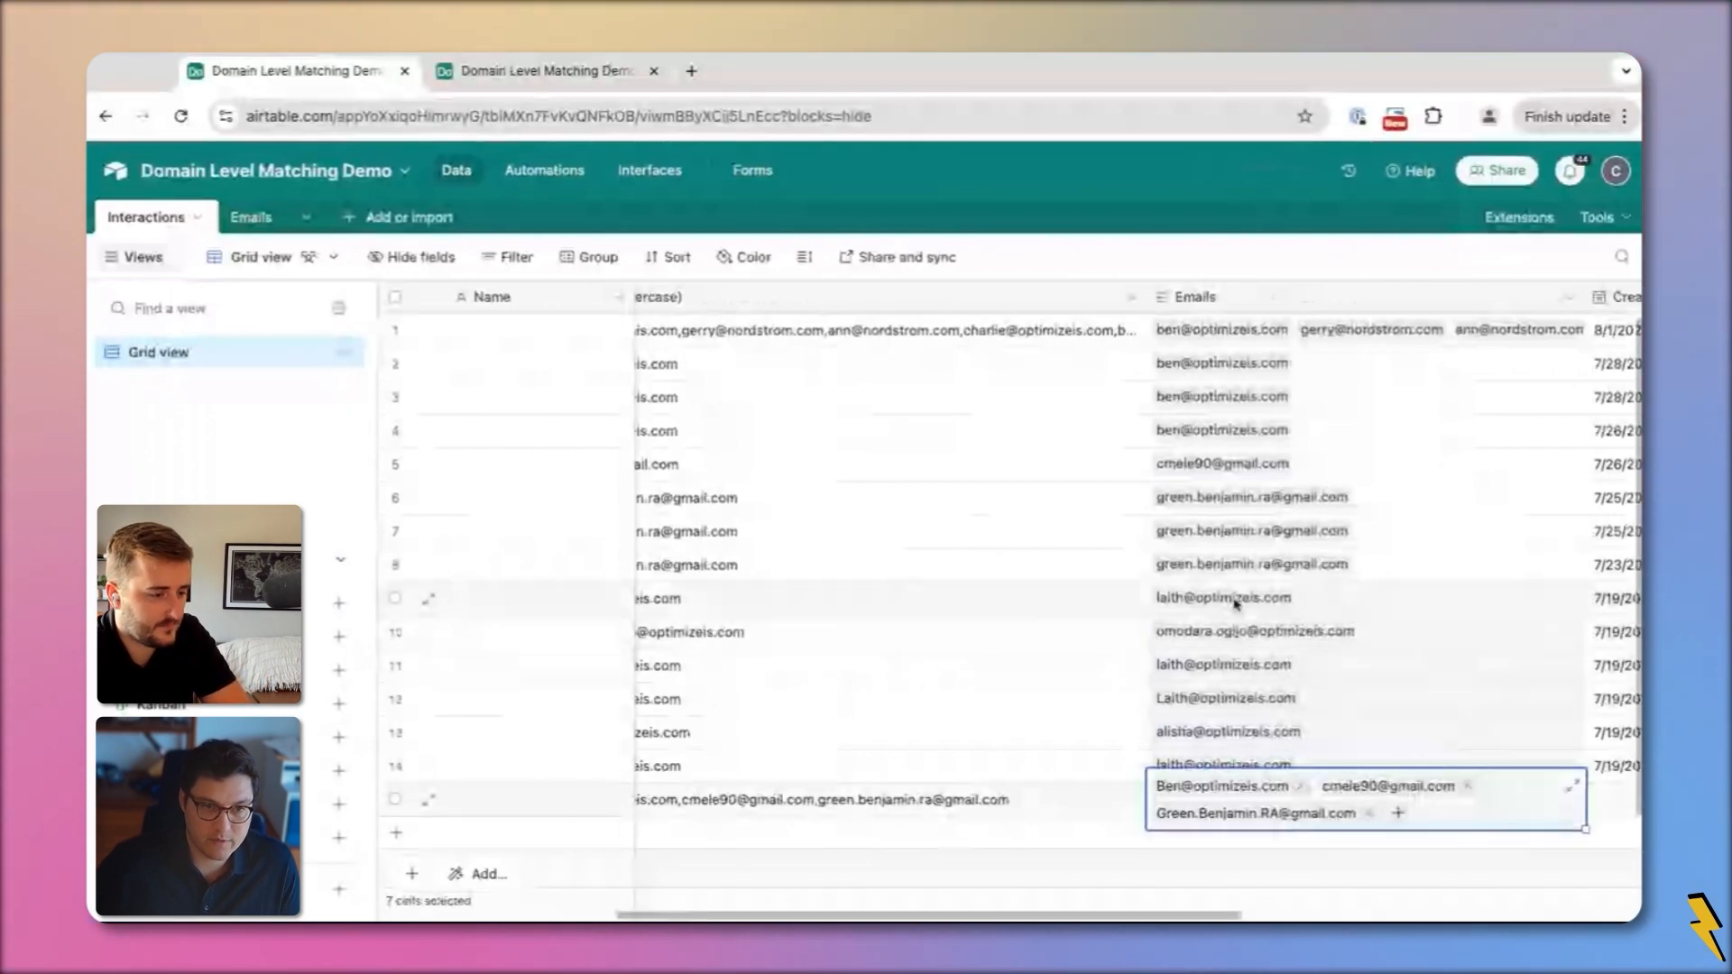
{"action": "key", "text": "Delete"}
{"action": "left_click", "coordinate": [1020, 611]}
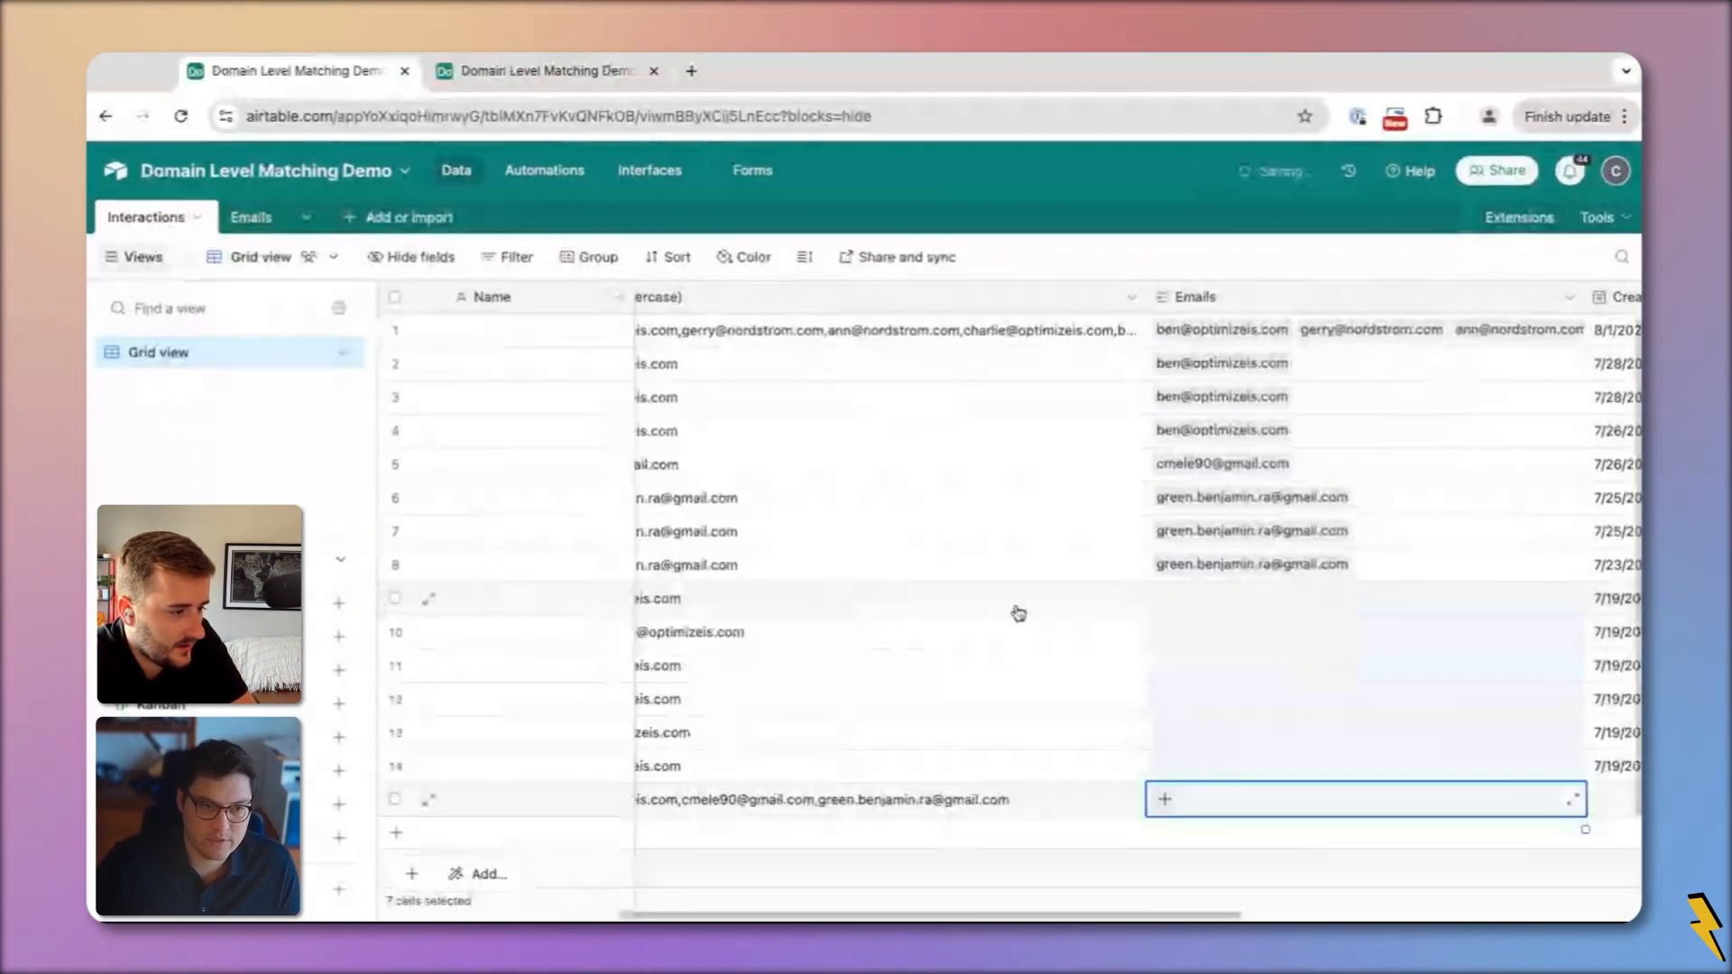
{"action": "scroll", "coordinate": [1019, 613], "scroll_direction": "left", "scroll_amount": 5}
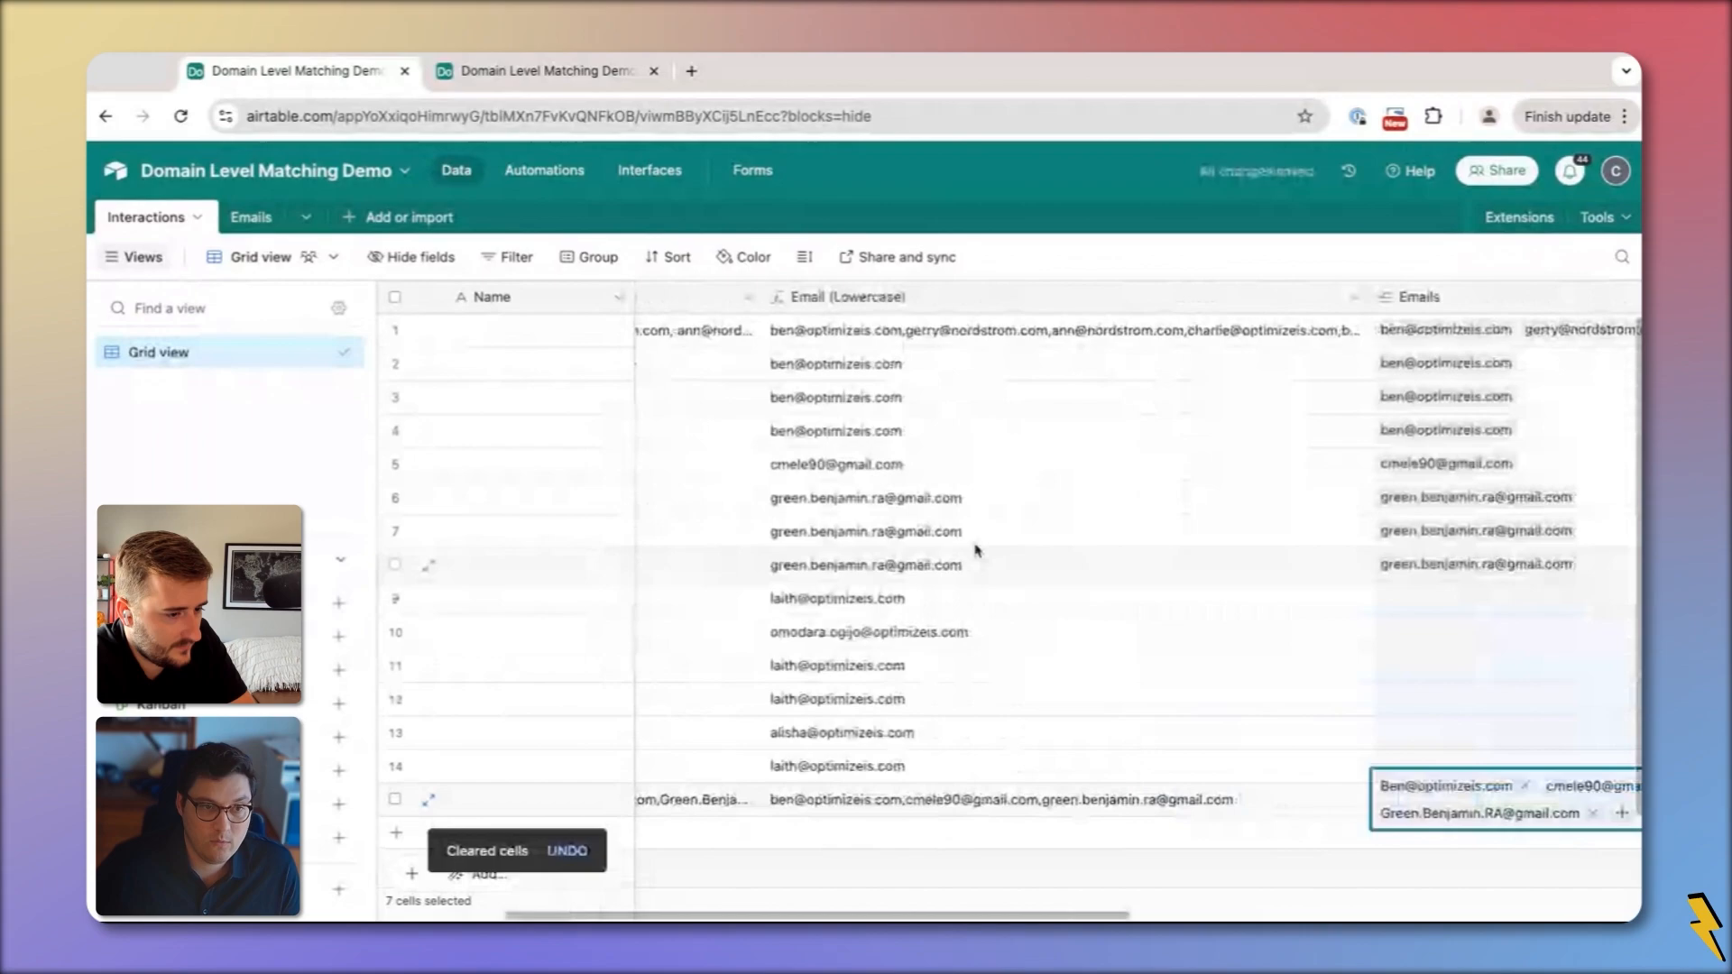
Set the Update record action's Emails field to Email (Lowercase) and publish the automation
{"action": "left_click", "coordinate": [529, 81]}
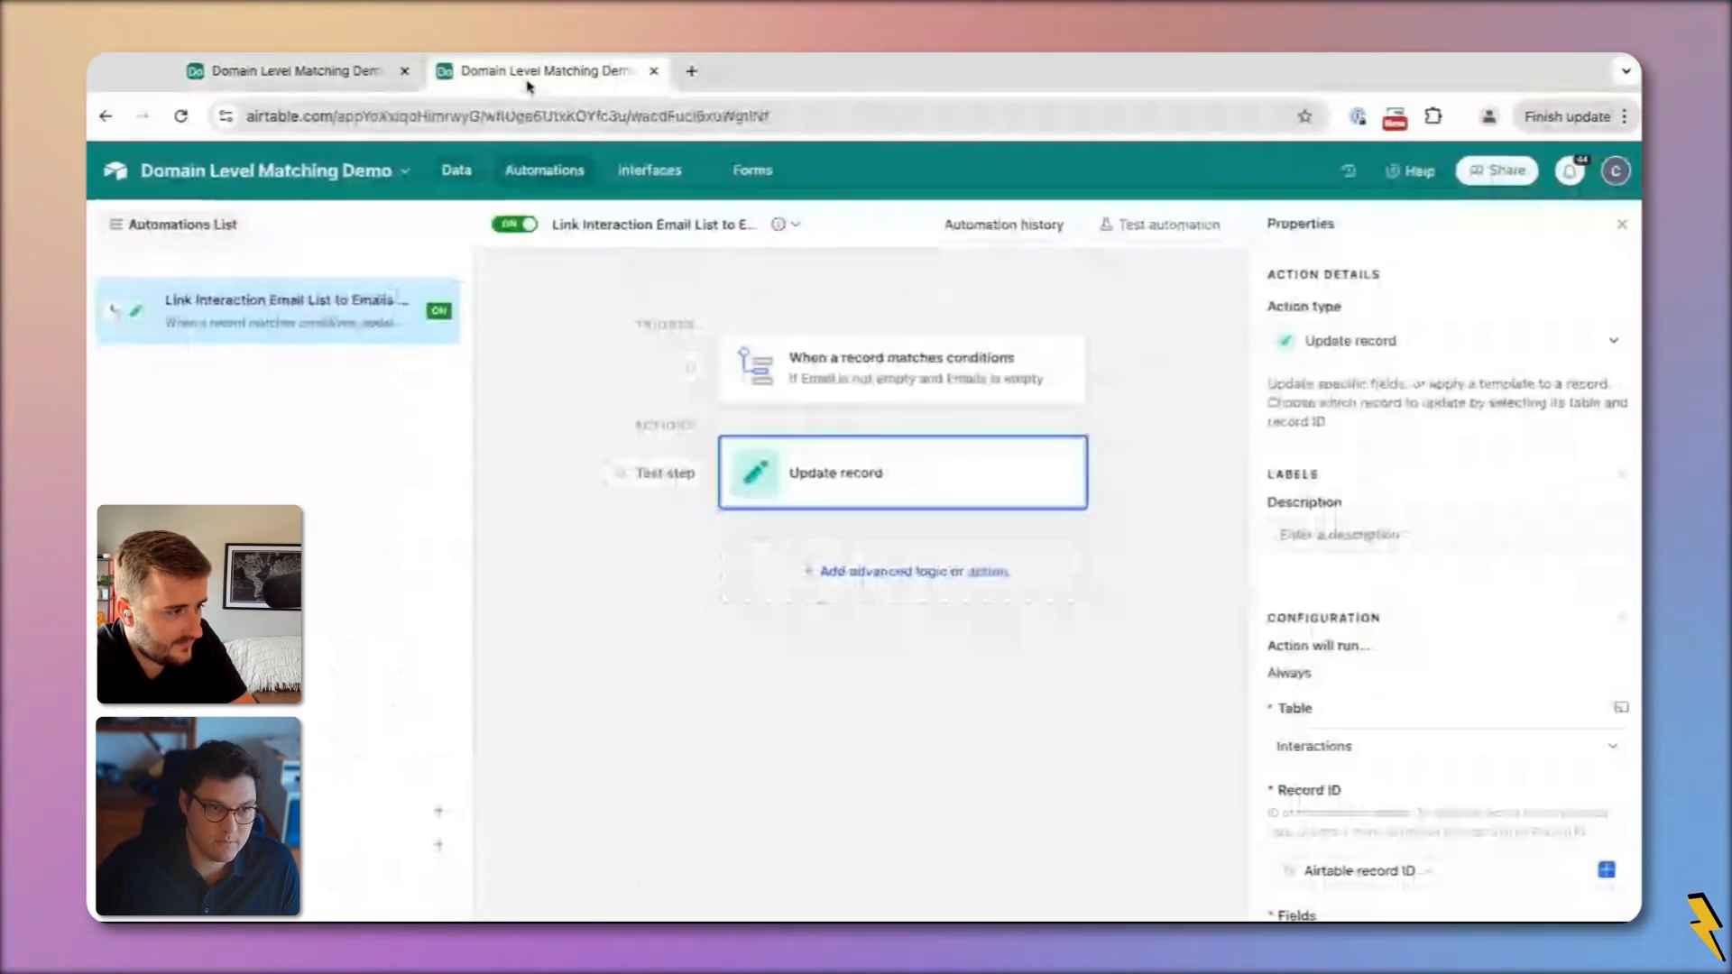
{"action": "scroll", "coordinate": [1525, 812], "scroll_direction": "down", "scroll_amount": 1}
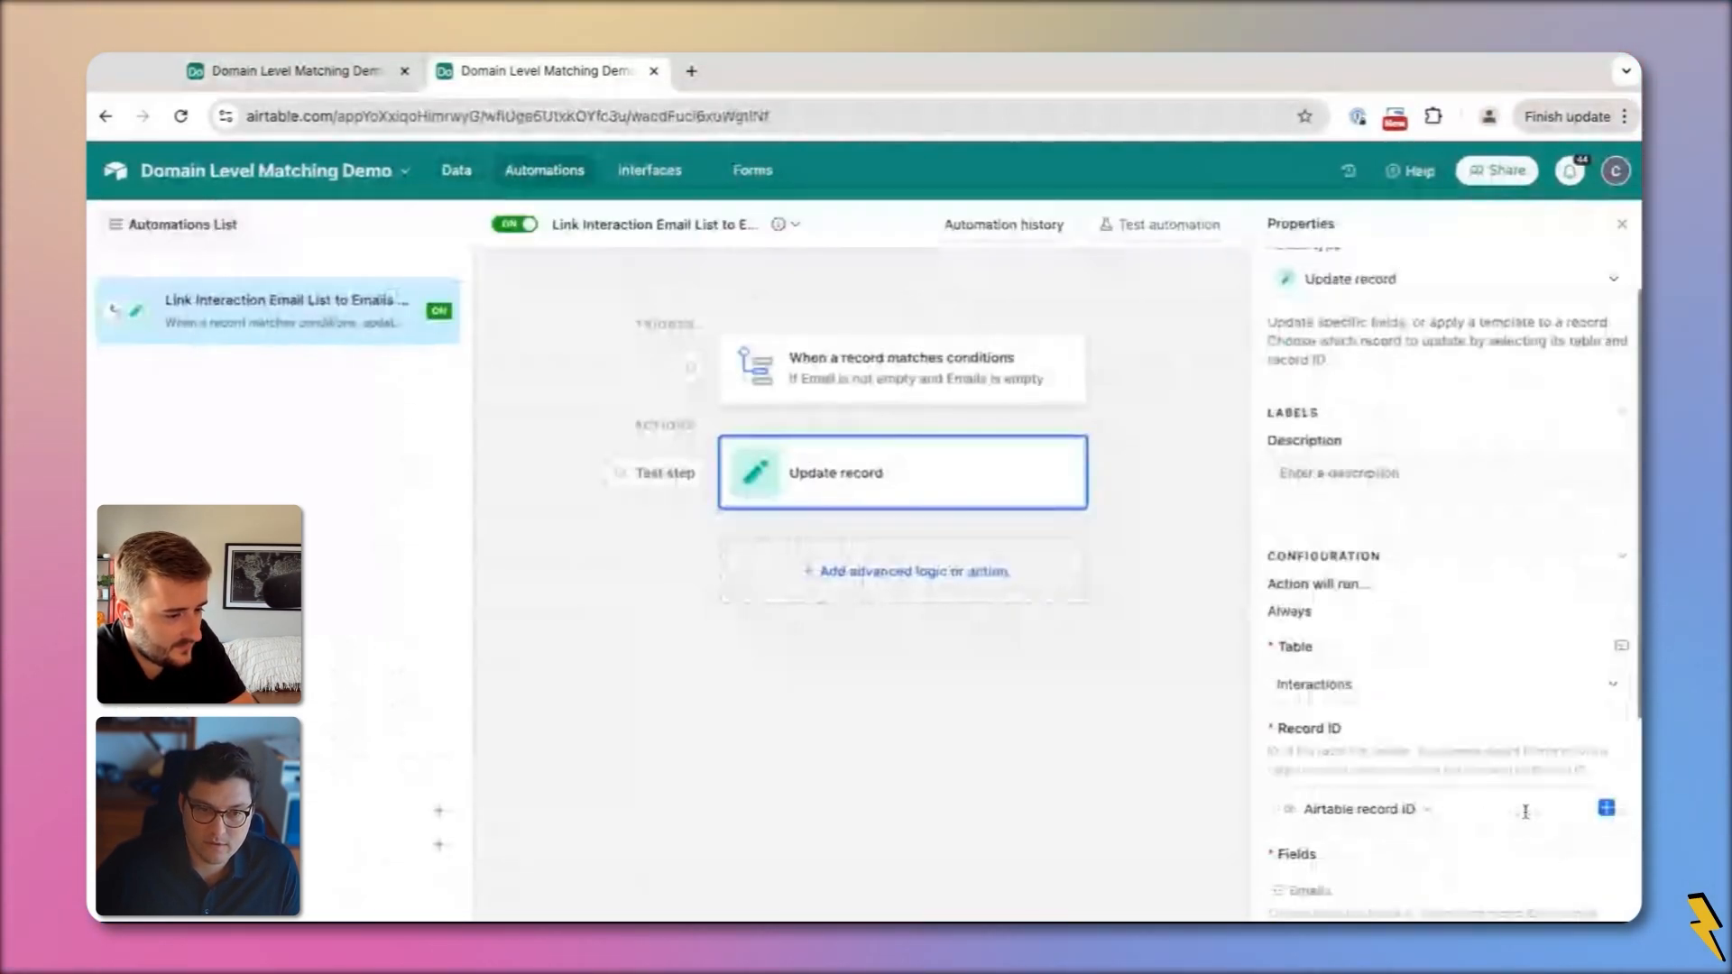
{"action": "scroll", "coordinate": [1524, 812], "scroll_direction": "down", "scroll_amount": 3}
{"action": "left_click", "coordinate": [1350, 734]}
{"action": "left_click", "coordinate": [1350, 514]}
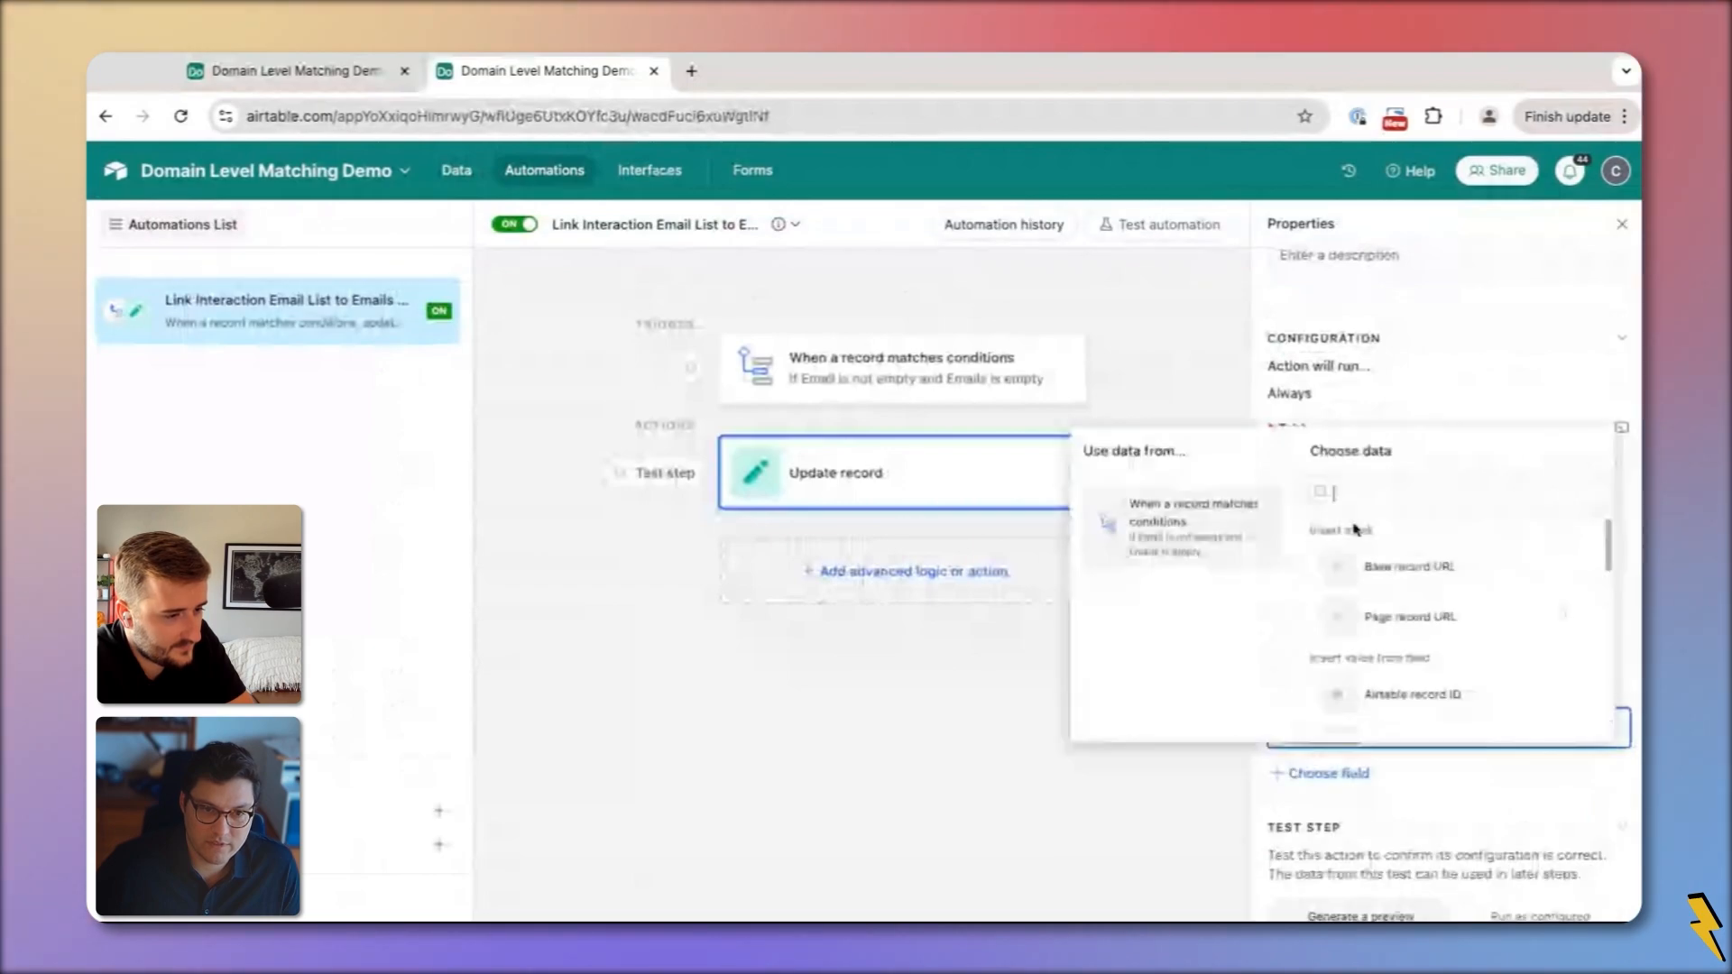
{"action": "scroll", "coordinate": [1381, 614], "scroll_direction": "down", "scroll_amount": 10}
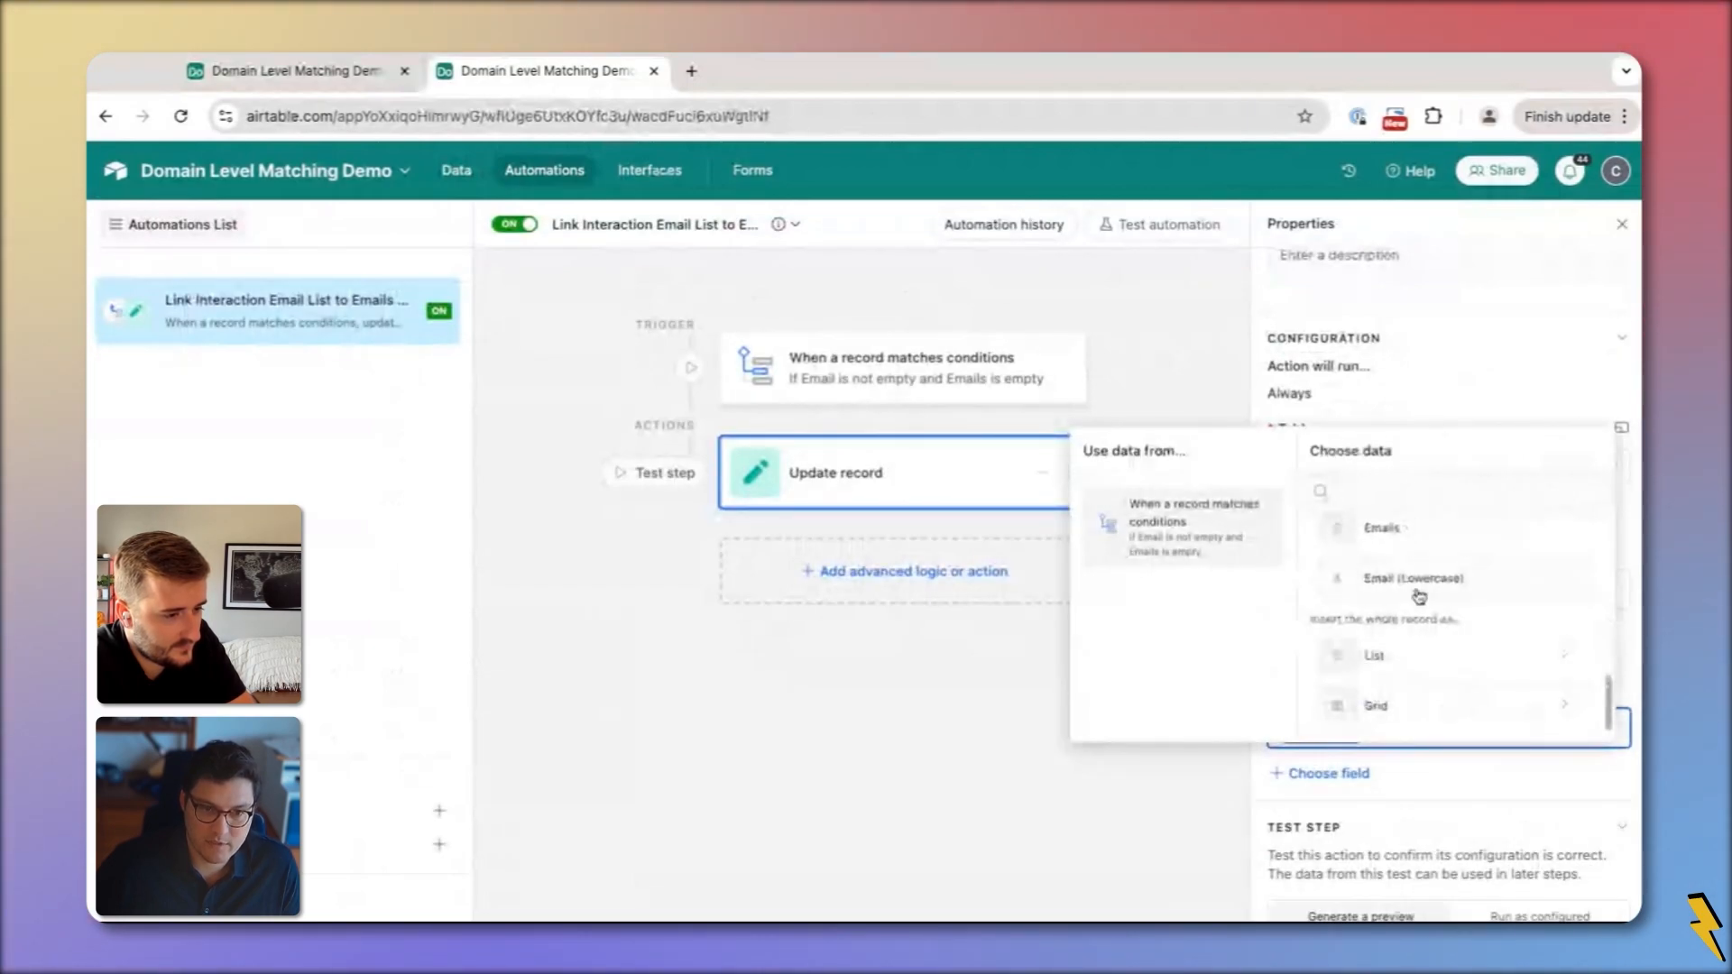
{"action": "left_click", "coordinate": [1416, 582]}
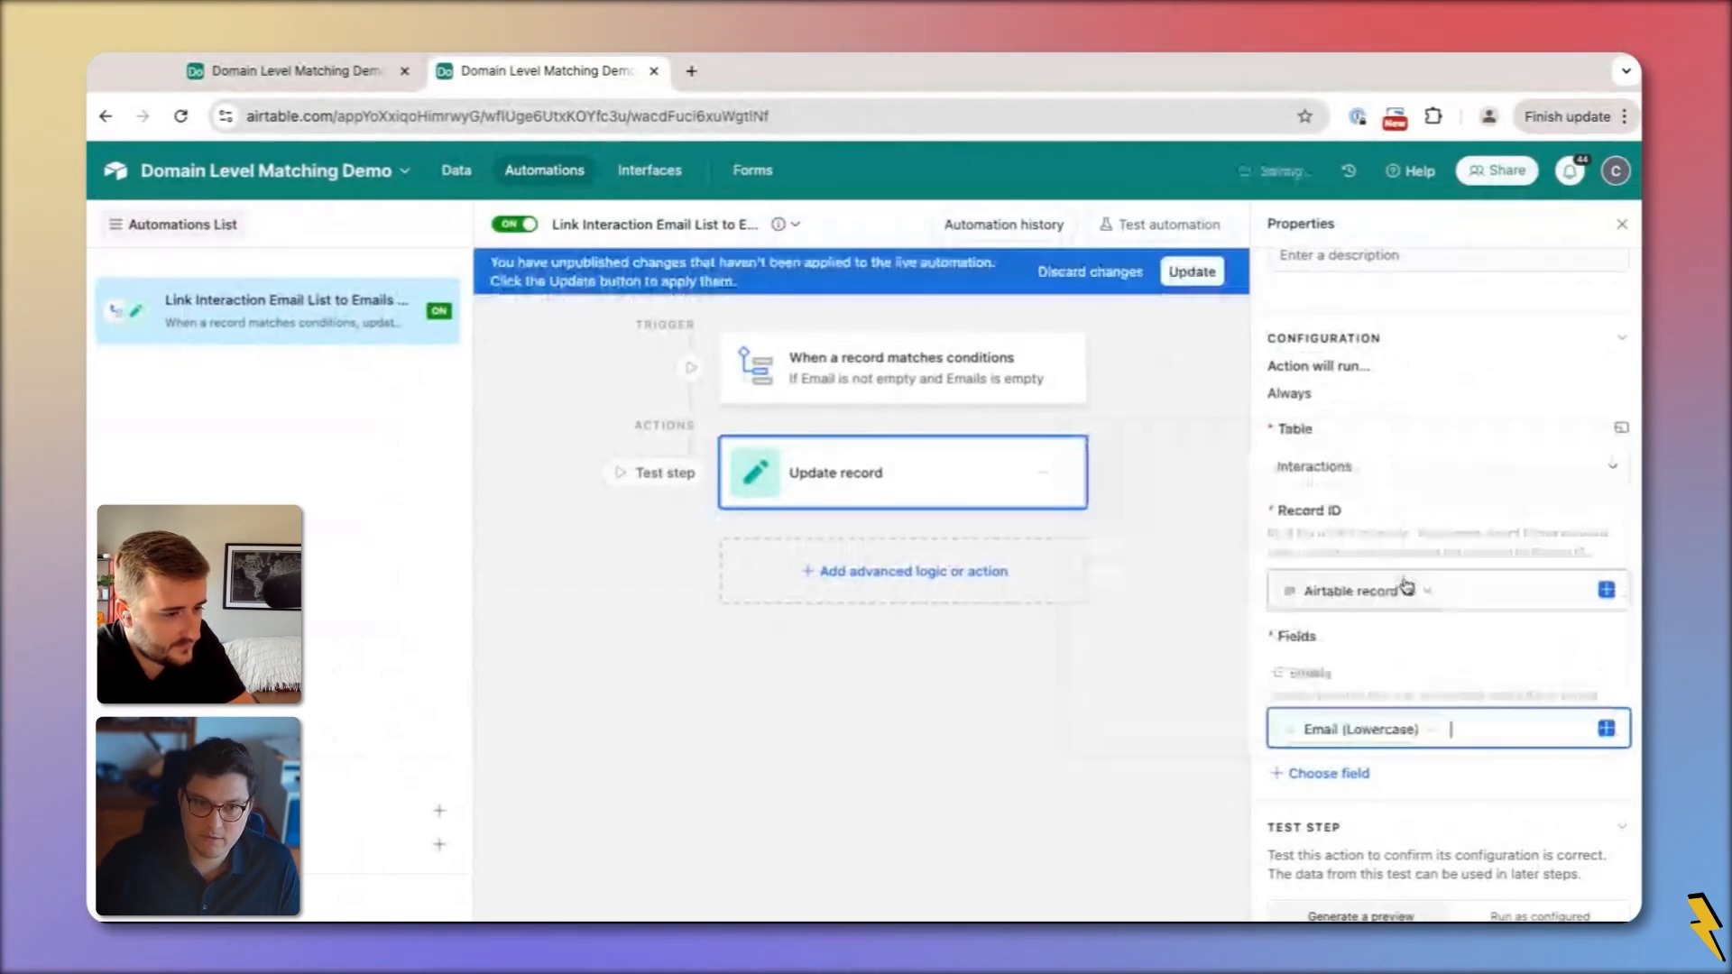
{"action": "left_click", "coordinate": [1192, 271]}
{"action": "left_click", "coordinate": [298, 70]}
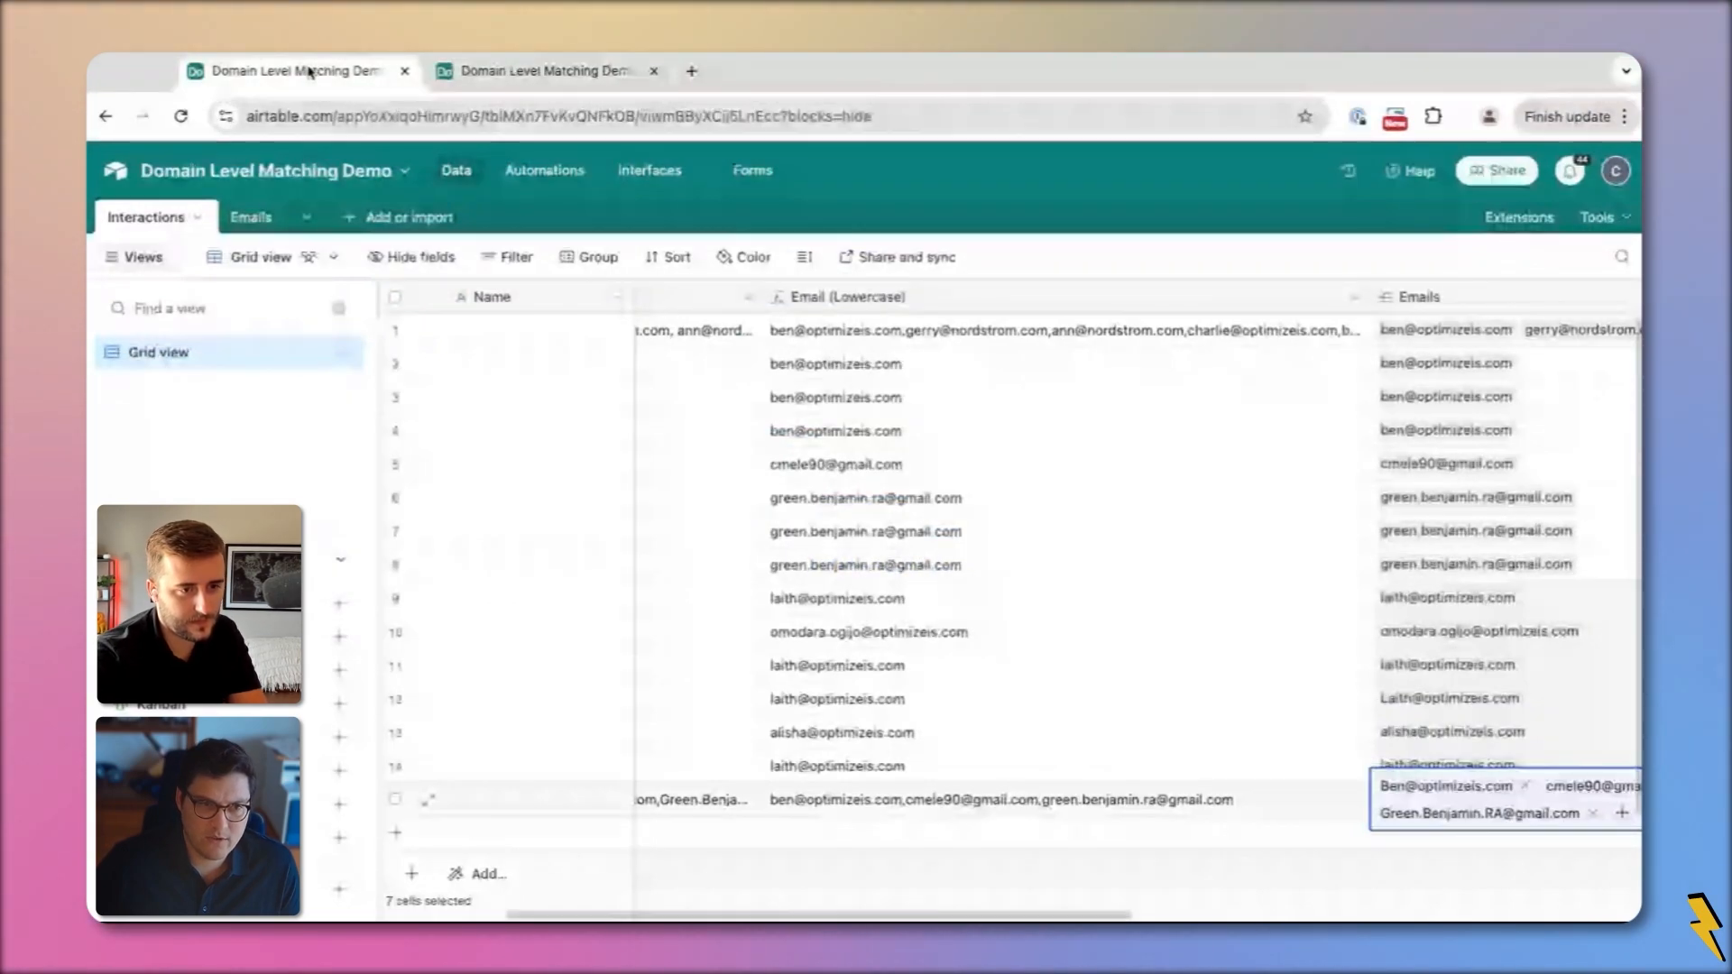
Rename the Email (Lowercase) field to 'Email (Formatted for Automation)'
{"action": "double_click", "coordinate": [849, 297]}
{"action": "type", "text": "Email (Fo"}
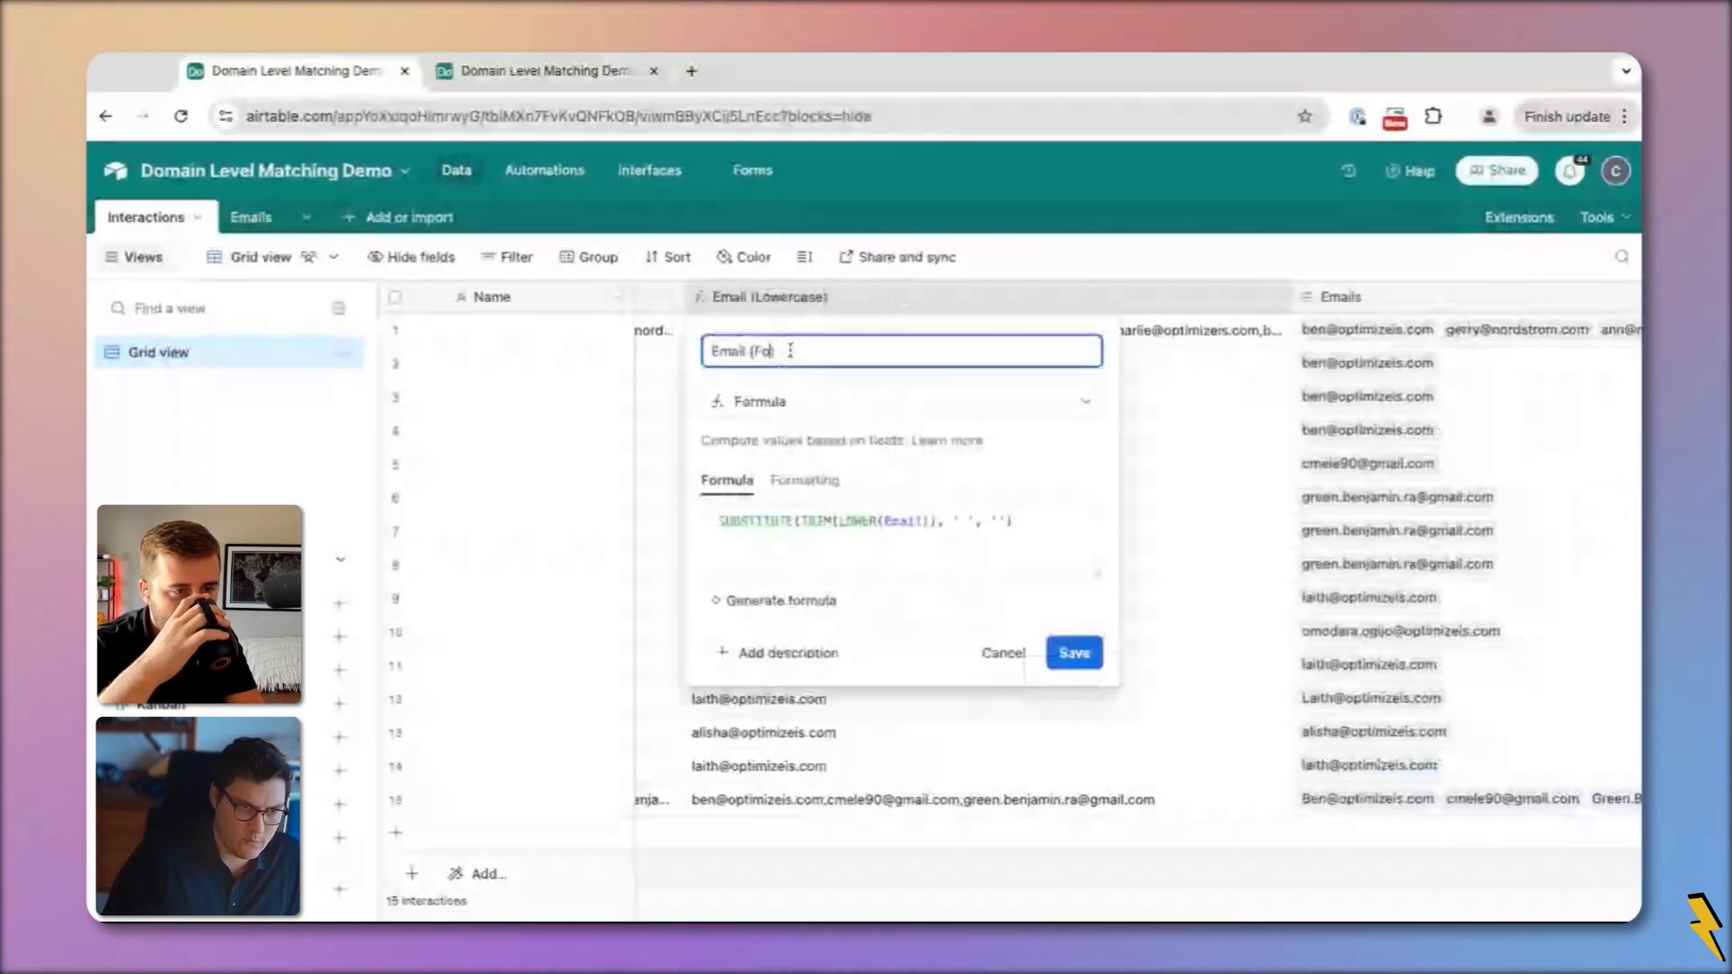
{"action": "type", "text": "rmatted for autom"}
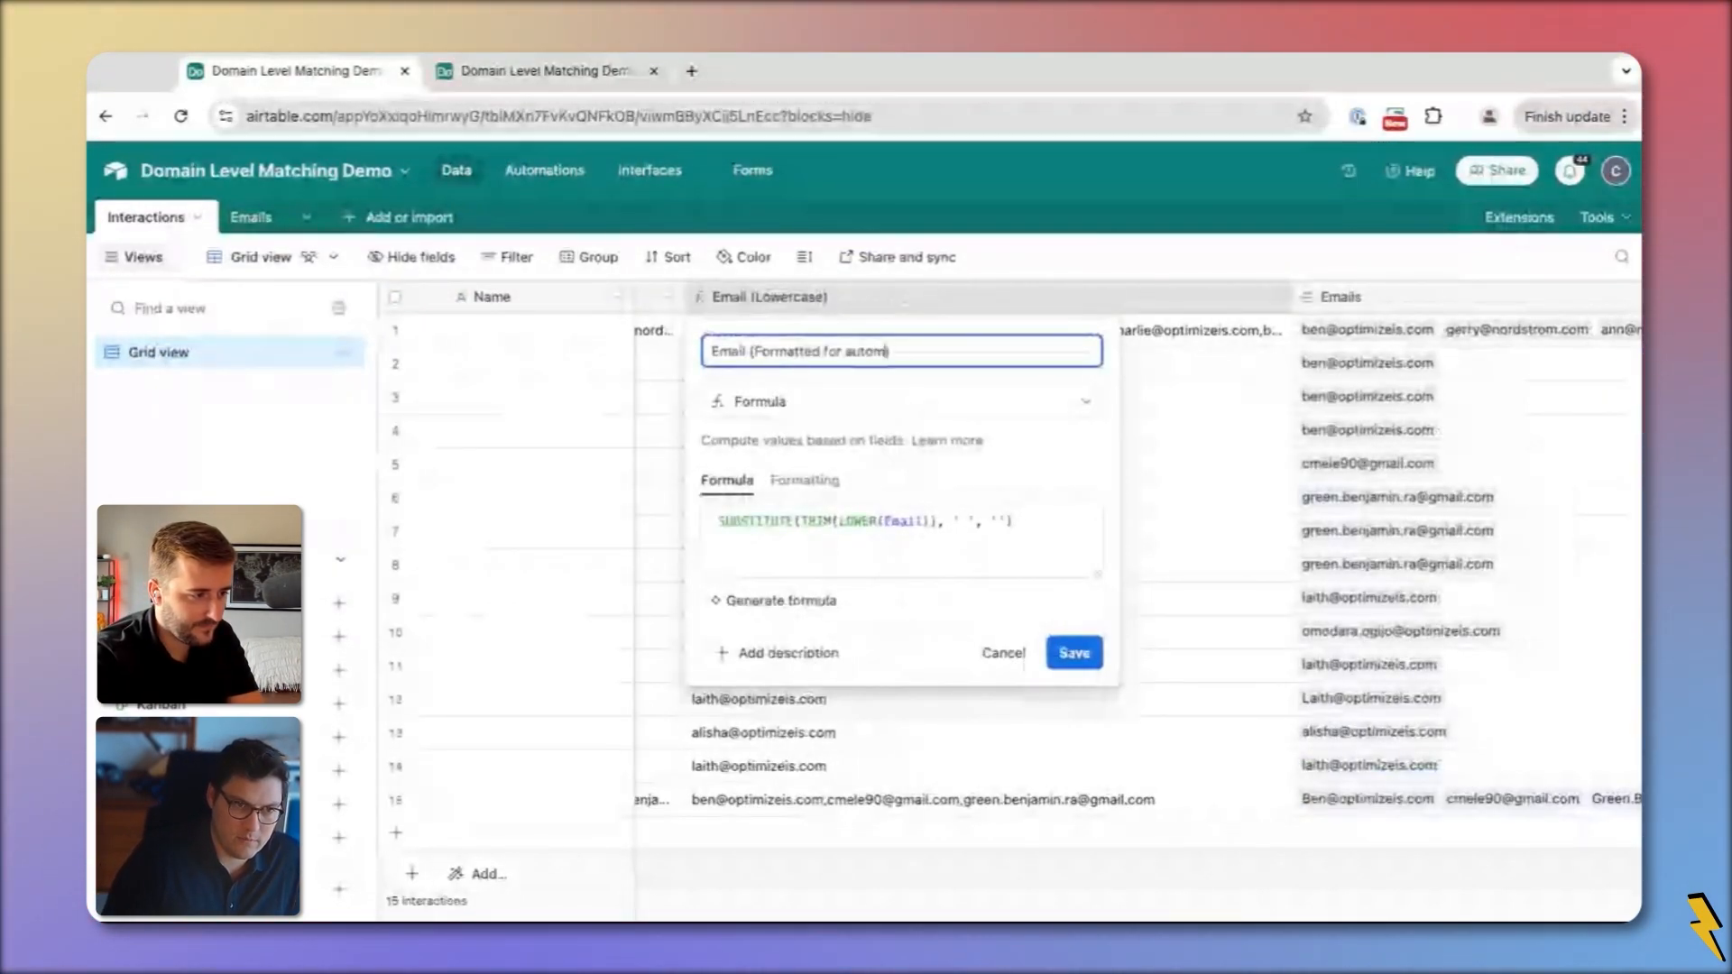
{"action": "type", "text": "a"}
{"action": "key", "text": "BackSpace"}
{"action": "key", "text": "BackSpace"}
{"action": "key", "text": "BackSpace"}
{"action": "key", "text": "BackSpace"}
{"action": "key", "text": "BackSpace"}
{"action": "key", "text": "BackSpace"}
{"action": "type", "text": "A"}
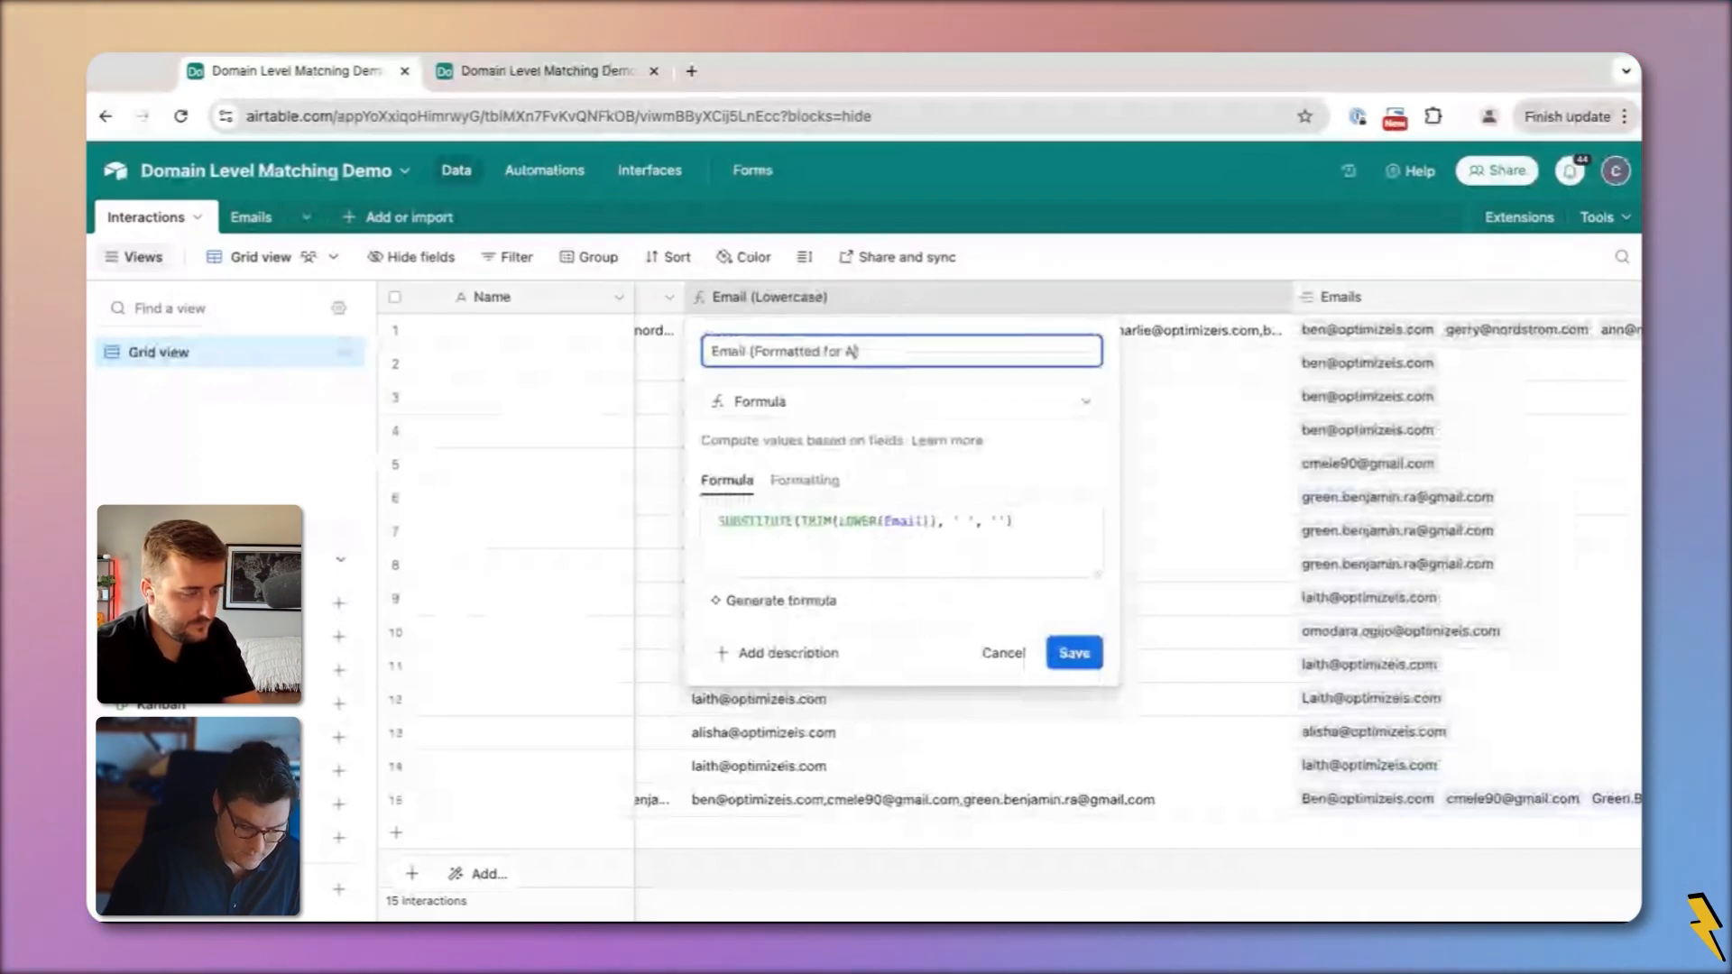
{"action": "type", "text": "utomation"}
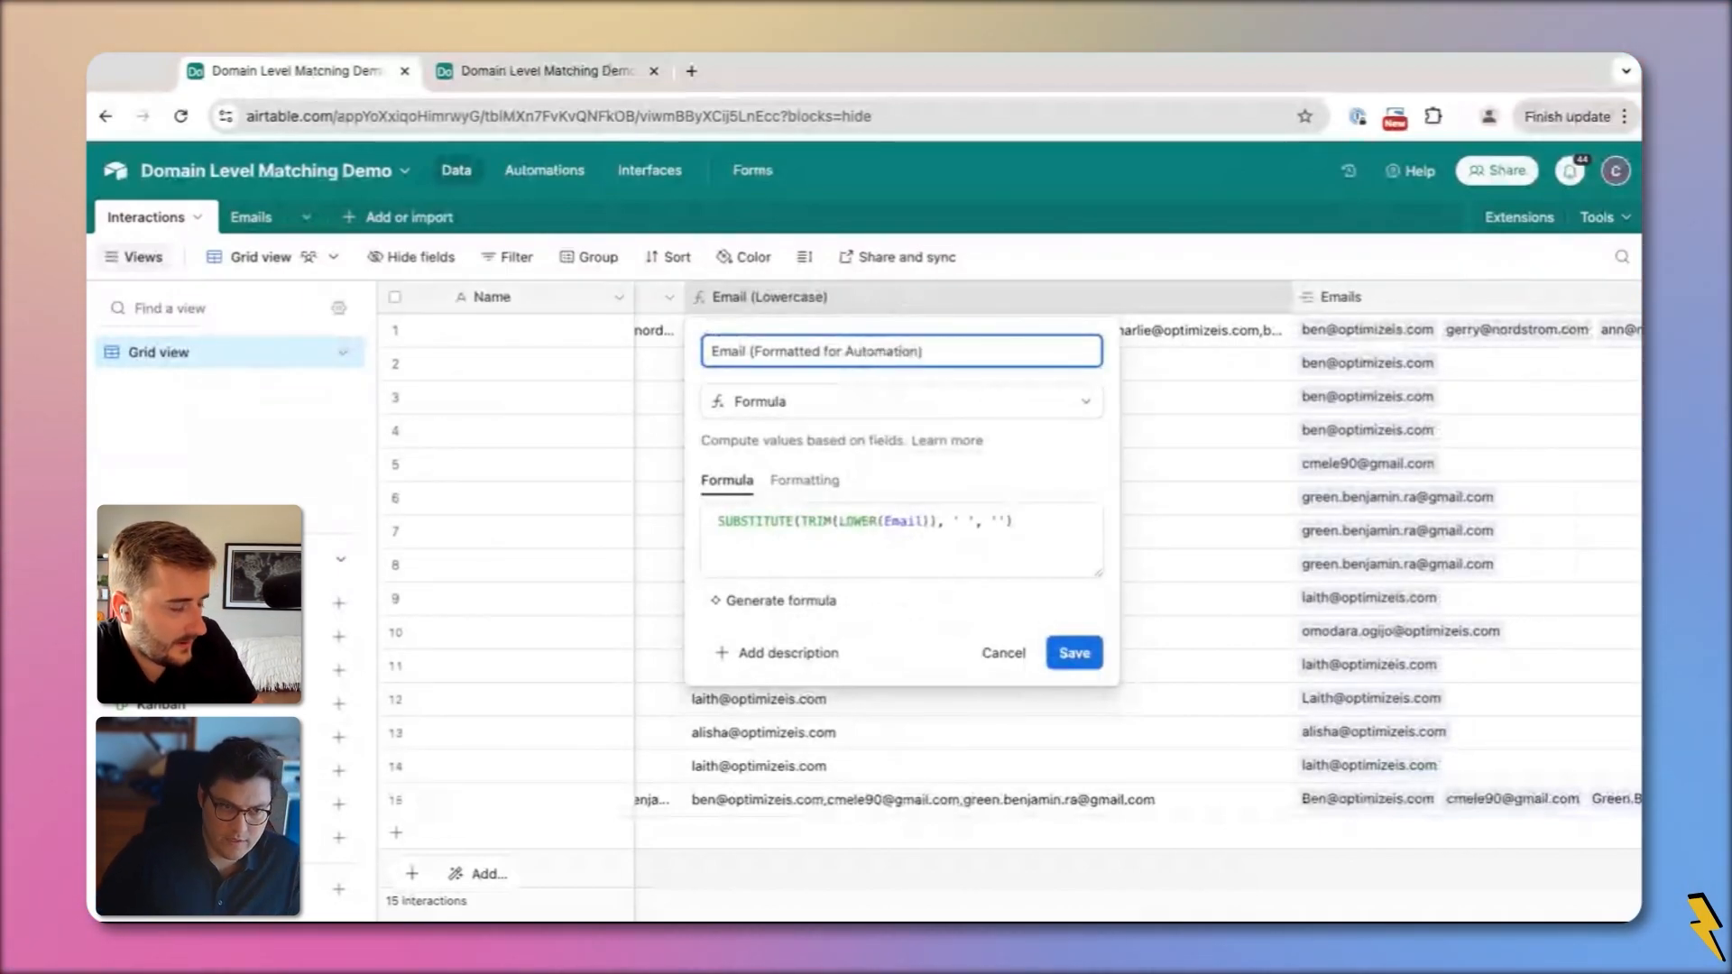
{"action": "left_click", "coordinate": [1079, 658]}
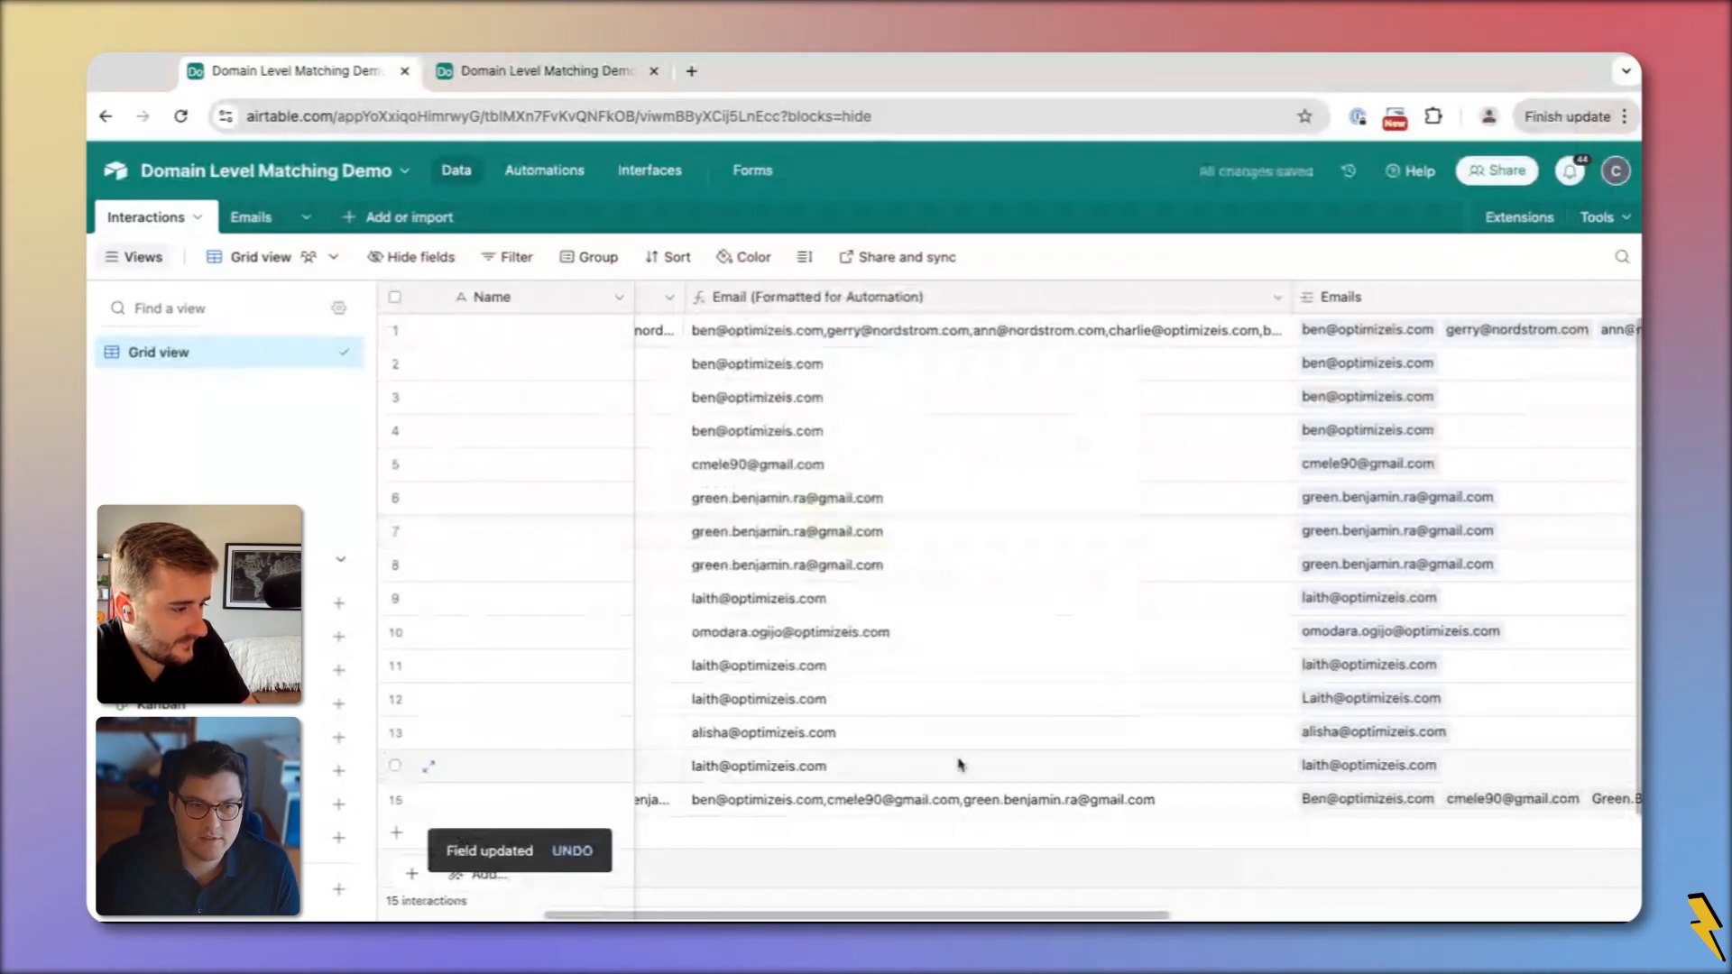
Verify the automation uses the renamed field, then clear Emails cells in rows 9–15 to relink
{"action": "left_click", "coordinate": [533, 71]}
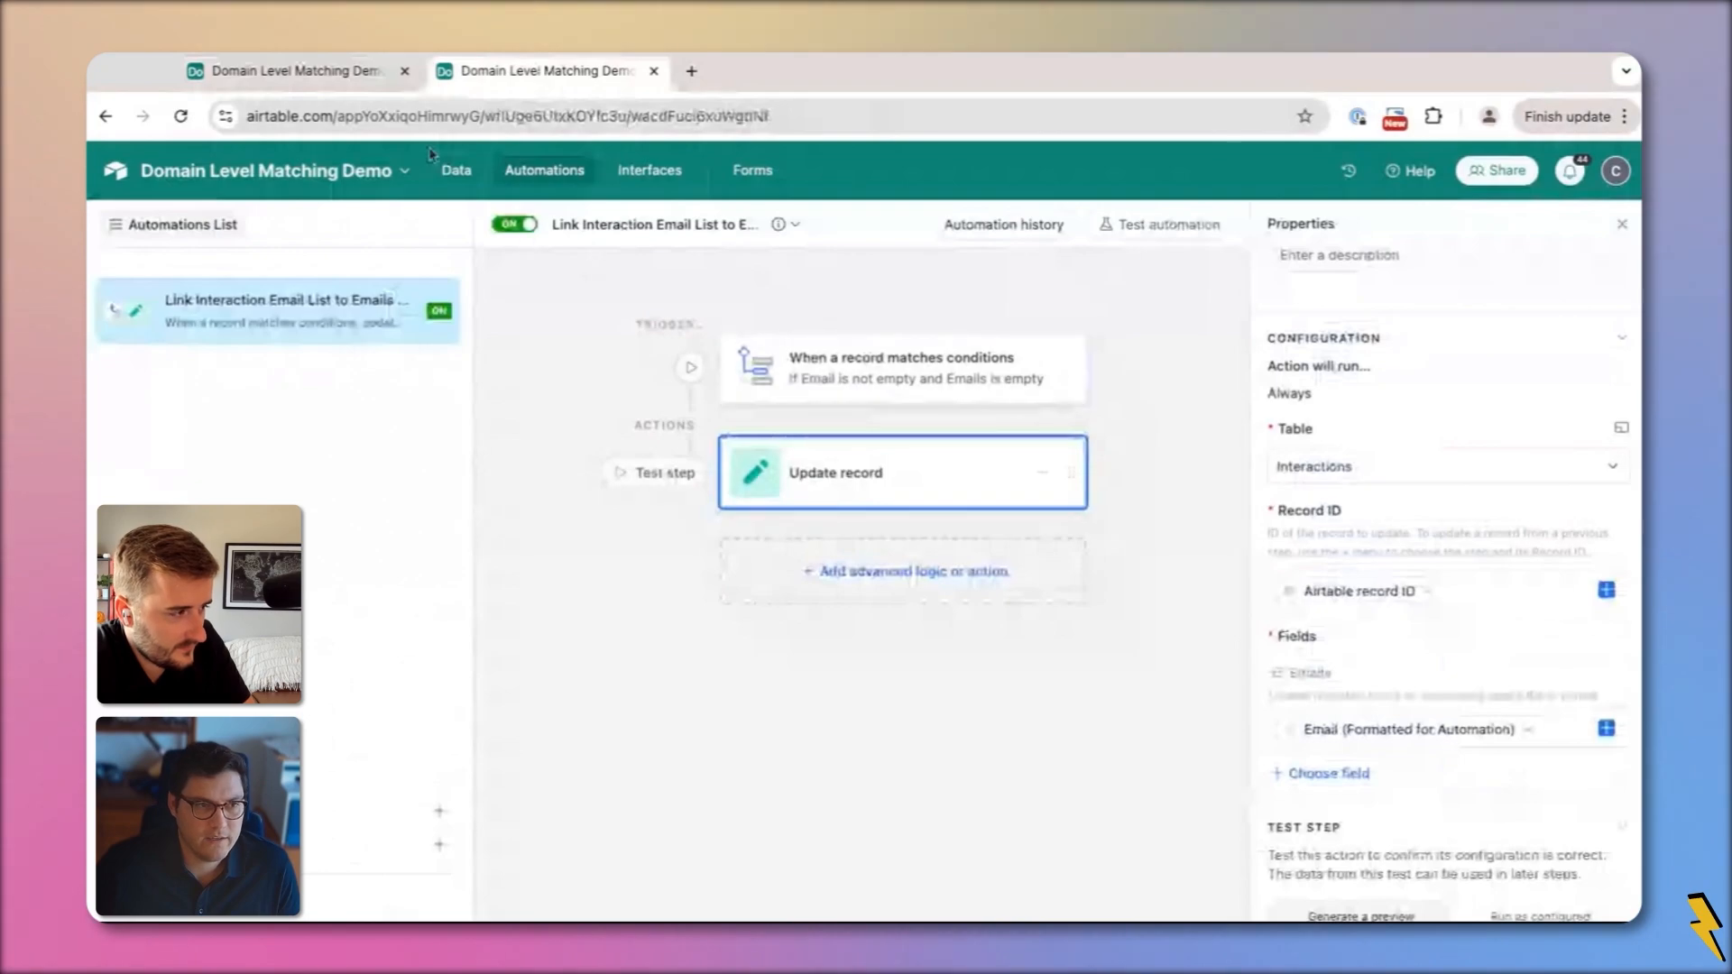
{"action": "left_click", "coordinate": [356, 73]}
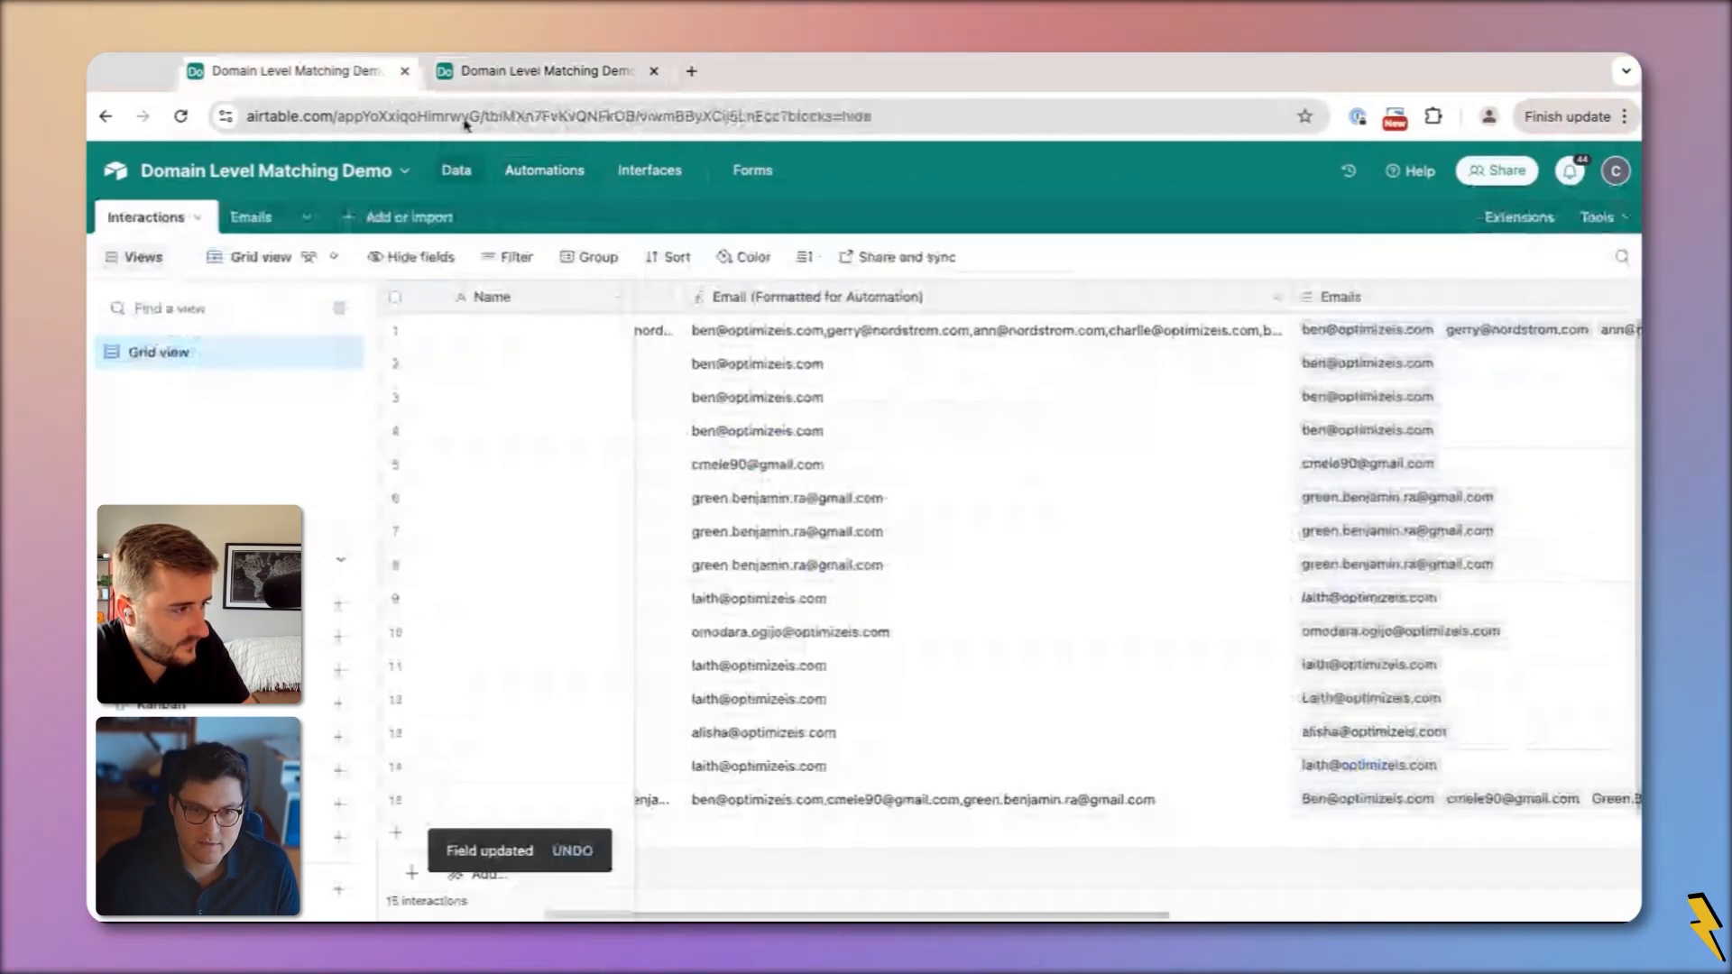
{"action": "left_click", "coordinate": [1363, 801]}
{"action": "left_click", "coordinate": [1334, 595], "text": "shift"}
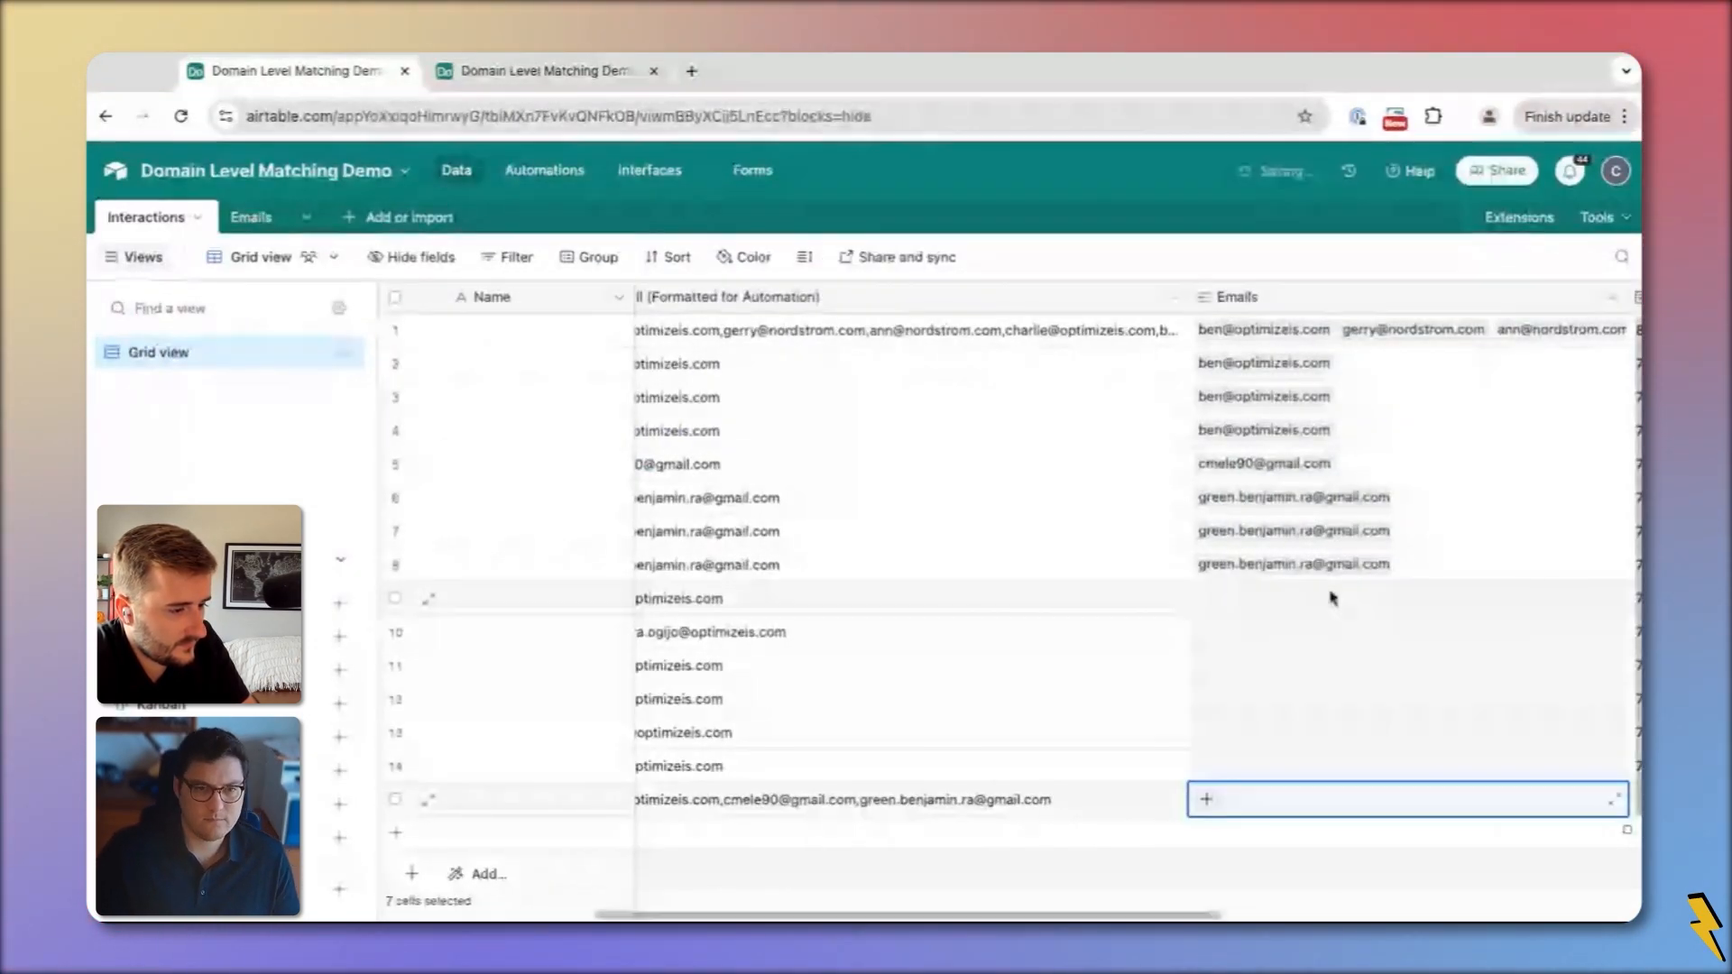
{"action": "key", "text": "Delete"}
{"action": "left_click", "coordinate": [1109, 859]}
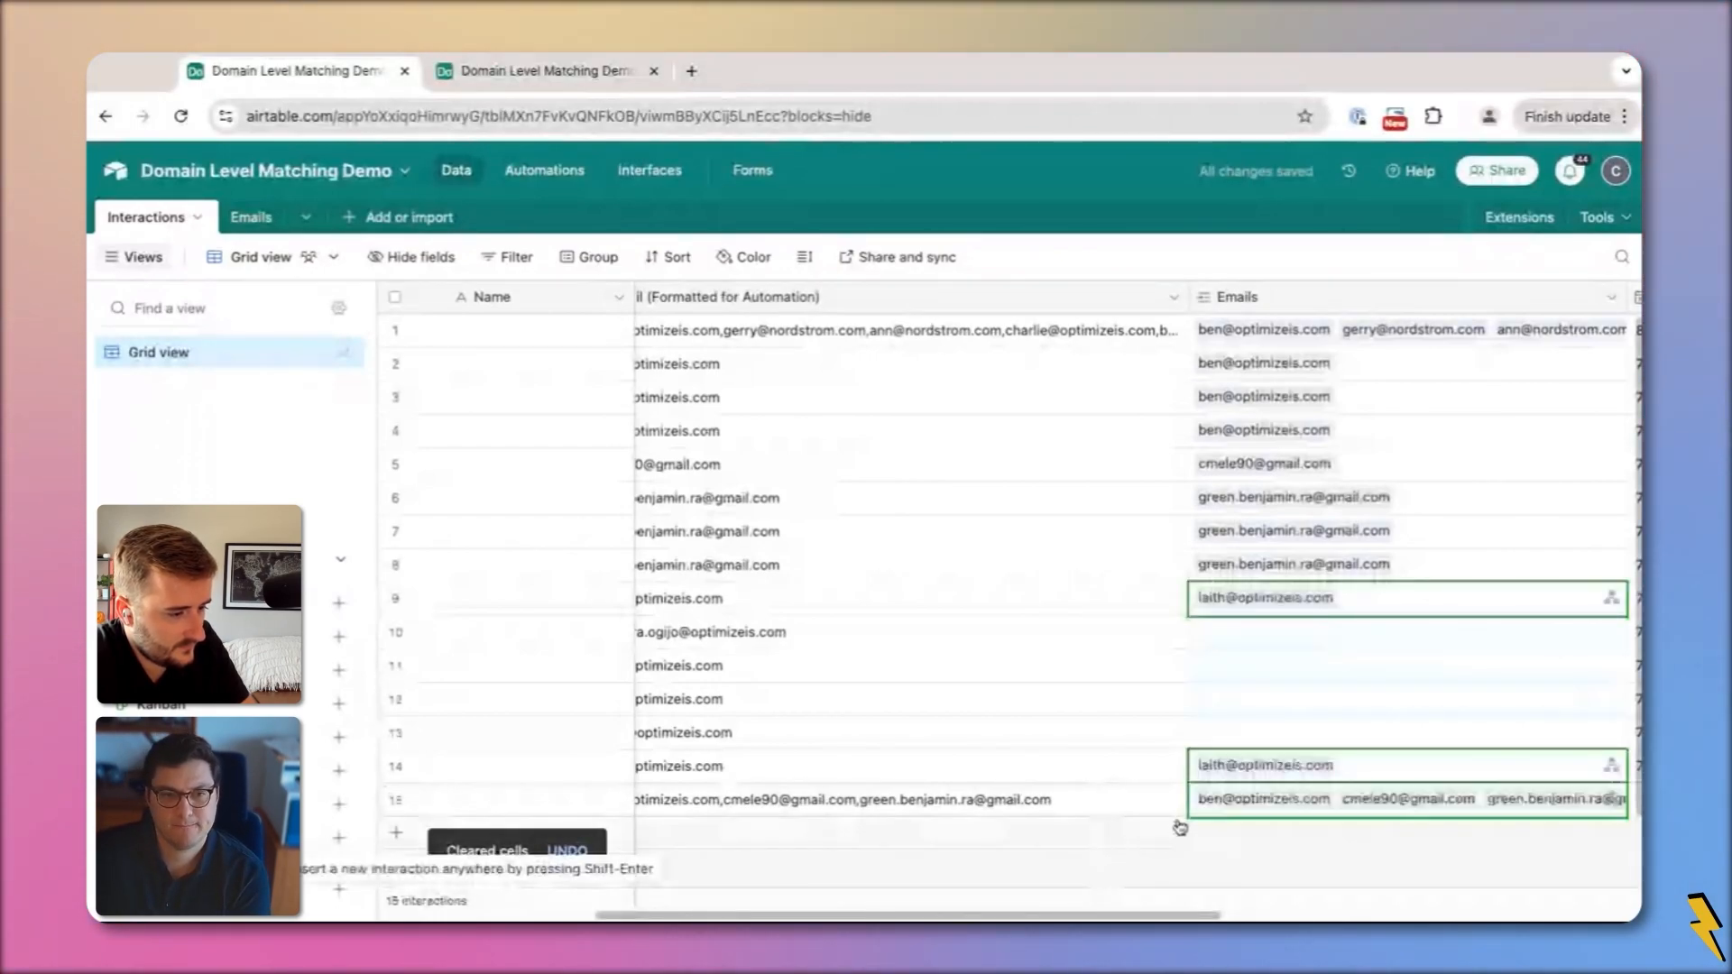
{"action": "left_click", "coordinate": [251, 216]}
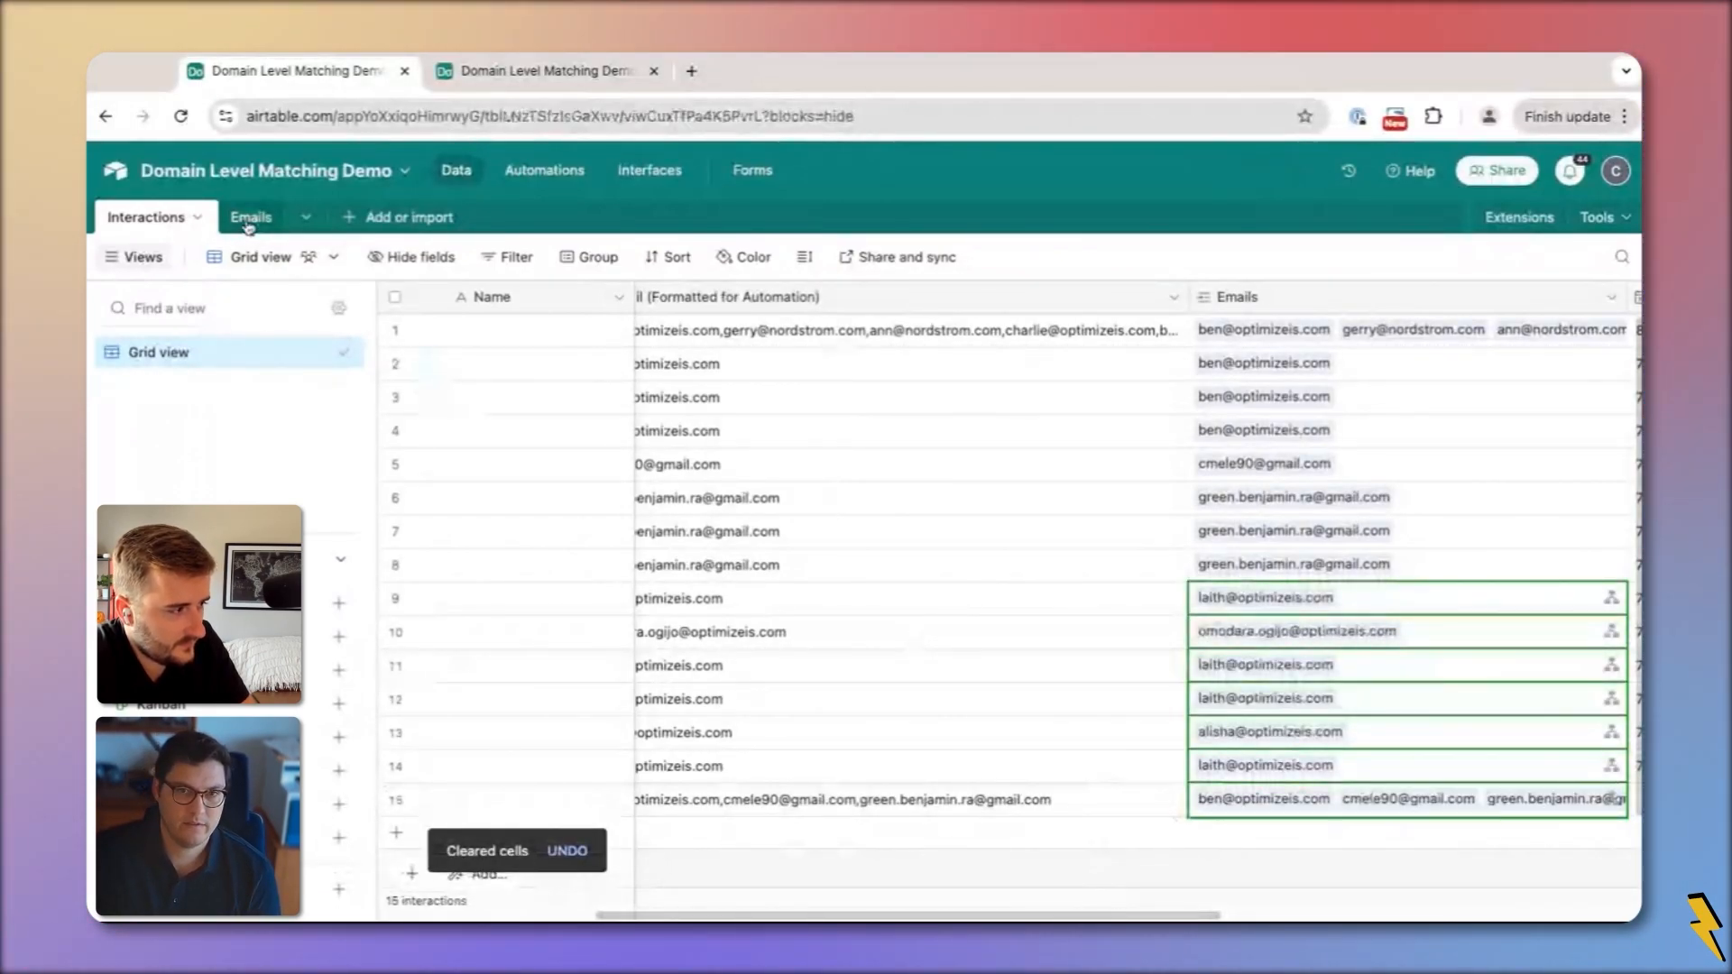
Delete the capitalized duplicate email records in rows 7, 8 and 10
{"action": "left_click", "coordinate": [395, 532]}
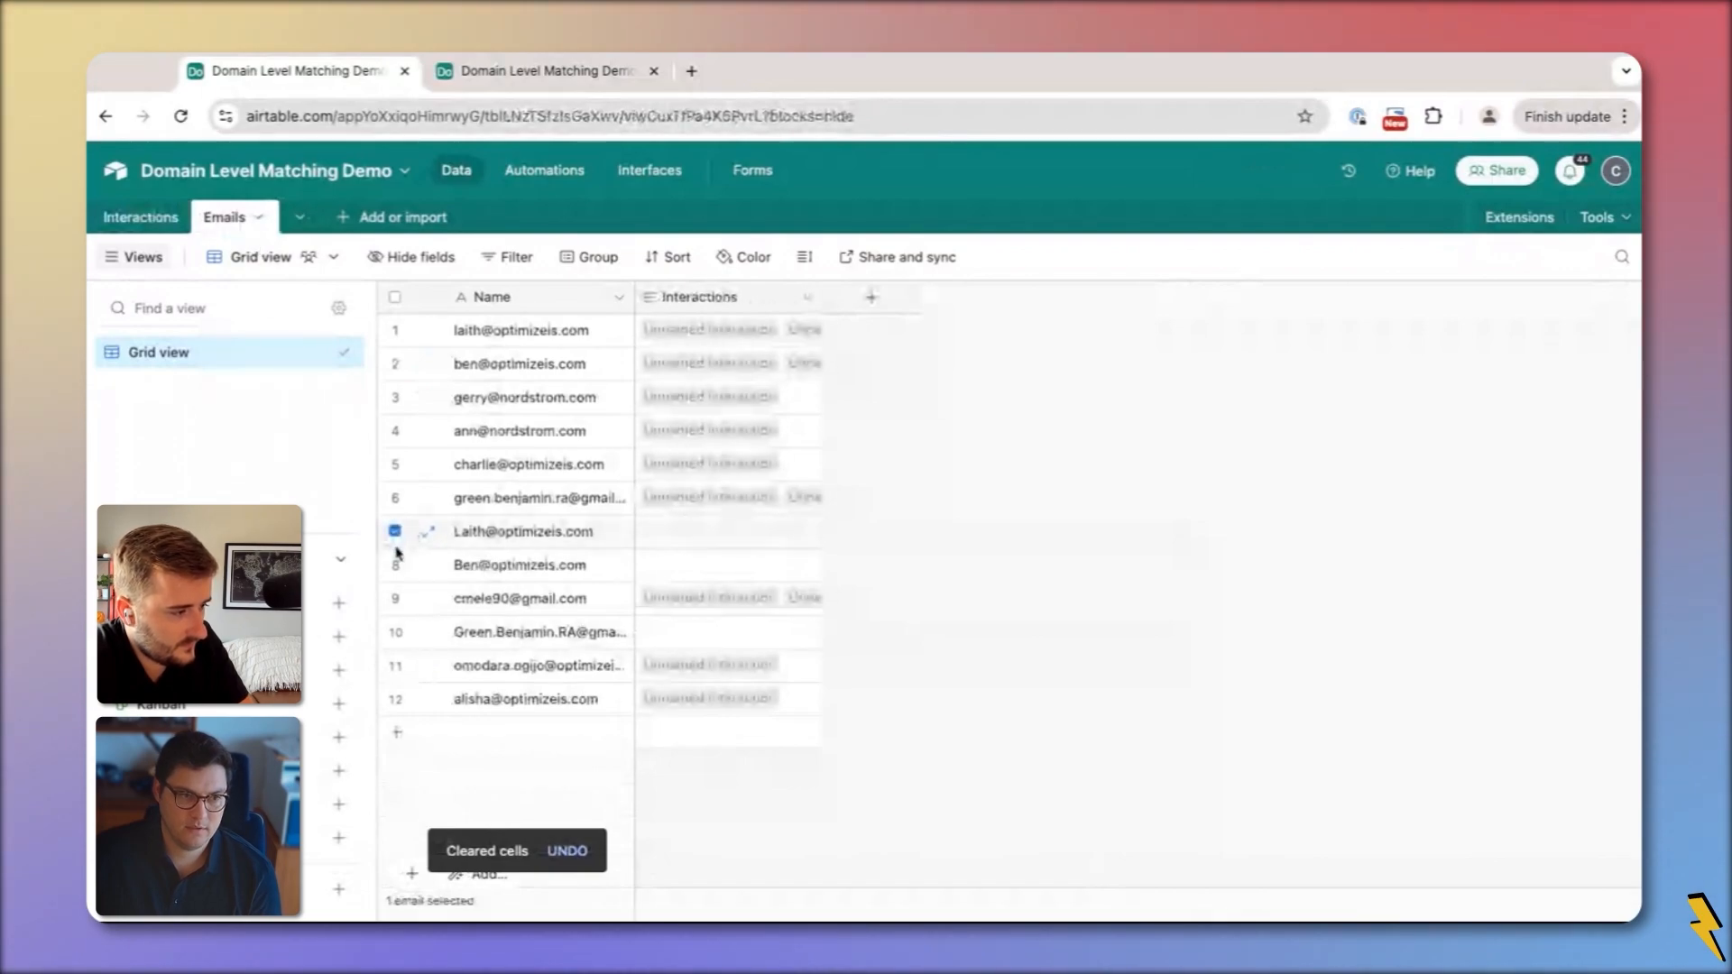
{"action": "left_click", "coordinate": [394, 565]}
{"action": "left_click", "coordinate": [396, 631]}
{"action": "right_click", "coordinate": [397, 634]}
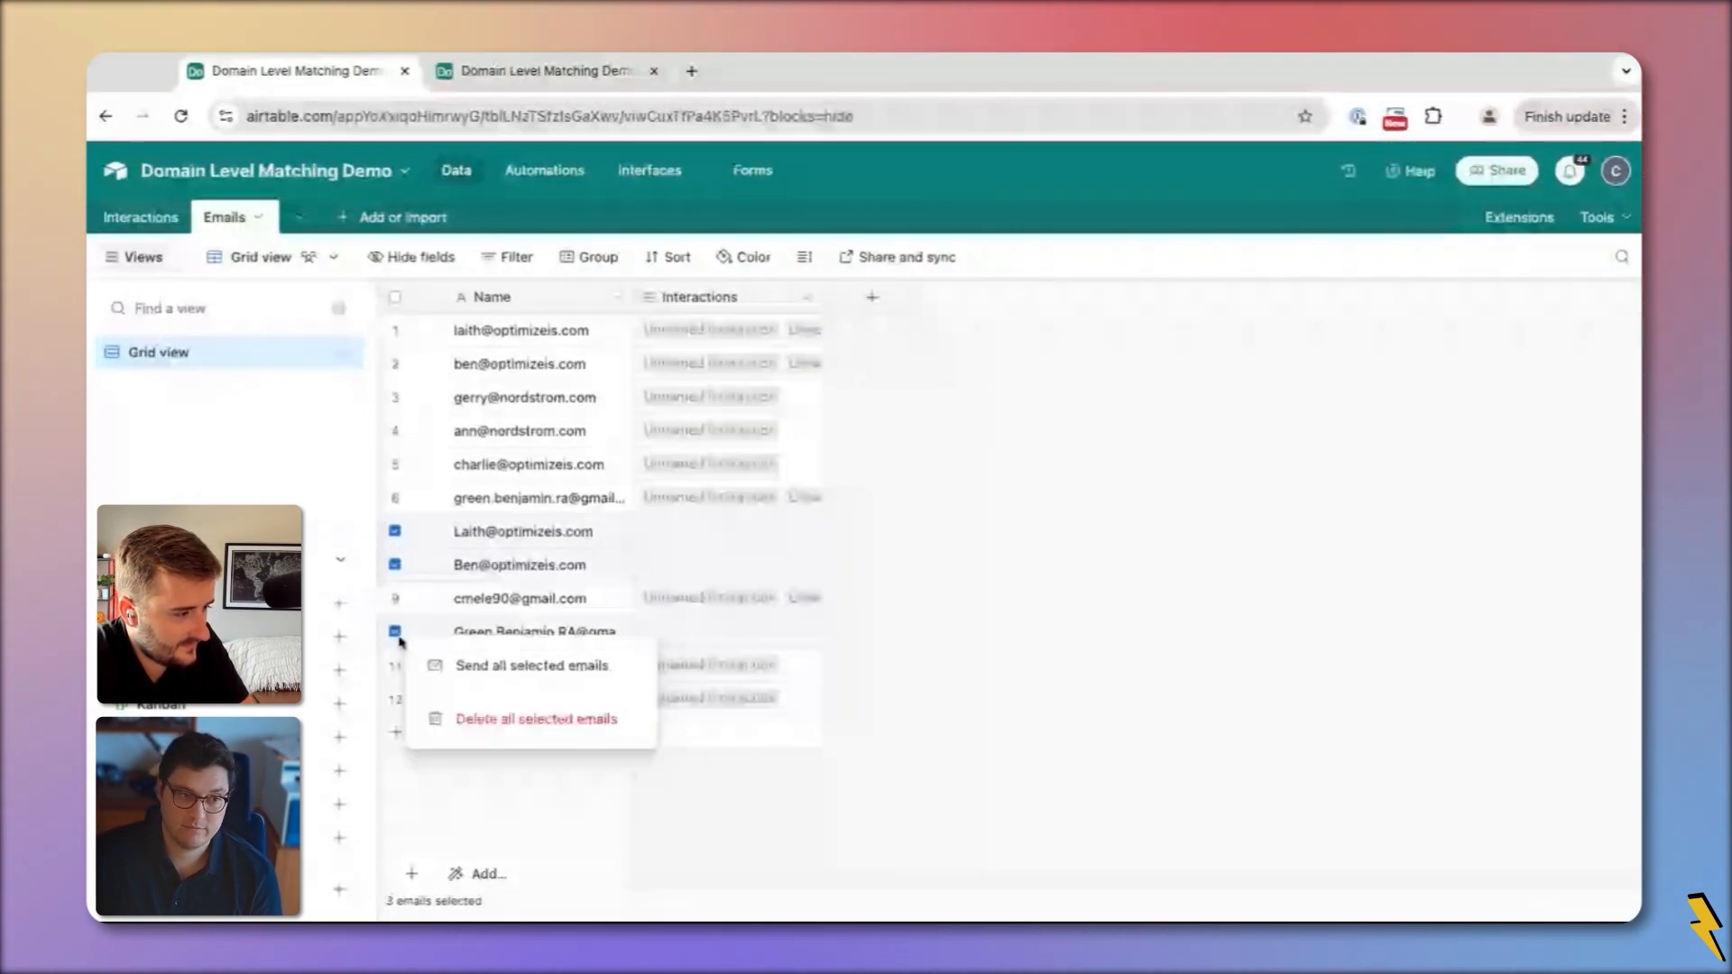
{"action": "left_click", "coordinate": [536, 719]}
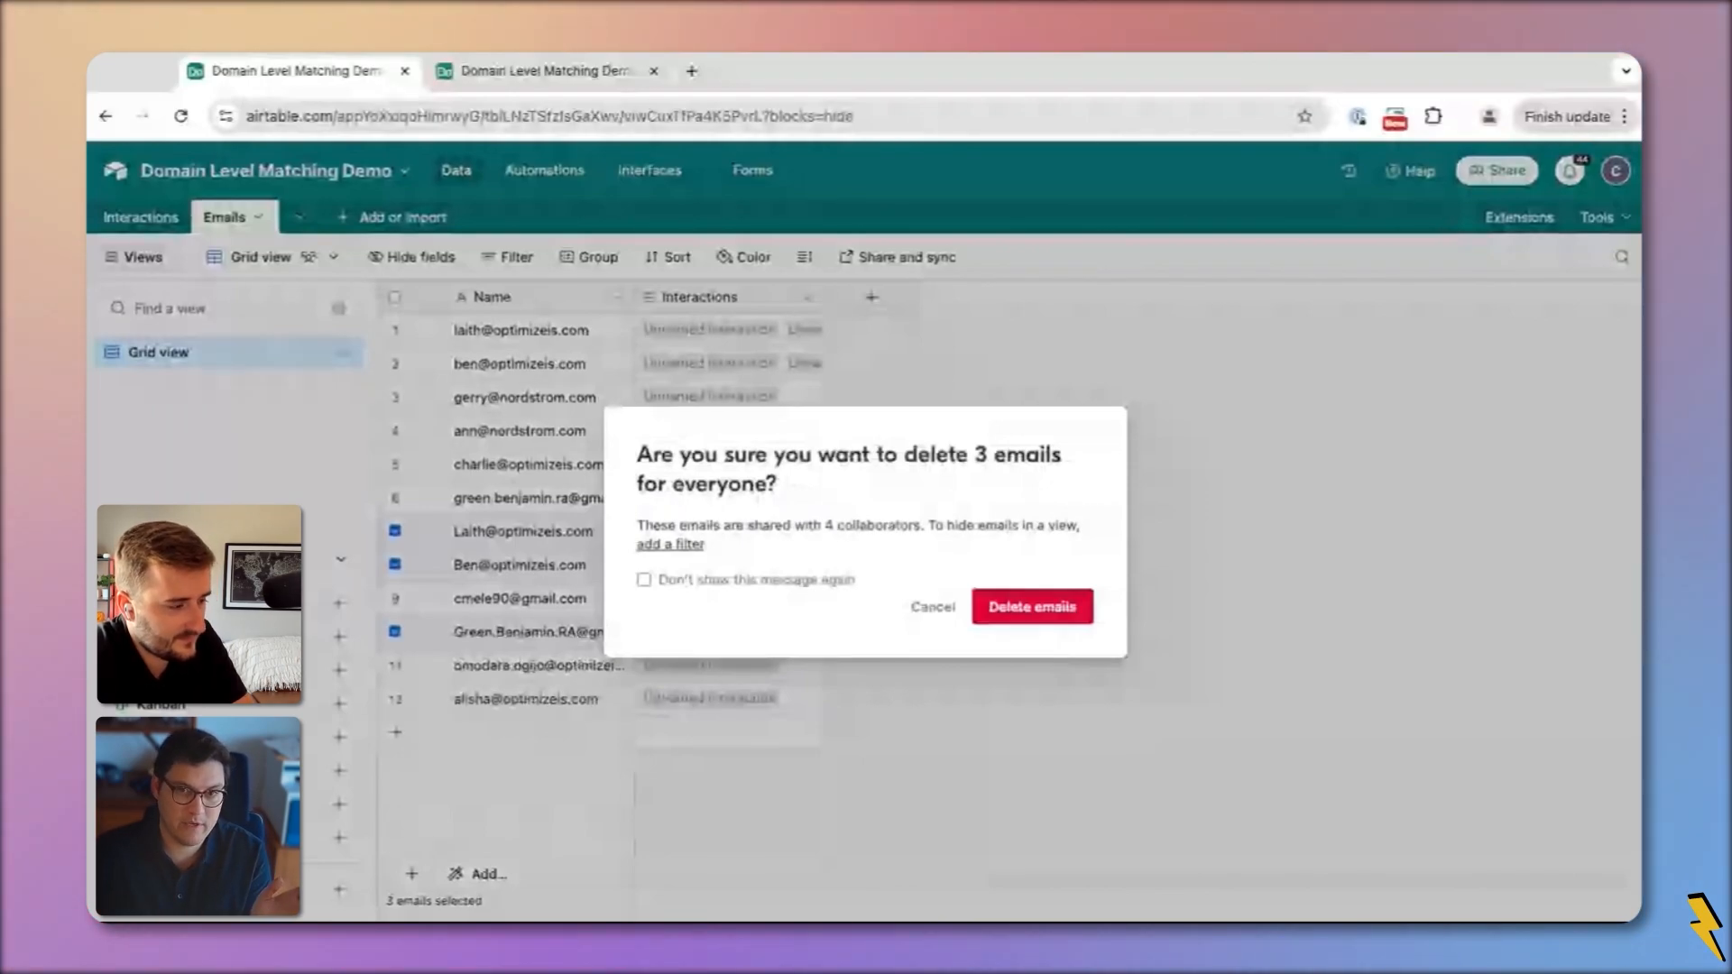
{"action": "key", "text": "Return"}
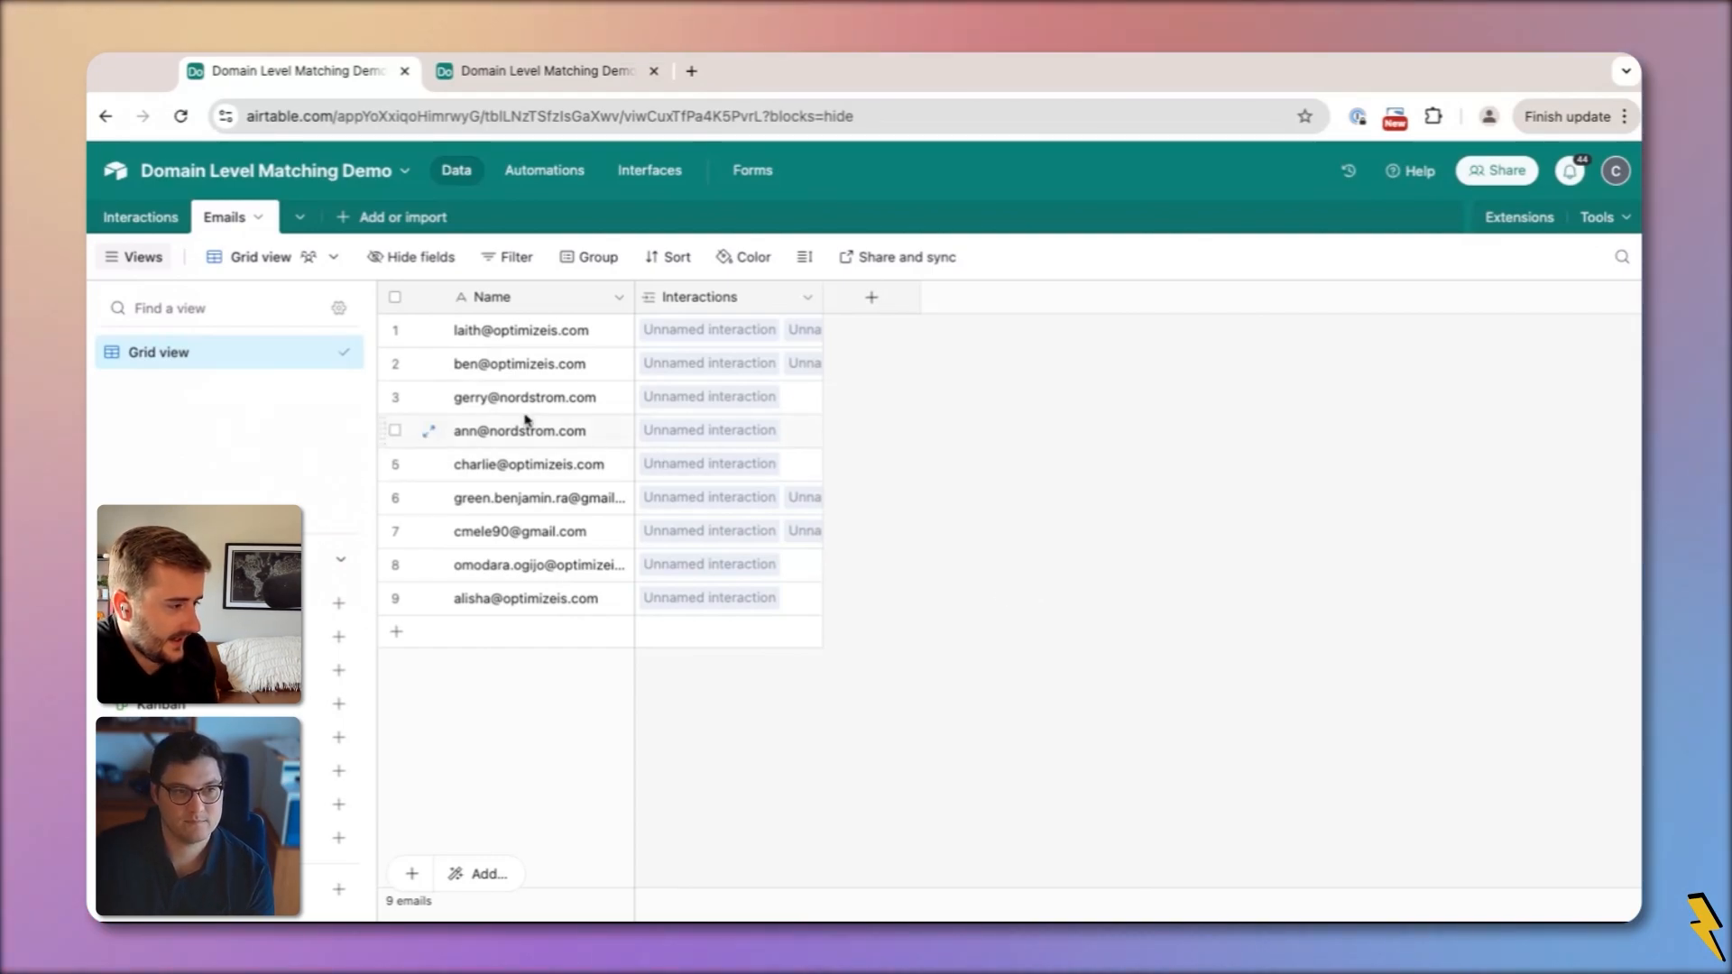
Widen the Emails table's Interactions column and cross-check the links against the Interactions table
{"action": "left_click_drag", "start_coordinate": [822, 296], "coordinate": [991, 296]}
{"action": "left_click", "coordinate": [142, 216]}
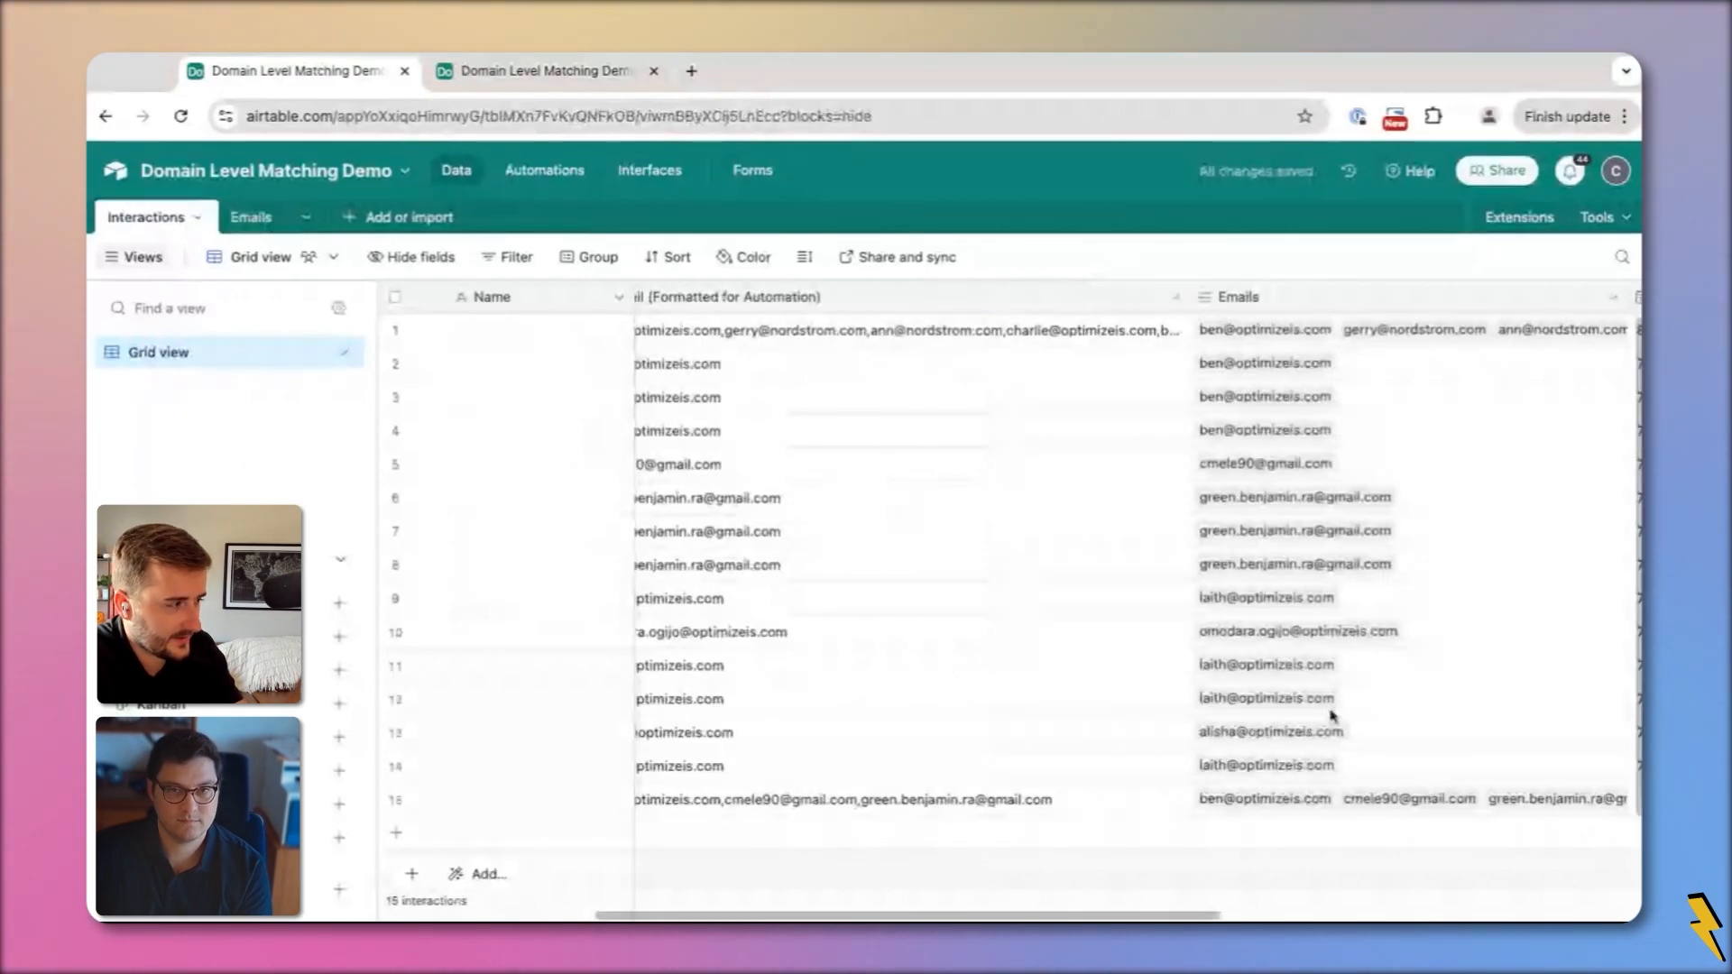
{"action": "scroll", "coordinate": [1332, 716], "scroll_direction": "left", "scroll_amount": 5}
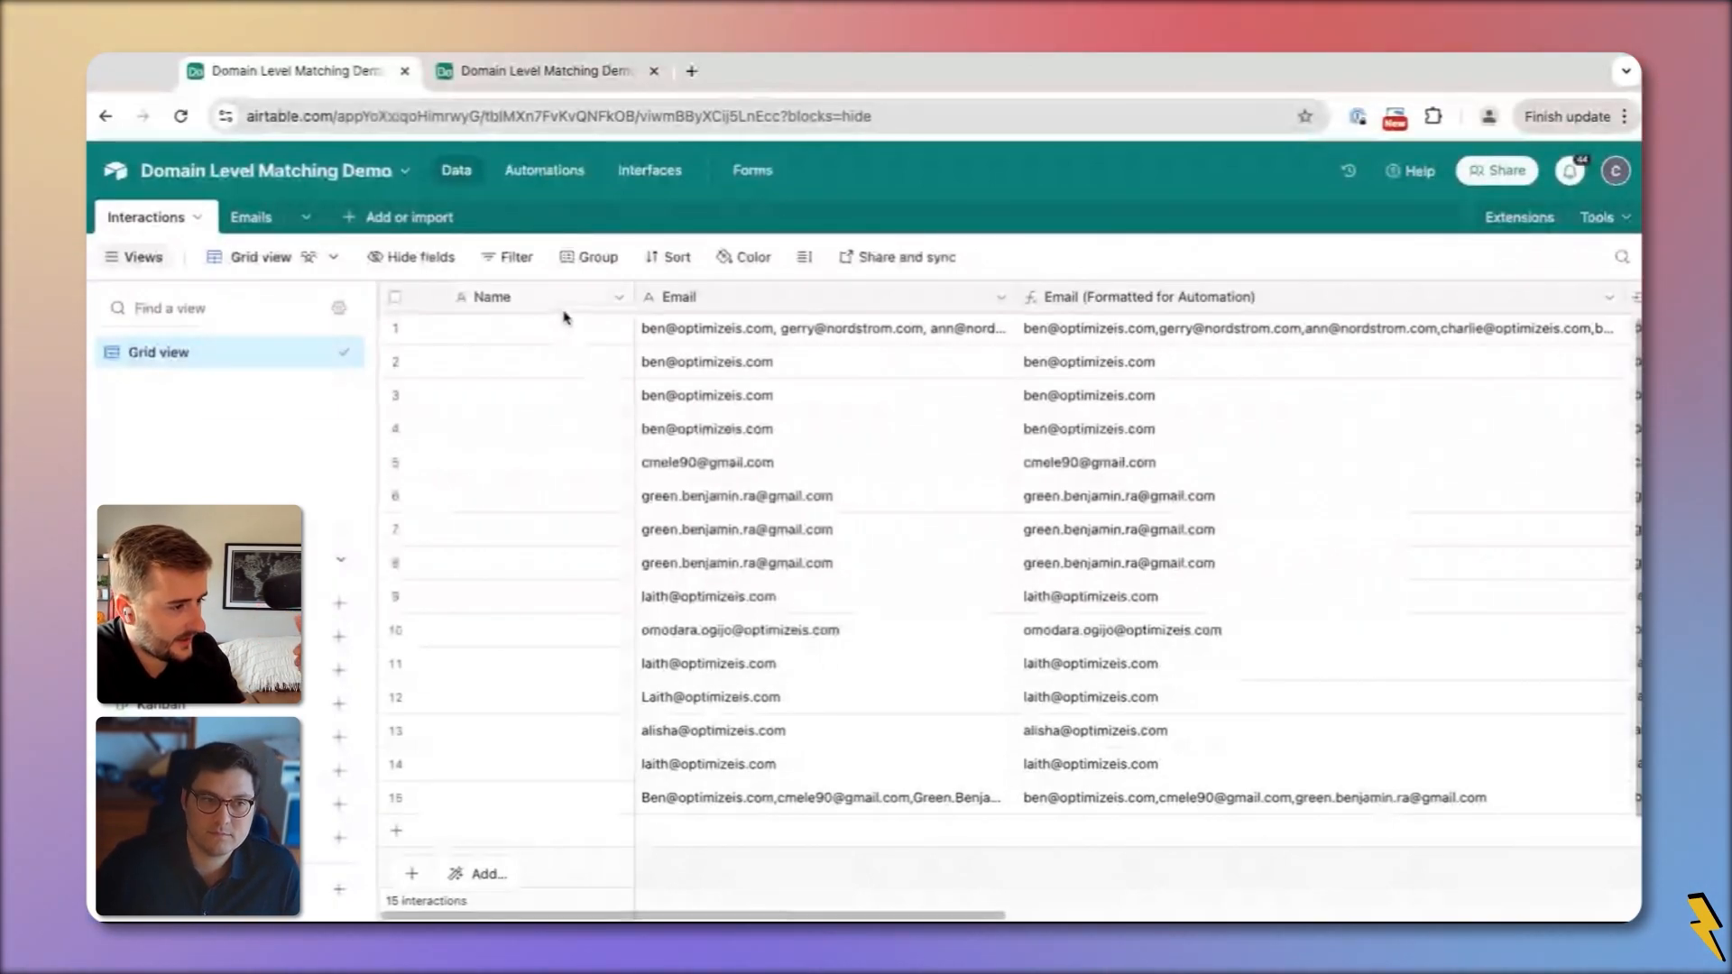
{"action": "scroll", "coordinate": [957, 406], "scroll_direction": "right", "scroll_amount": 5}
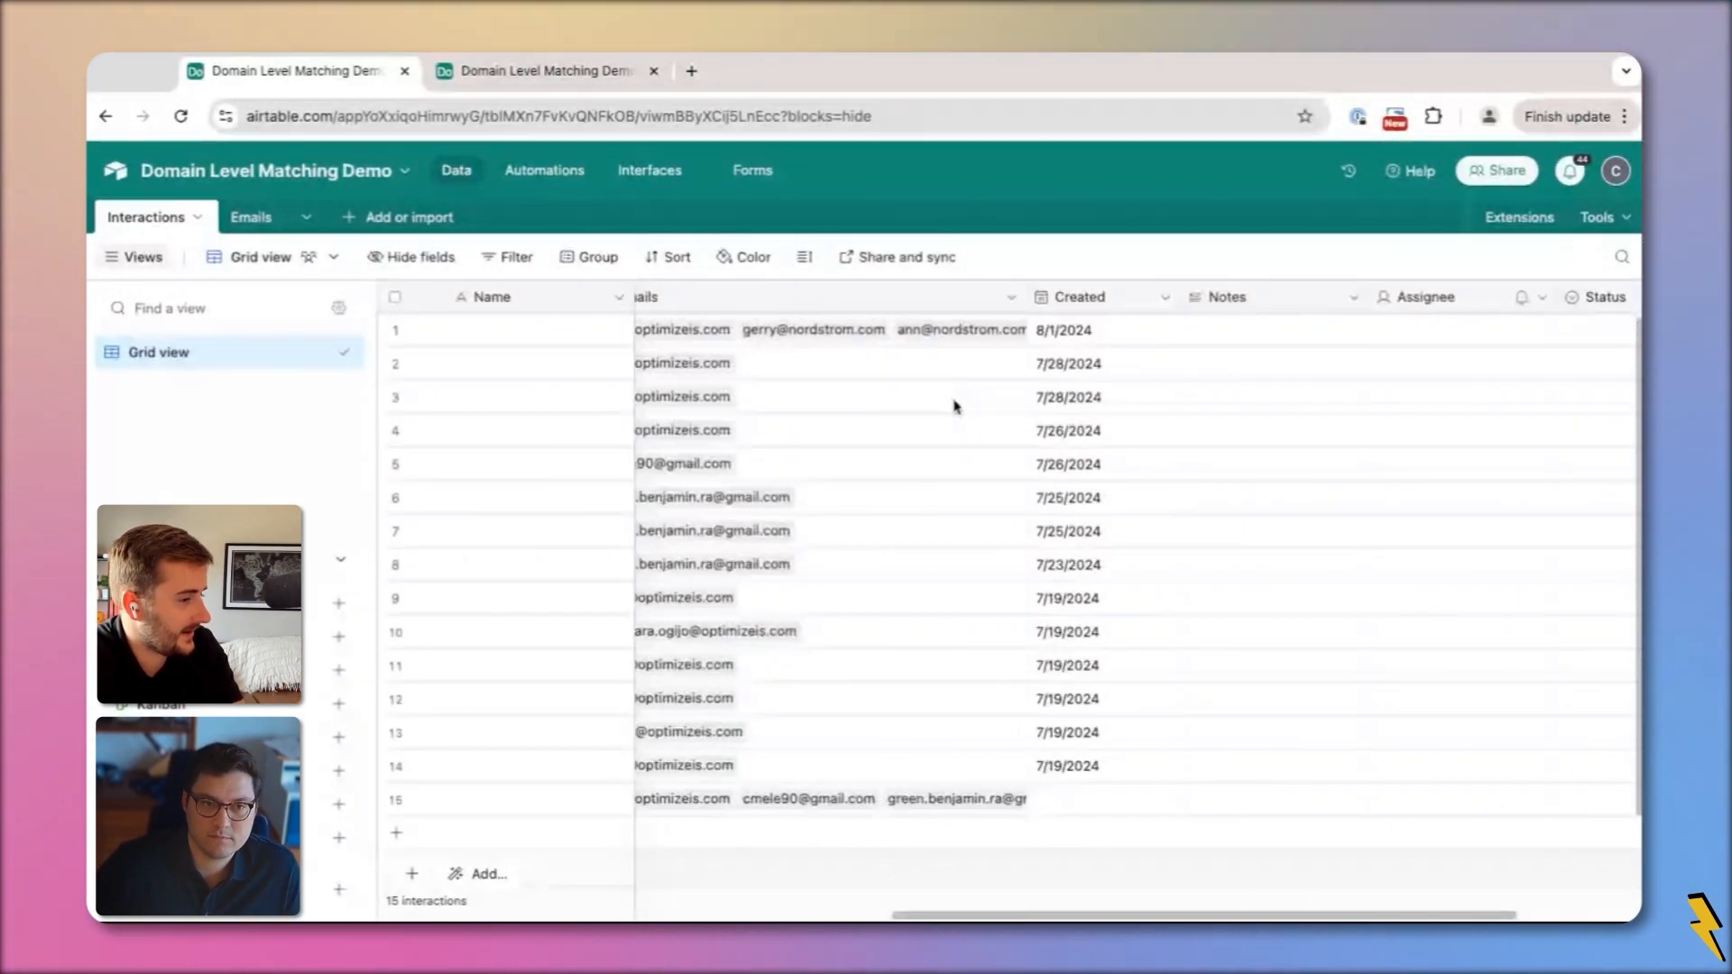
{"action": "scroll", "coordinate": [956, 406], "scroll_direction": "left", "scroll_amount": 5}
{"action": "left_click", "coordinate": [253, 218]}
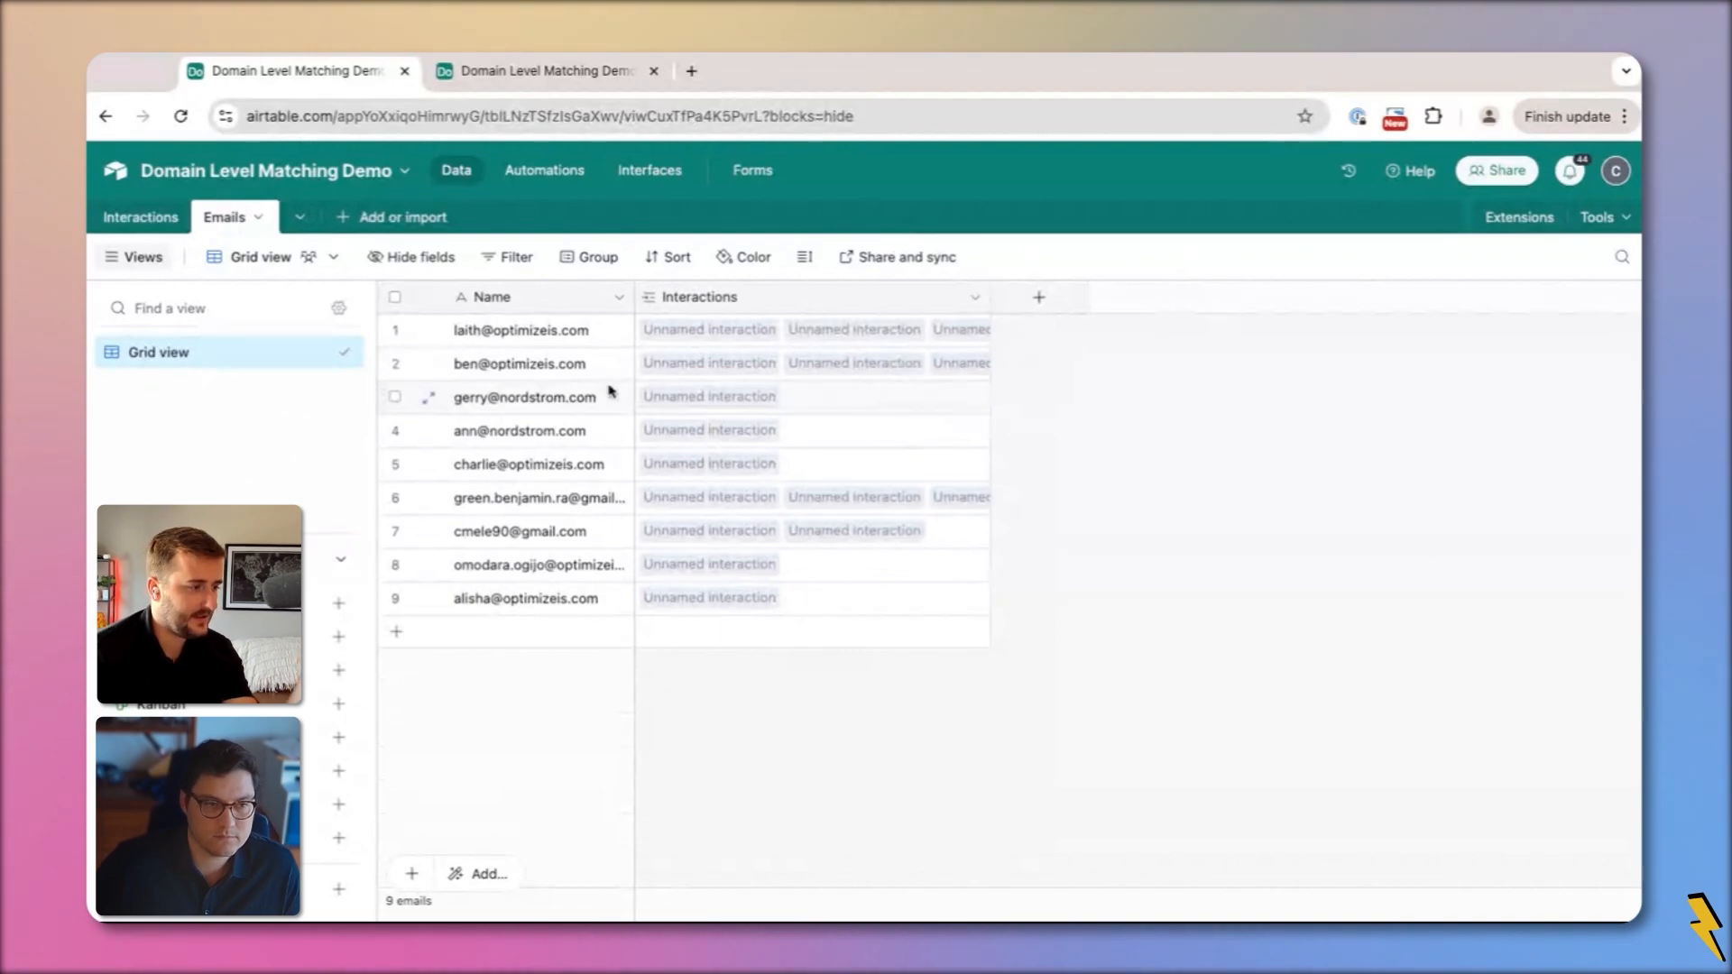
{"action": "left_click", "coordinate": [577, 398]}
{"action": "left_click", "coordinate": [1020, 446]}
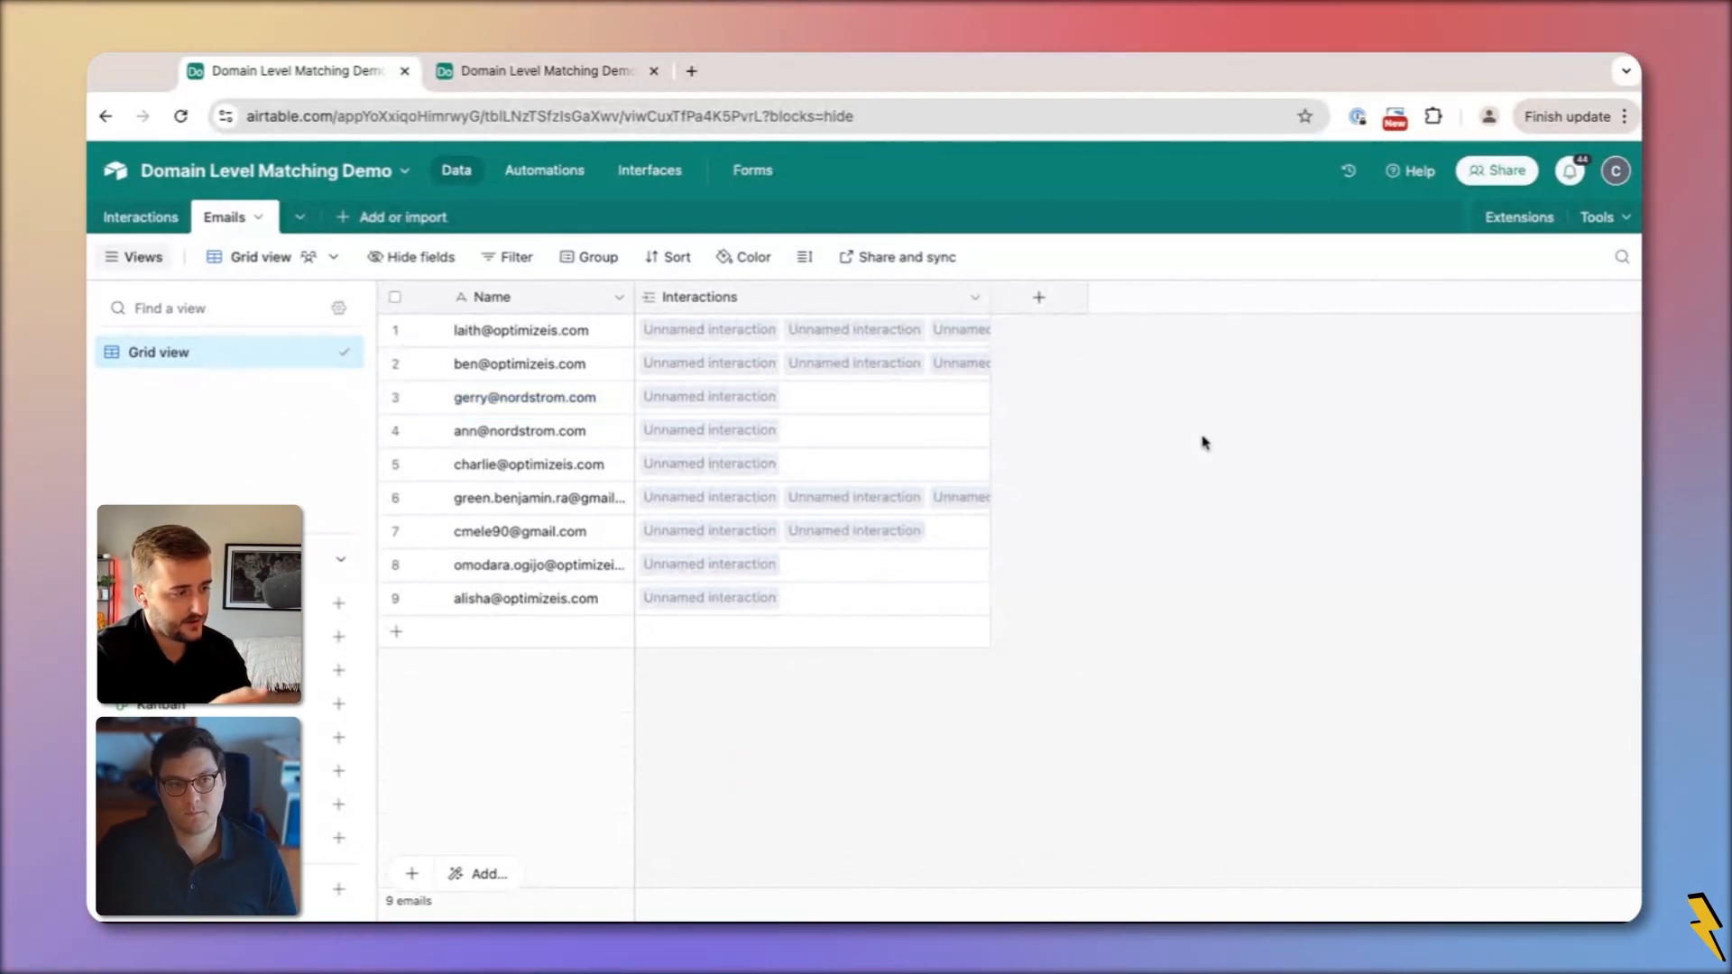